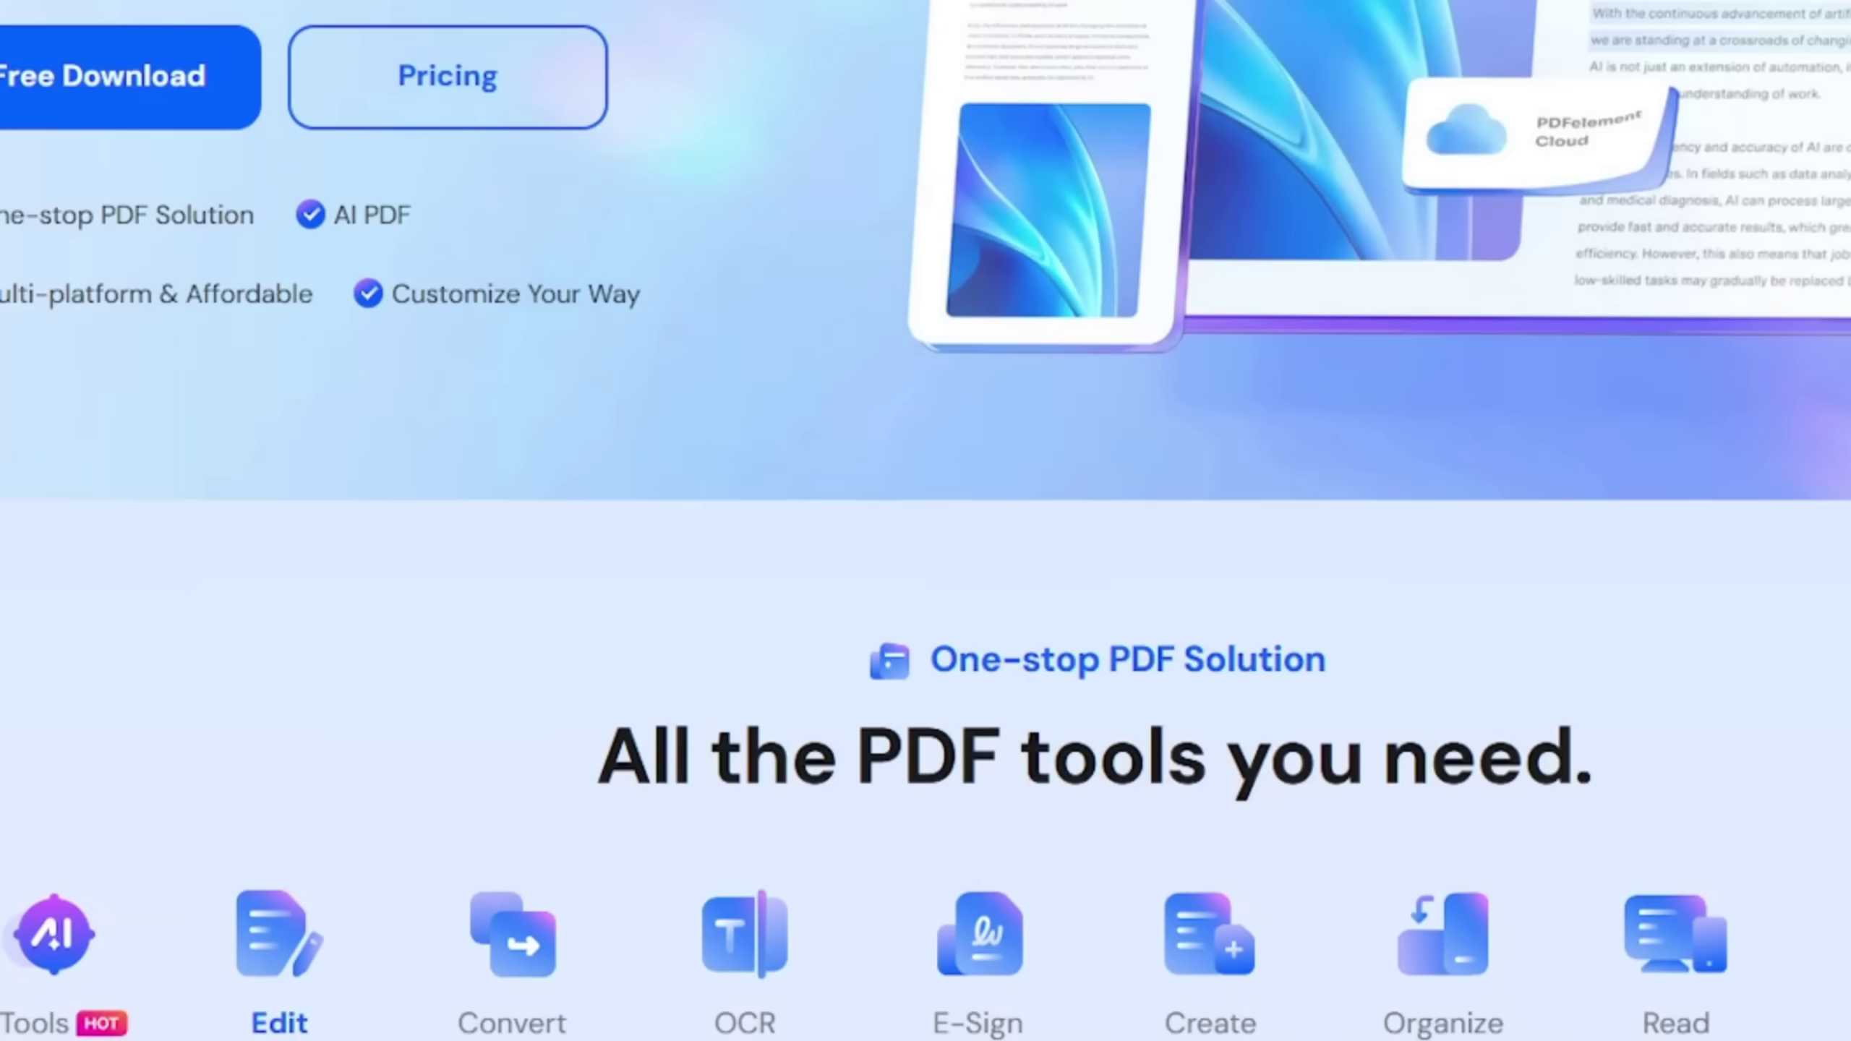
- Scroll down the PDFelement web page to look over the product's features
scroll(926, 521, down, 15)
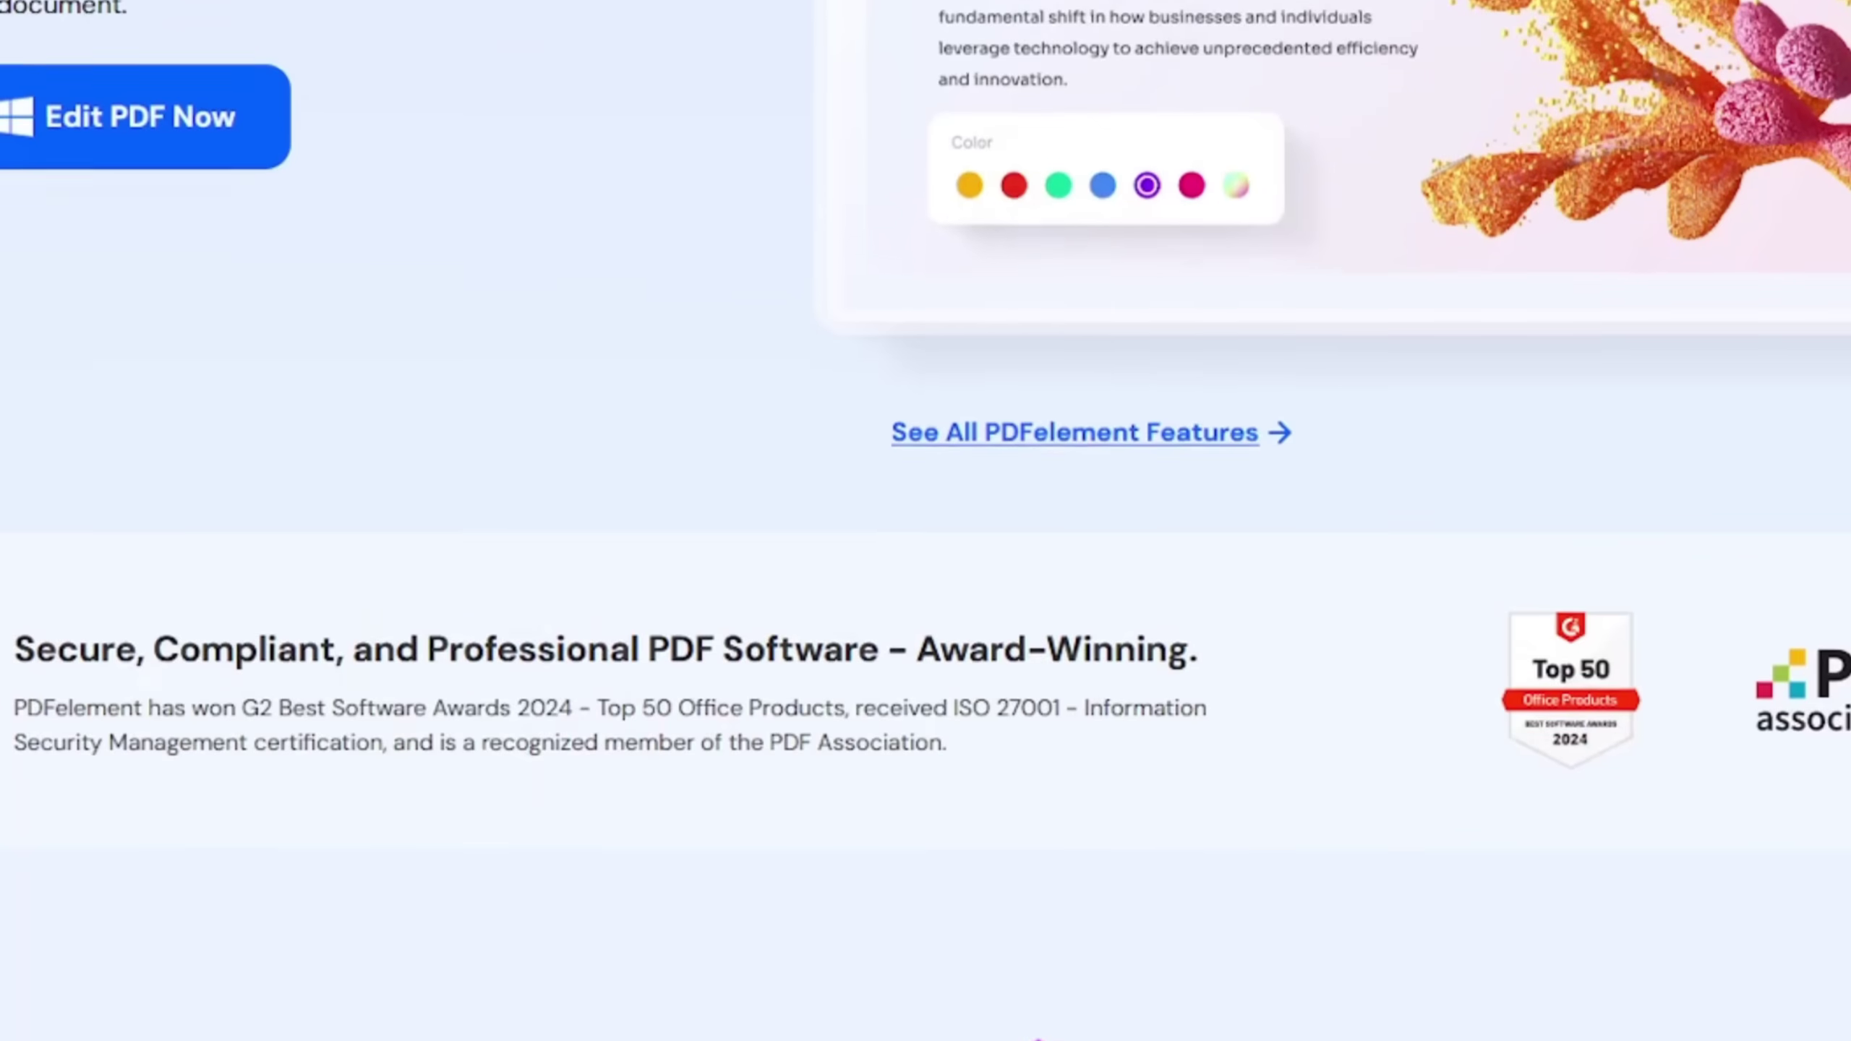
scroll(925, 521, down, 15)
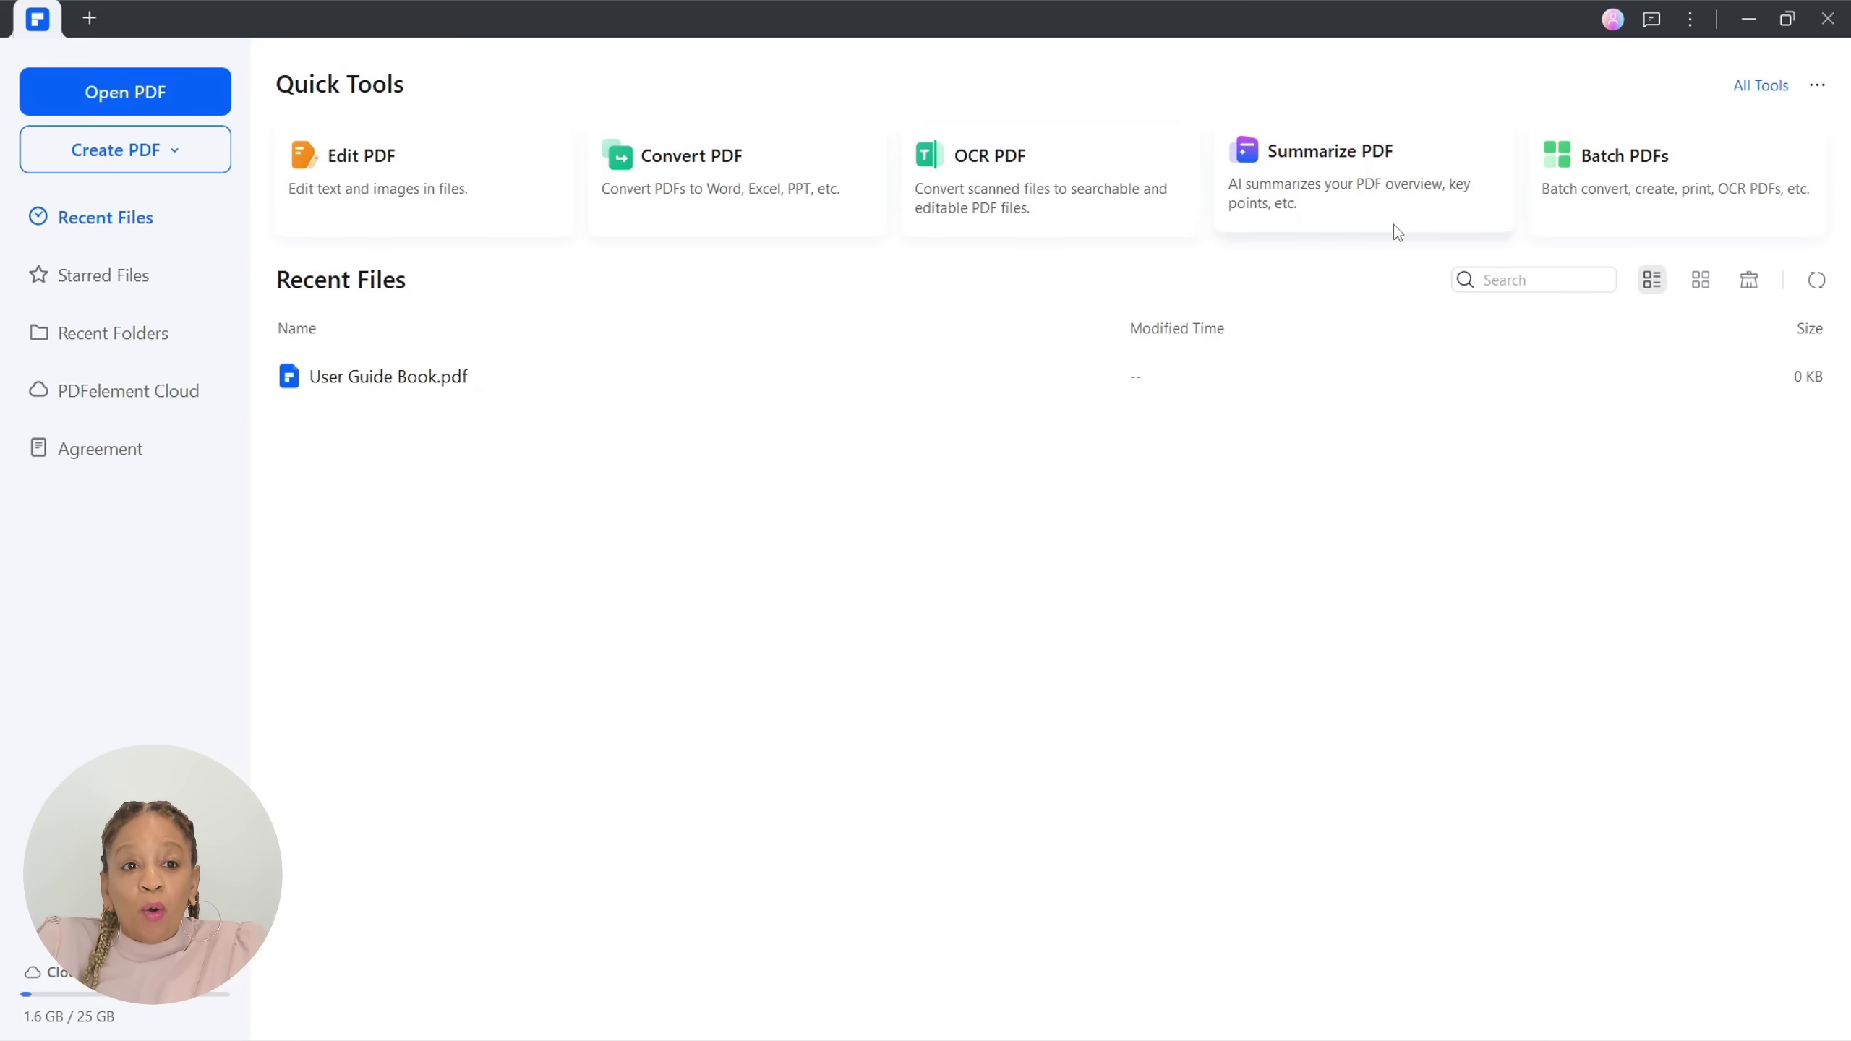
- Browse the All Tools page's Edit, Convert, Create, AI, Protect and E-Sign tool groups
click(1760, 89)
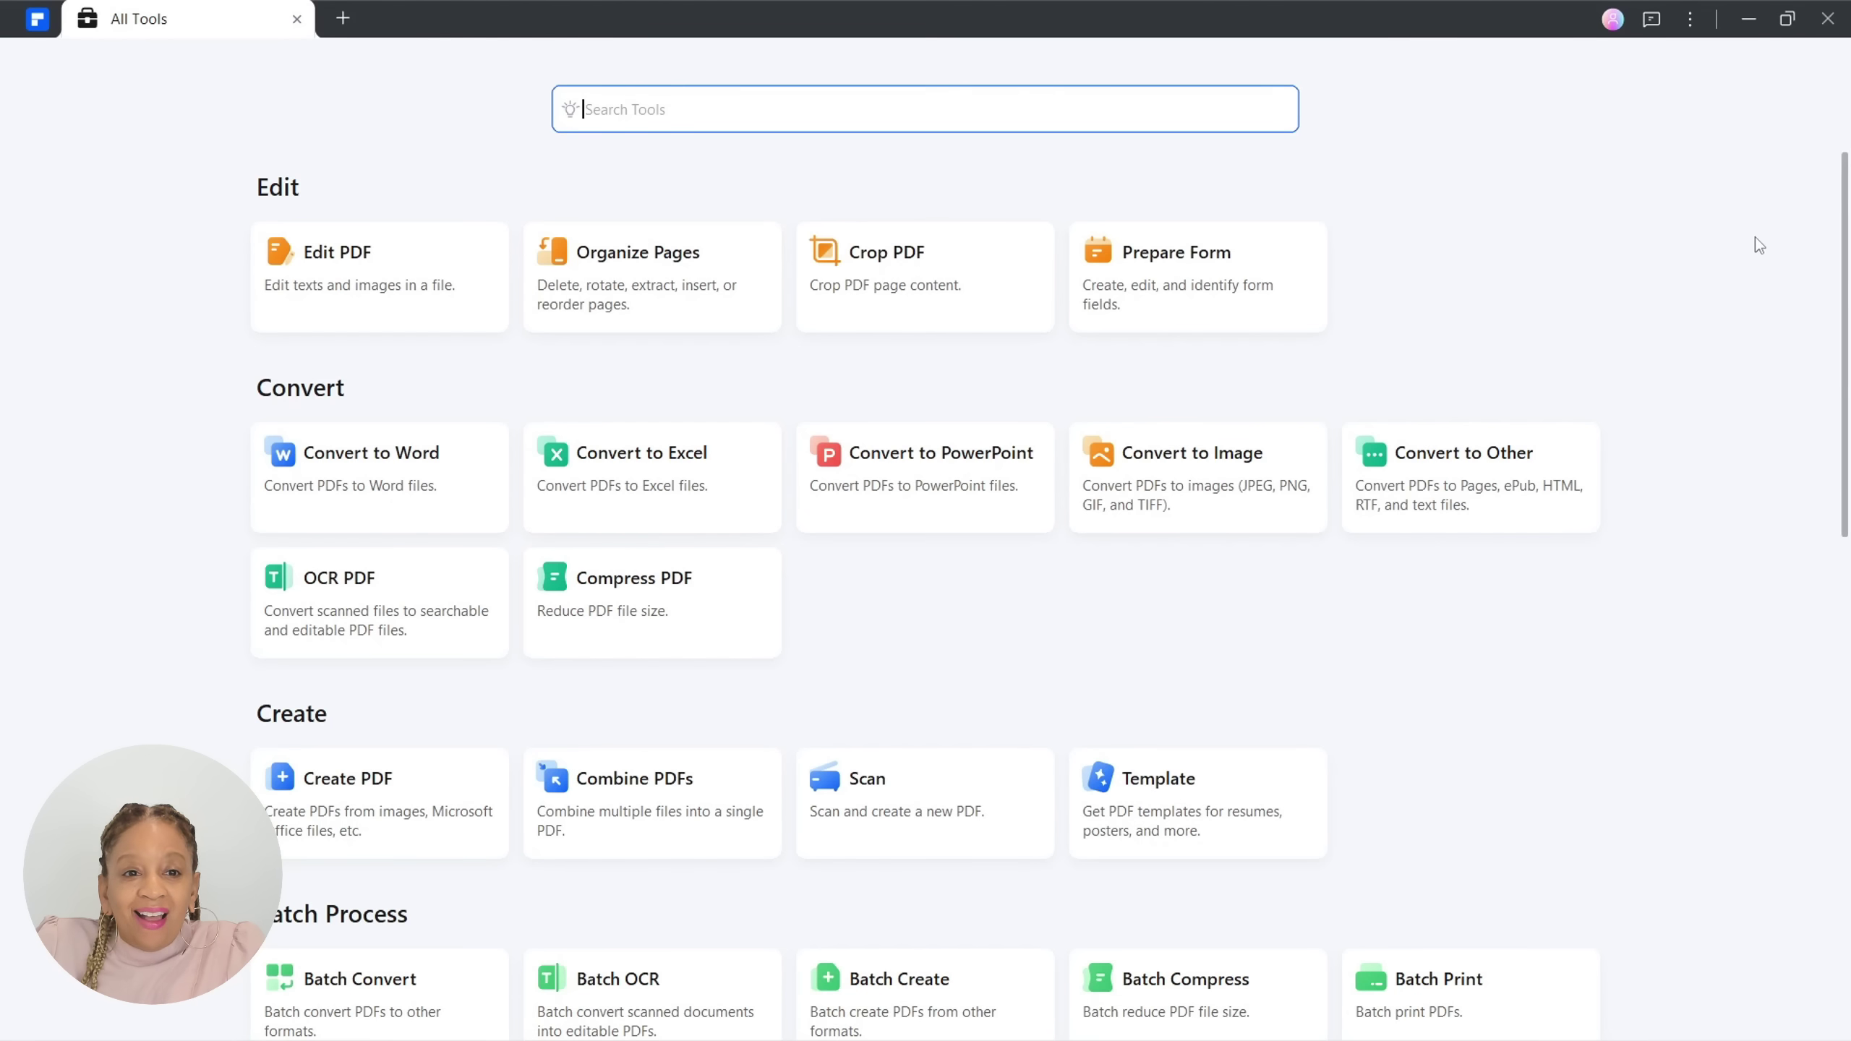
scroll(1756, 237, down, 6)
scroll(1779, 297, down, 8)
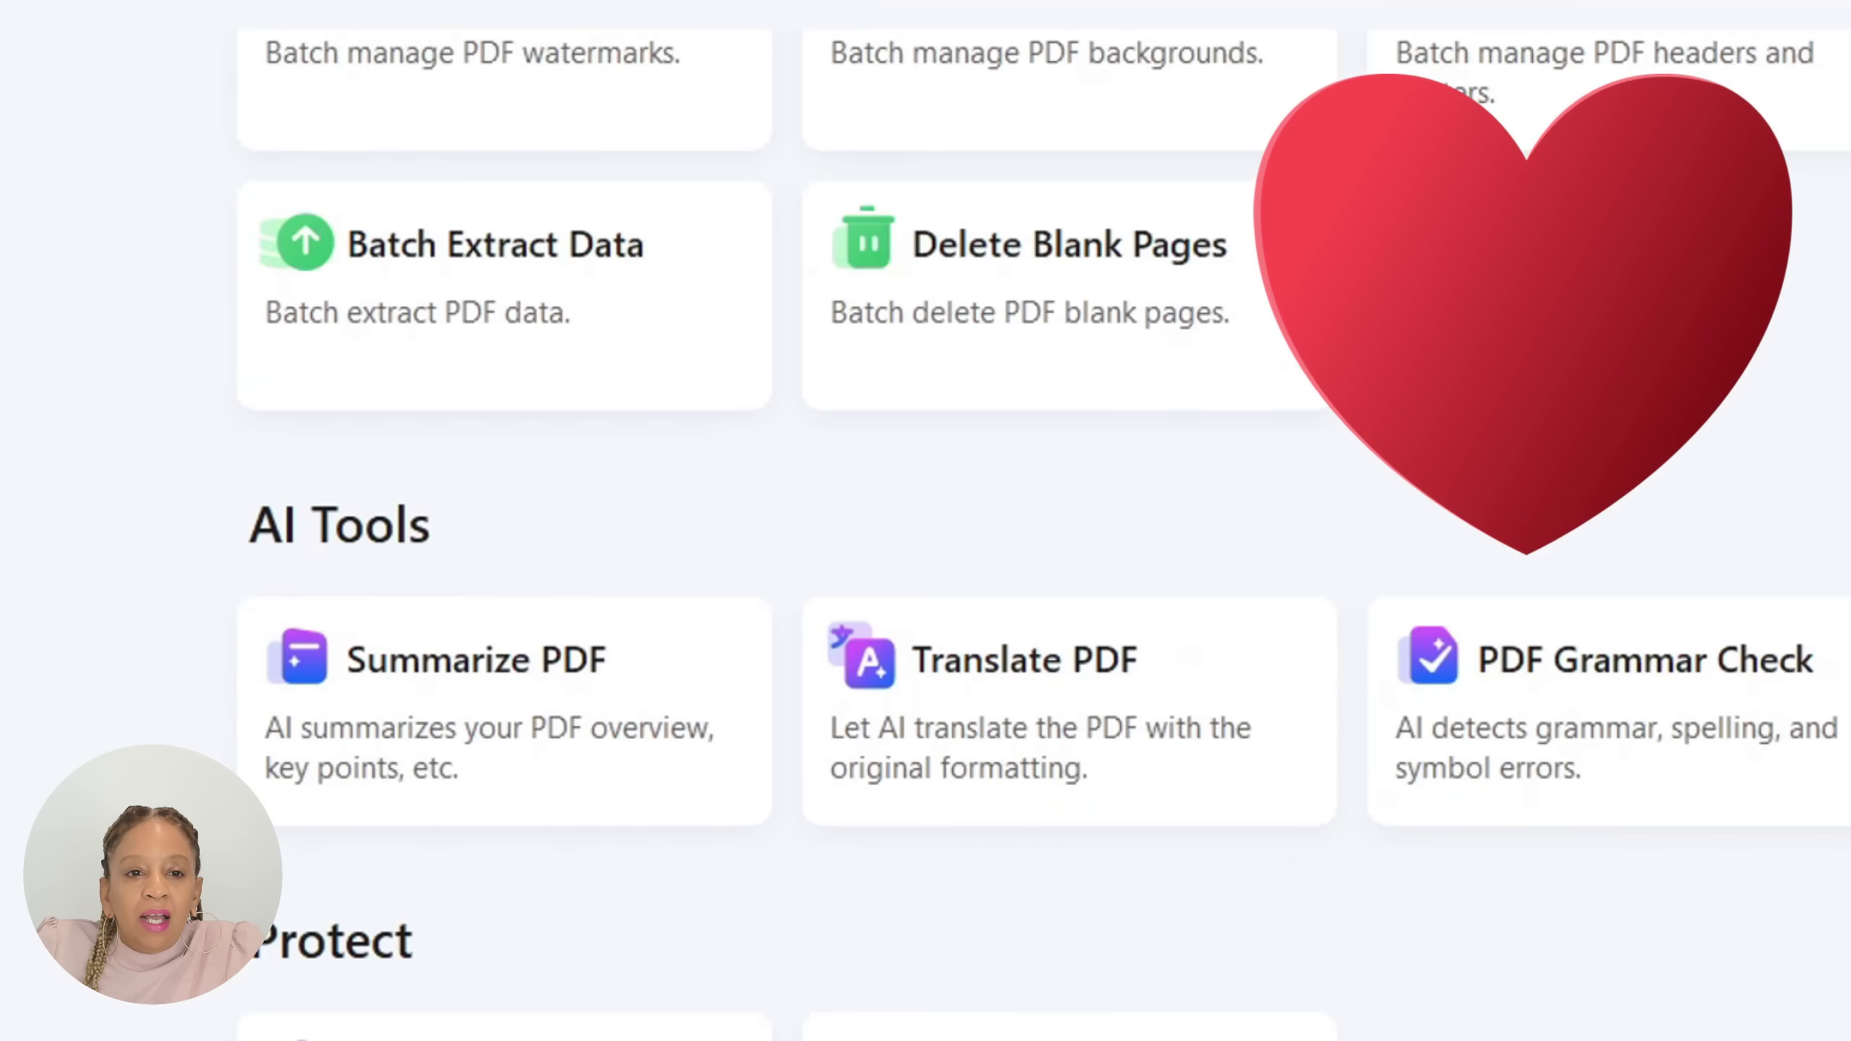
scroll(1667, 620, up, 5)
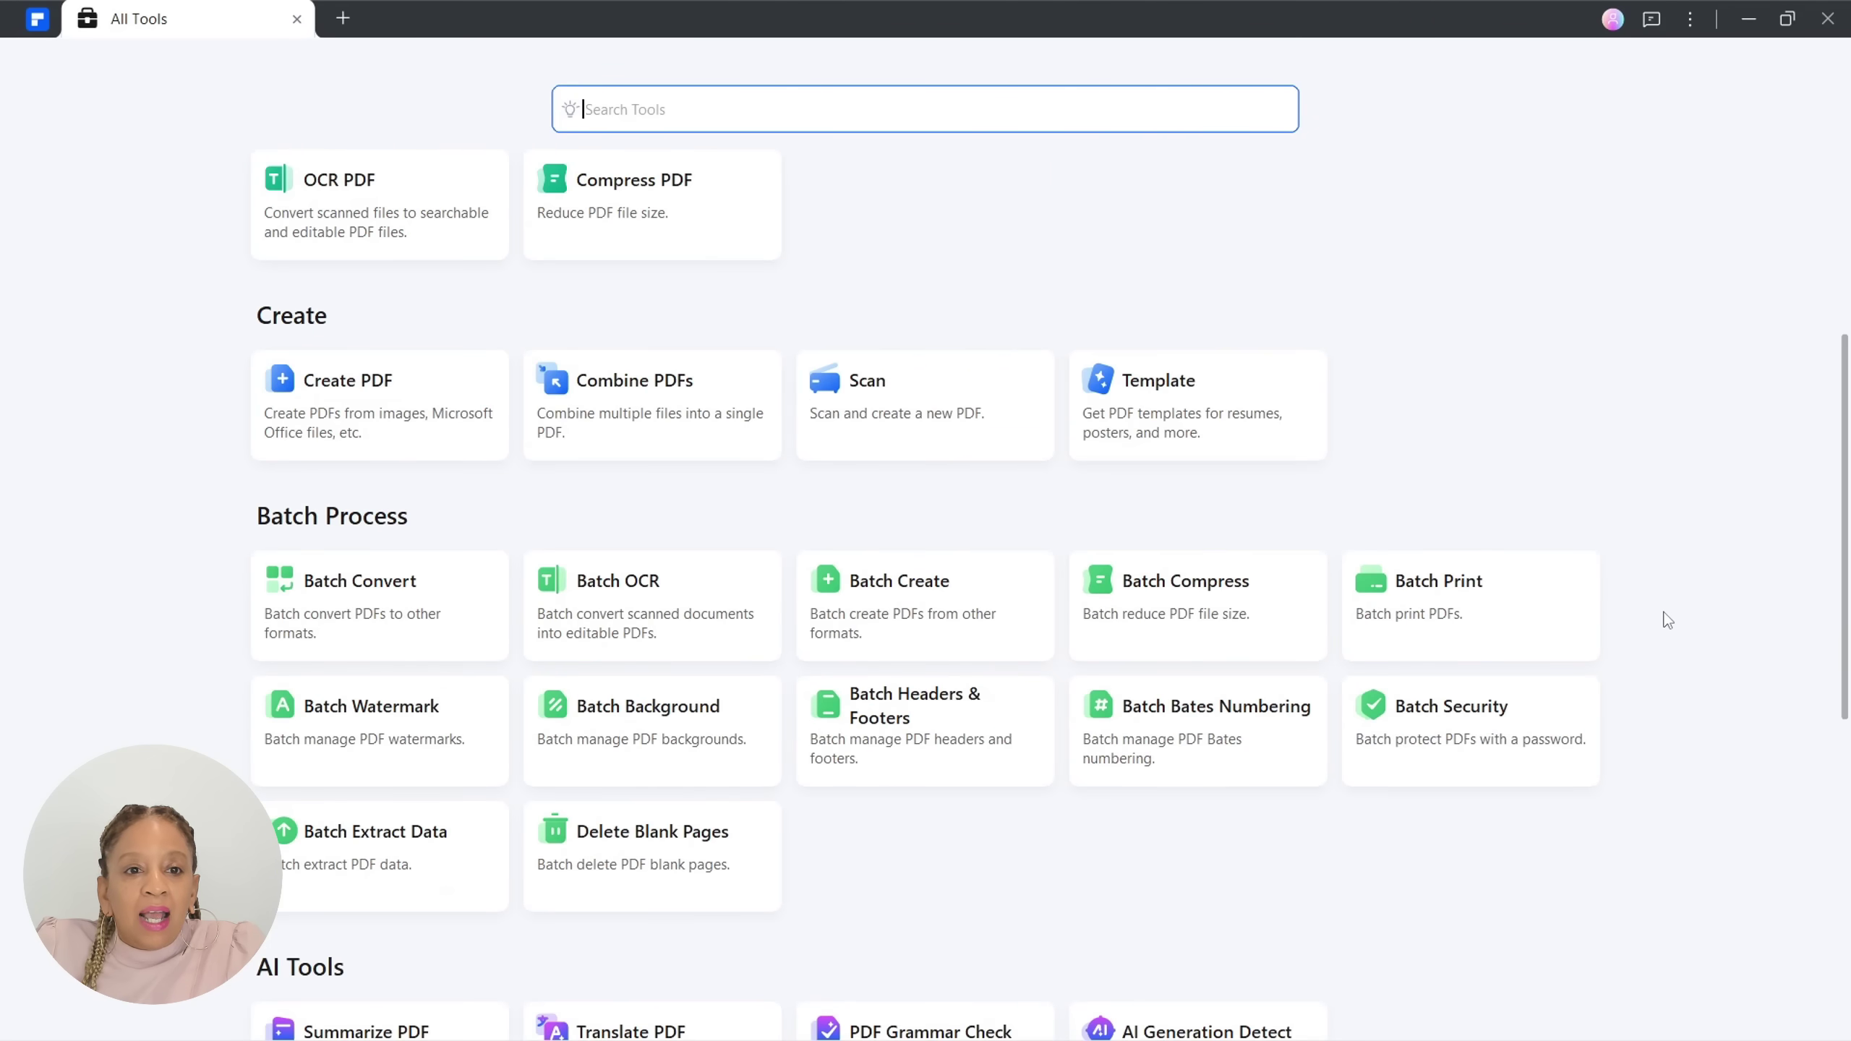
scroll(1668, 619, up, 5)
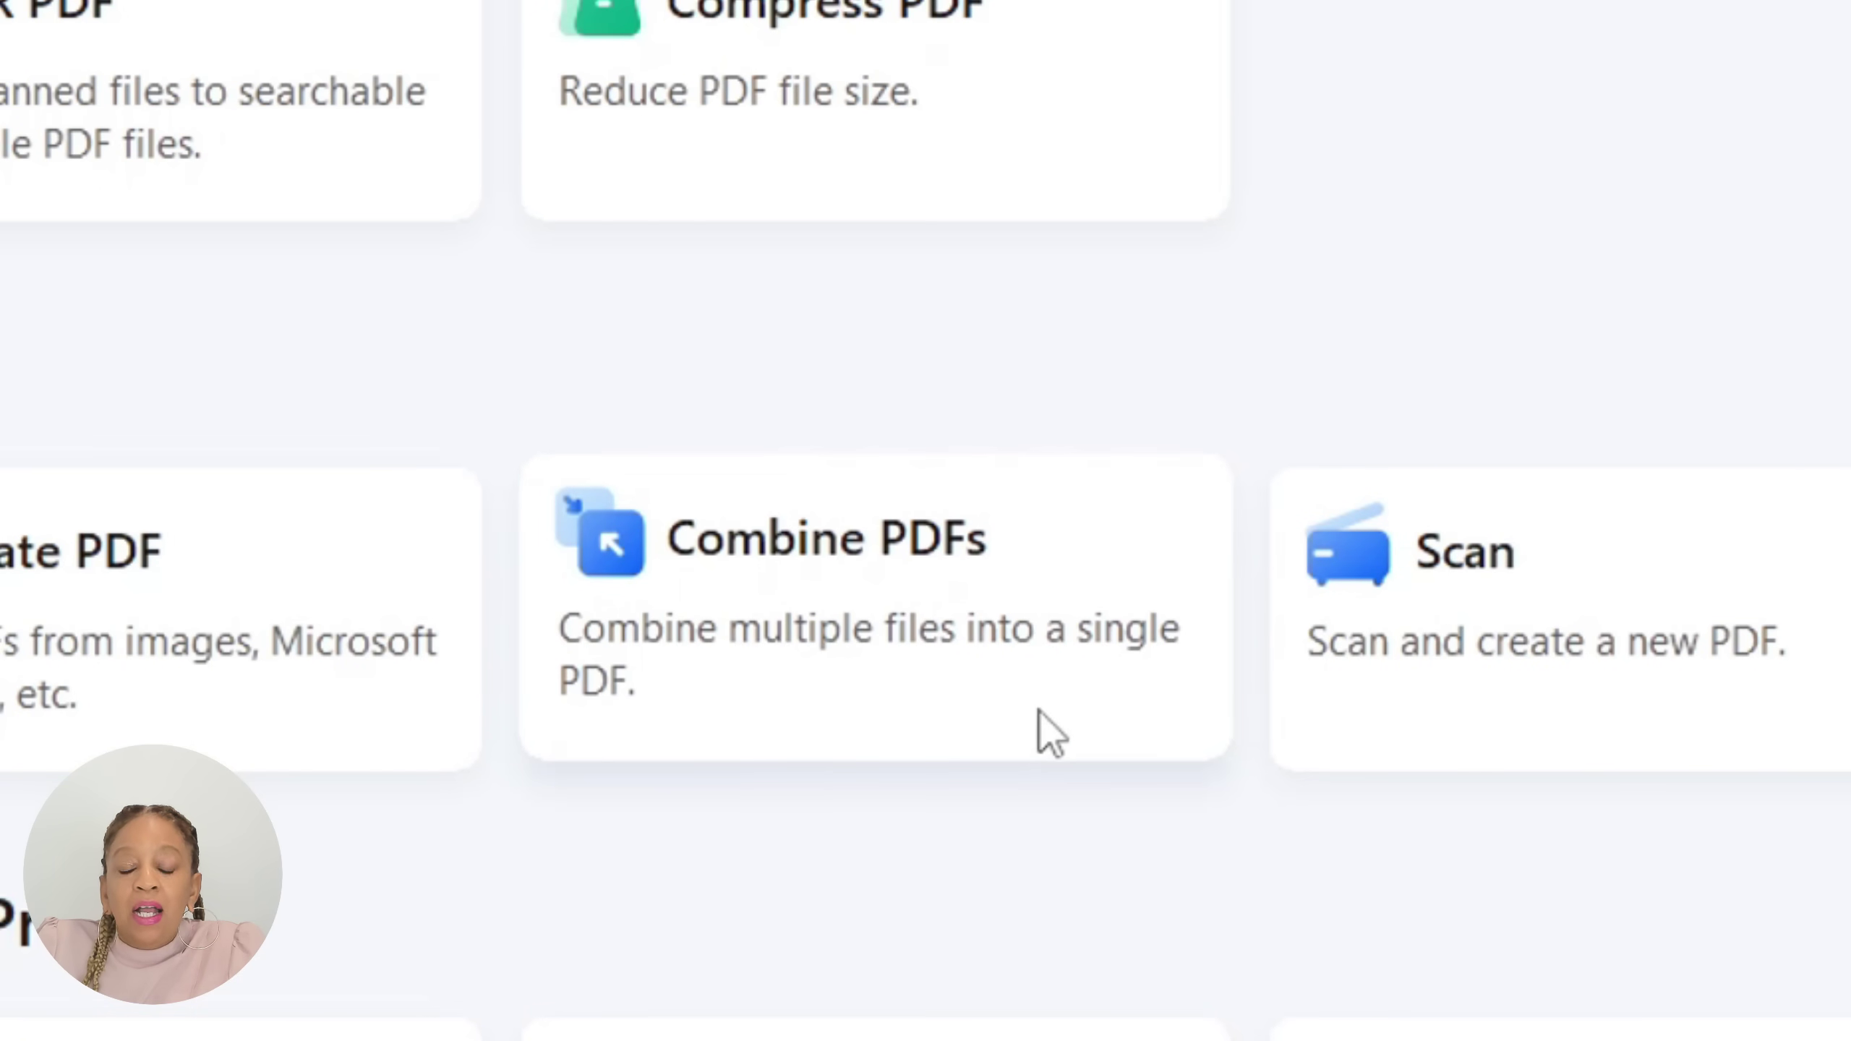
- Add the five CS 457 PDFs, grammar assignment through Lecture2, to Combine PDFs
click(1040, 711)
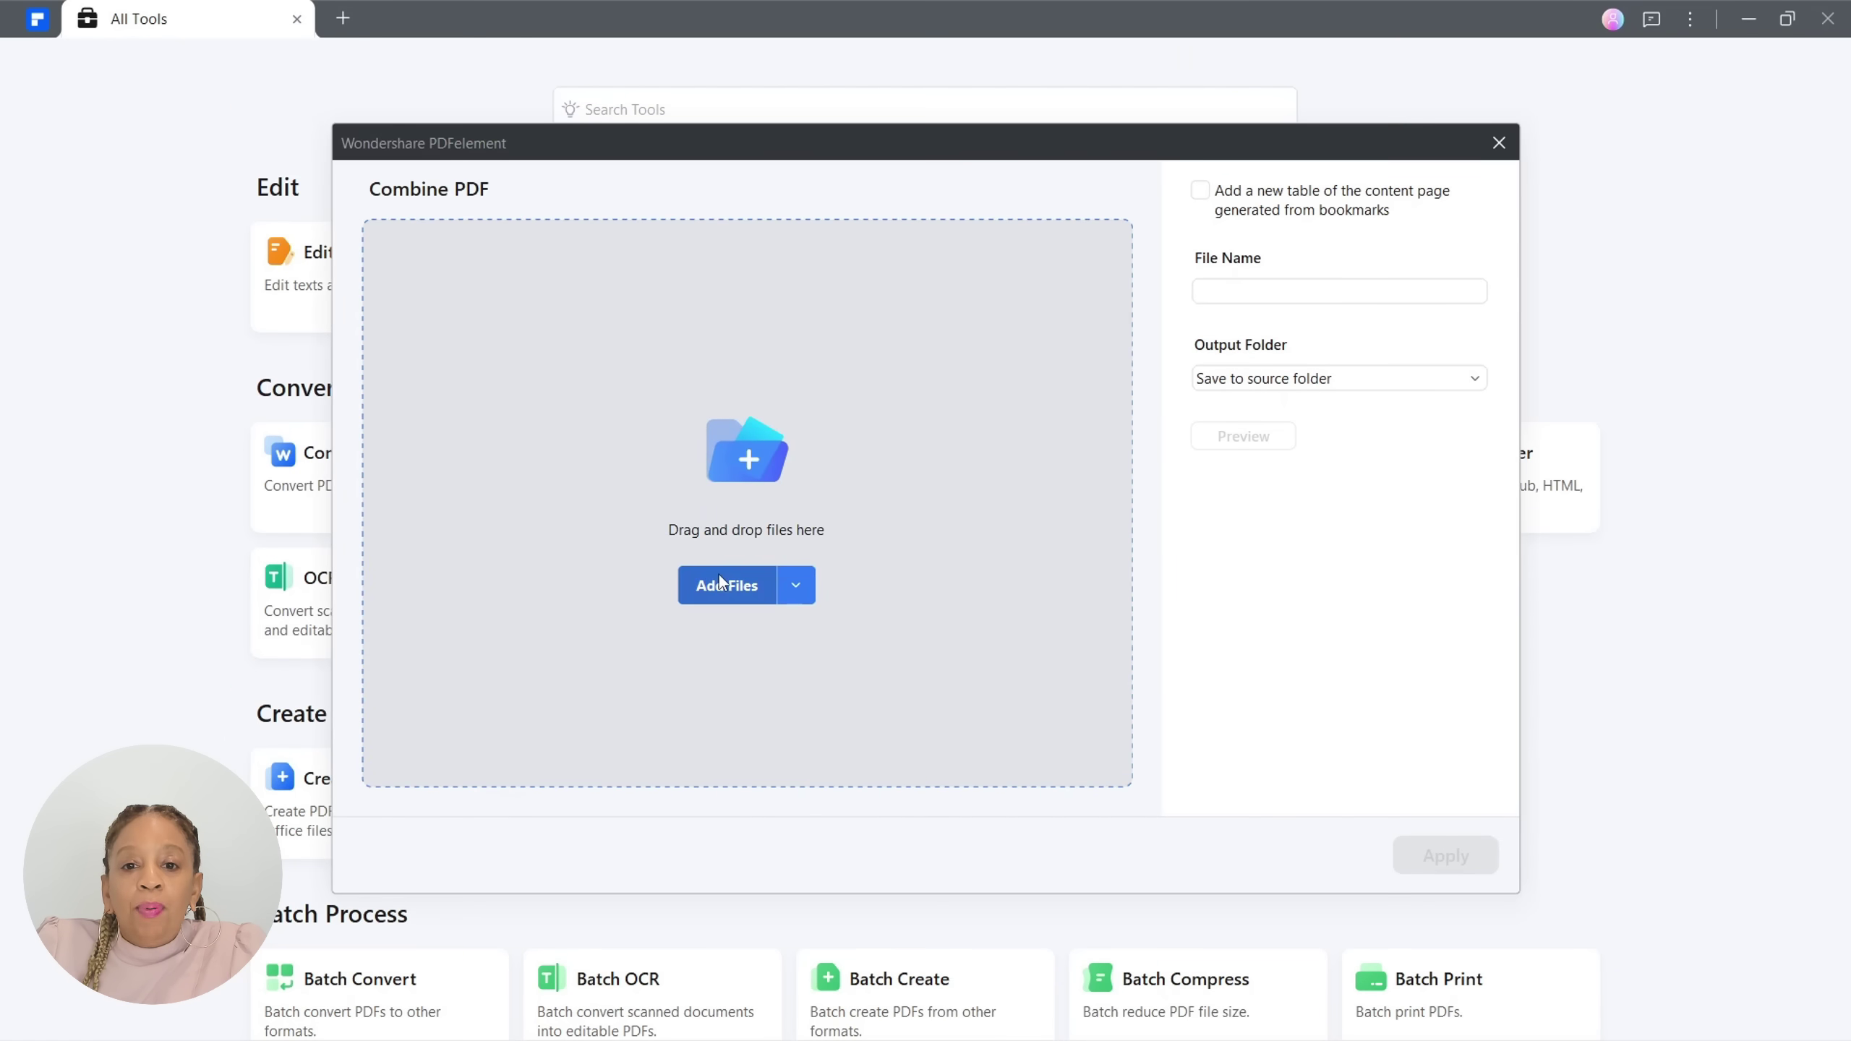
click(719, 581)
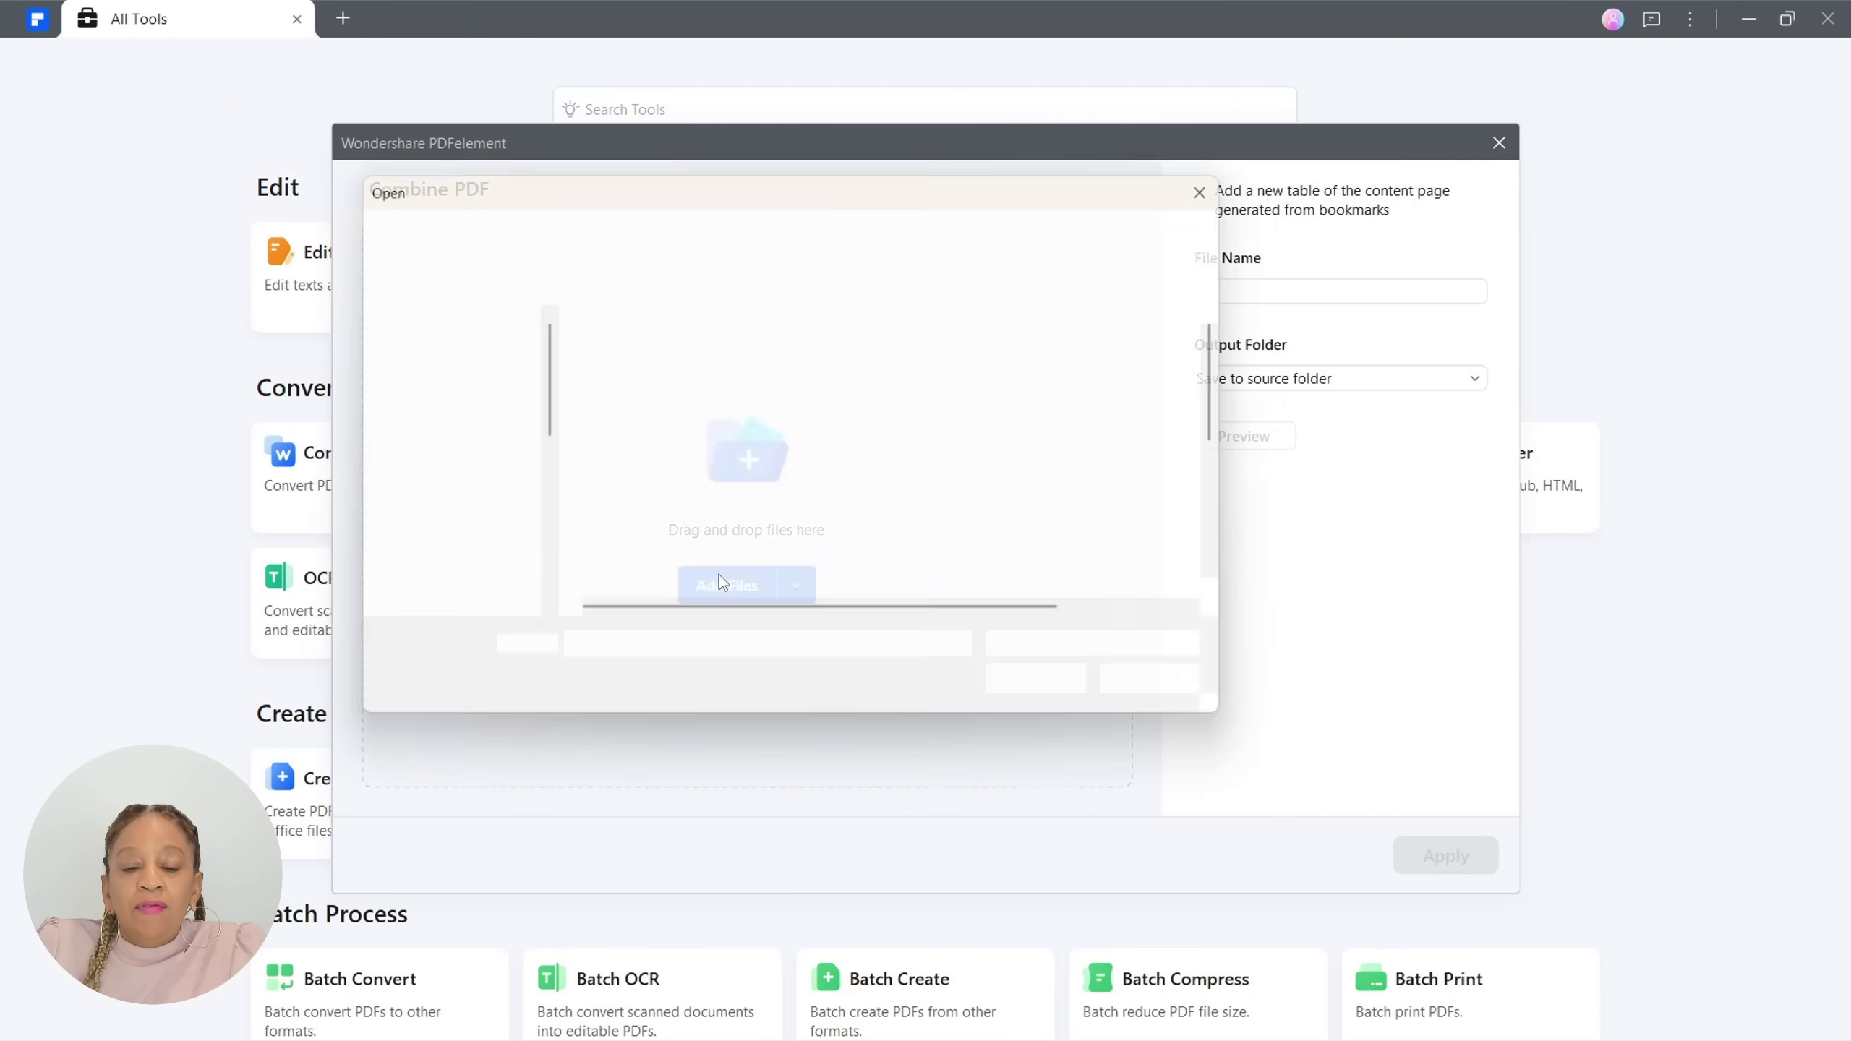
scroll(467, 438, down, 1)
scroll(563, 435, down, 1)
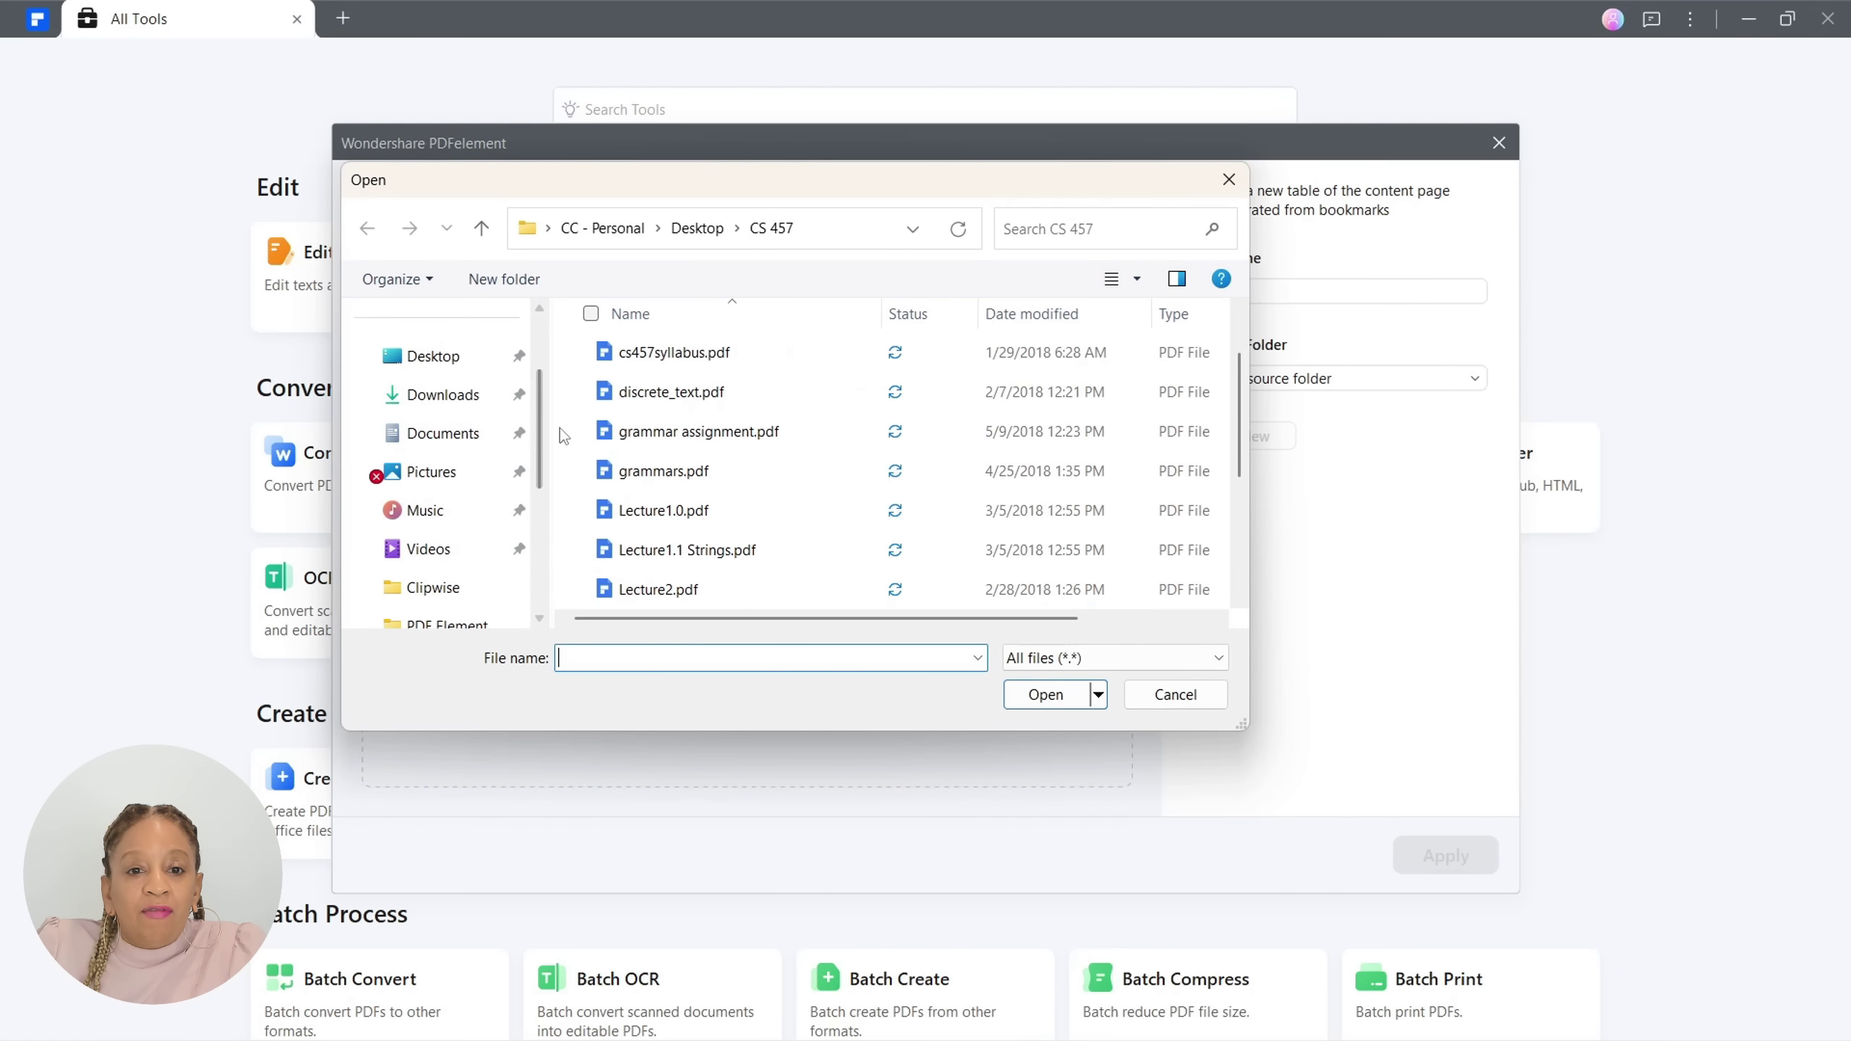
drag(564, 427, 665, 609)
click(1045, 694)
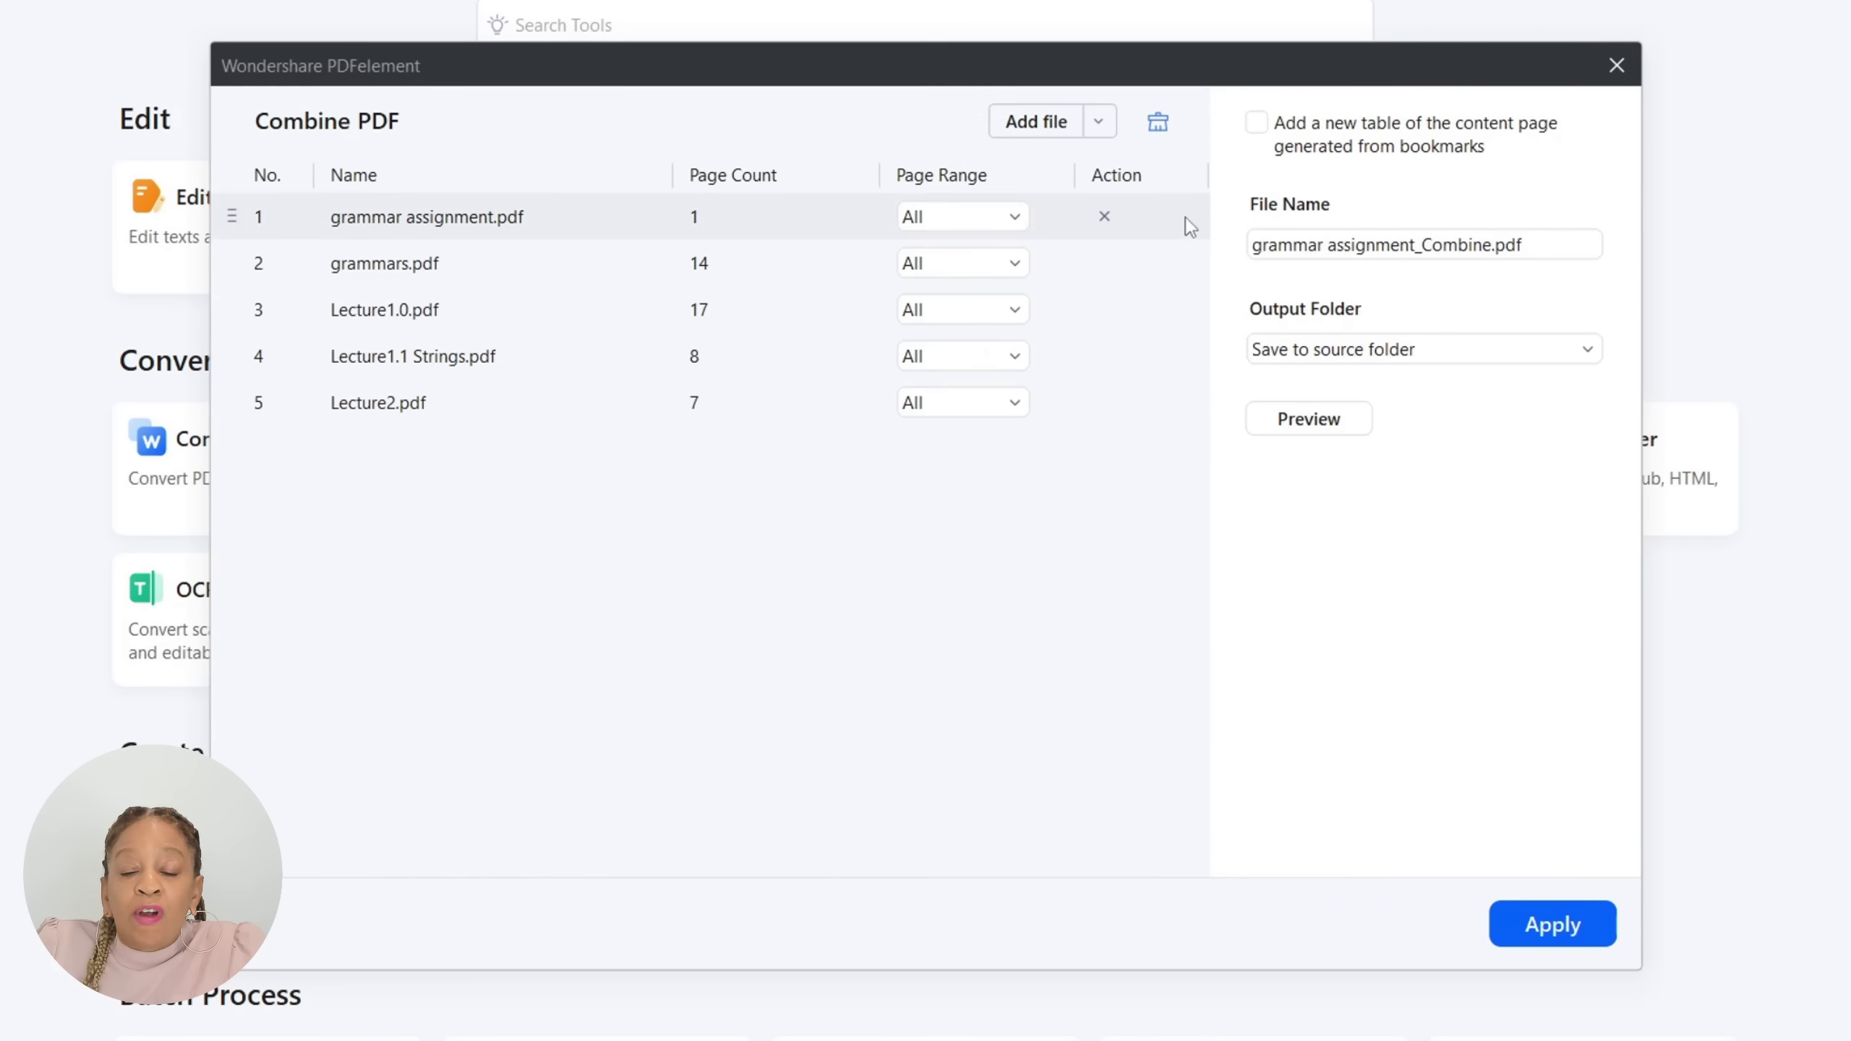
- Name the merged output CS Notes.pdf and combine the files
click(1393, 251)
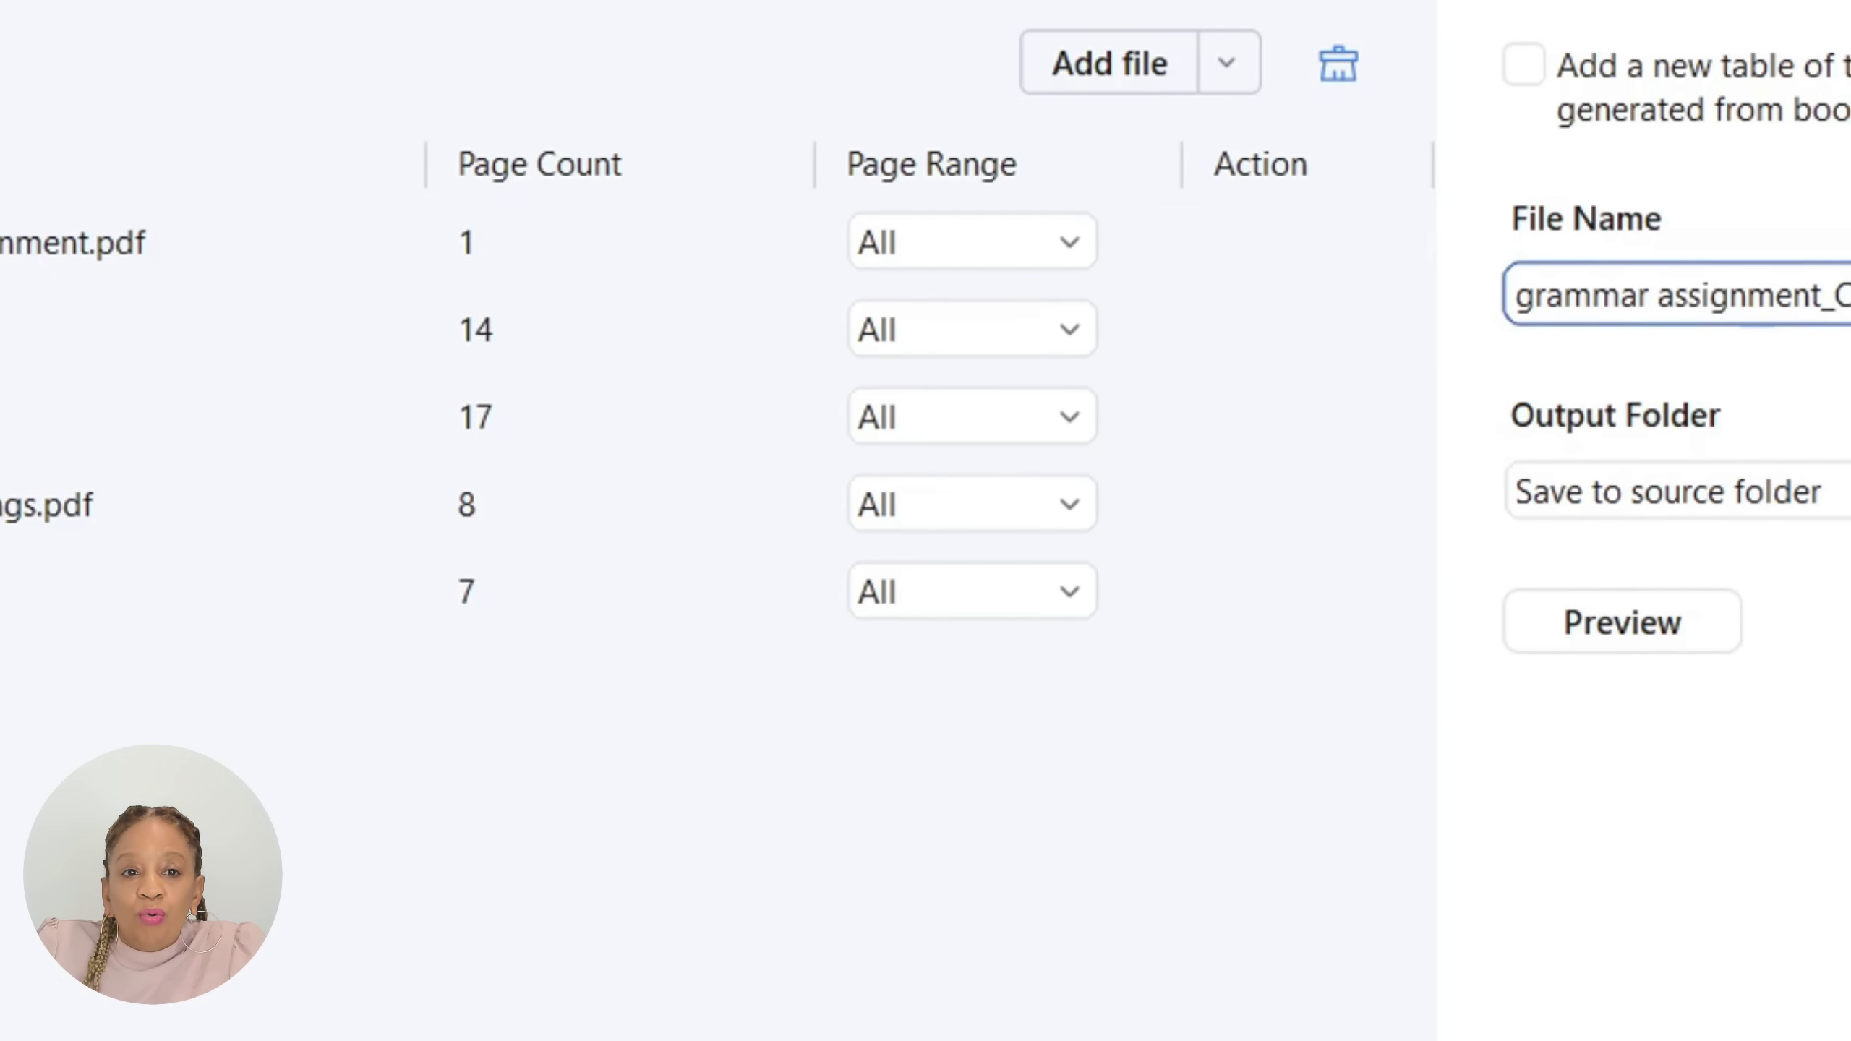
key(ctrl+a)
key(BackSpace)
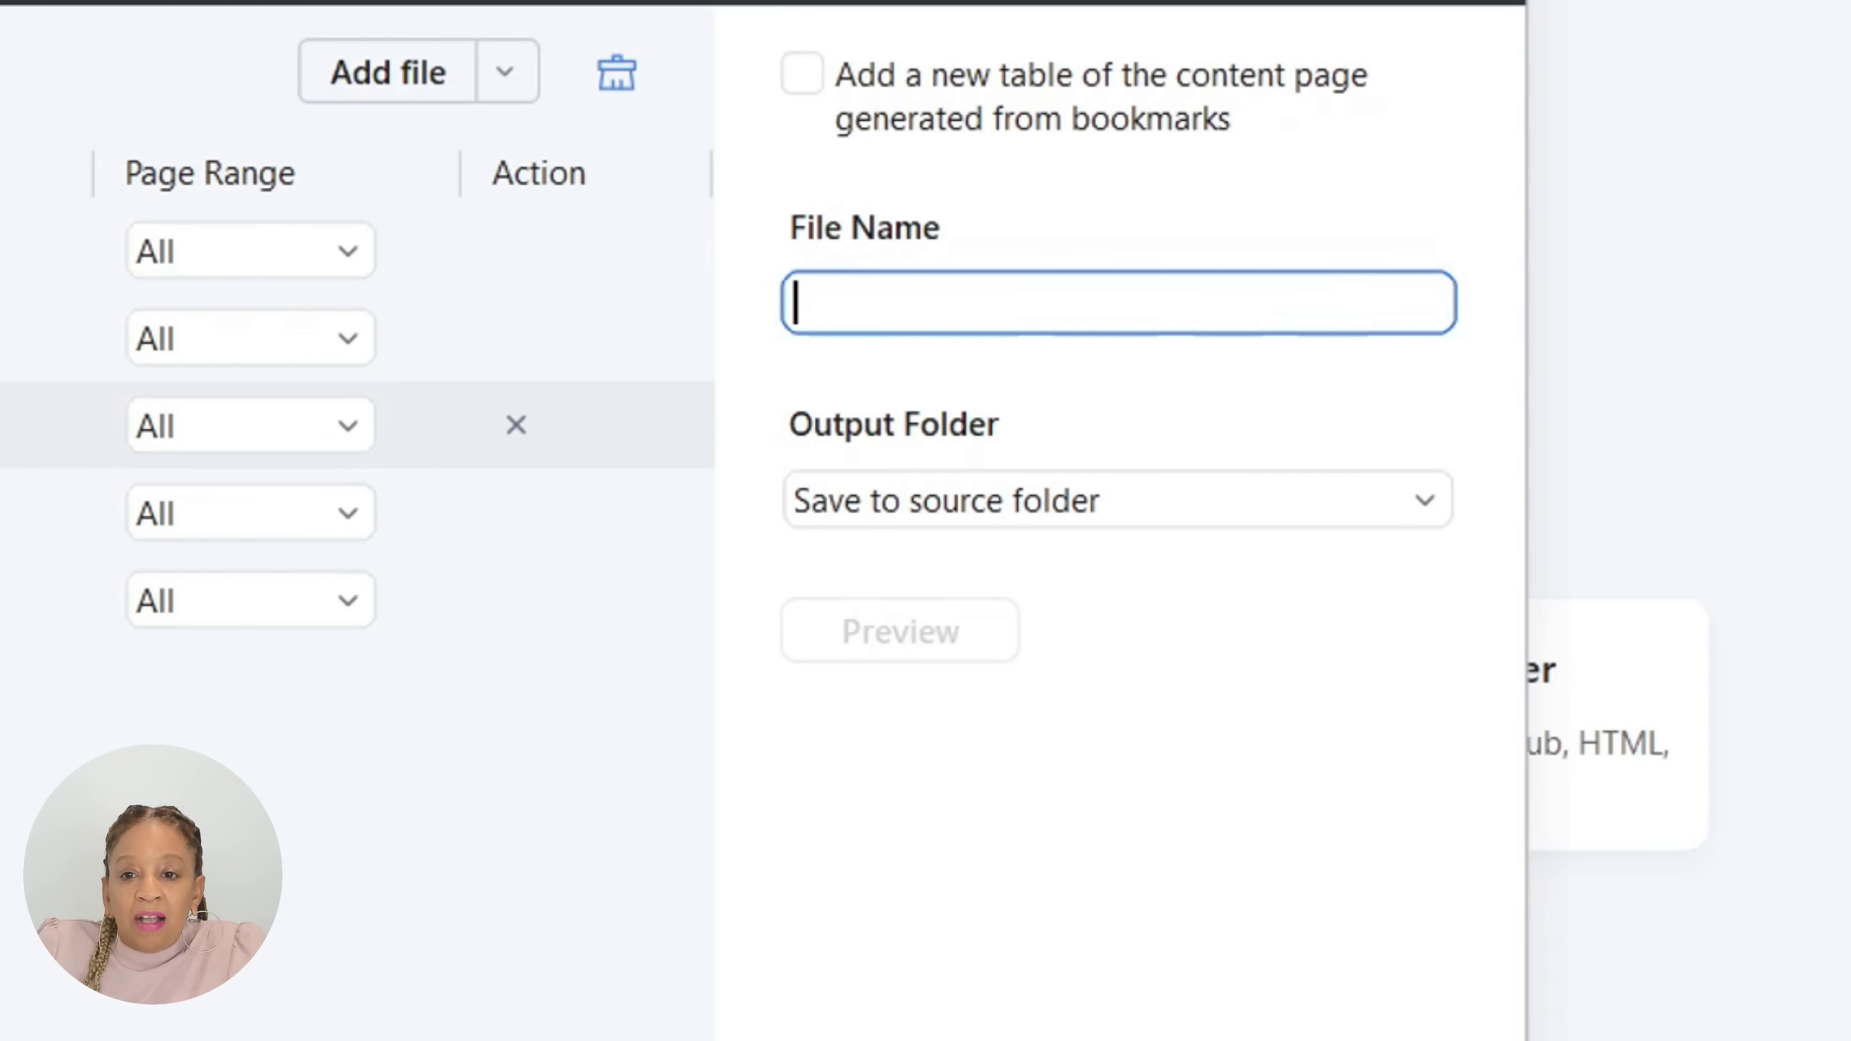
text(CS Notes.pdf)
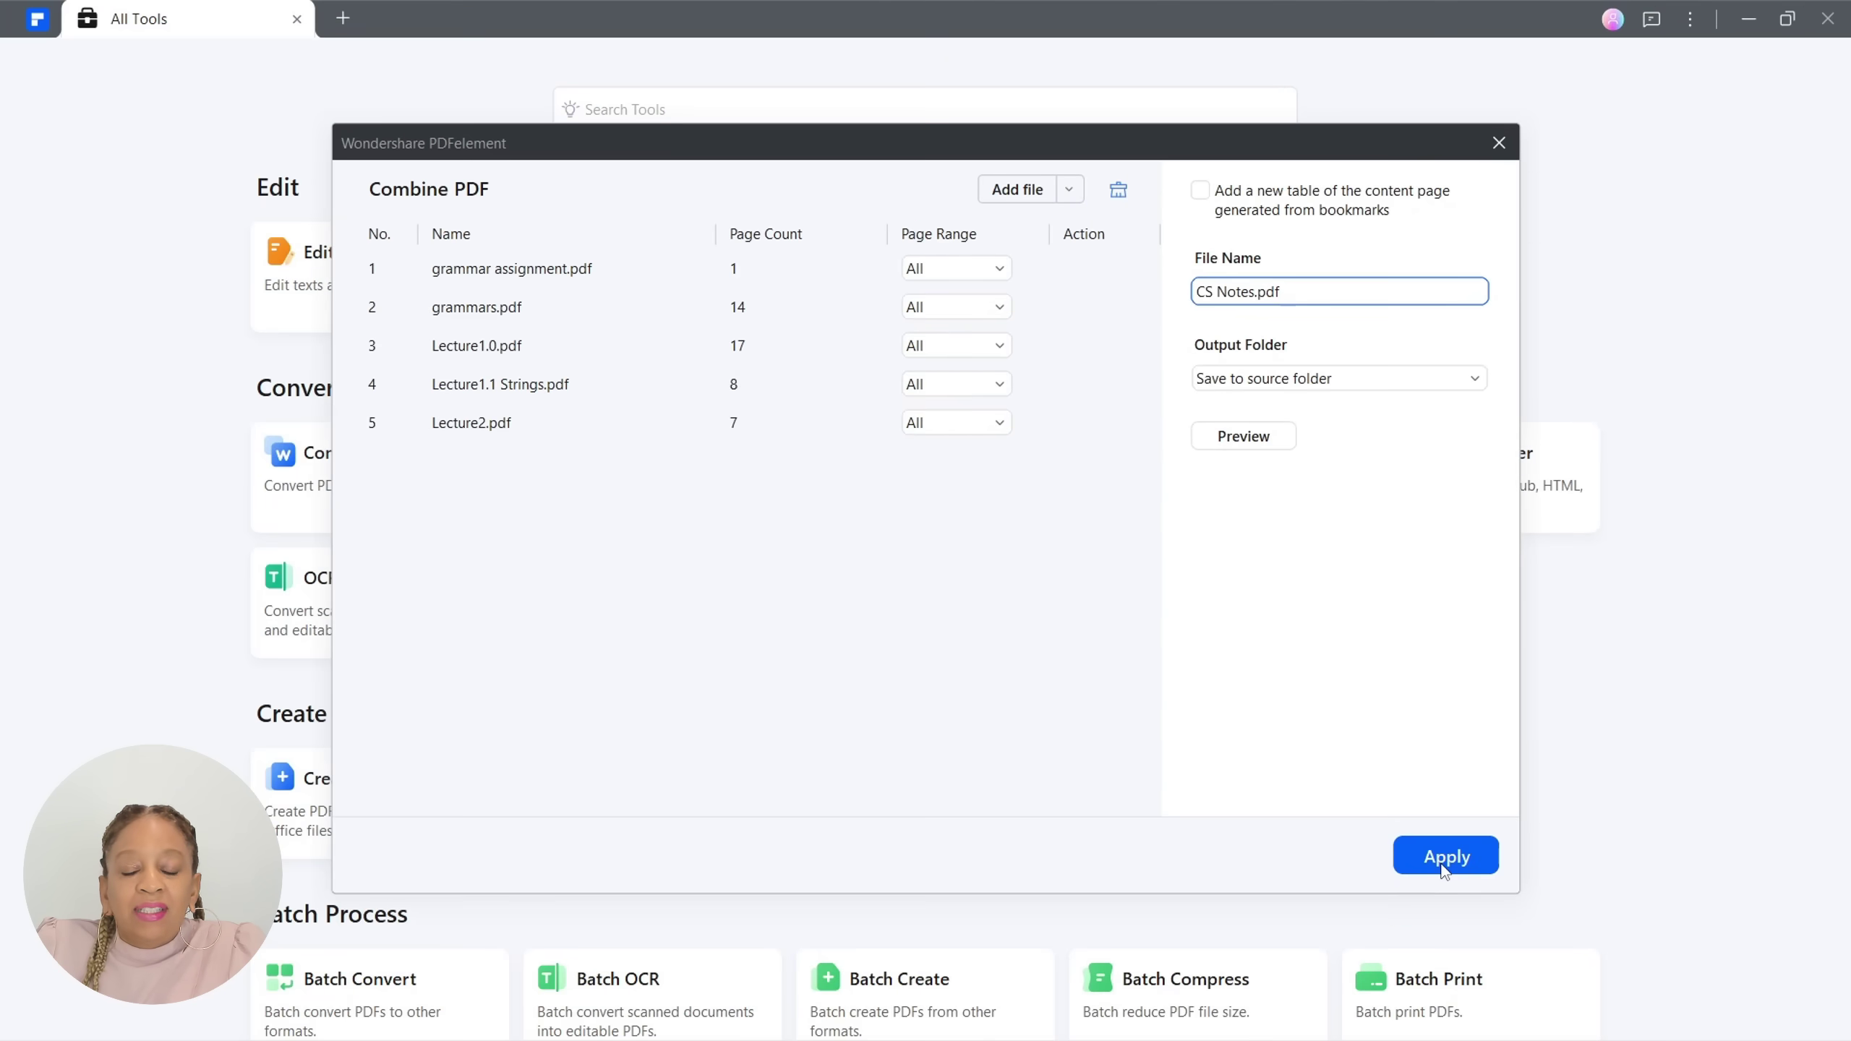
click(1444, 868)
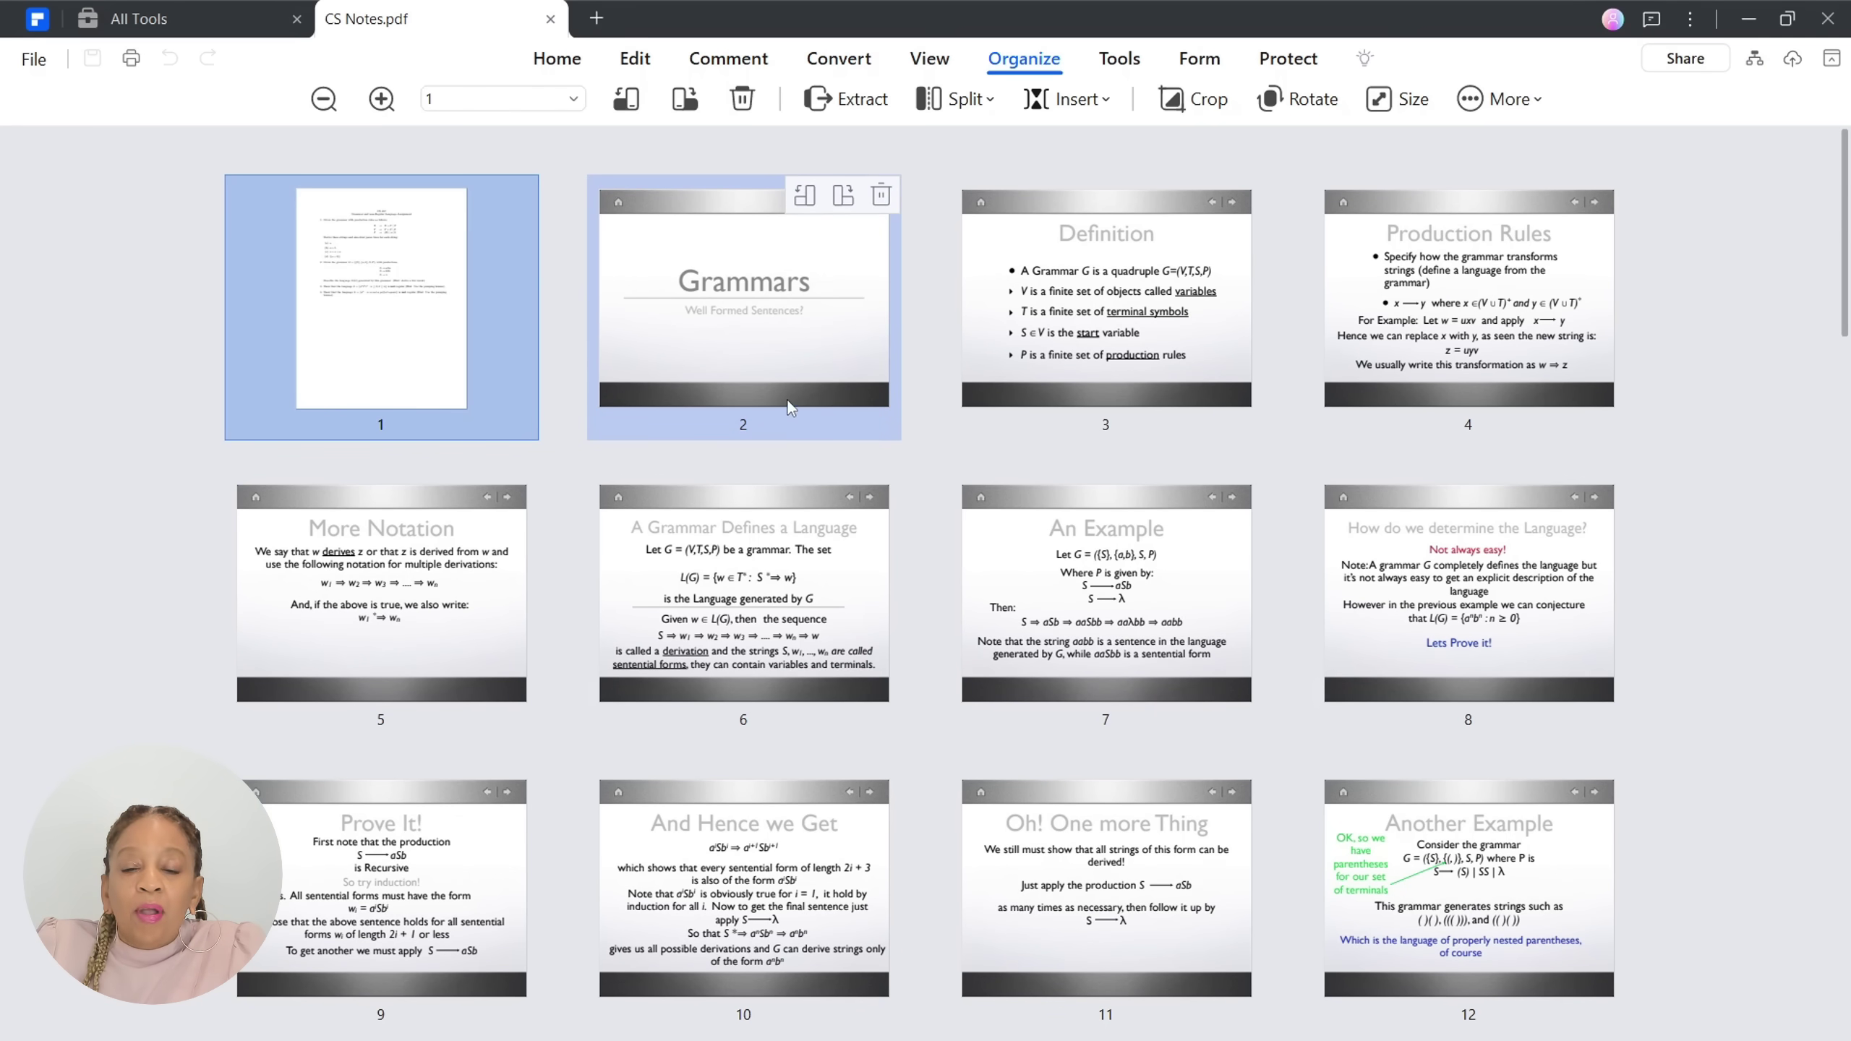
- Delete page 1 so the document starts with the Grammars slide
scroll(1095, 350, down, 3)
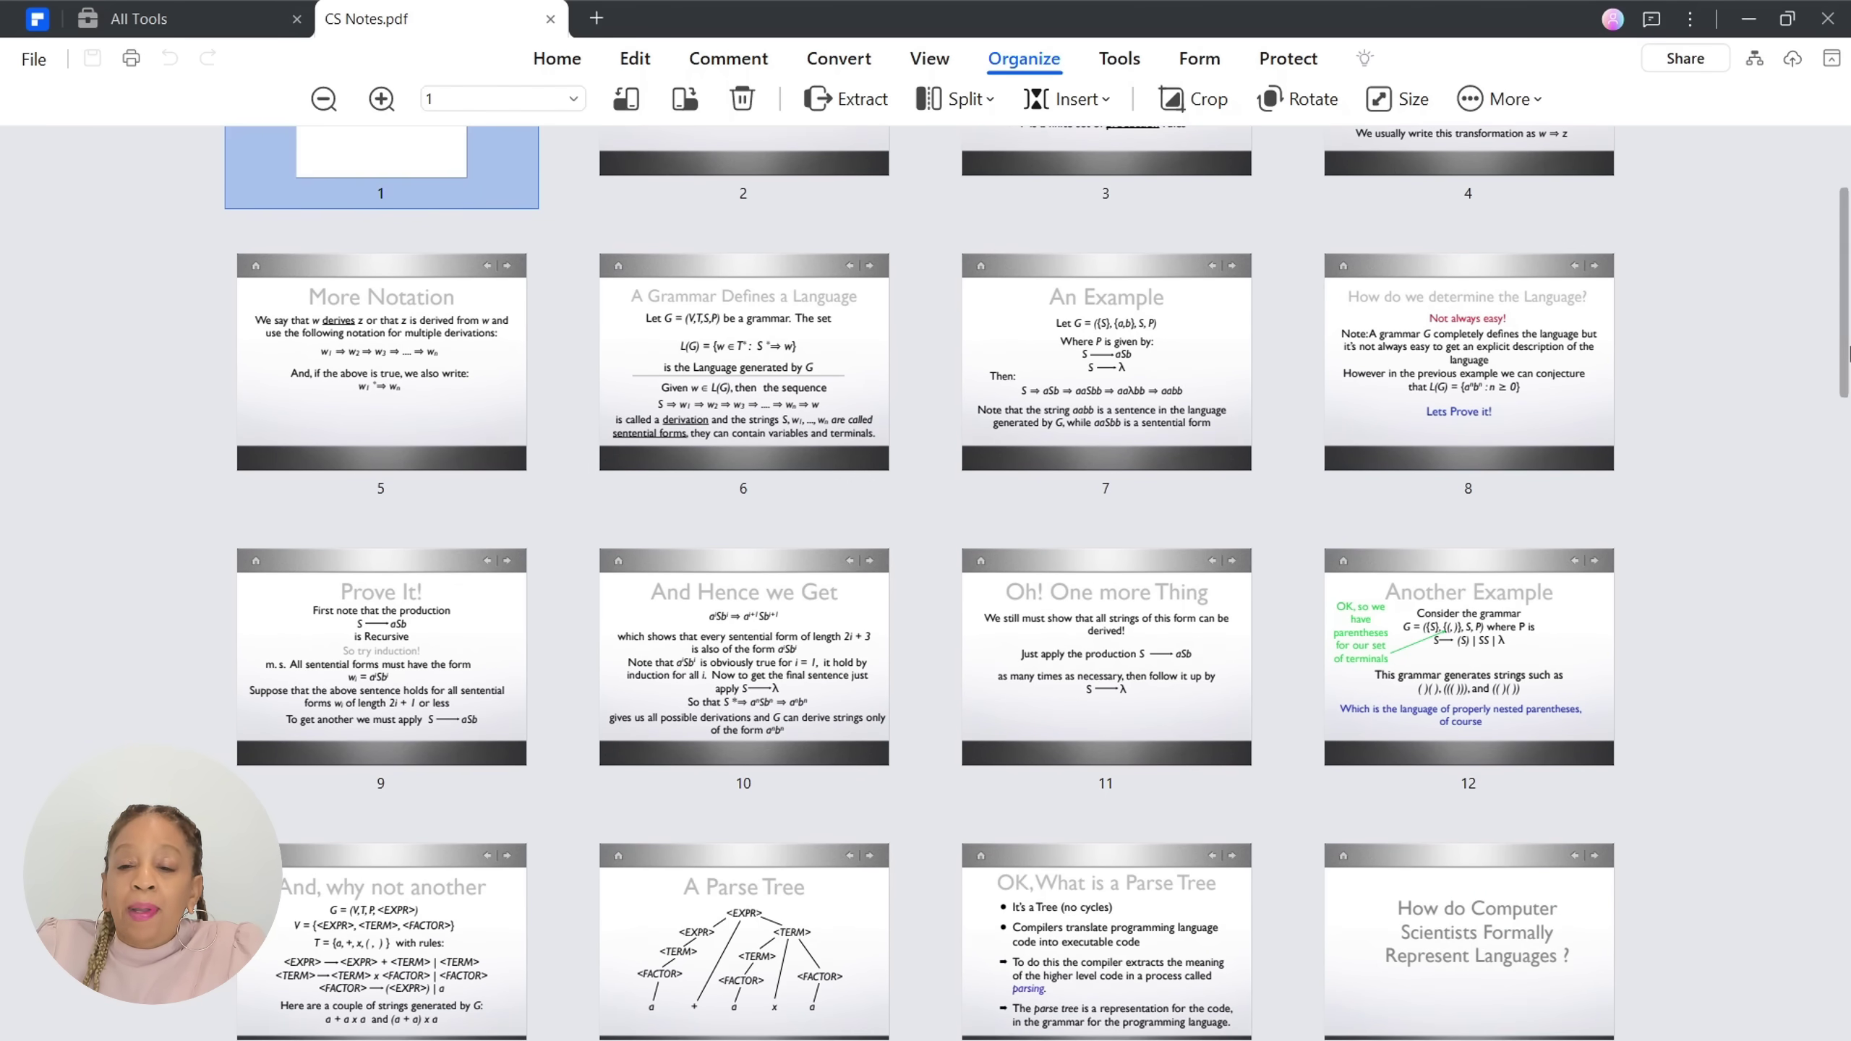
drag(1849, 354, 1849, 831)
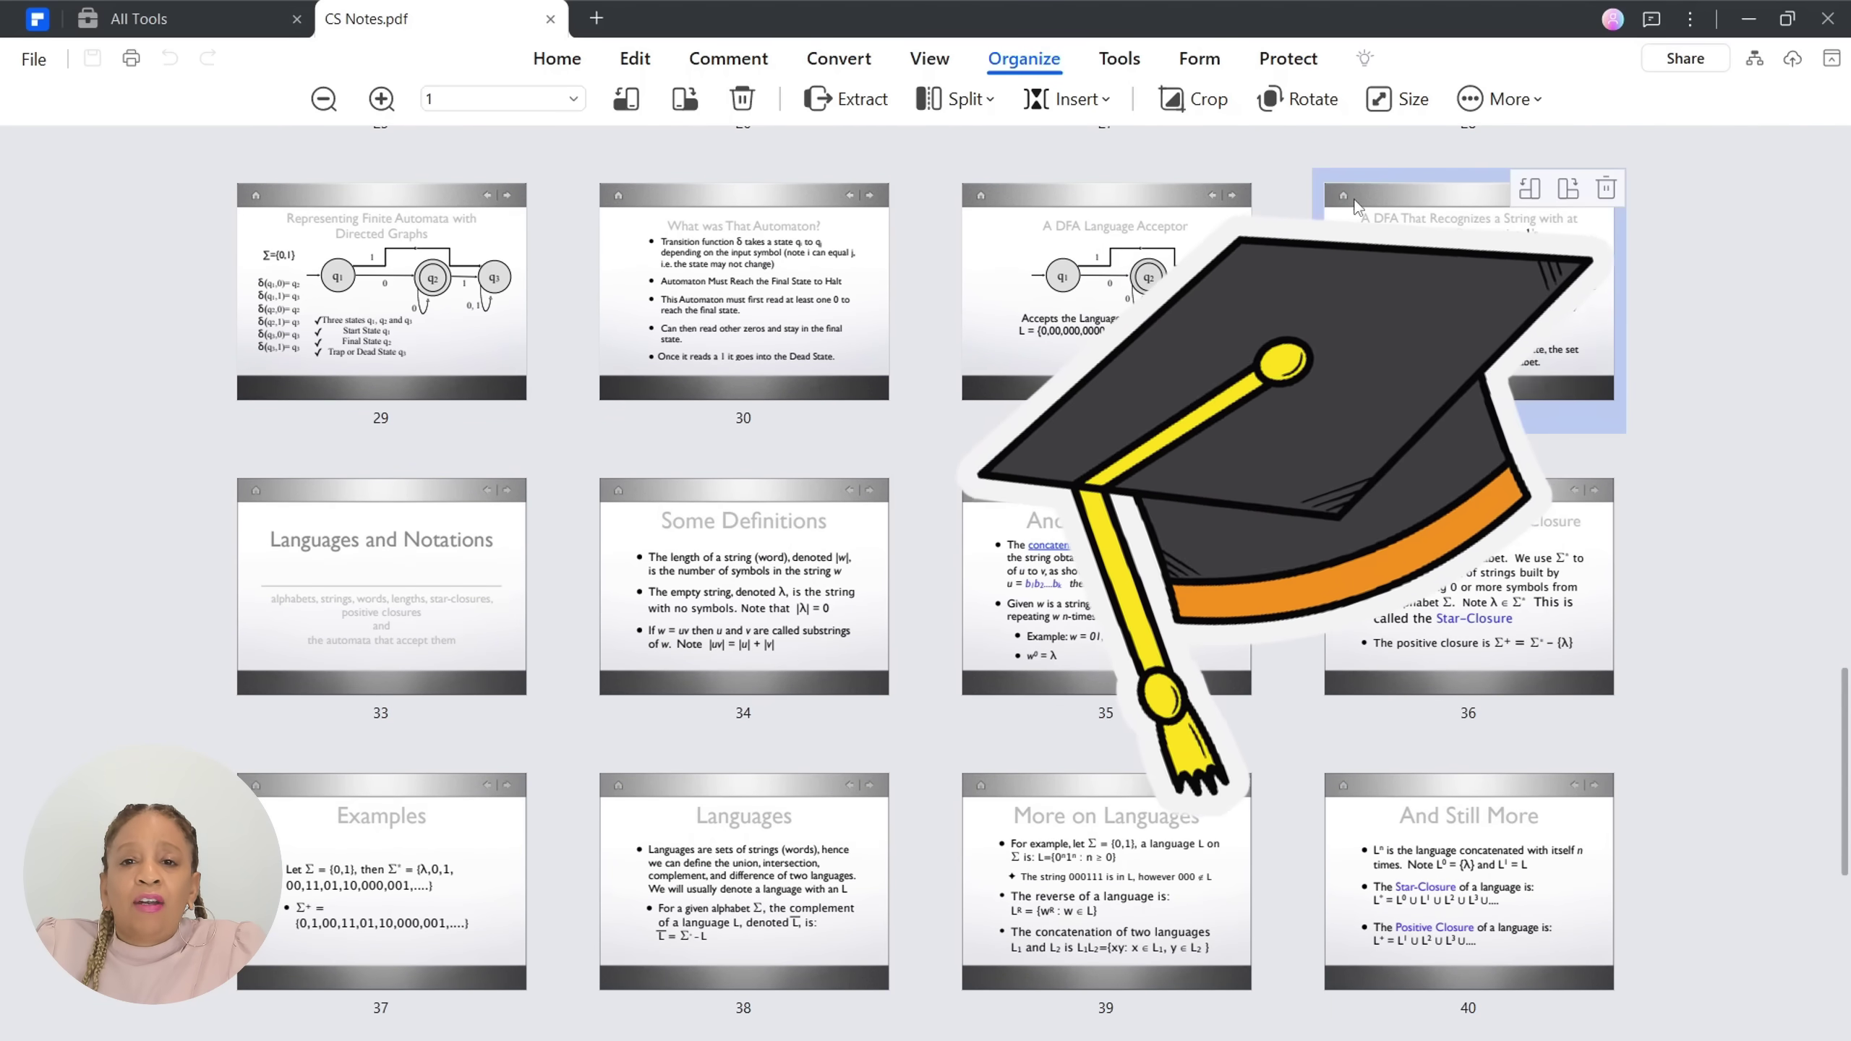
click(411, 325)
key(Up)
key(Up)
key(Up)
key(Up)
key(Up)
key(Up)
key(Up)
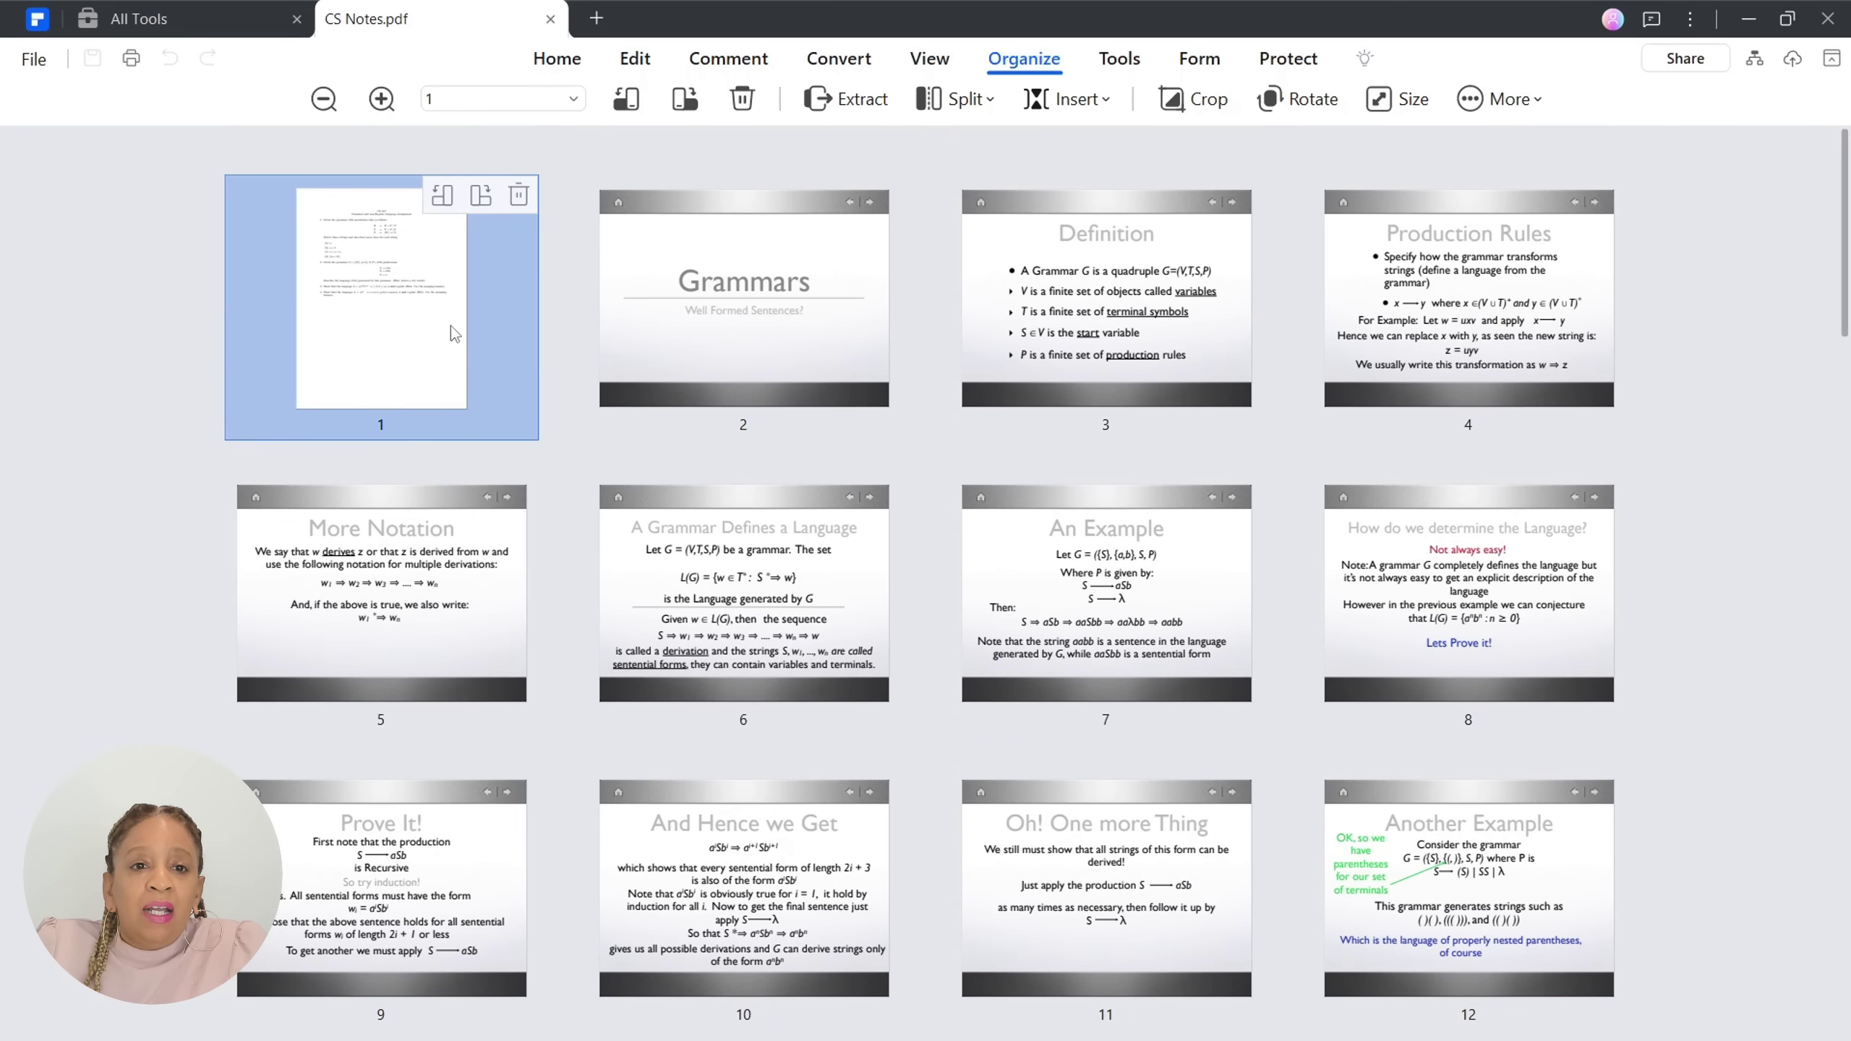
click(518, 195)
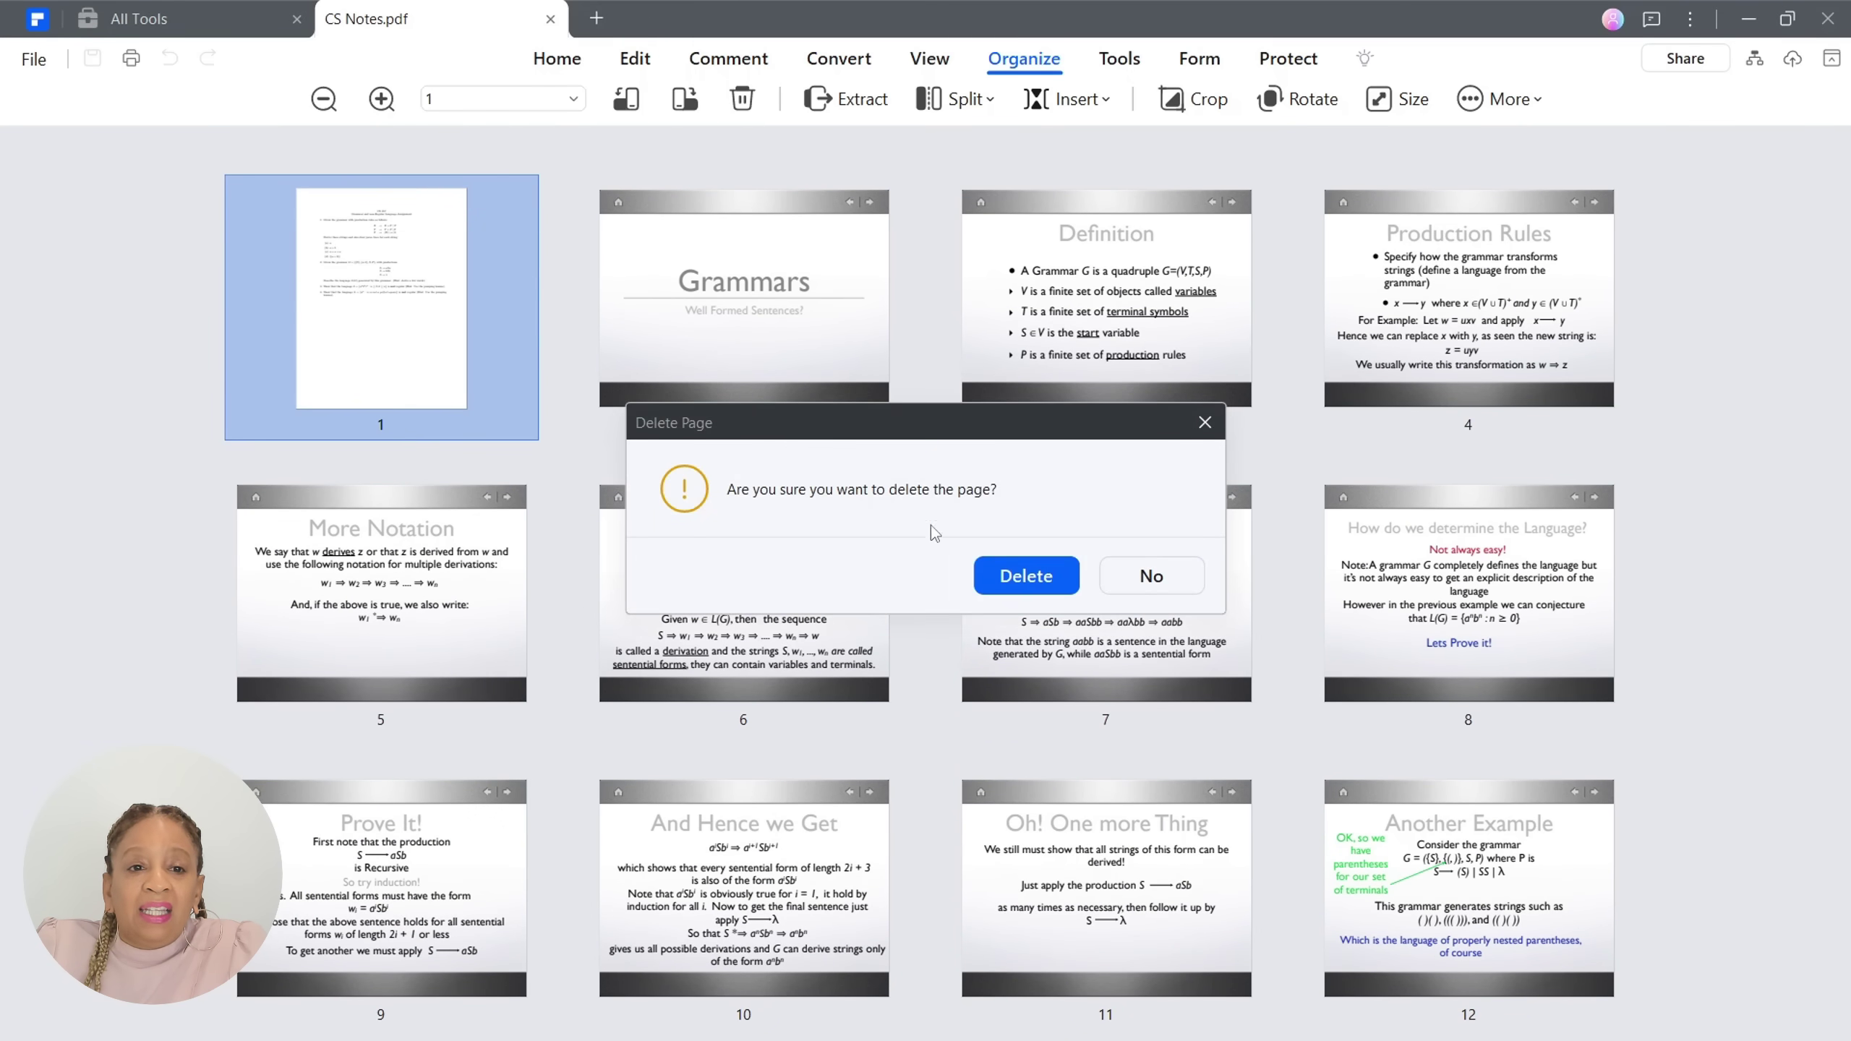
click(1017, 576)
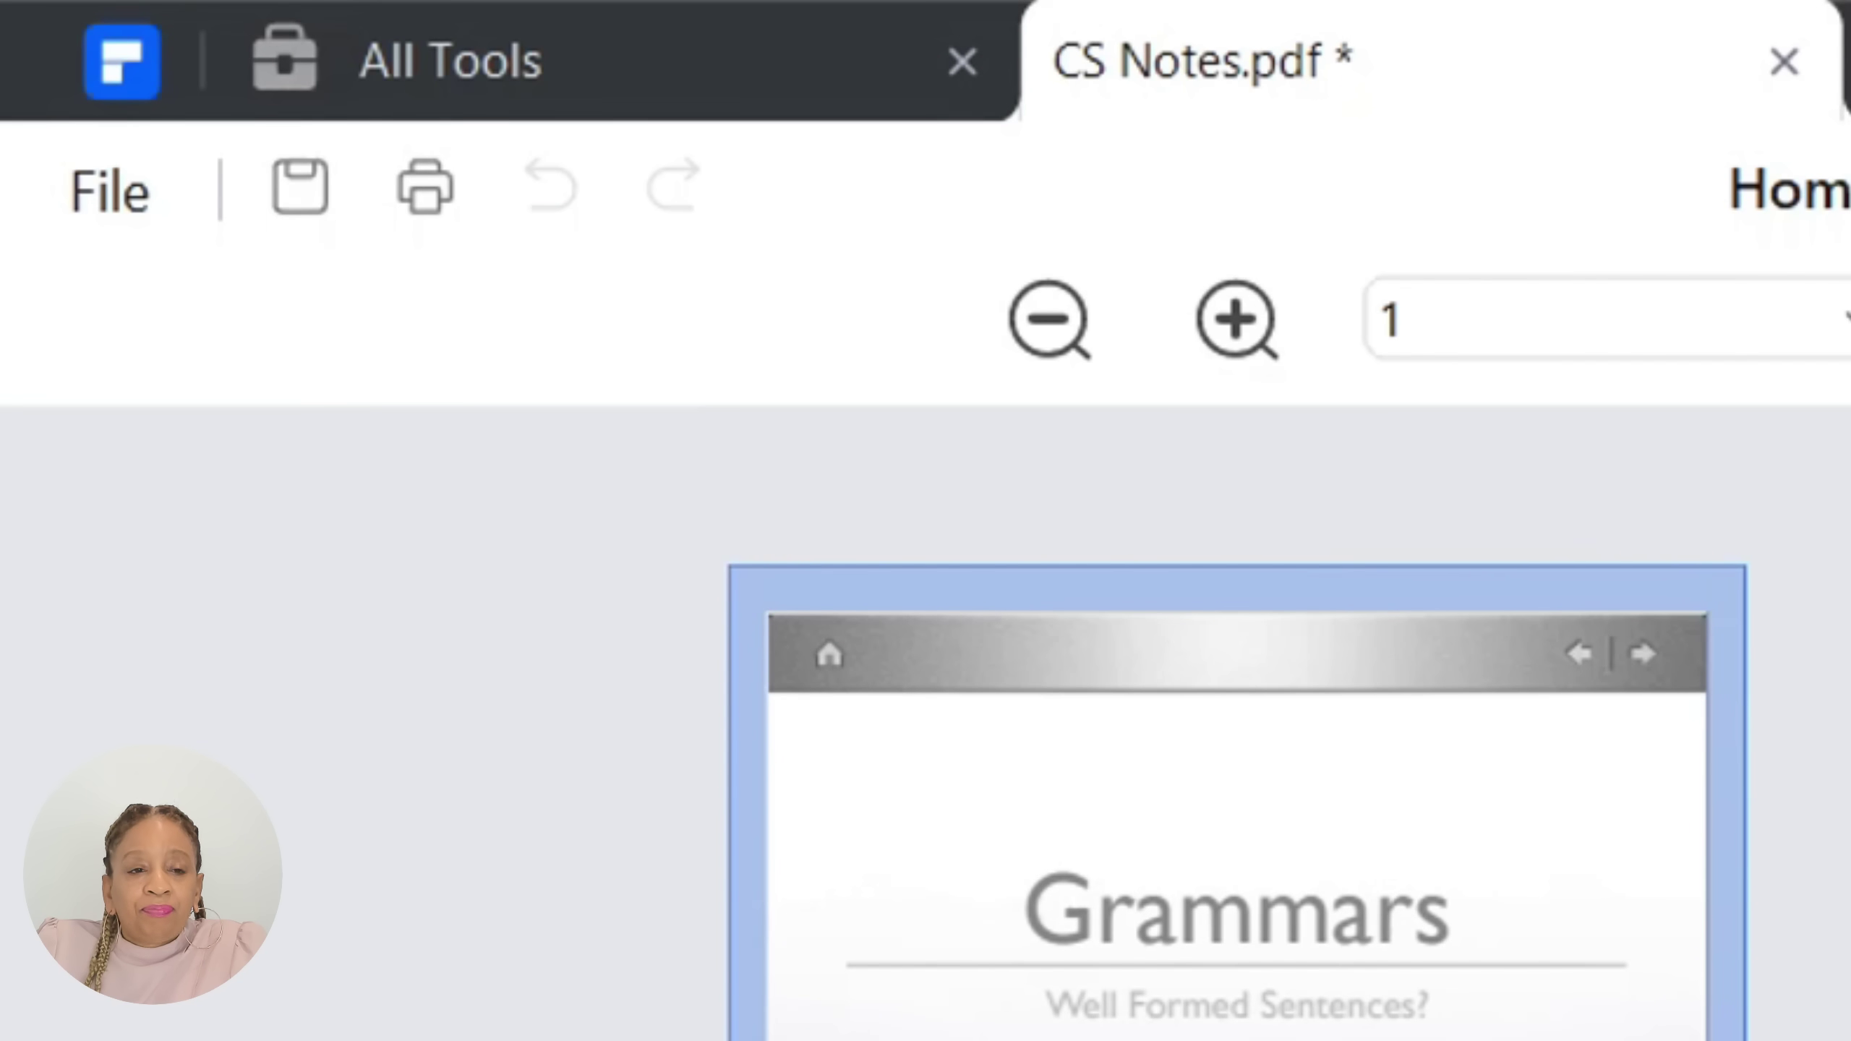
- Save the updated CS Notes.pdf
click(313, 191)
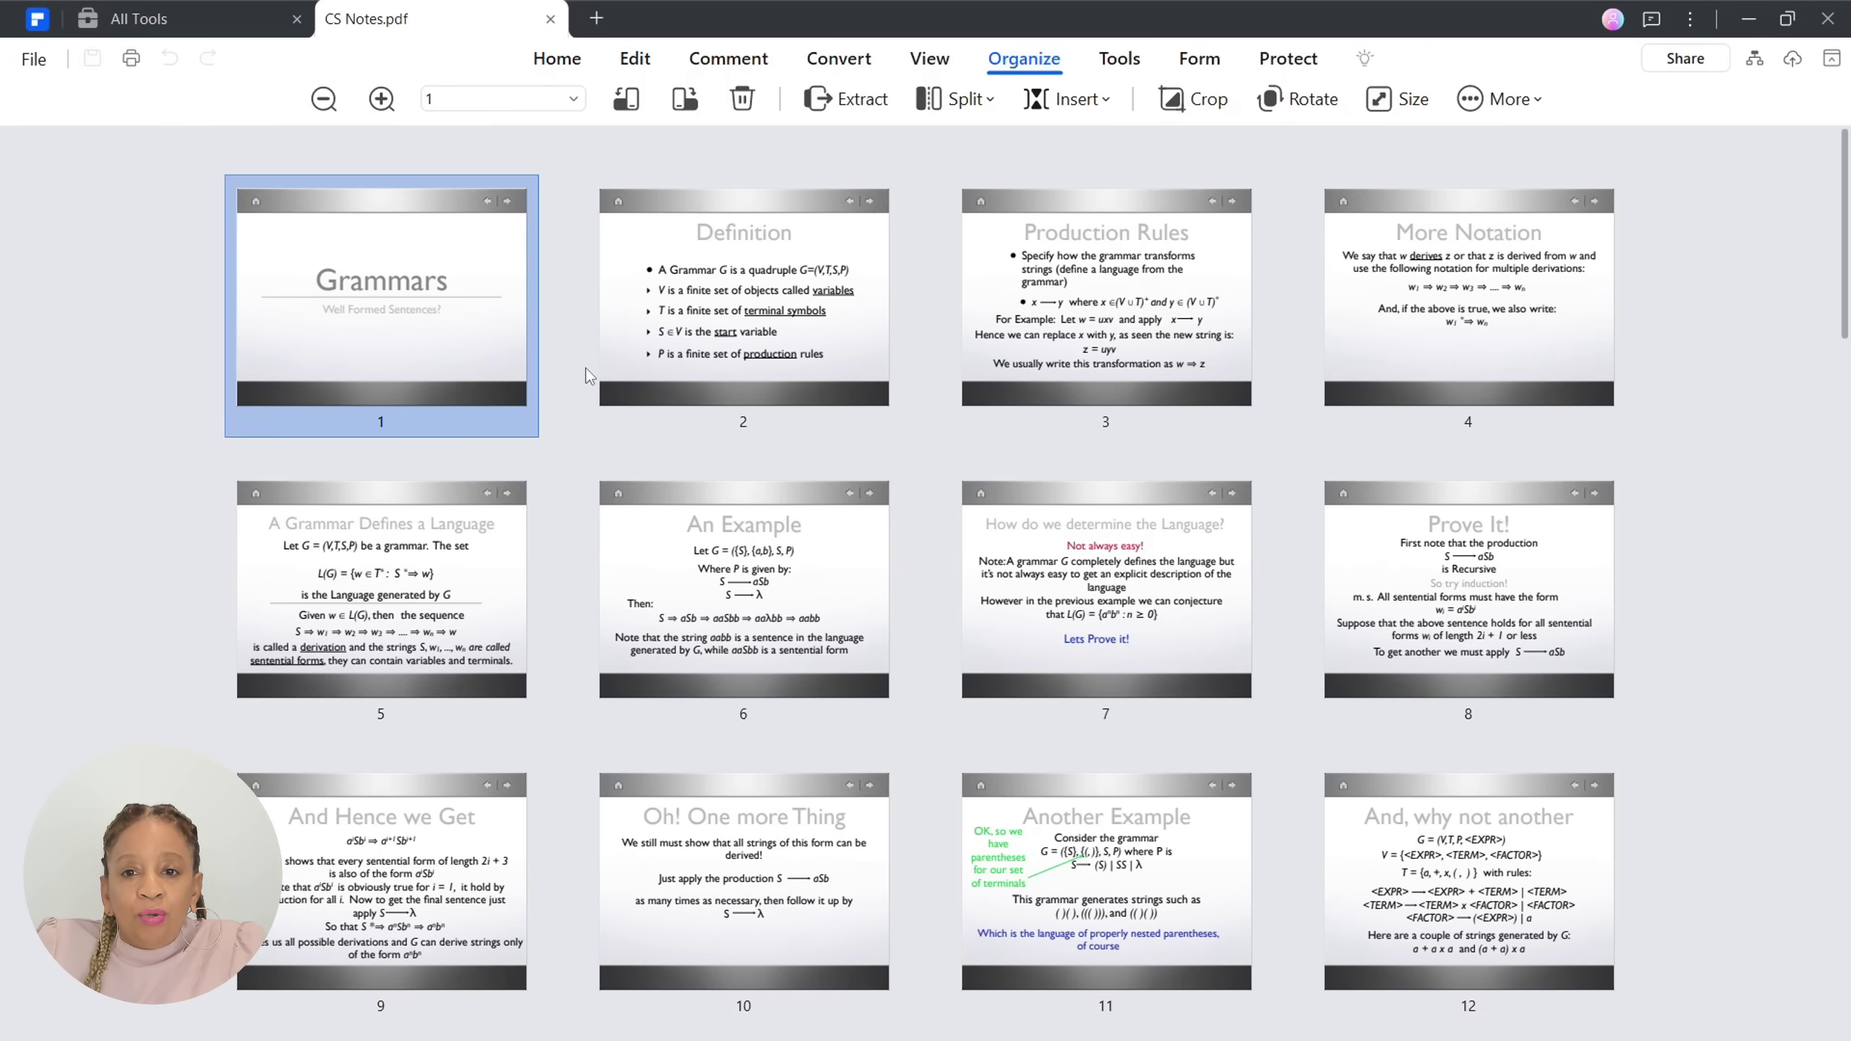
scroll(586, 367, down, 2)
scroll(579, 375, up, 2)
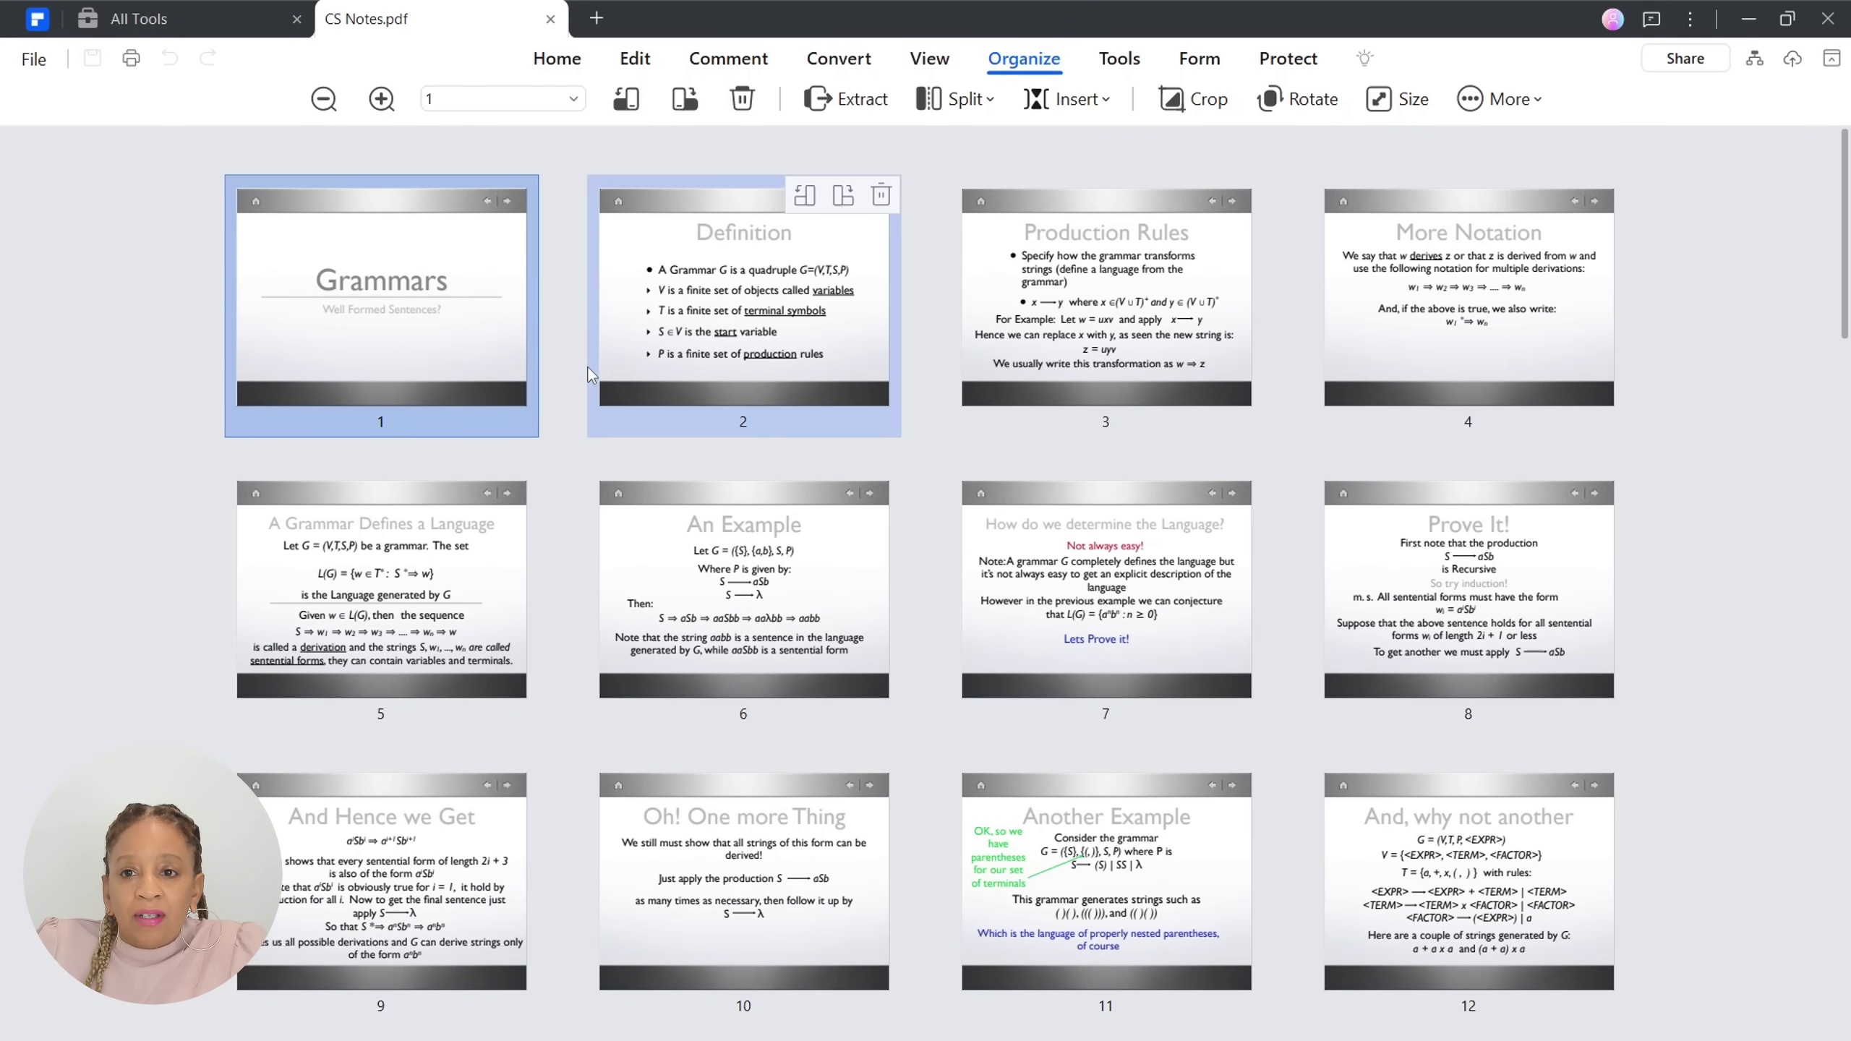
mouse_move(504, 340)
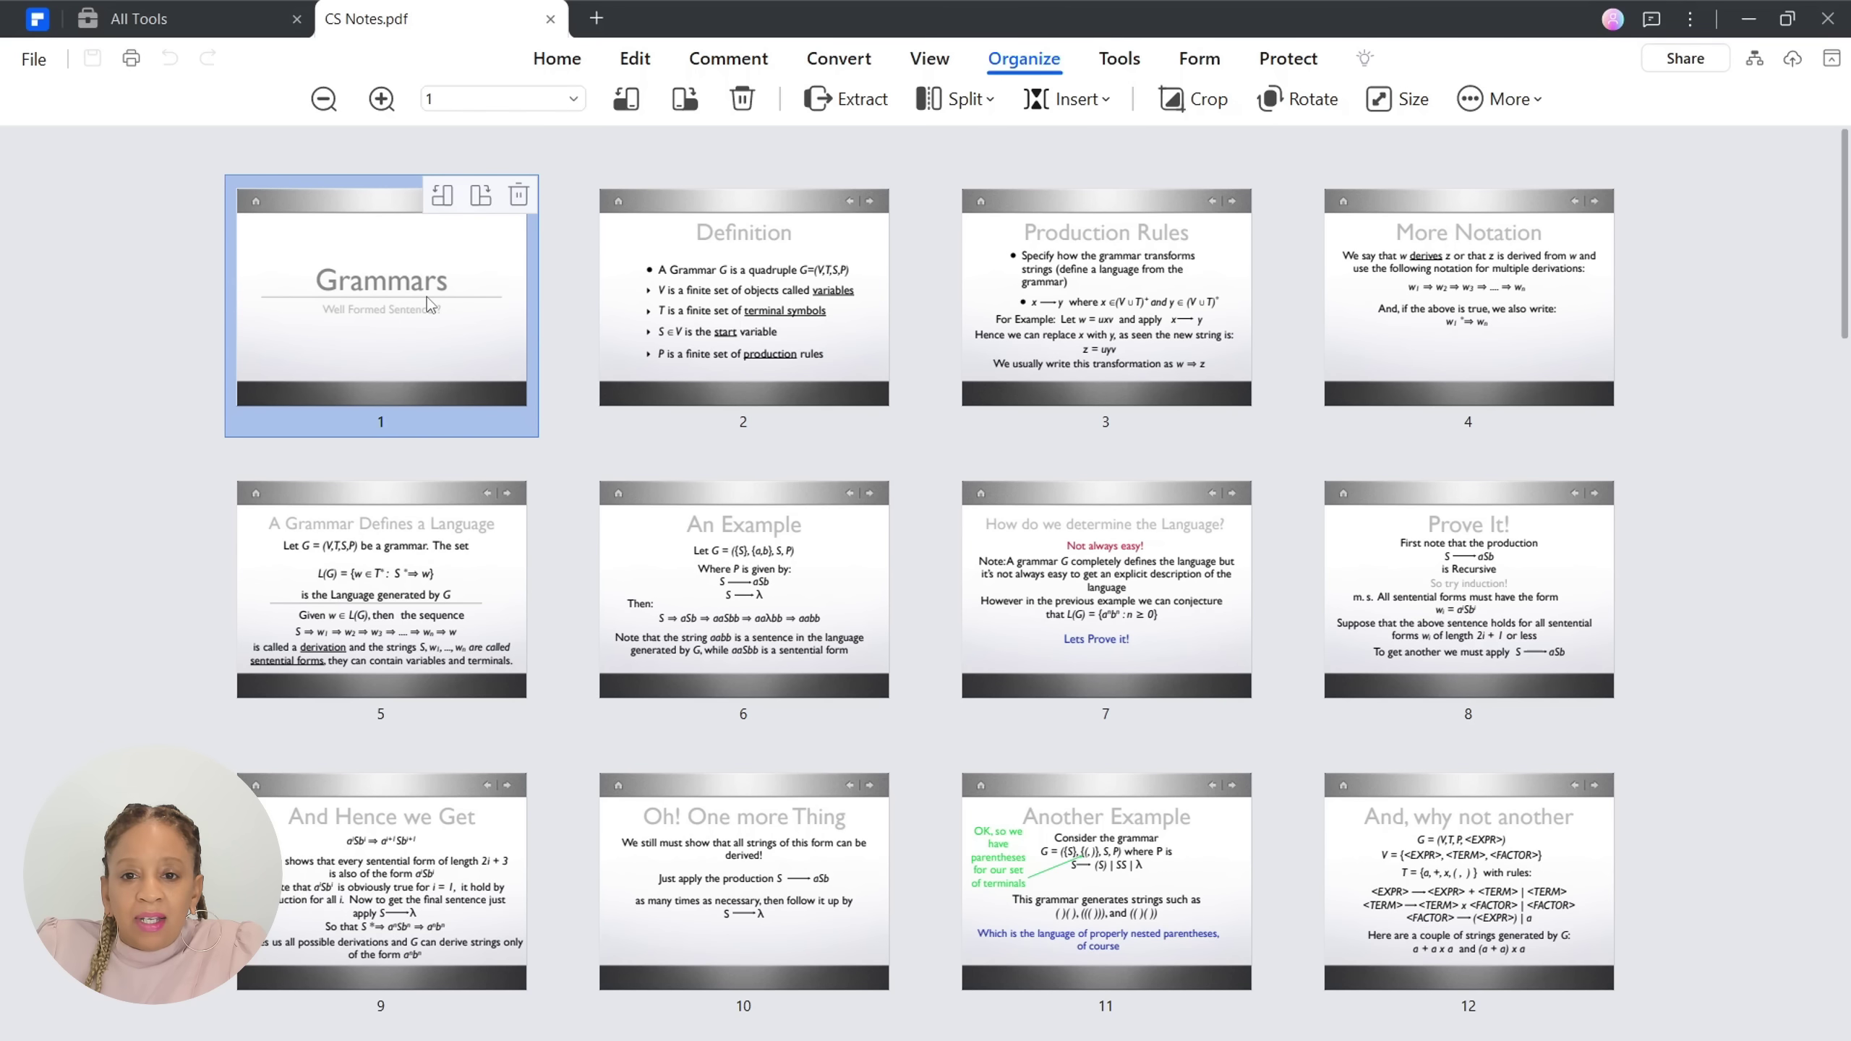
- Start an AI Assistant summary of CS Notes.pdf
click(583, 64)
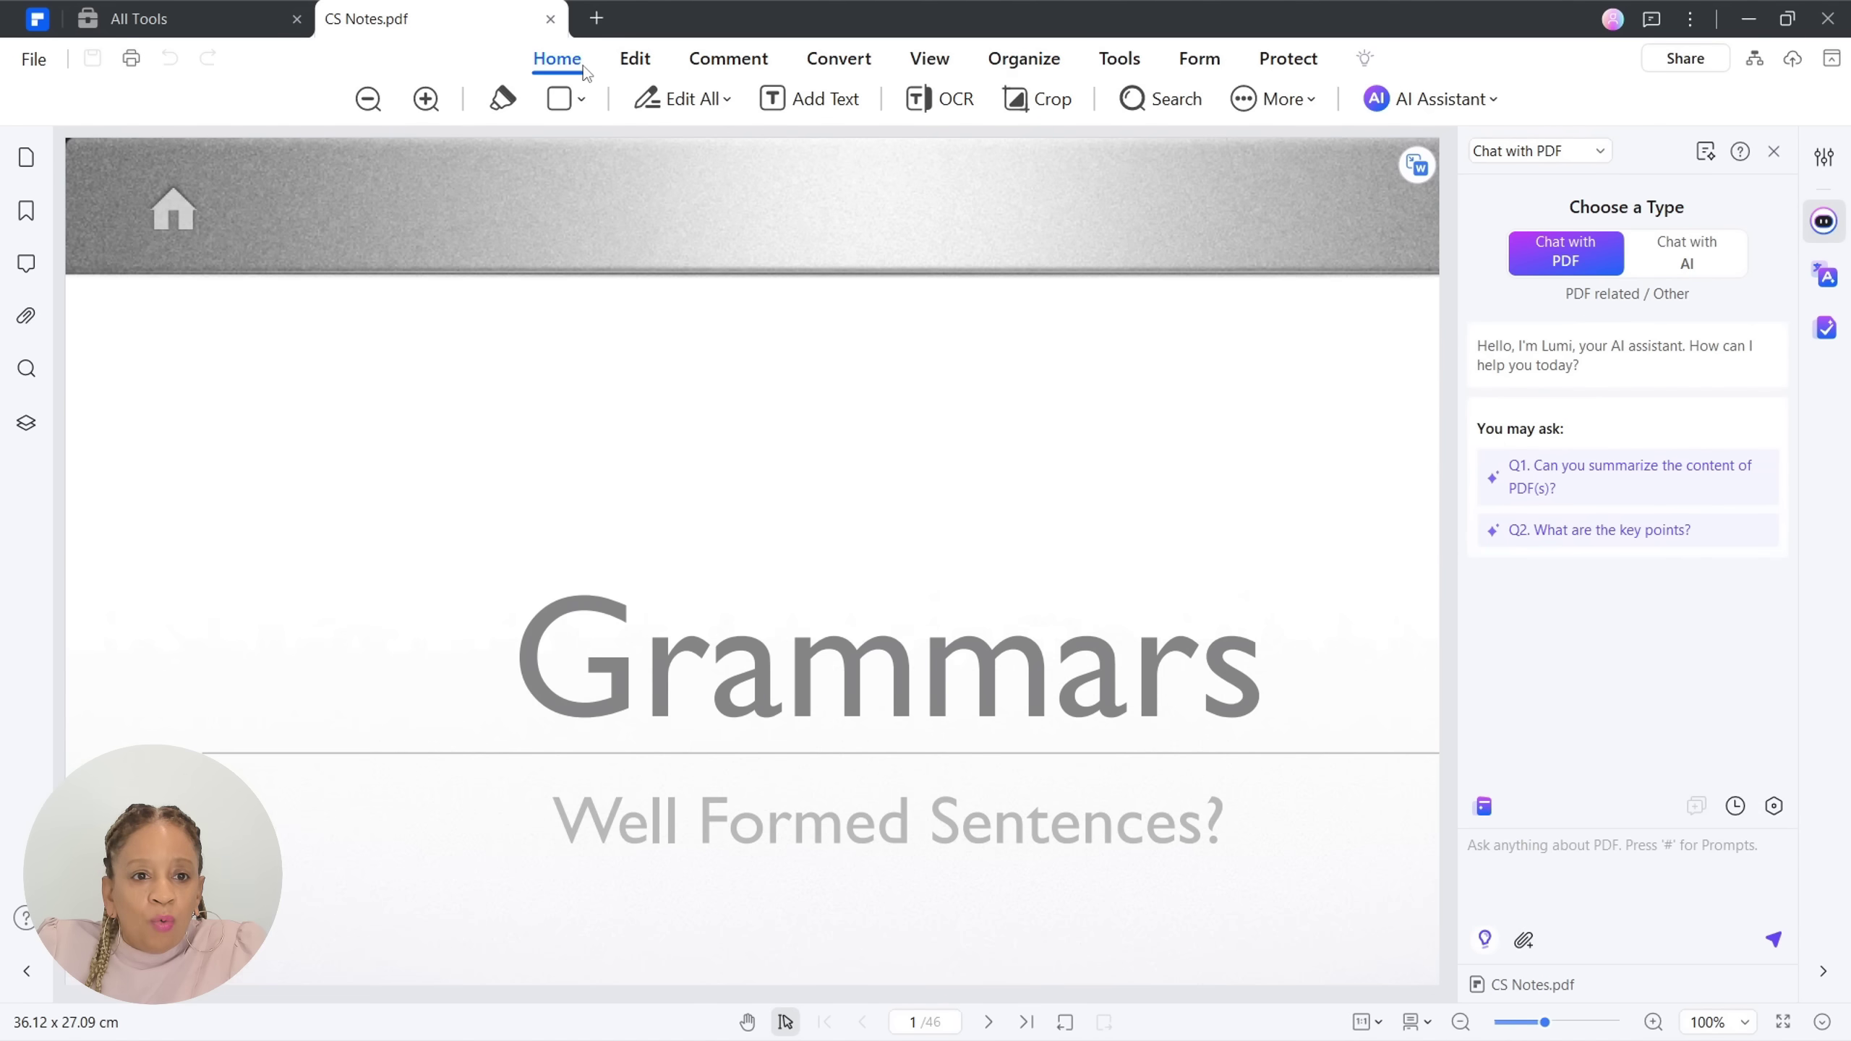
click(217, 18)
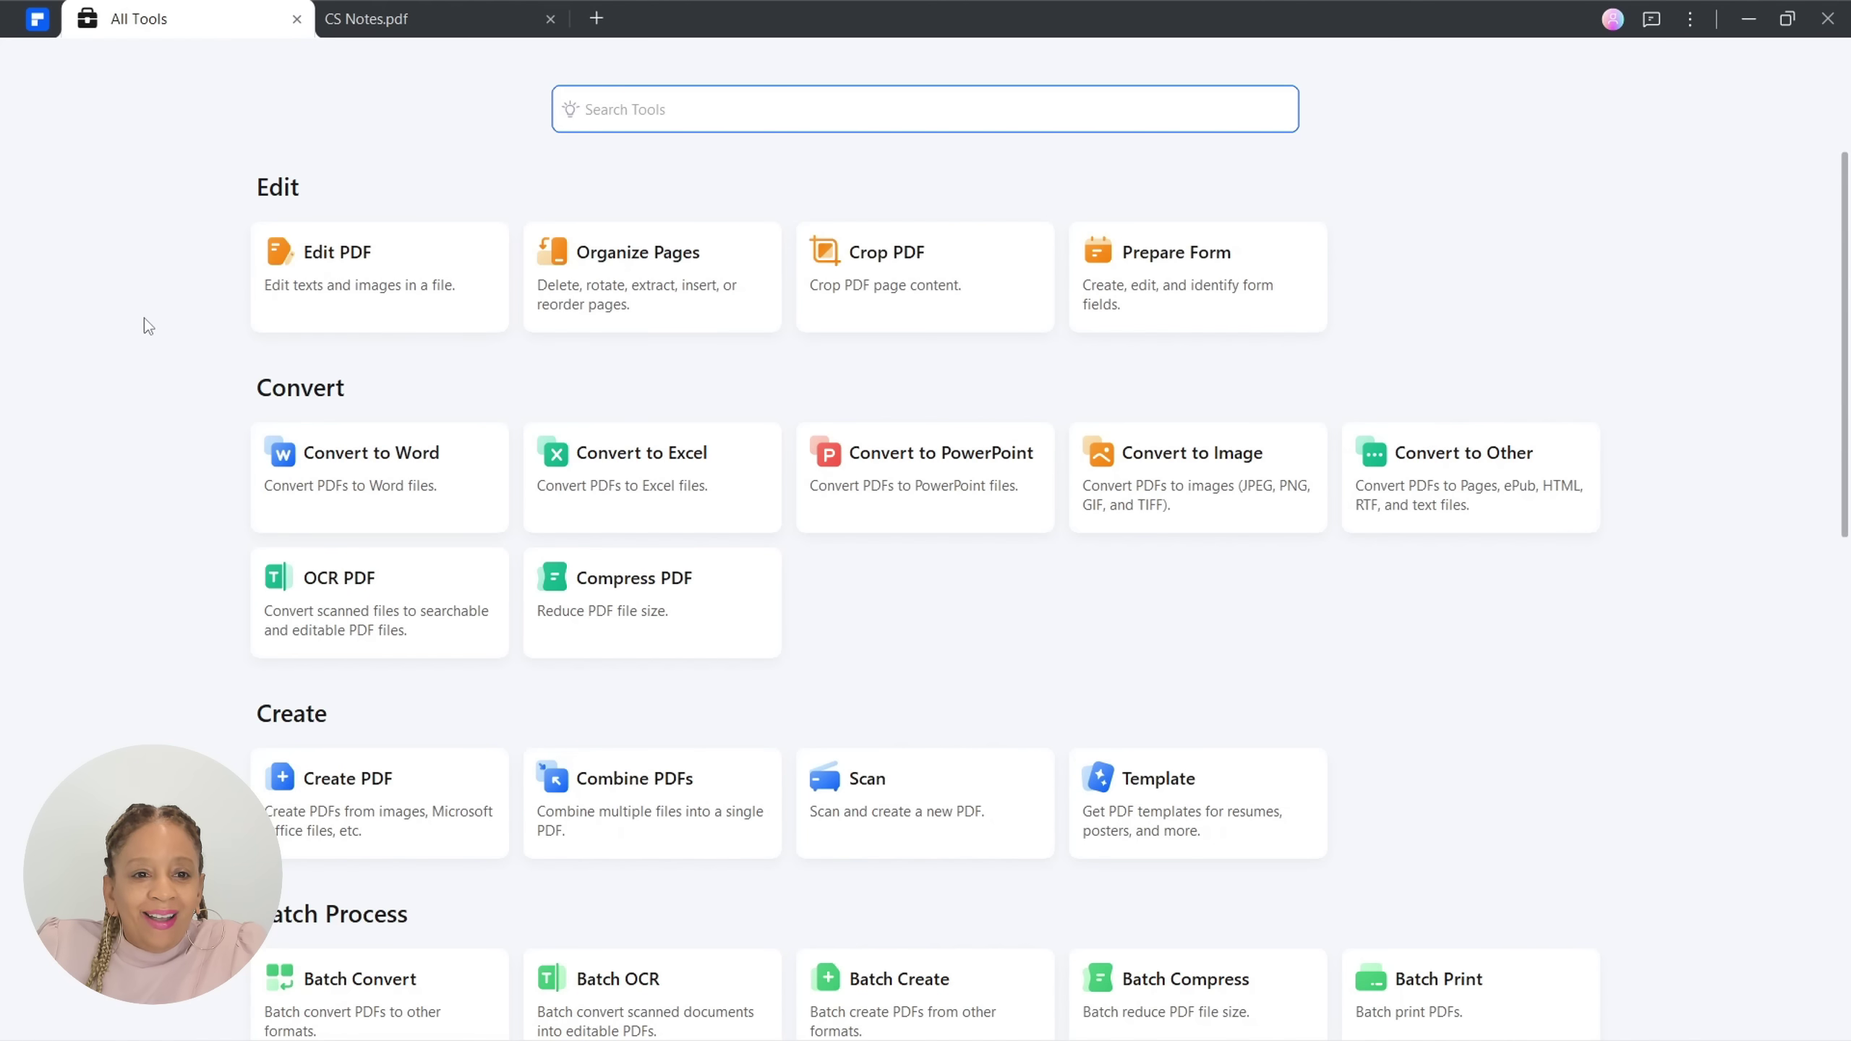
scroll(145, 319, down, 10)
scroll(144, 319, down, 3)
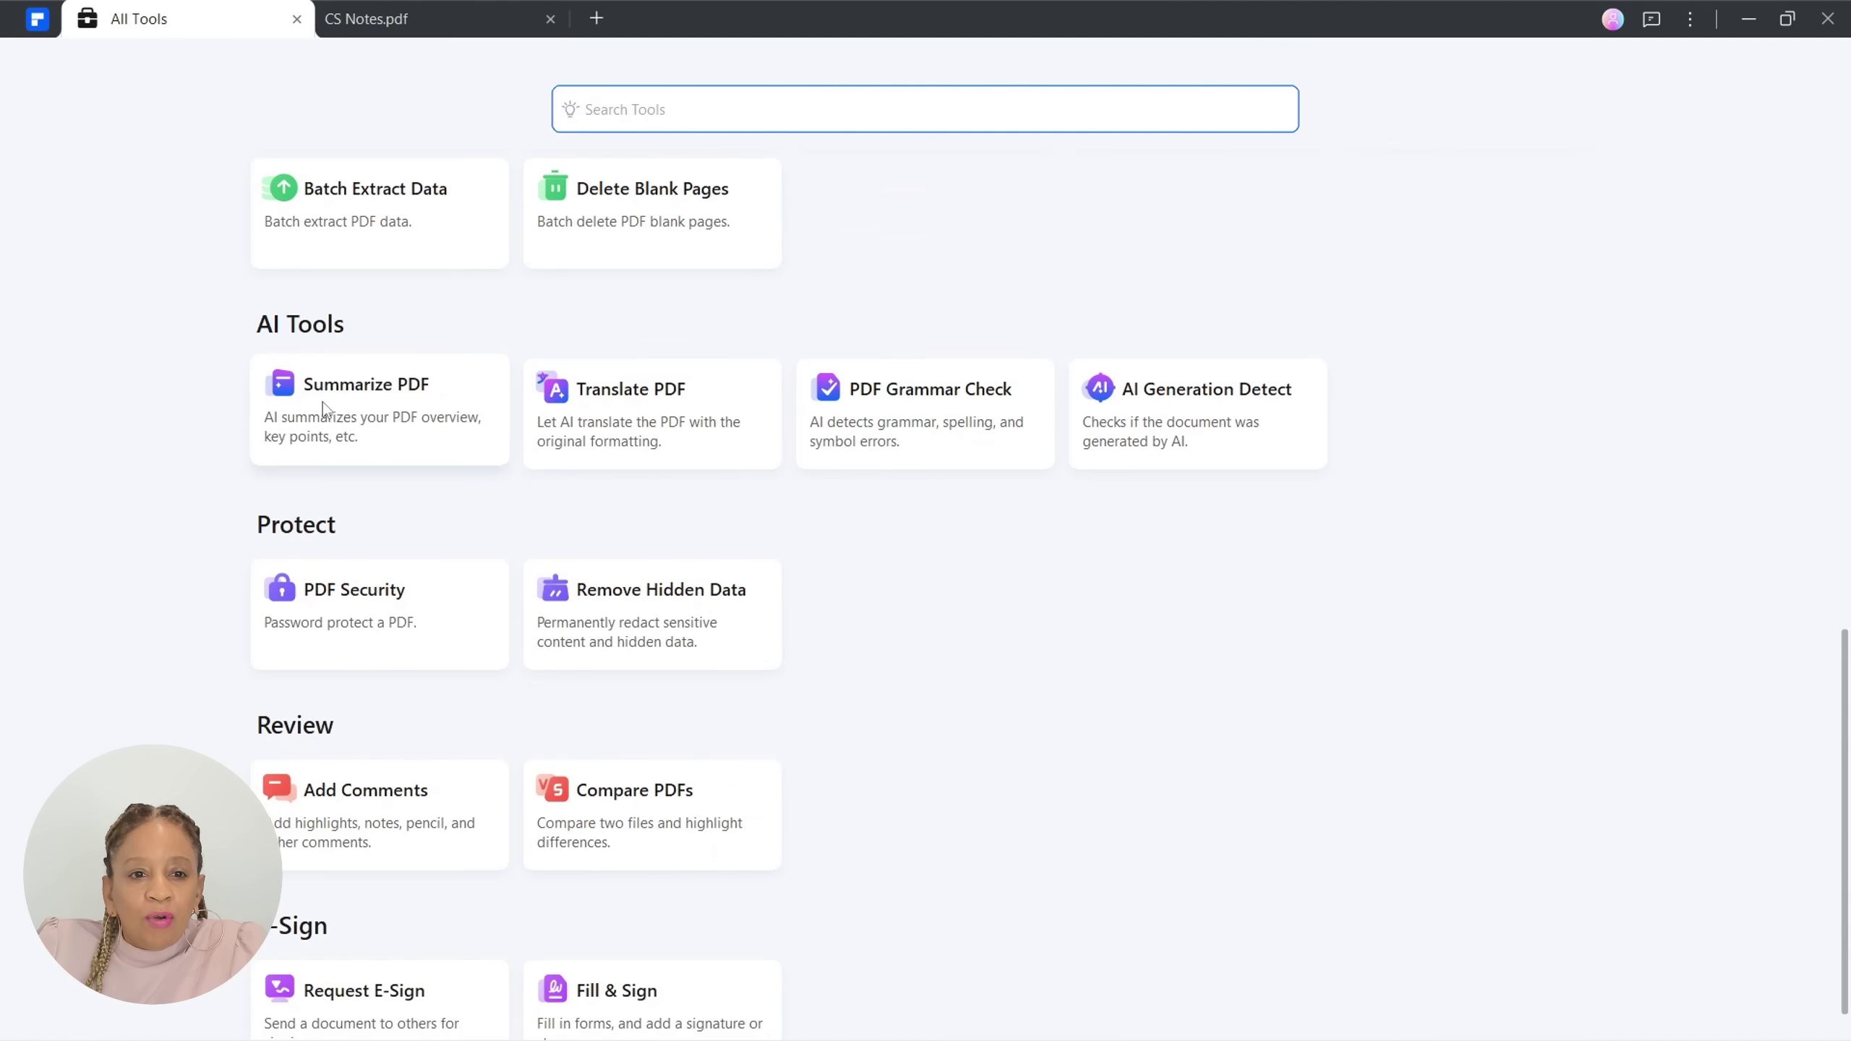
click(344, 421)
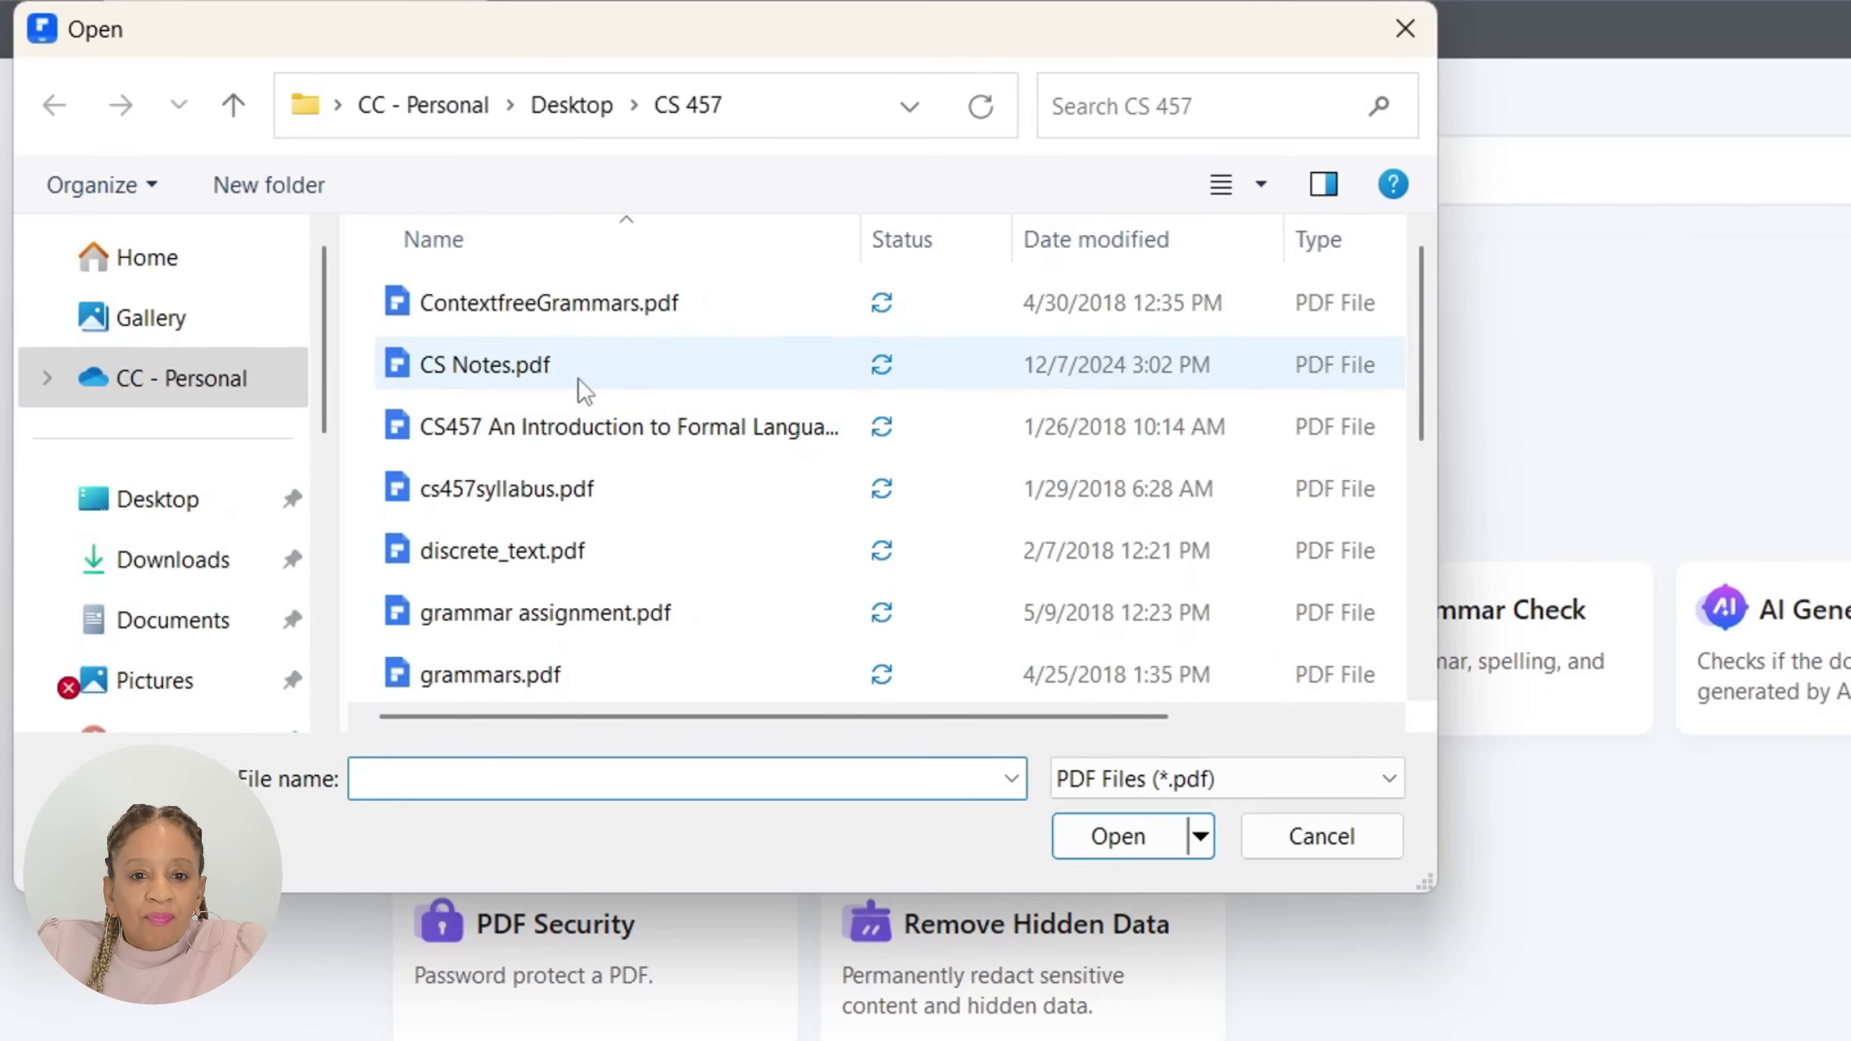
click(580, 379)
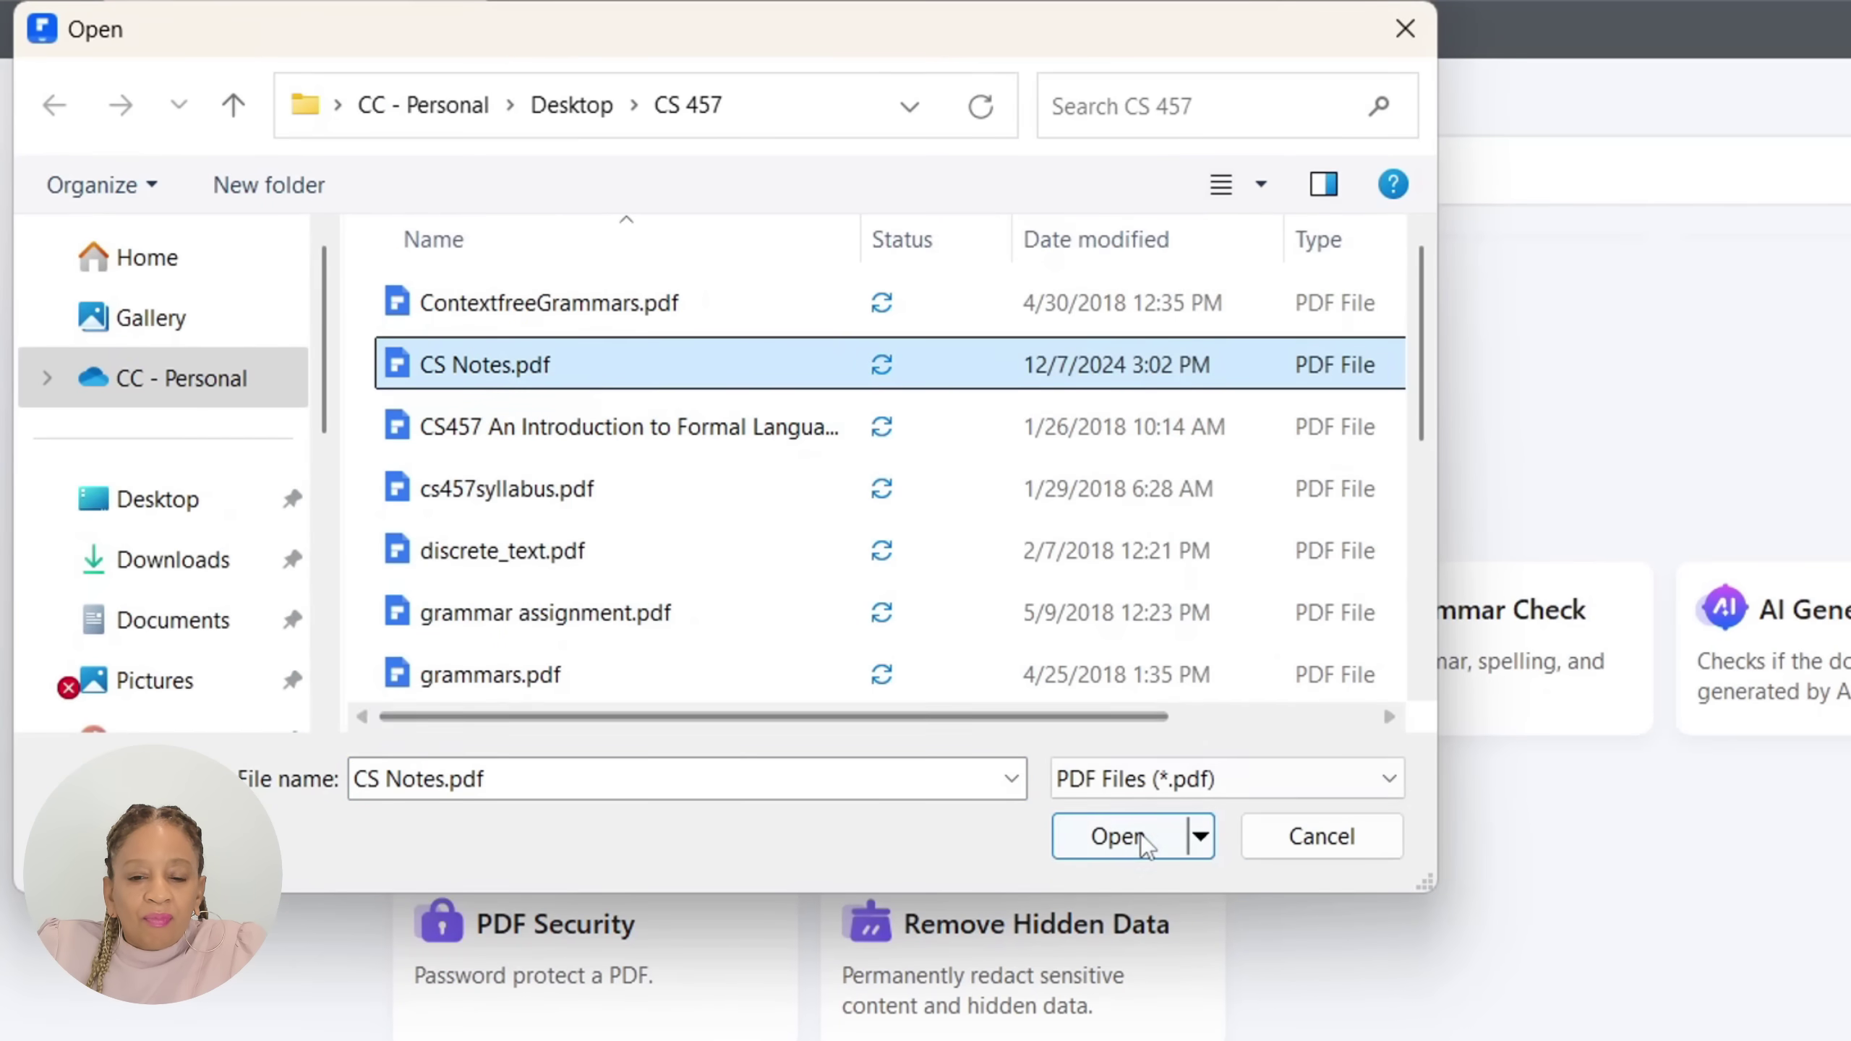
click(1117, 834)
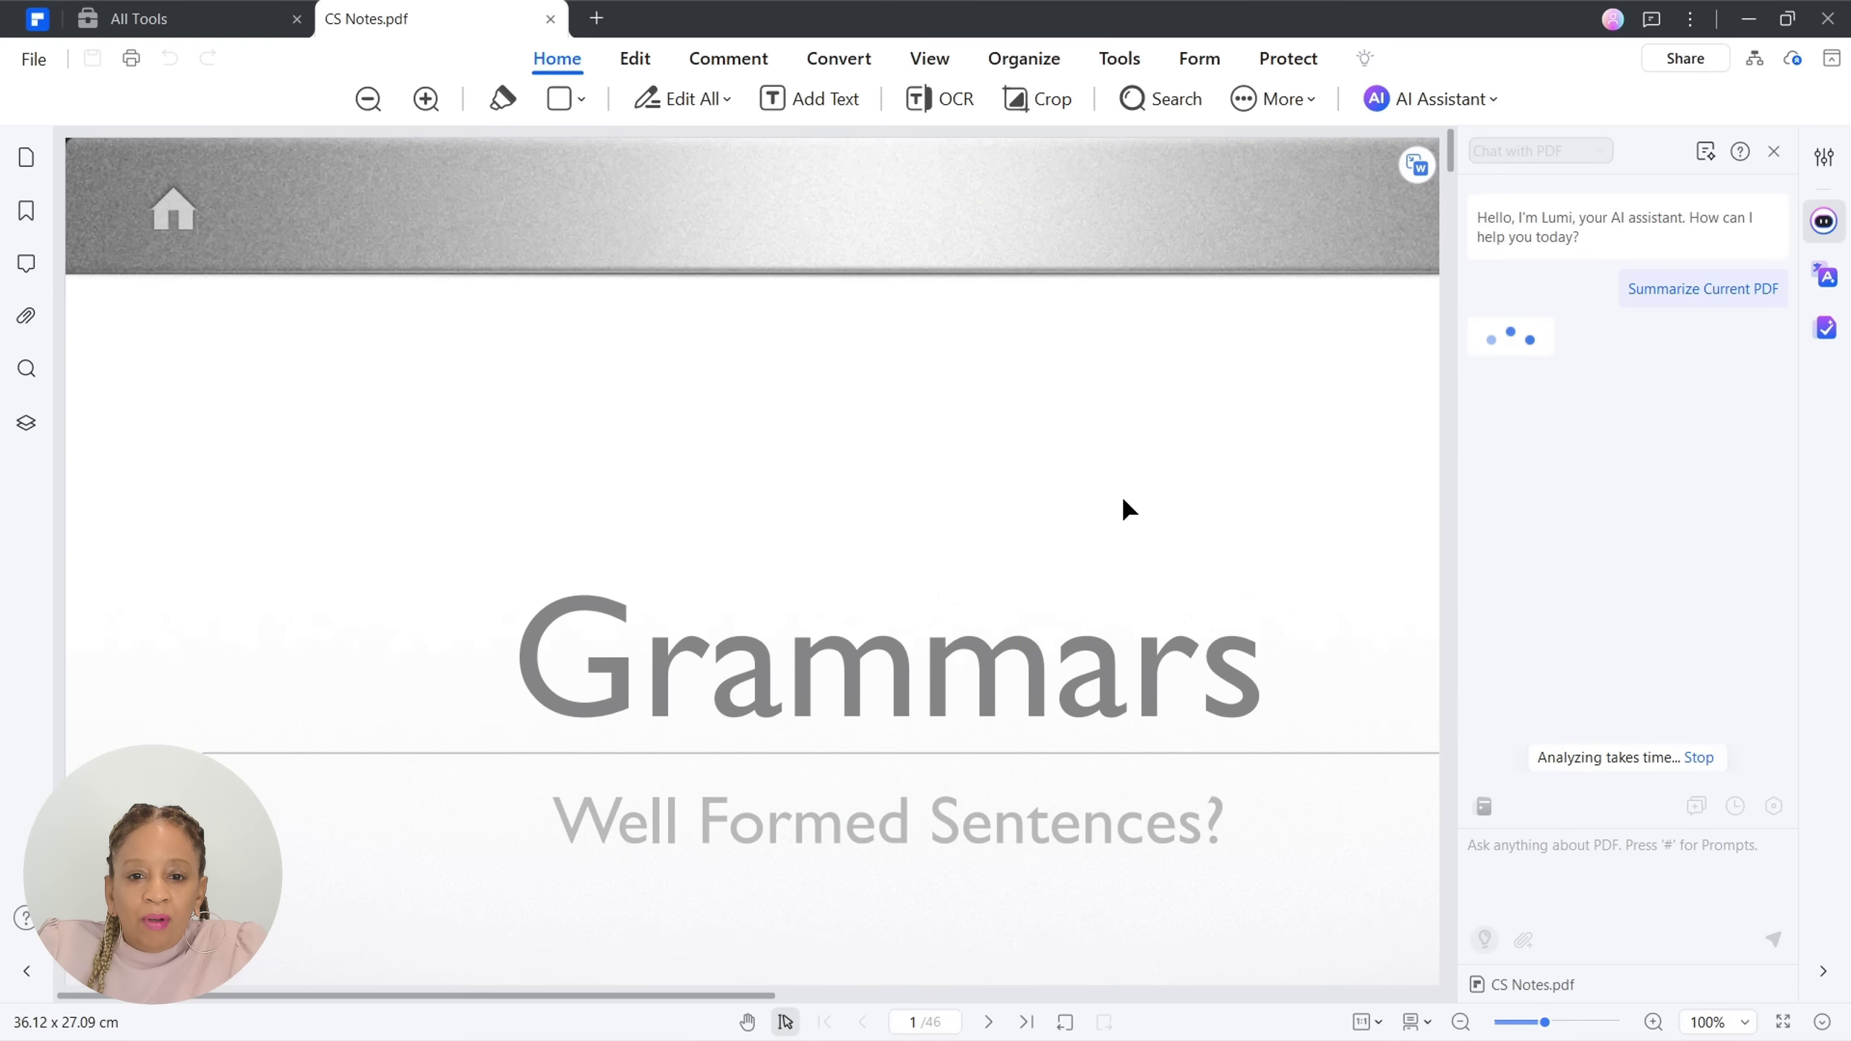
- Scroll through the CS Notes slides while the summary and suggested questions finish
scroll(1119, 508, down, 10)
scroll(1090, 533, down, 5)
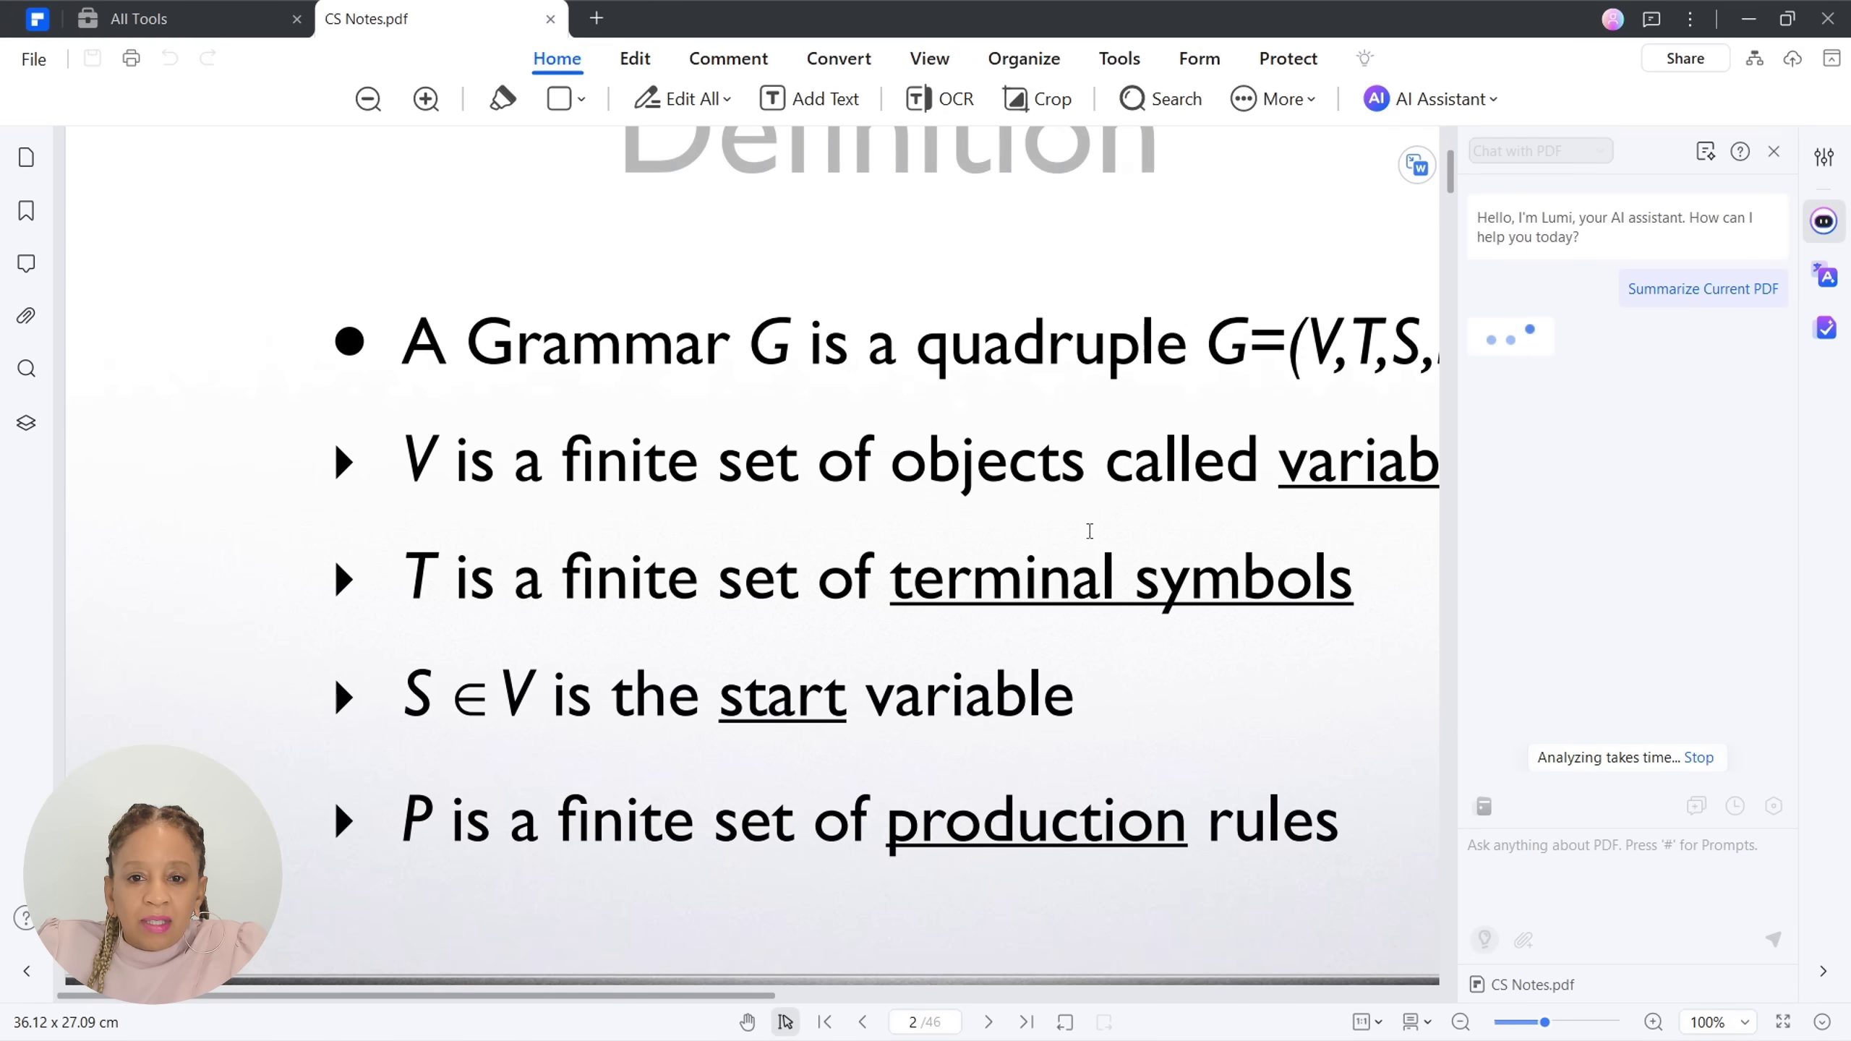
scroll(1301, 479, down, 2)
scroll(1159, 470, down, 3)
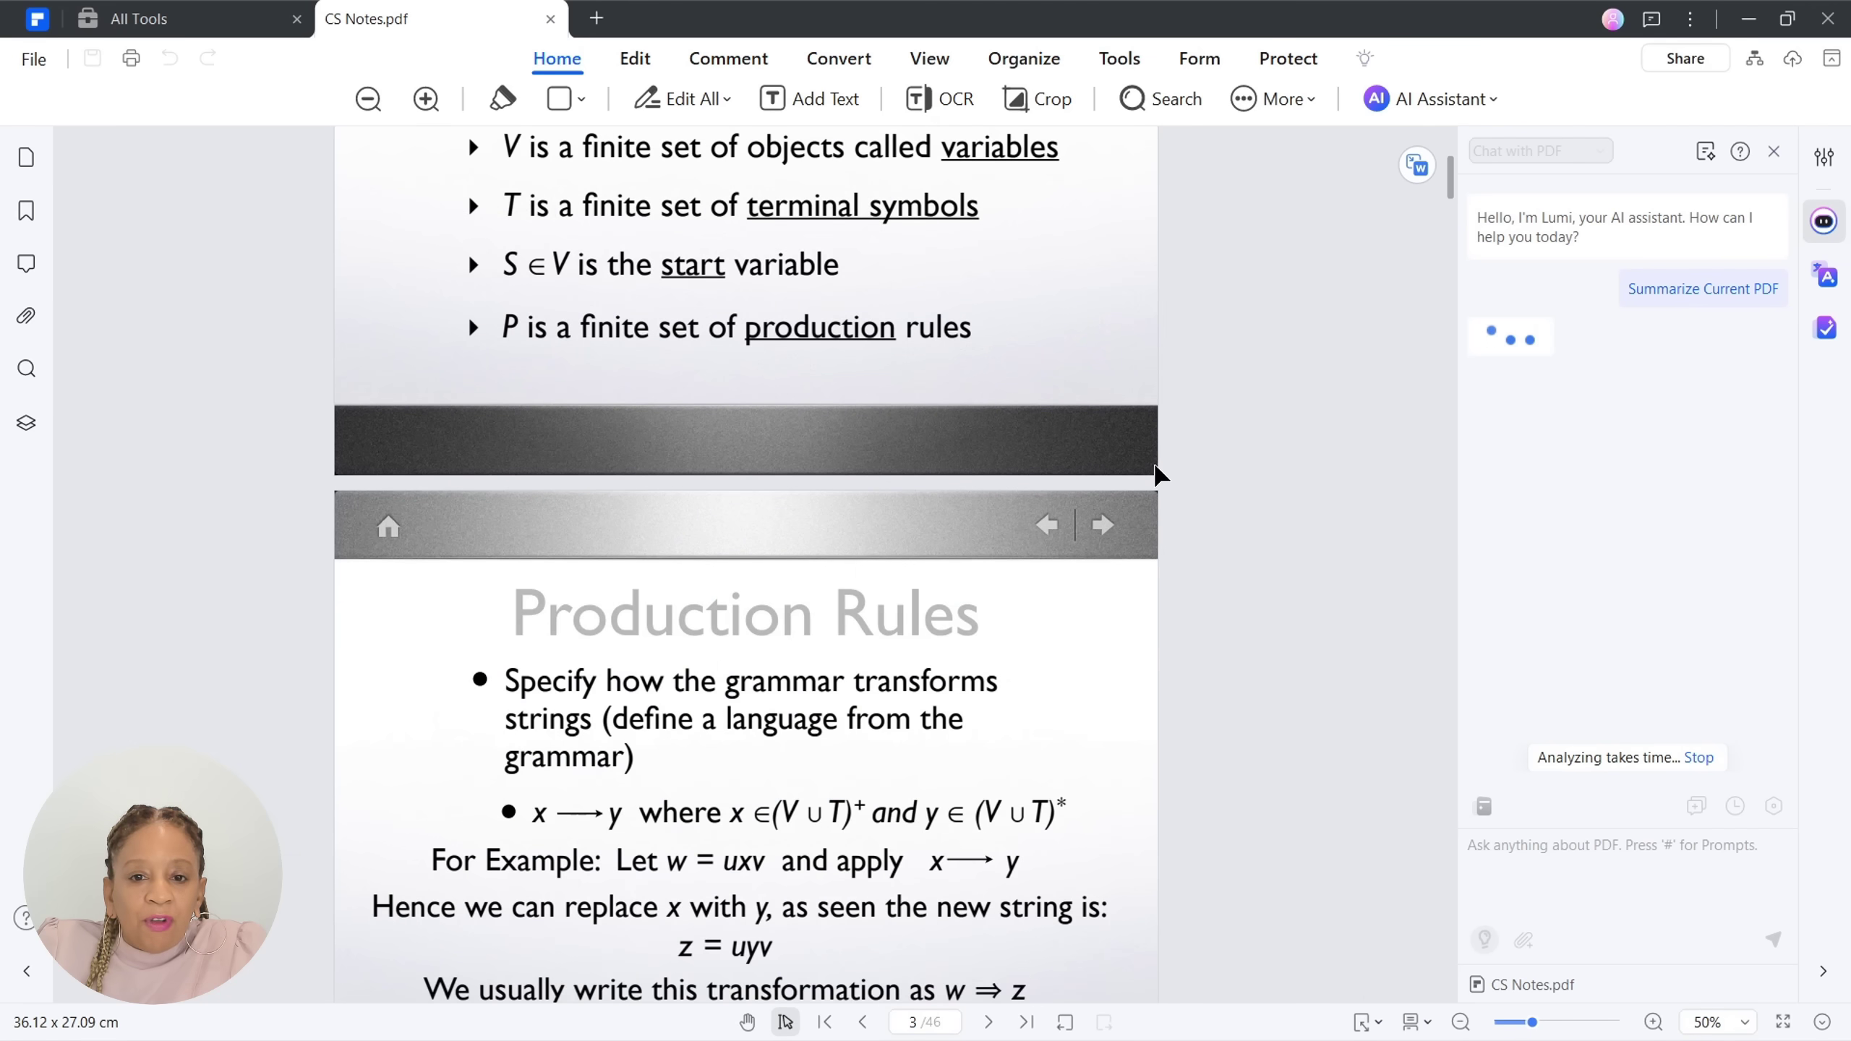
scroll(1156, 471, down, 3)
scroll(1154, 463, down, 15)
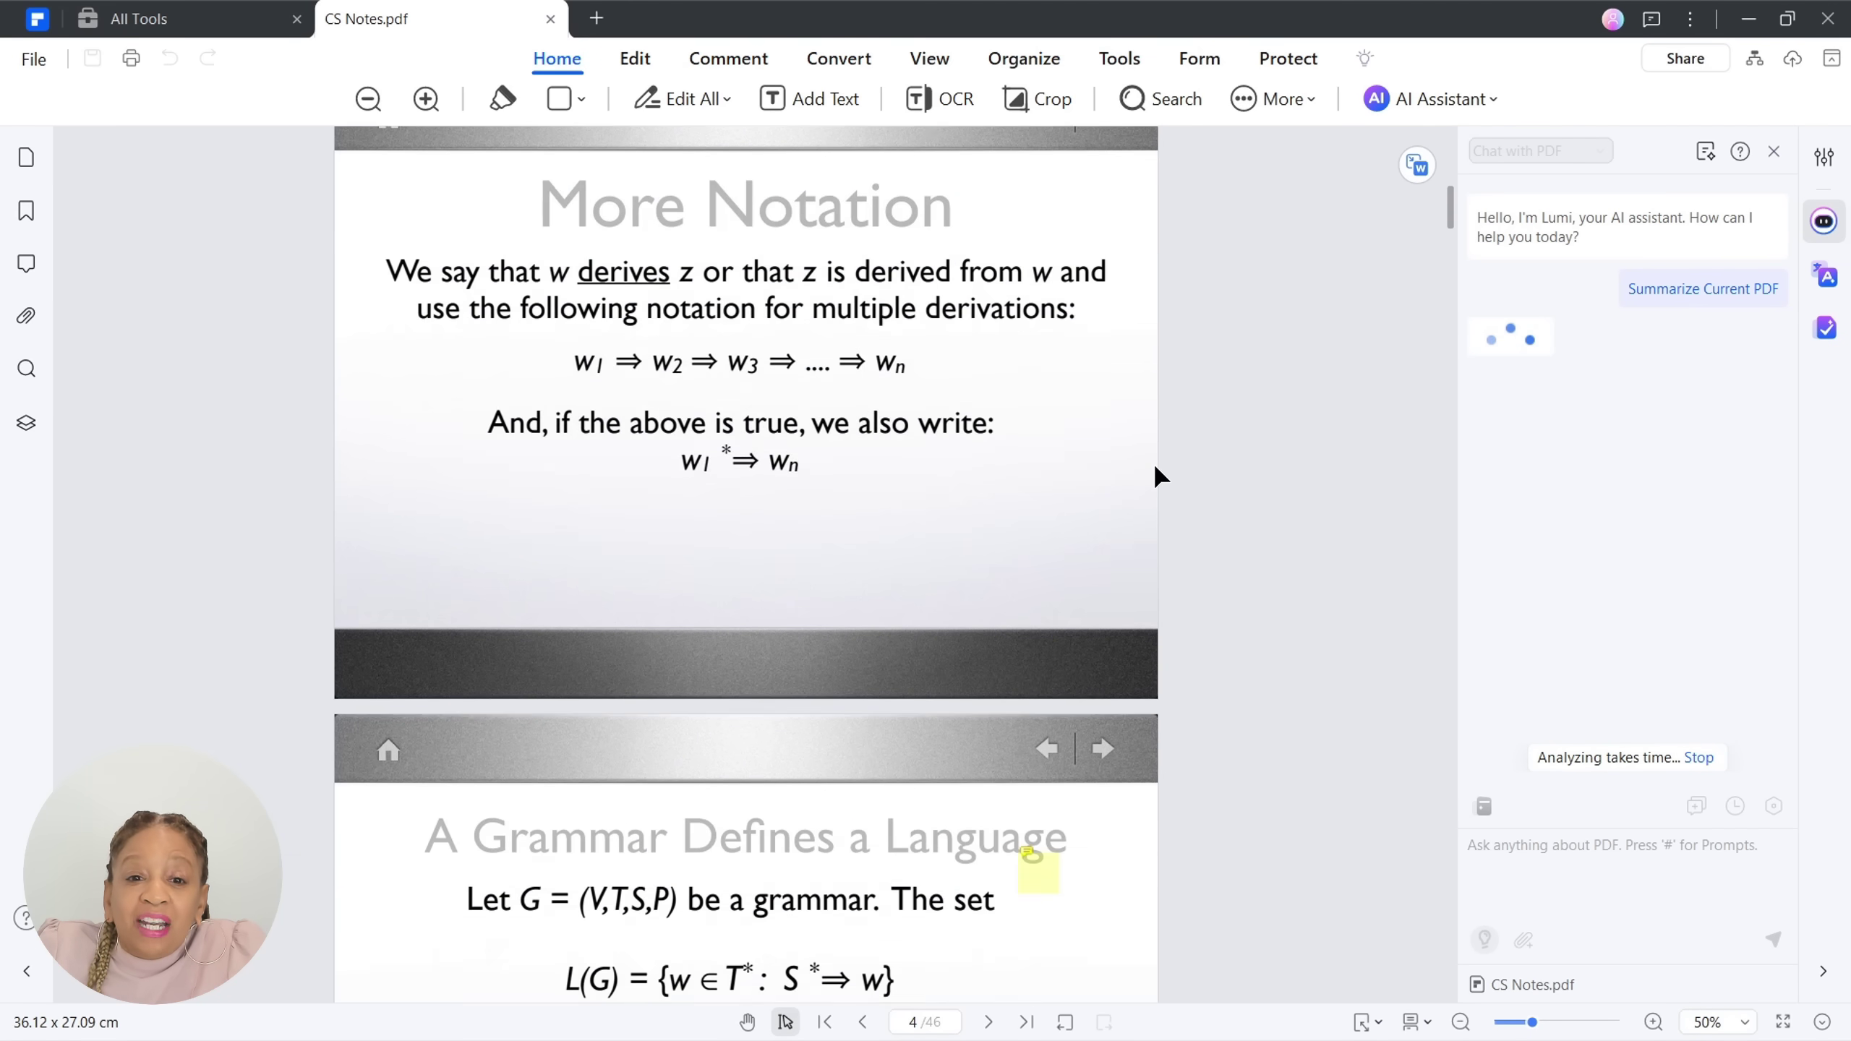
scroll(1001, 510, down, 20)
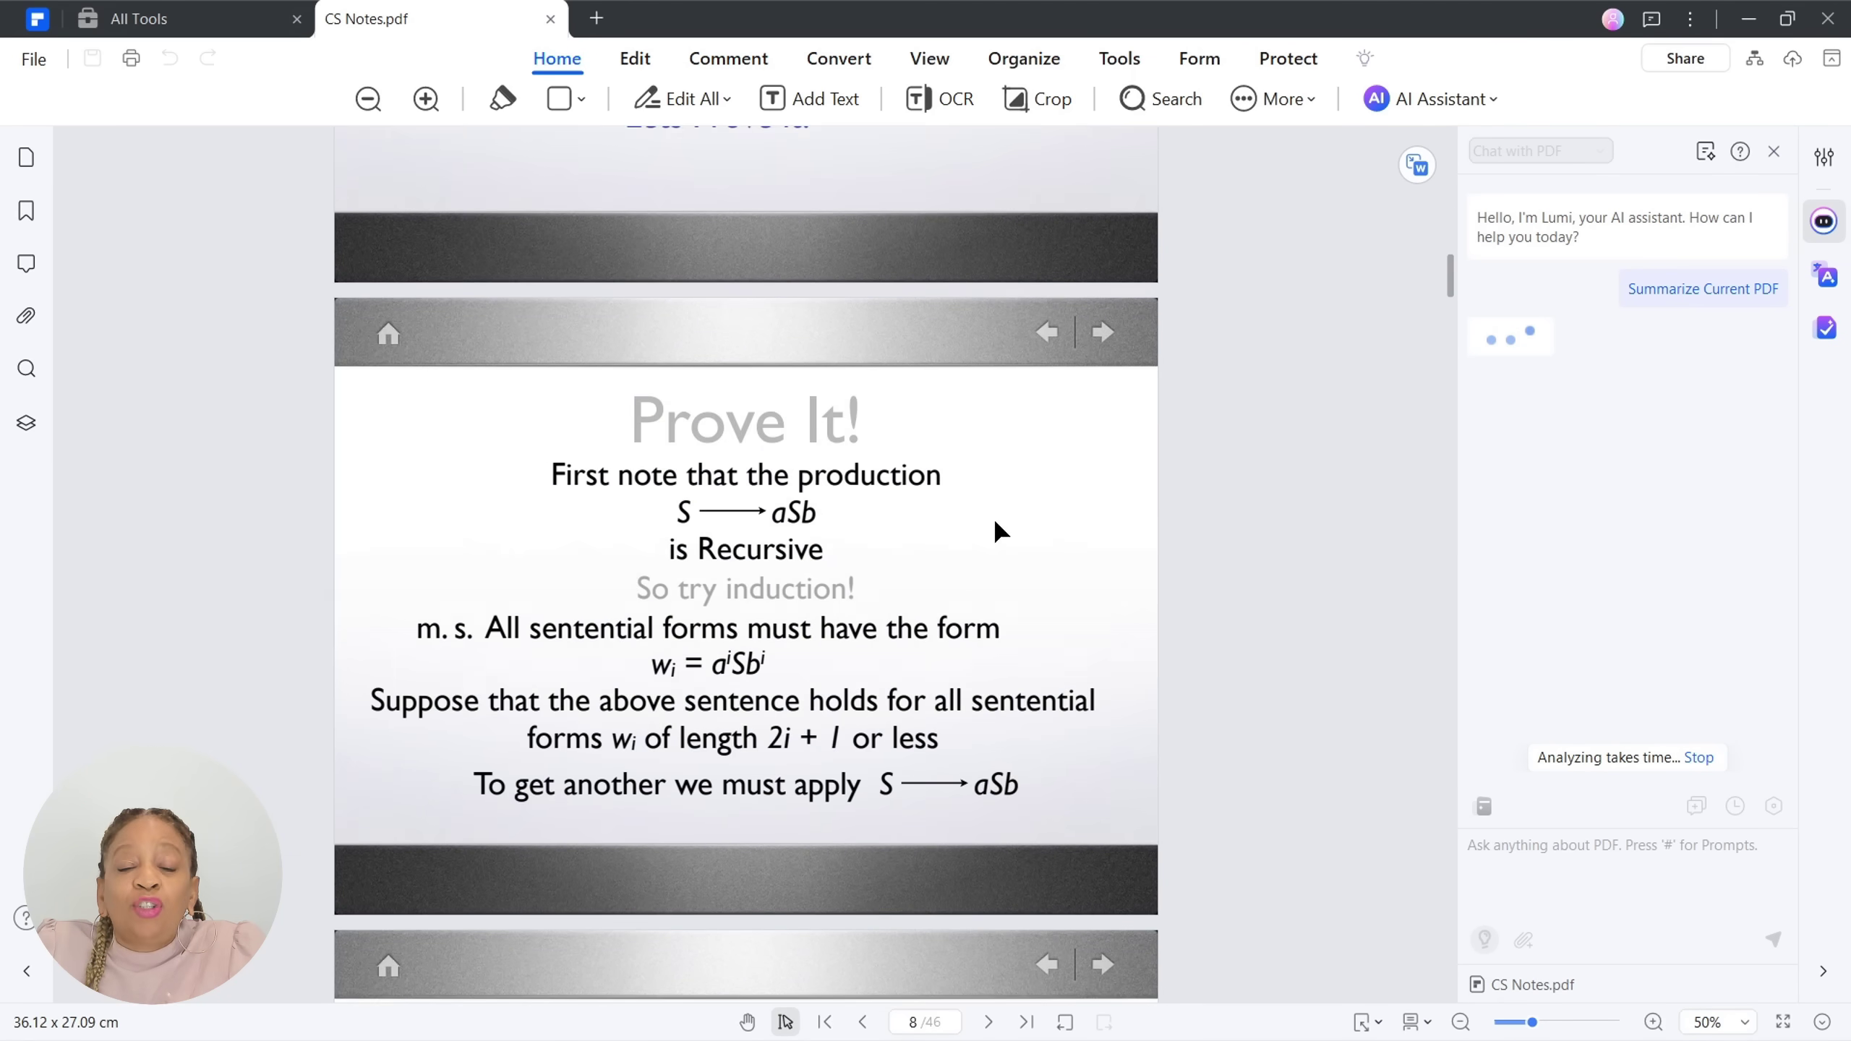
scroll(996, 522, down, 15)
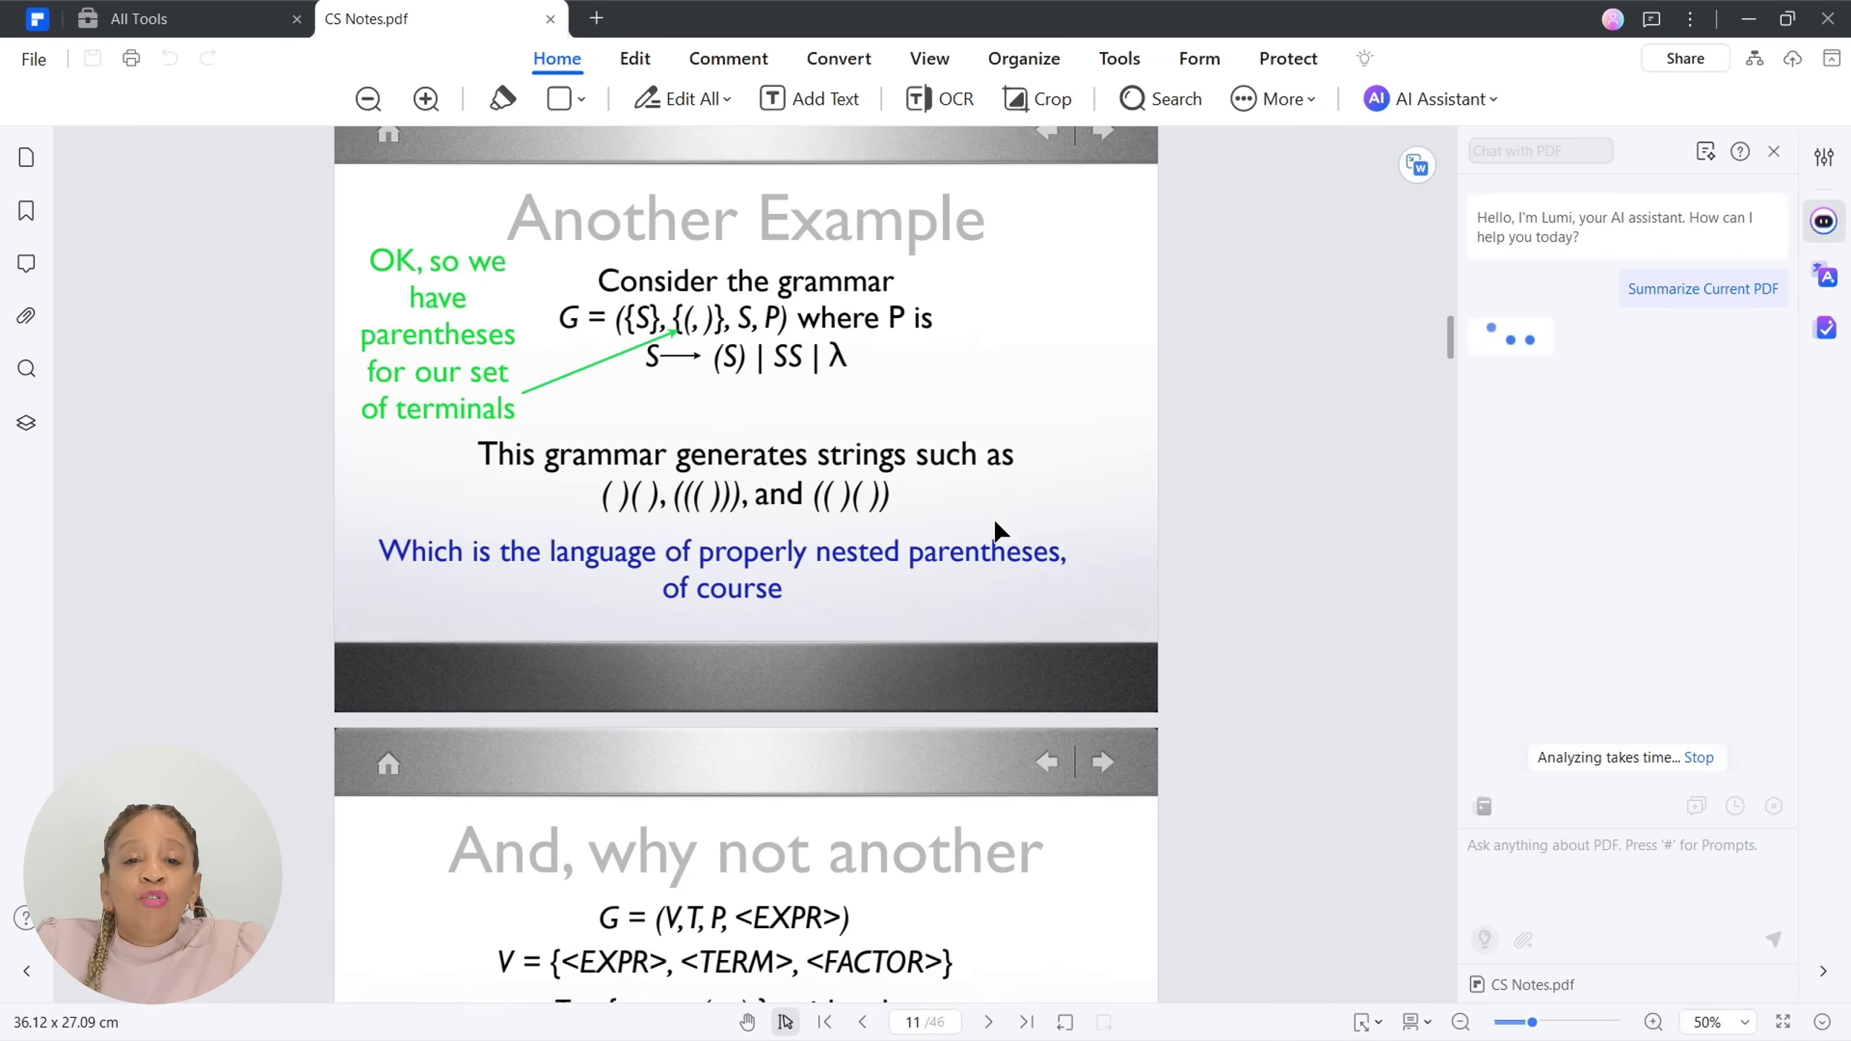
scroll(1003, 537, down, 10)
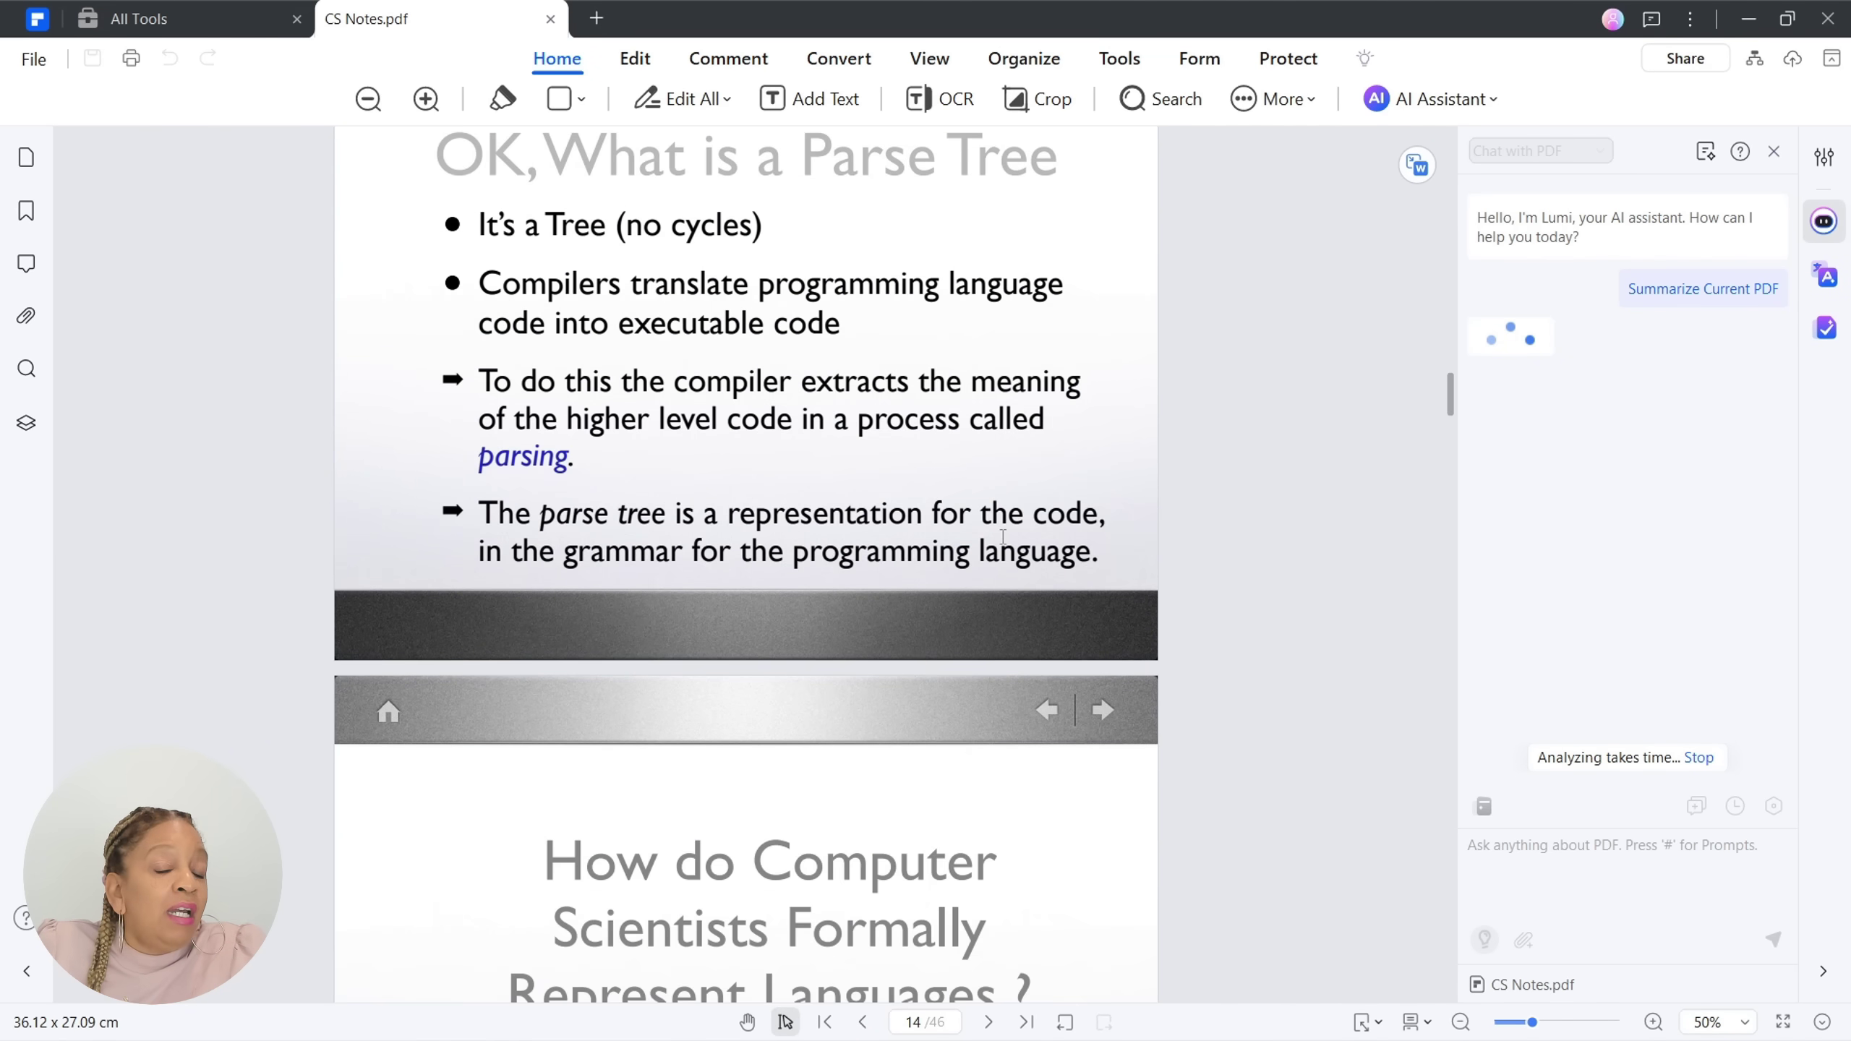
scroll(1003, 536, up, 4)
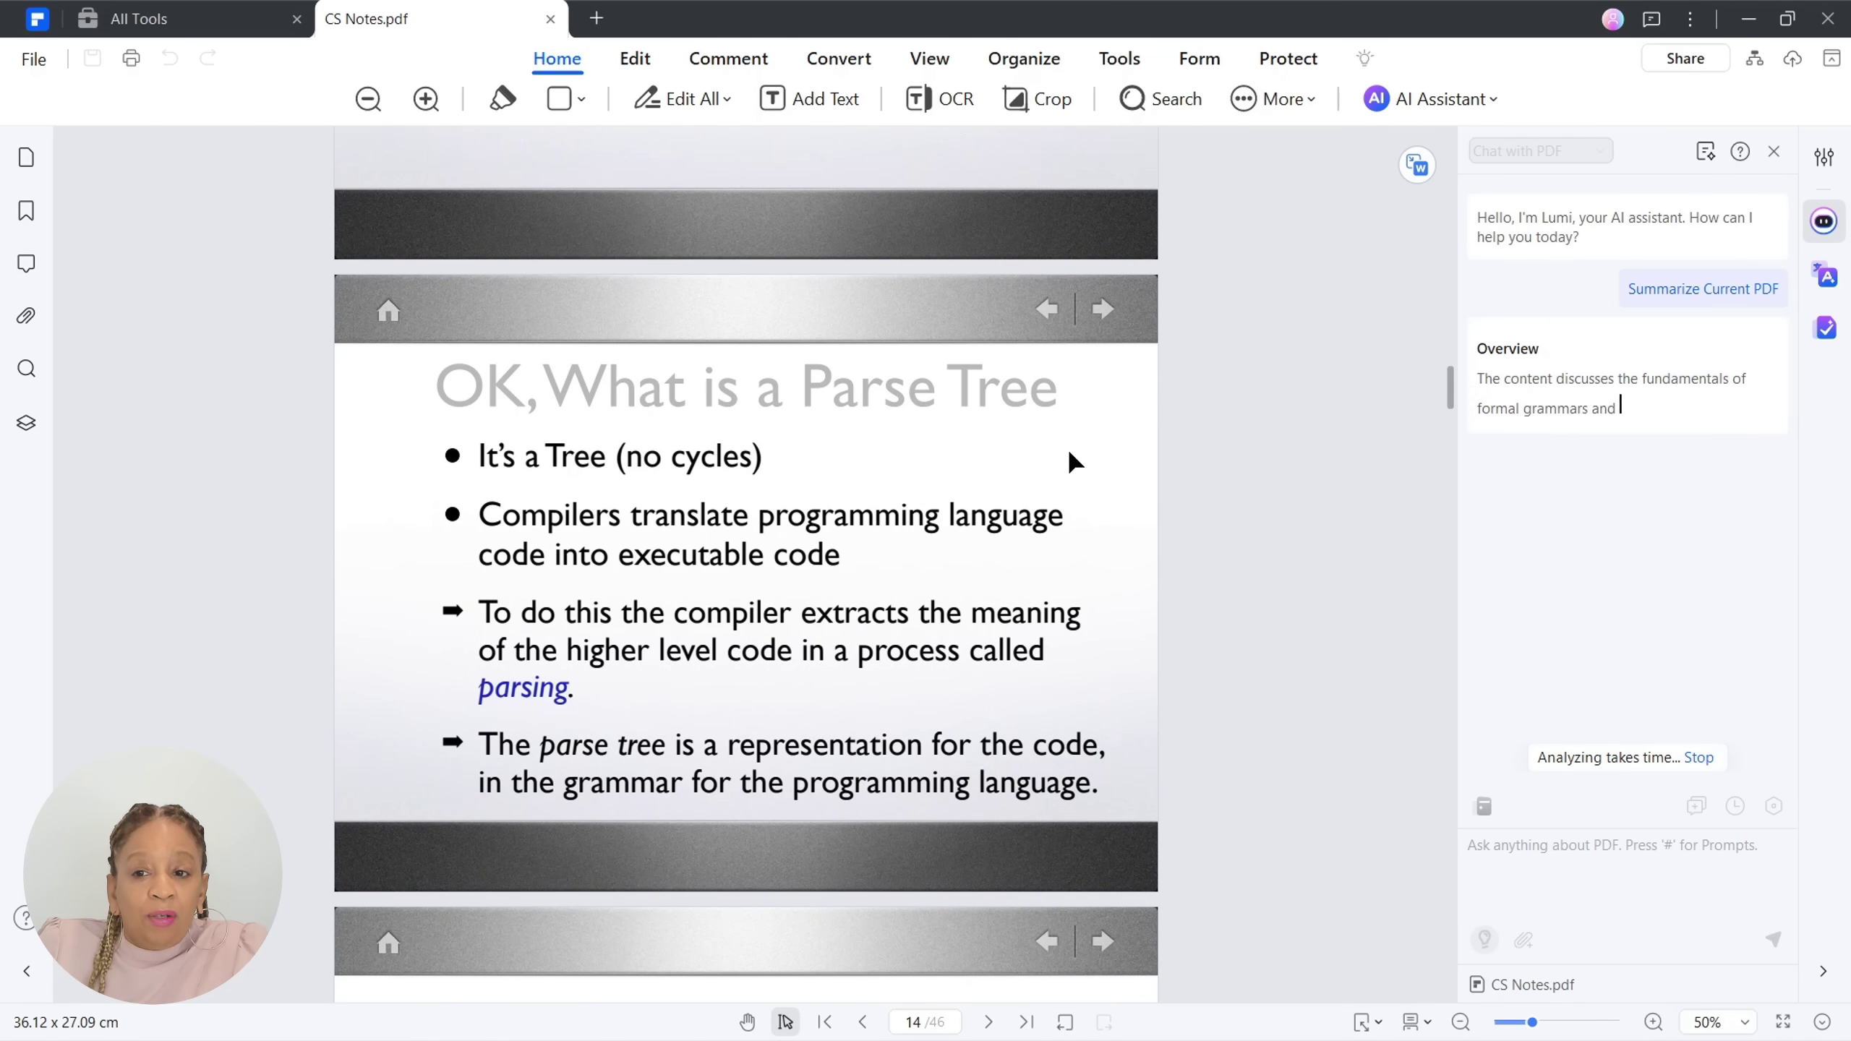
scroll(1072, 459, down, 5)
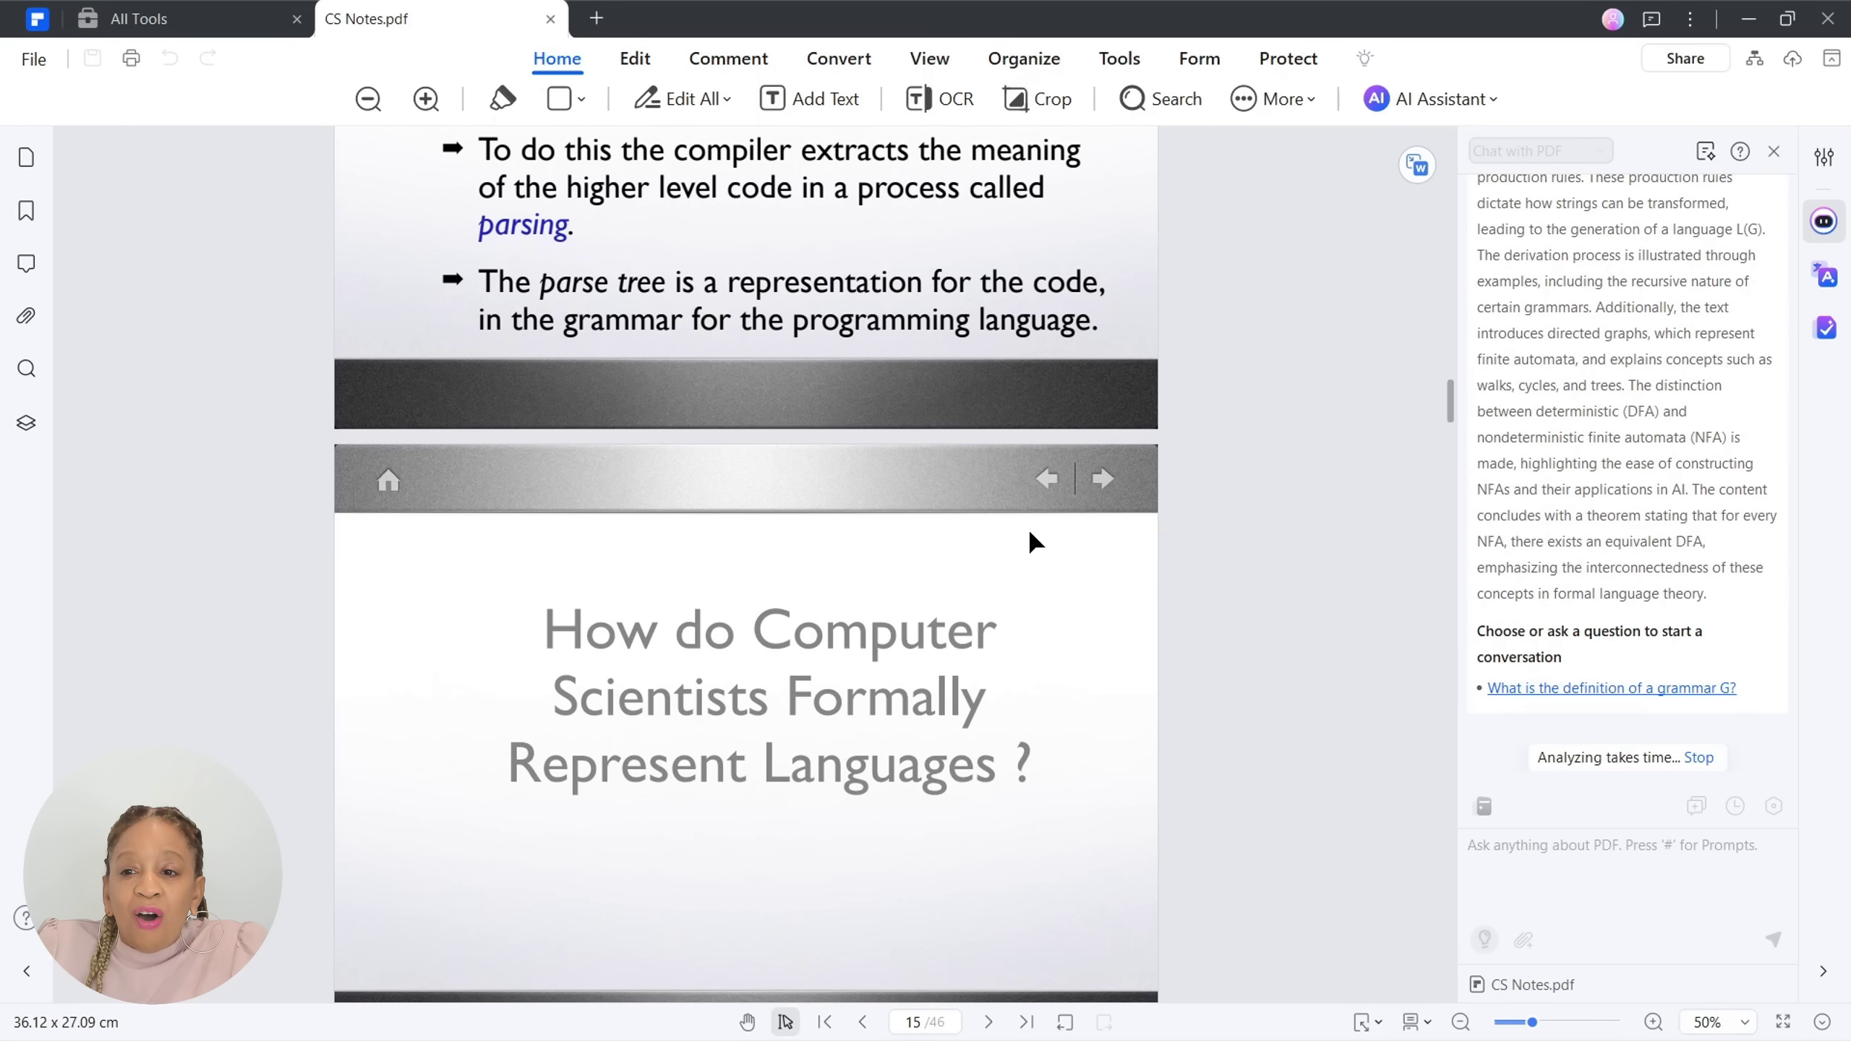
scroll(1030, 534, down, 2)
scroll(1038, 572, down, 10)
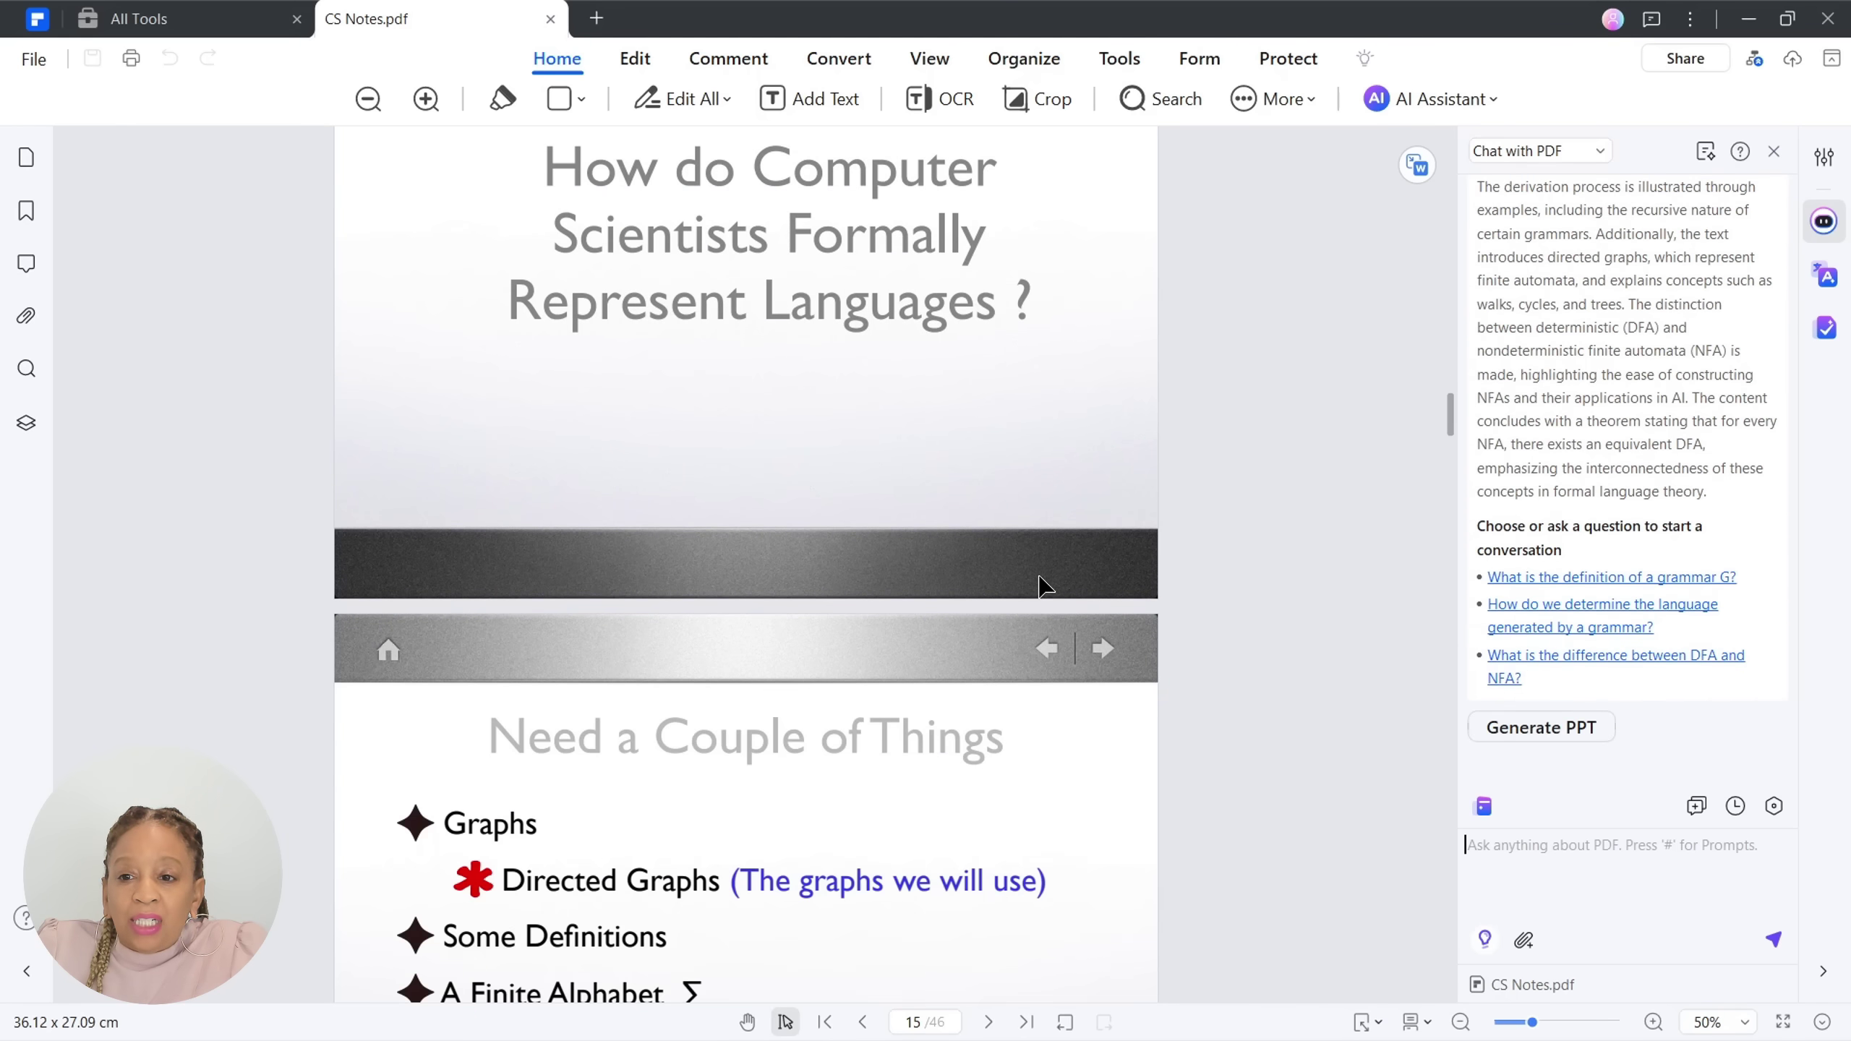
scroll(1038, 573, down, 7)
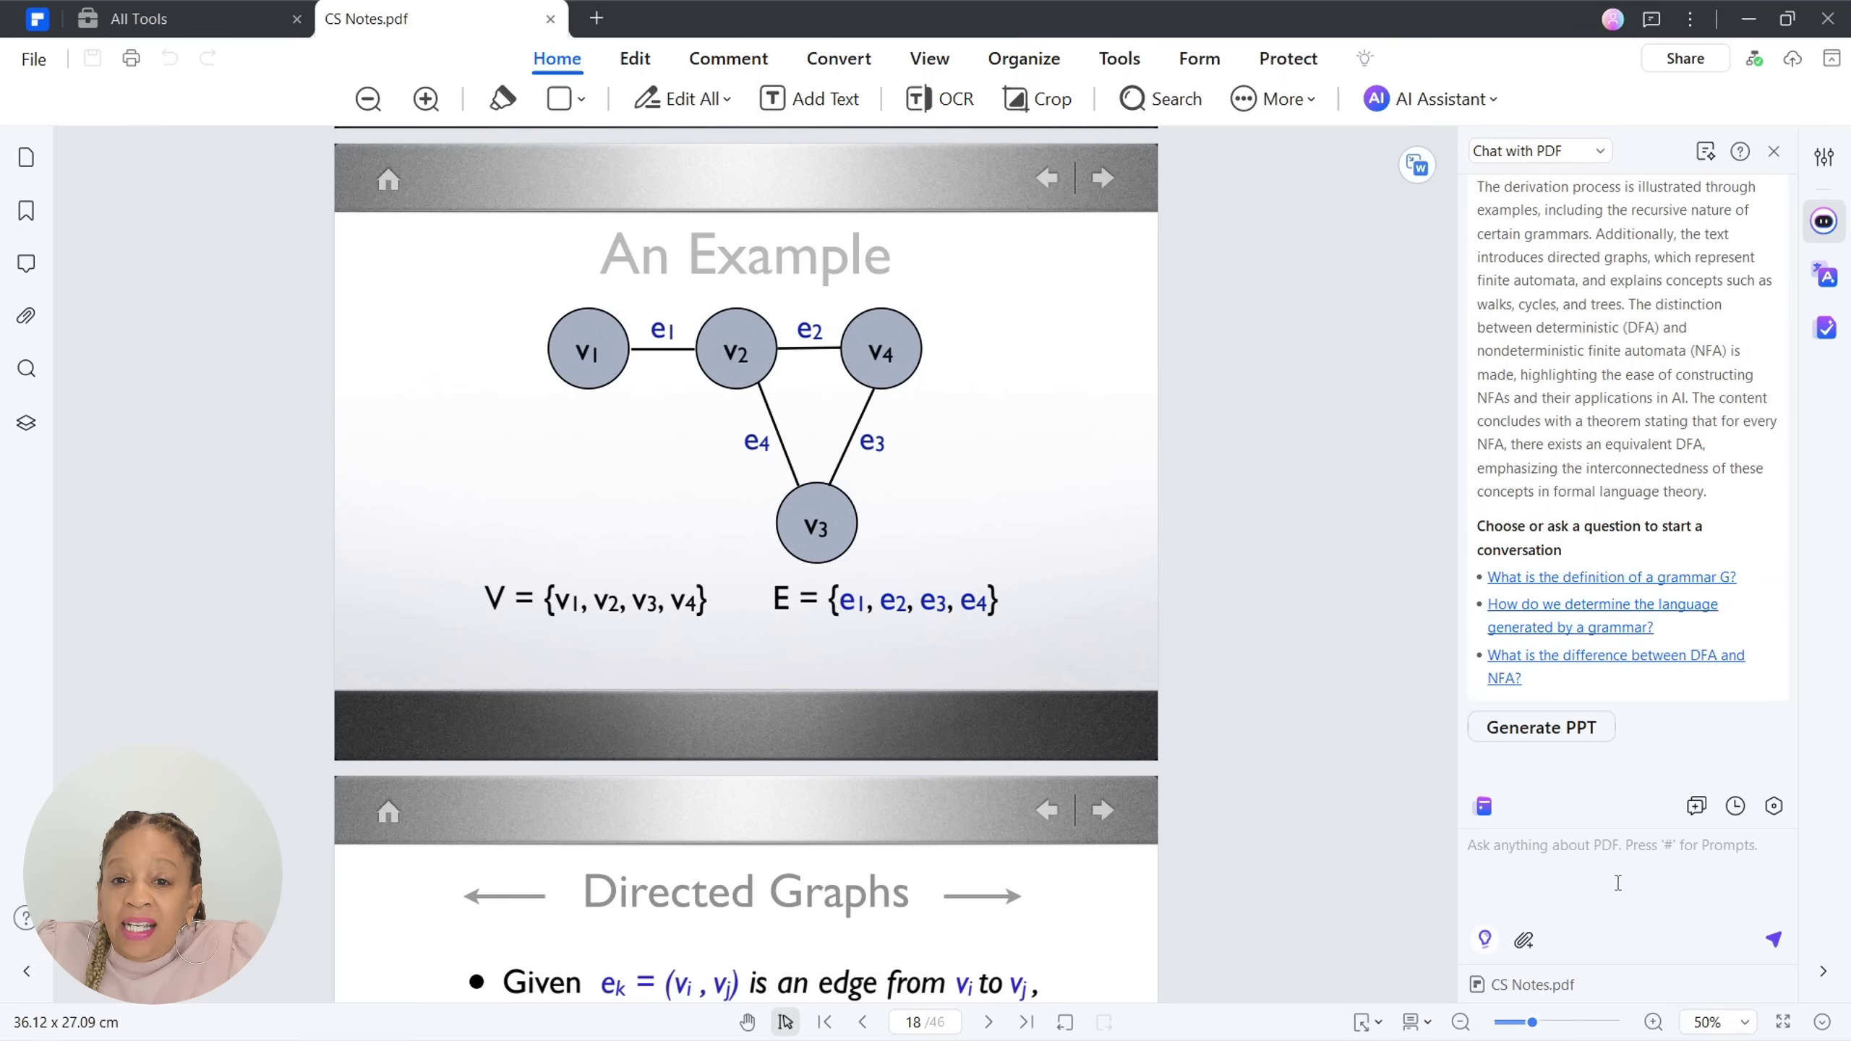
scroll(1141, 524, up, 8)
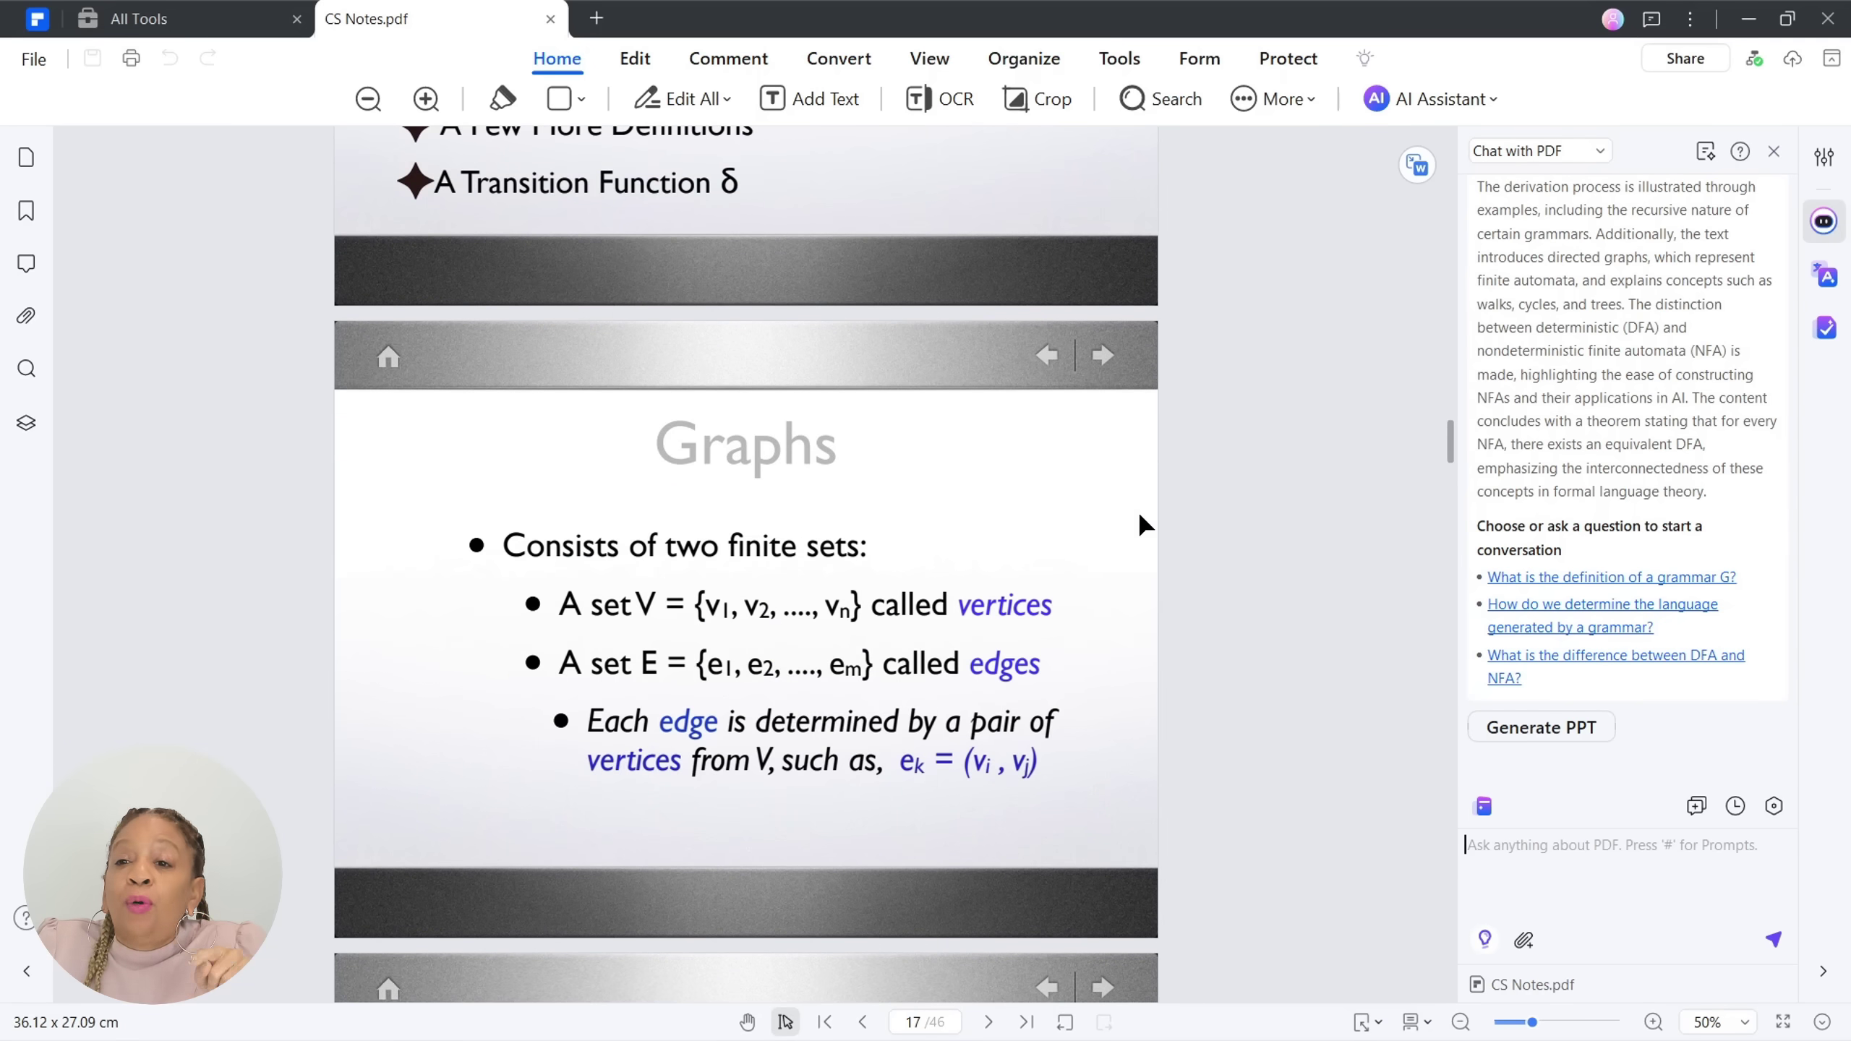
scroll(1142, 516, up, 5)
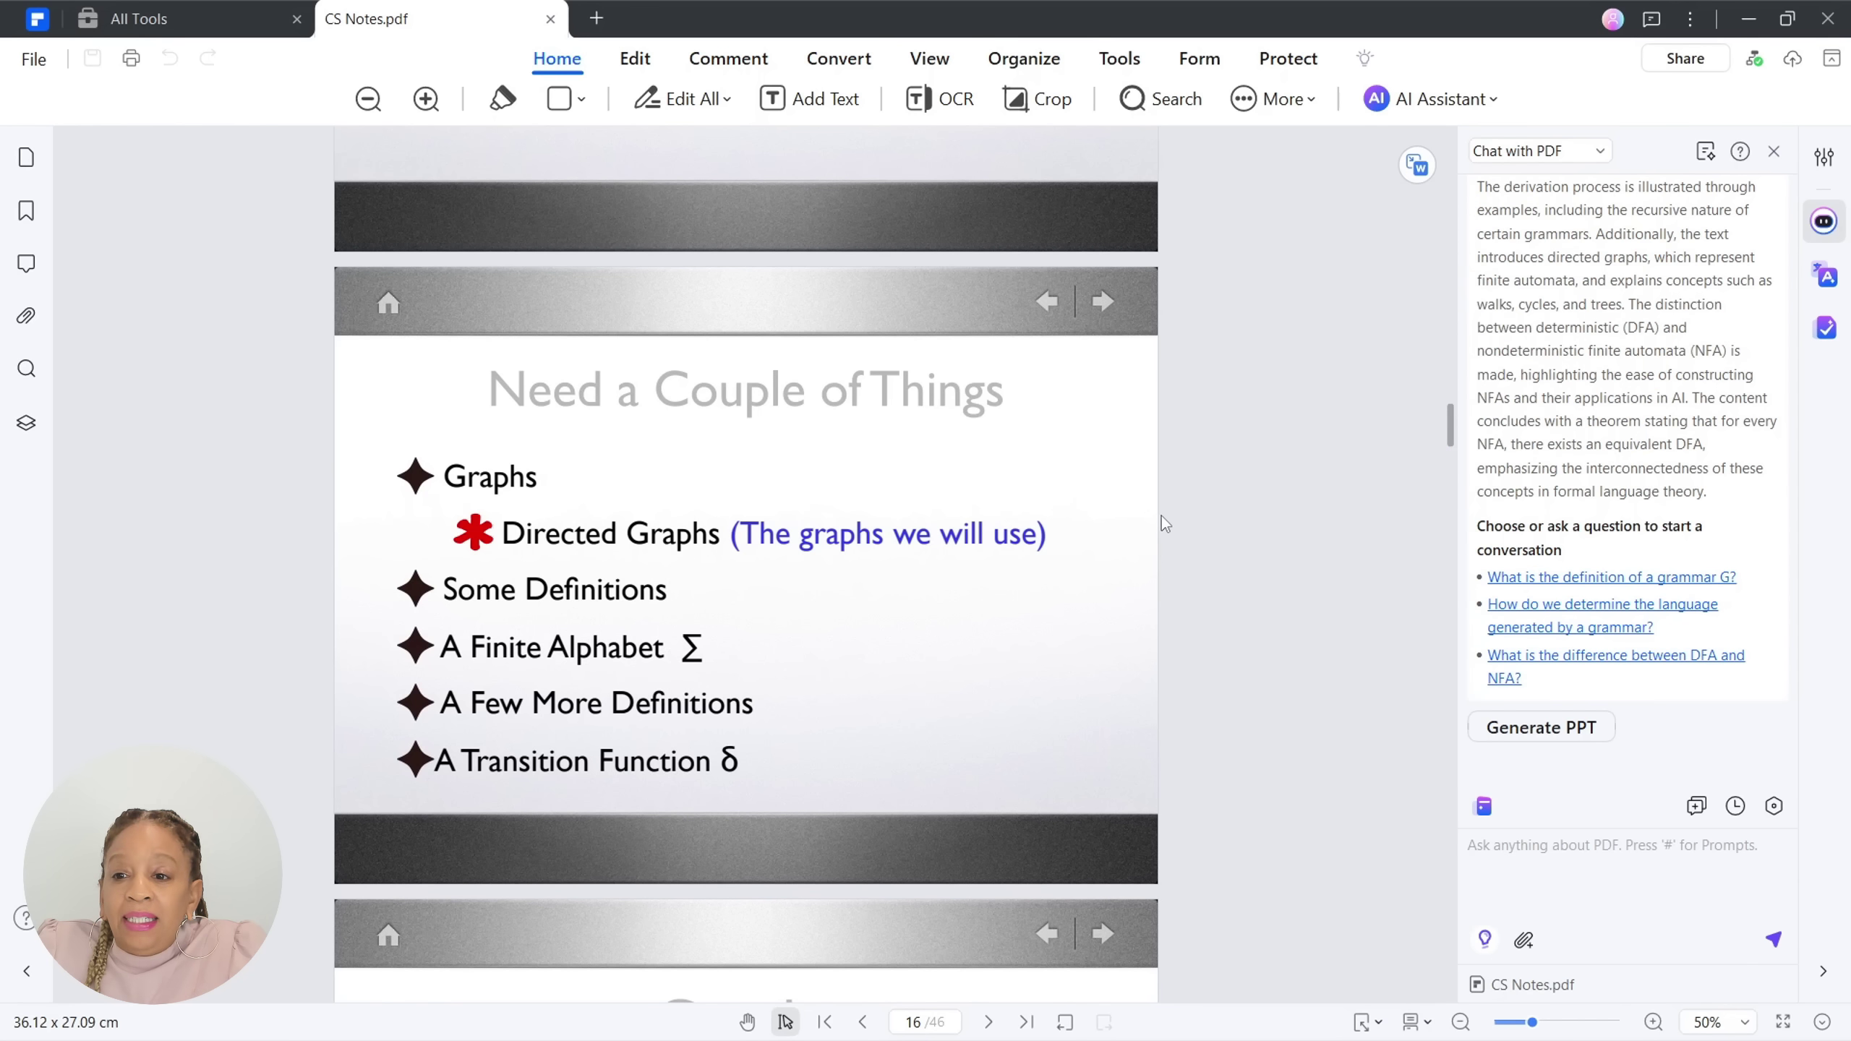
scroll(1191, 574, up, 5)
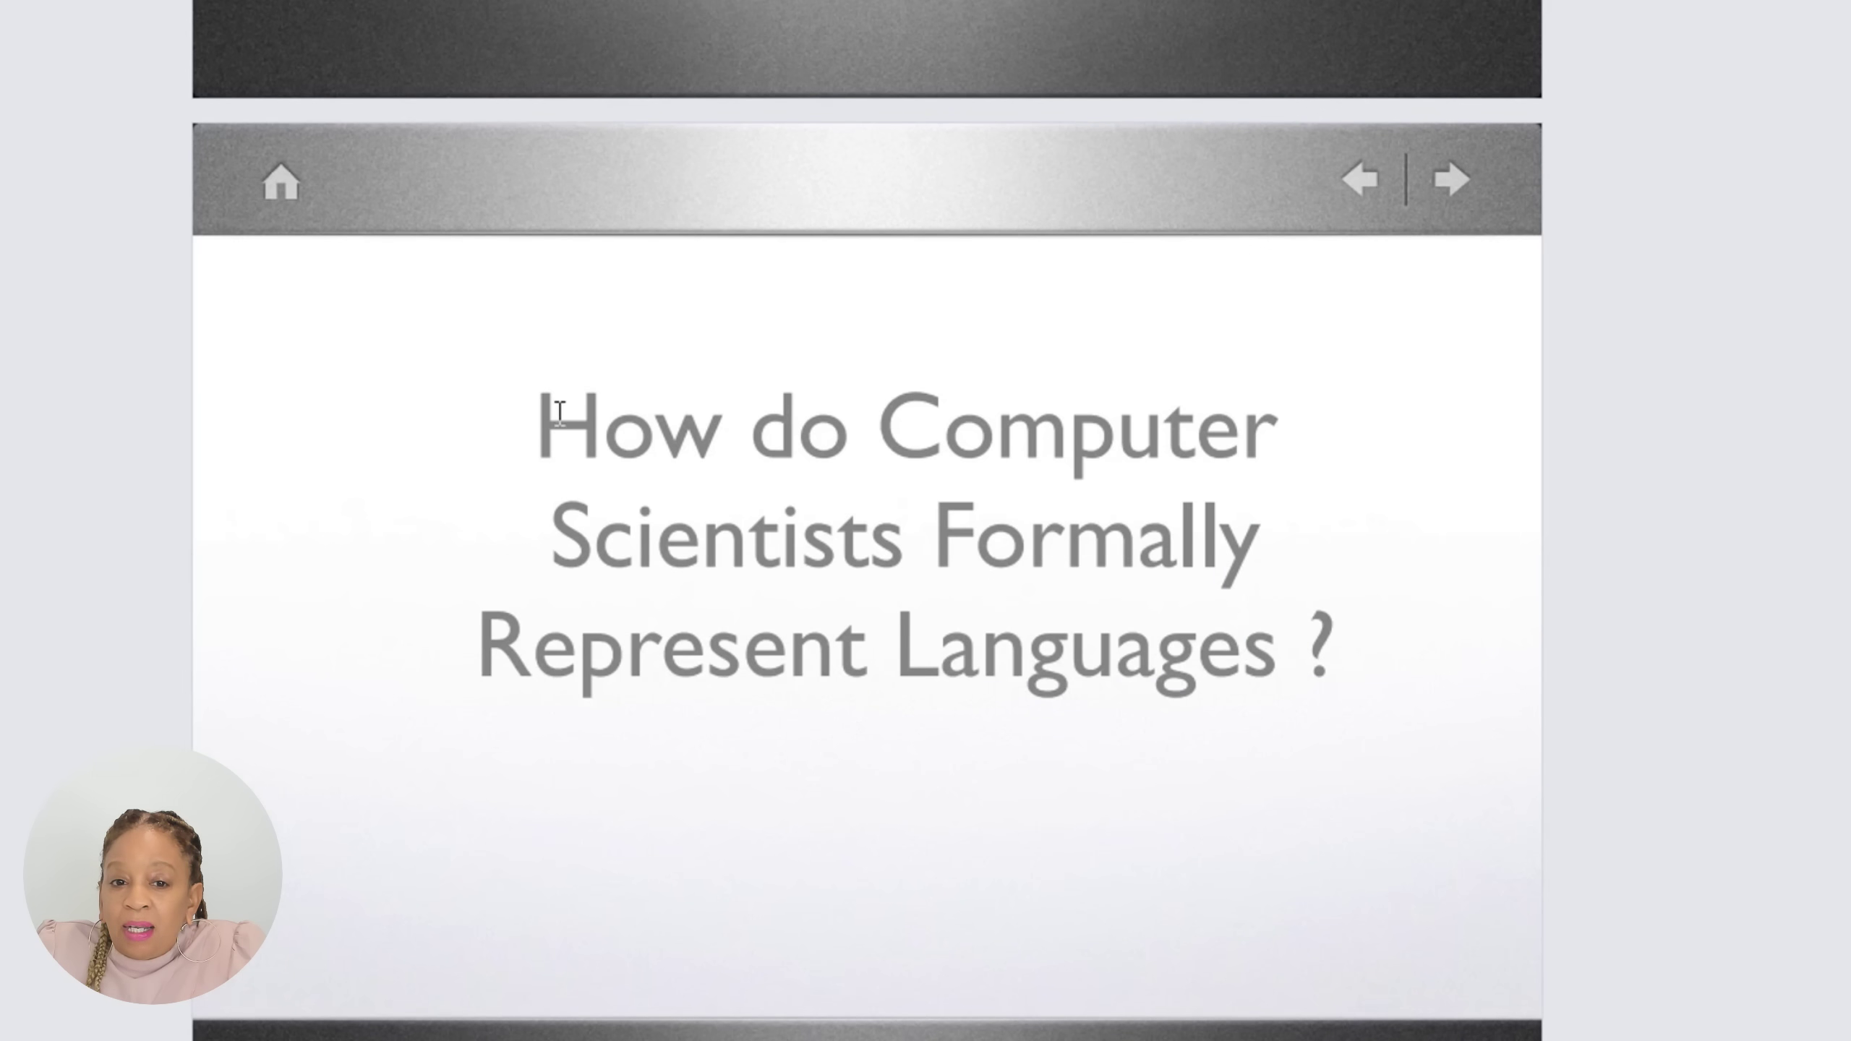
- Ask the PDF chat 'How do Computer Scientists Formally Represent Languages?' using the copied slide title
drag(543, 414, 1395, 648)
key(ctrl+c)
click(1427, 694)
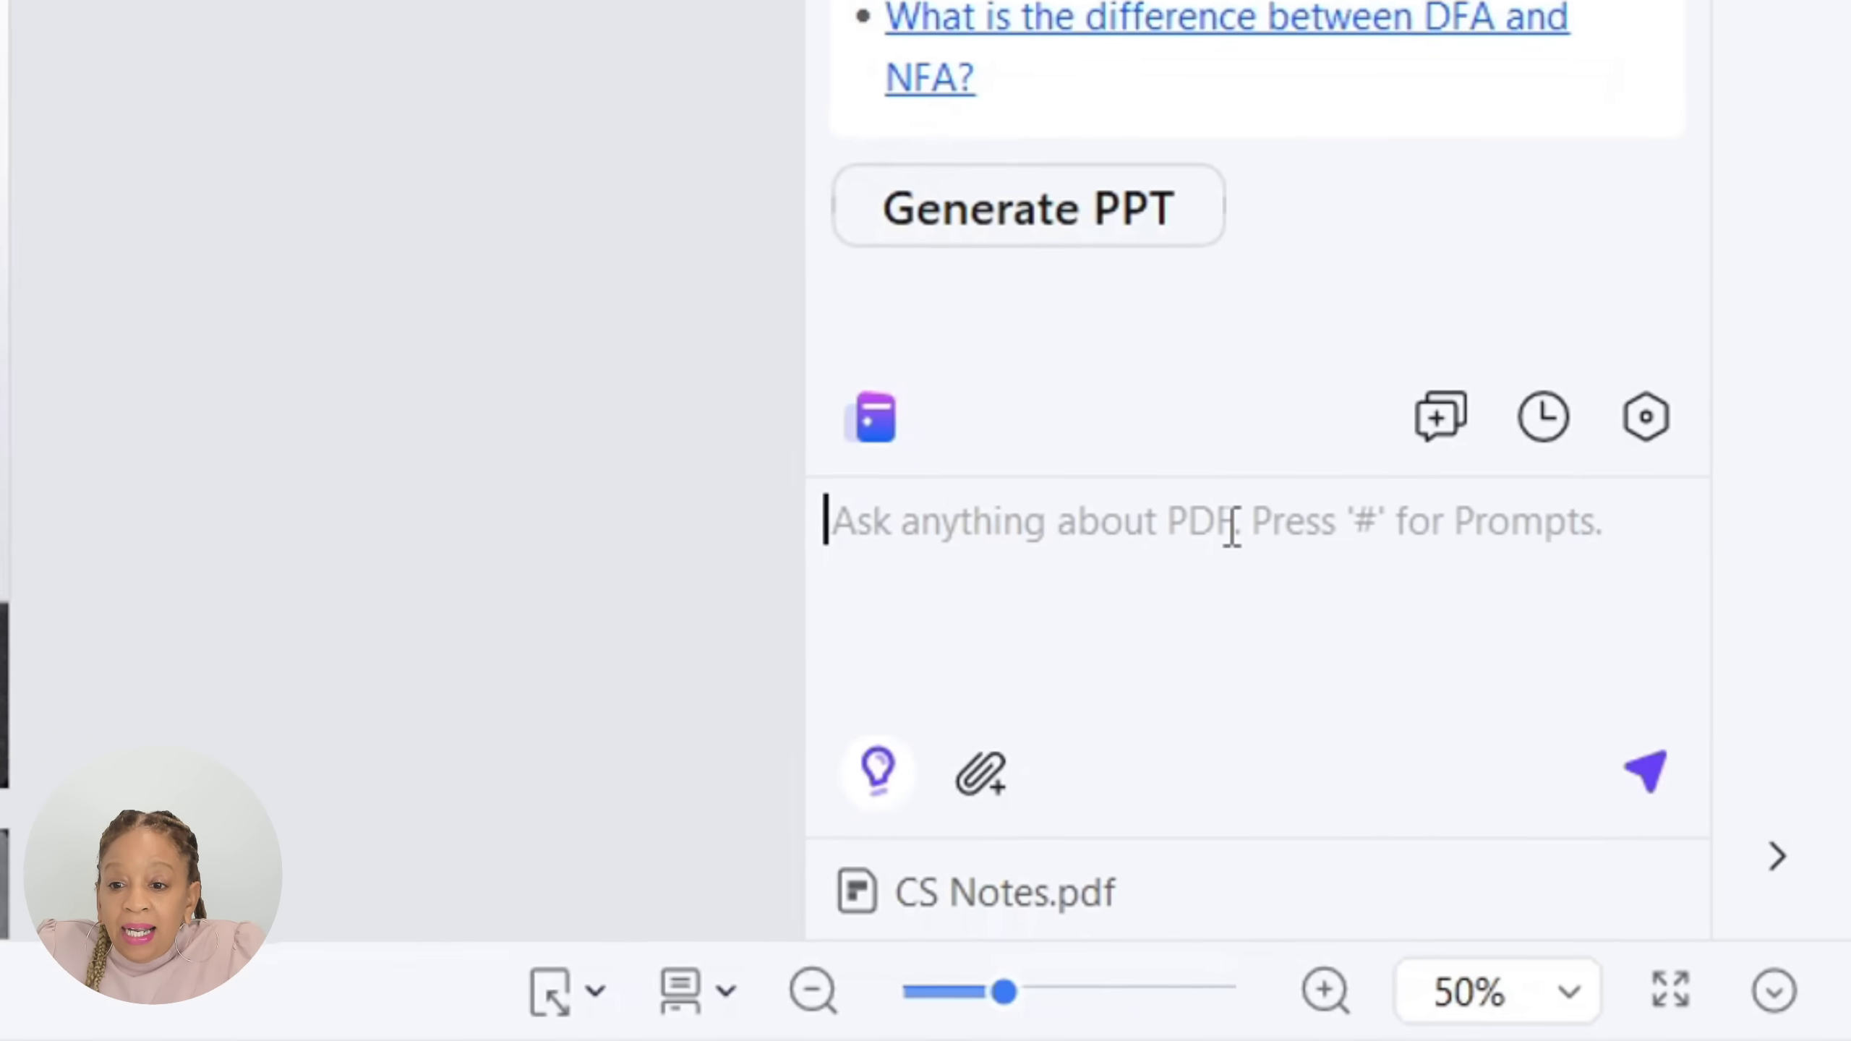
key(ctrl+v)
key(Up)
key(Right)
key(BackSpace)
key(Down)
key(Up)
key(Right)
key(Right)
key(Right)
key(Right)
key(Right)
key(Right)
key(Right)
key(Right)
key(Right)
key(Right)
key(Right)
key(Right)
key(Right)
key(Right)
key(Right)
key(Right)
key(Right)
key(Right)
key(Right)
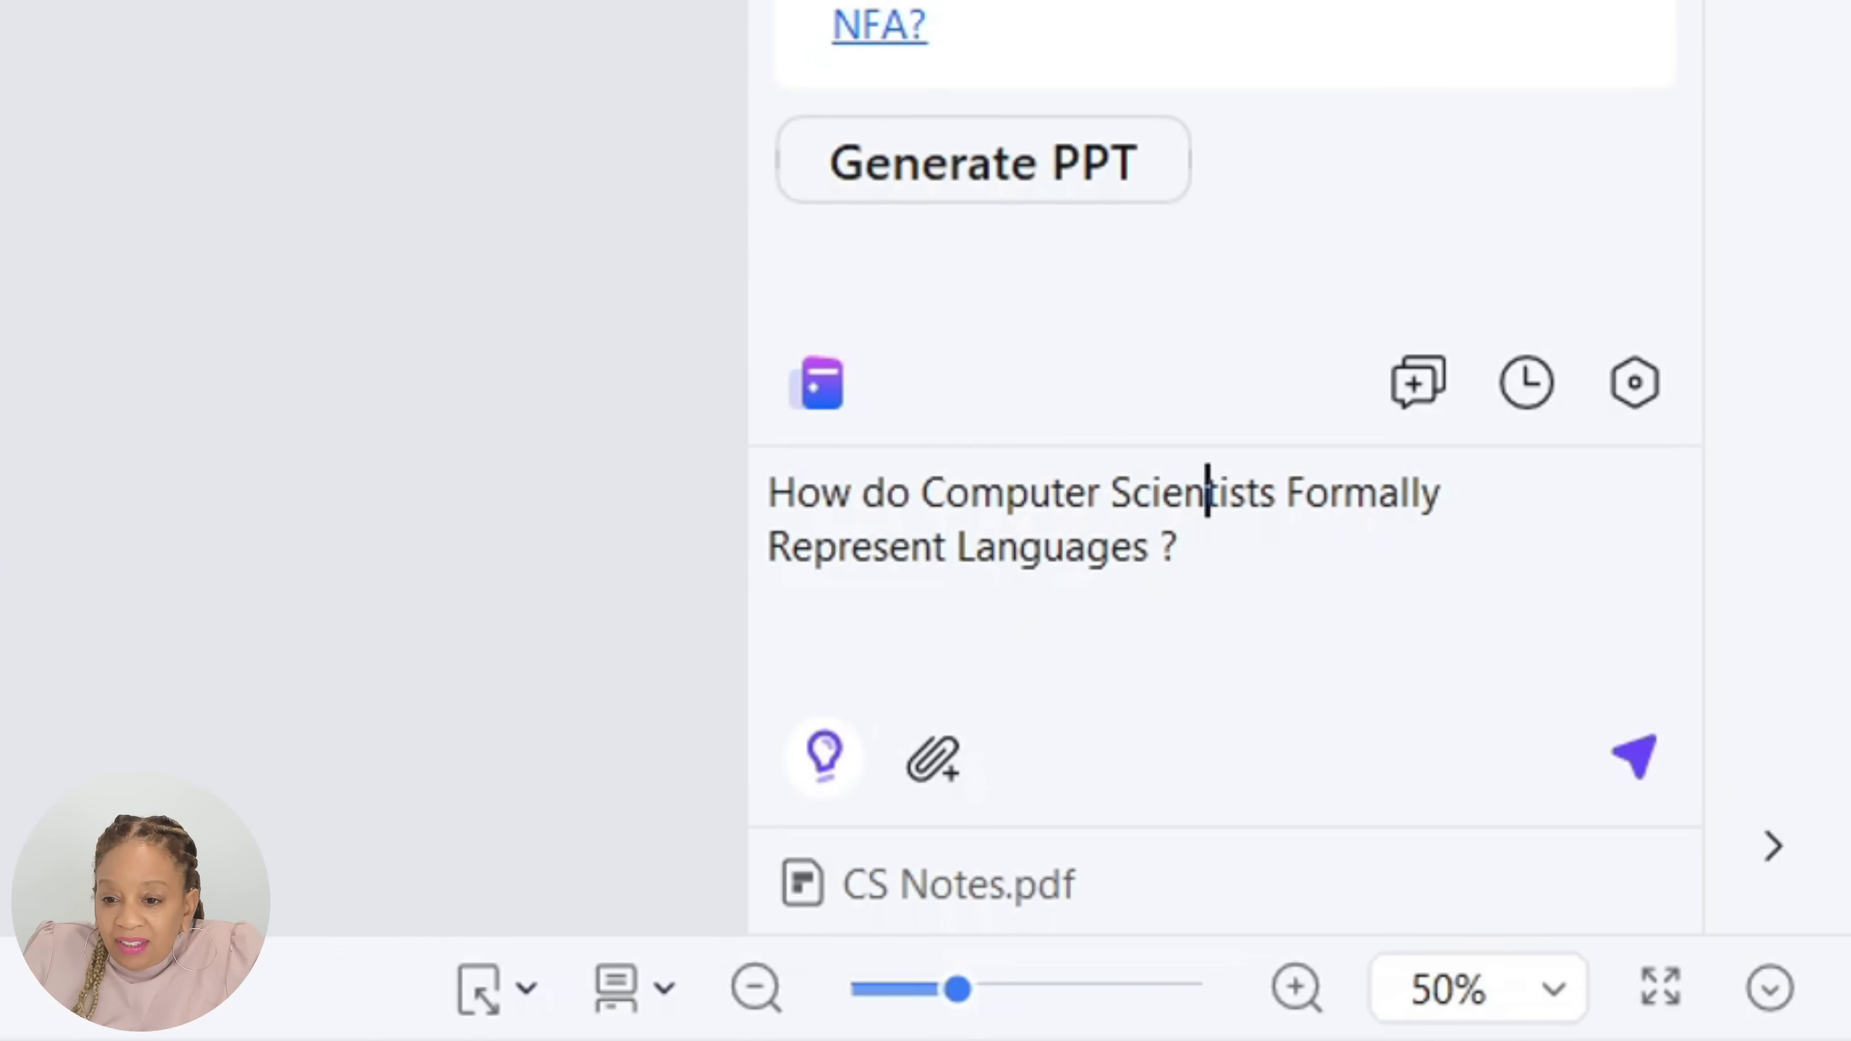
key(BackSpace)
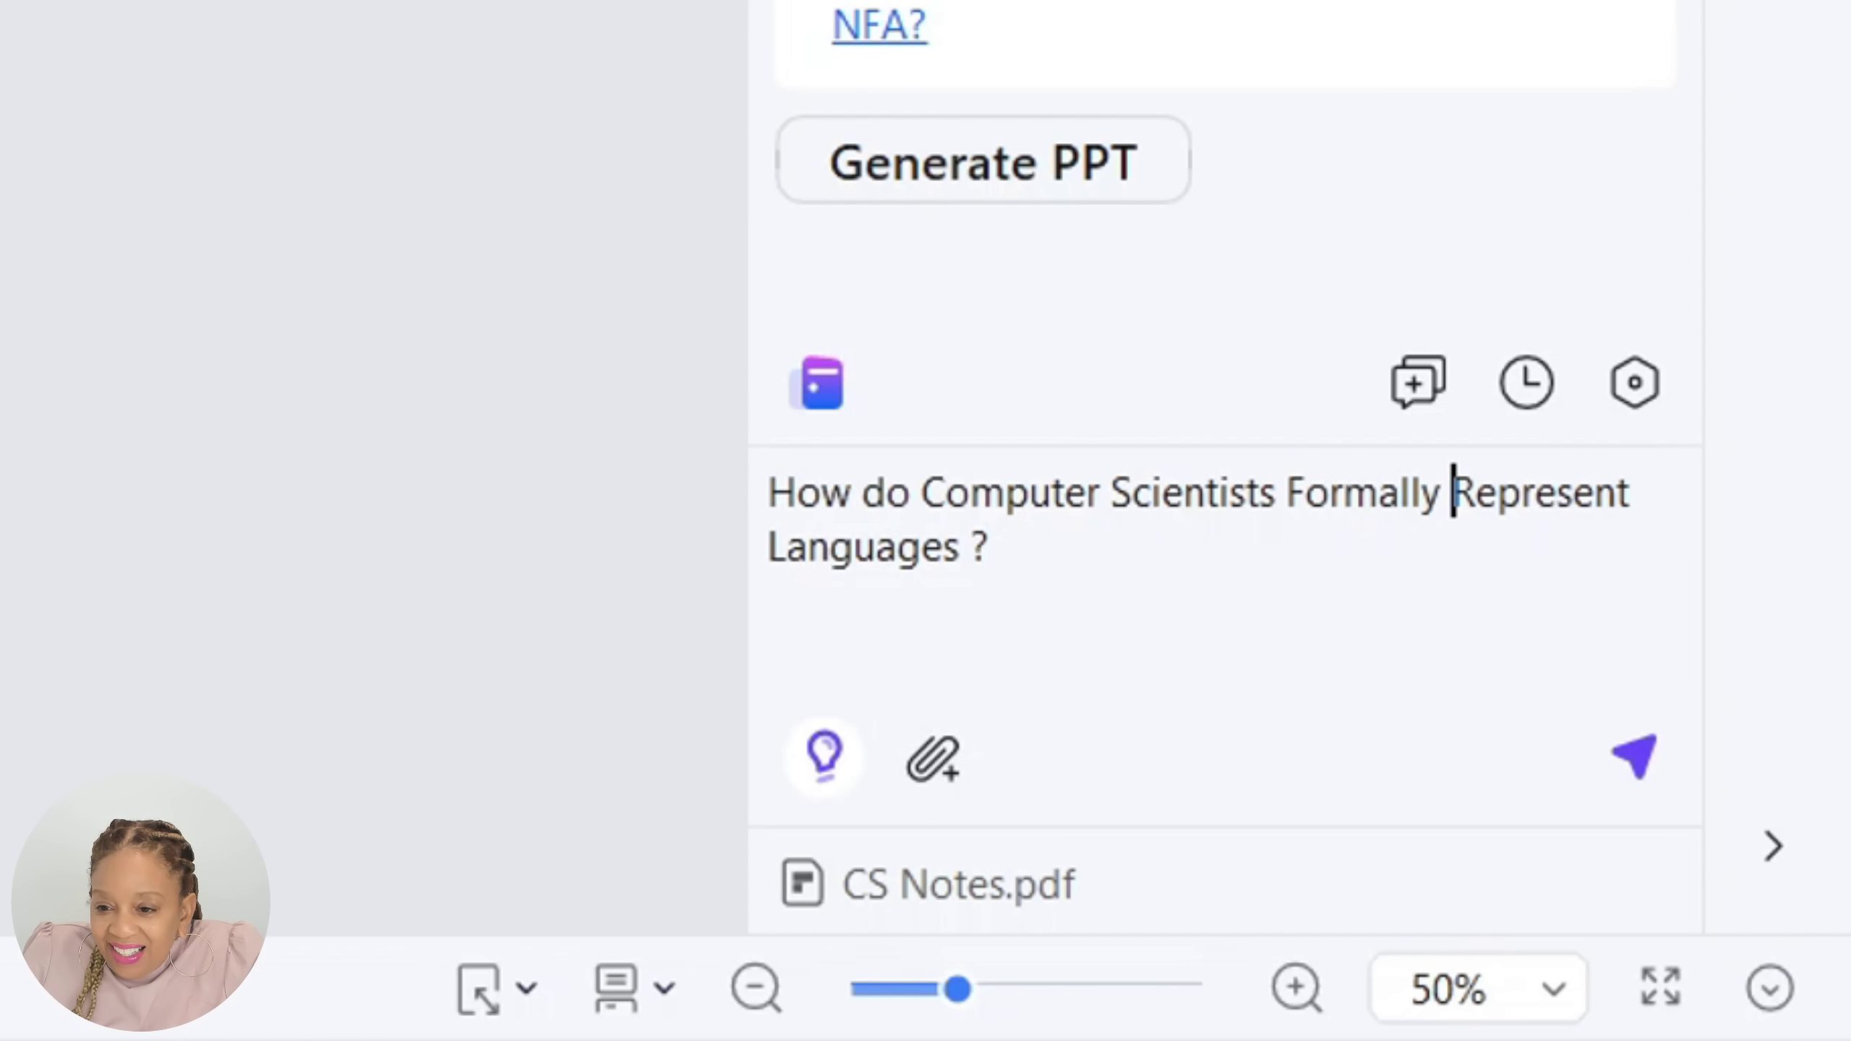
click(1633, 759)
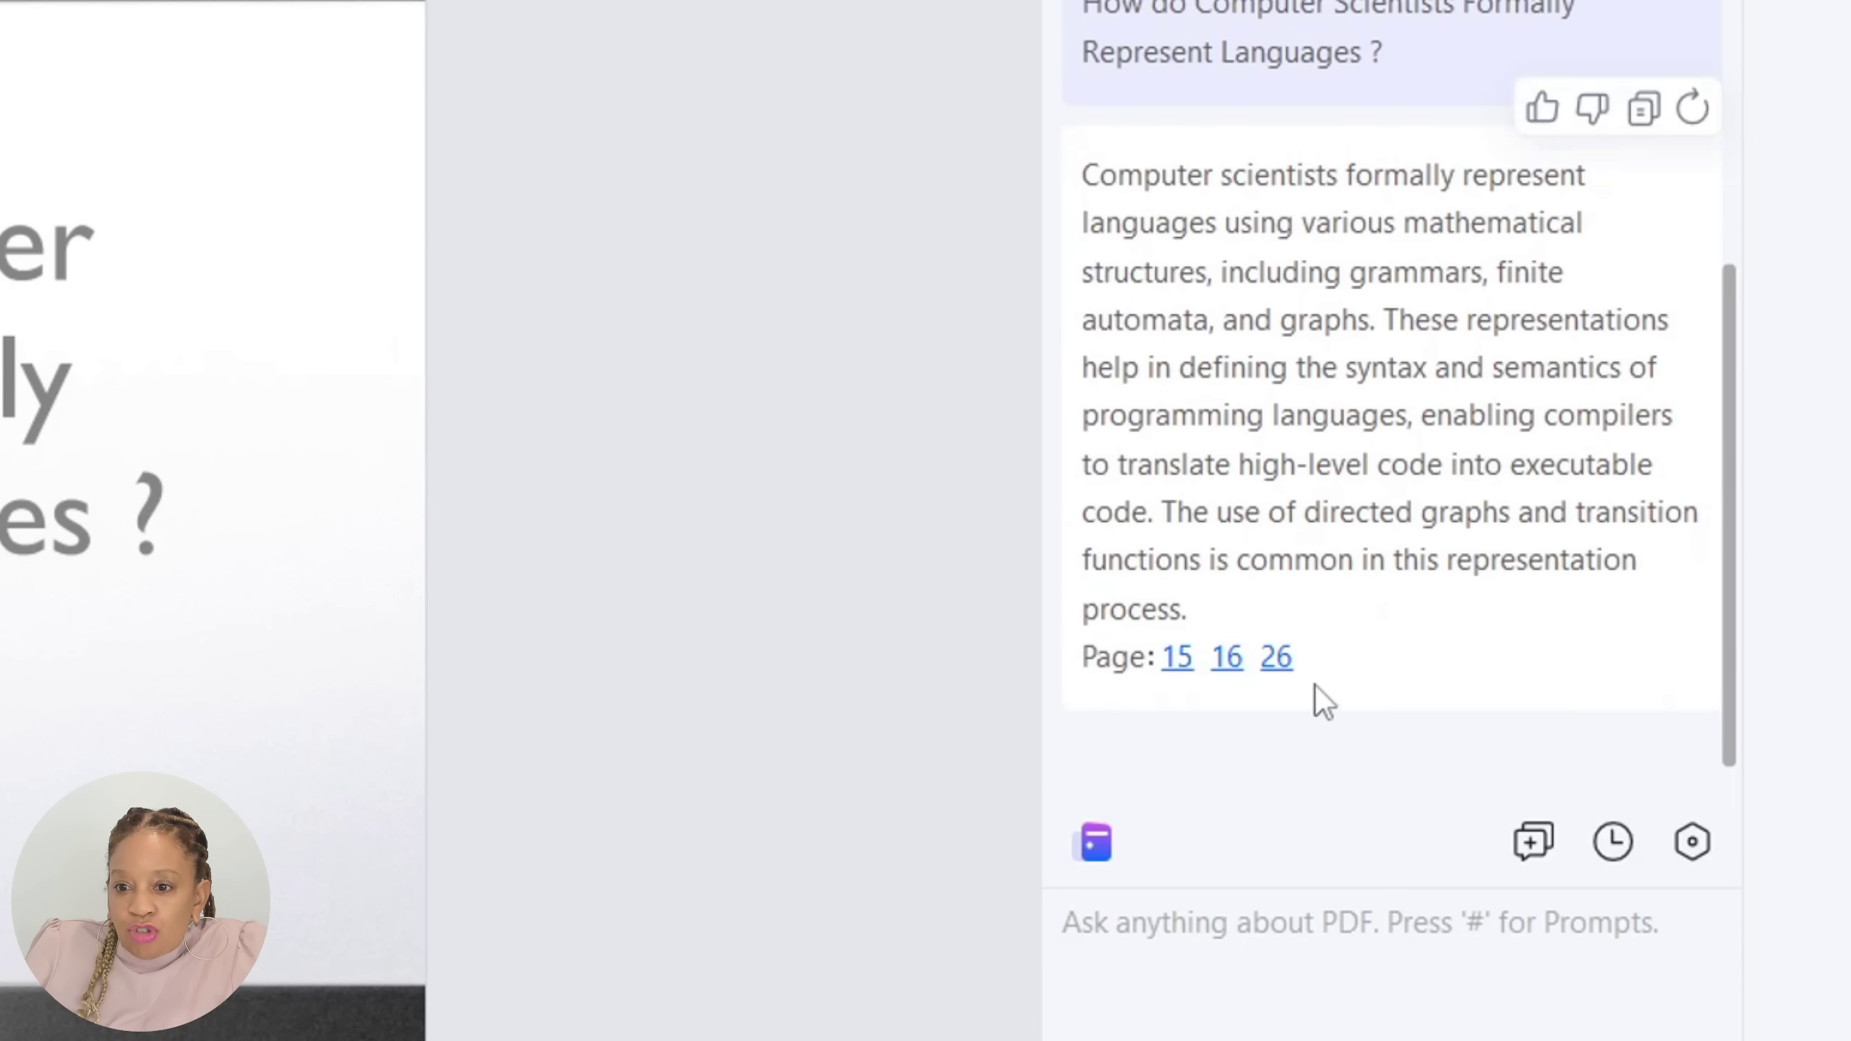
- Jump to the cited passages on pages 15, 16 and 26, ending on the DFA slide
click(1184, 664)
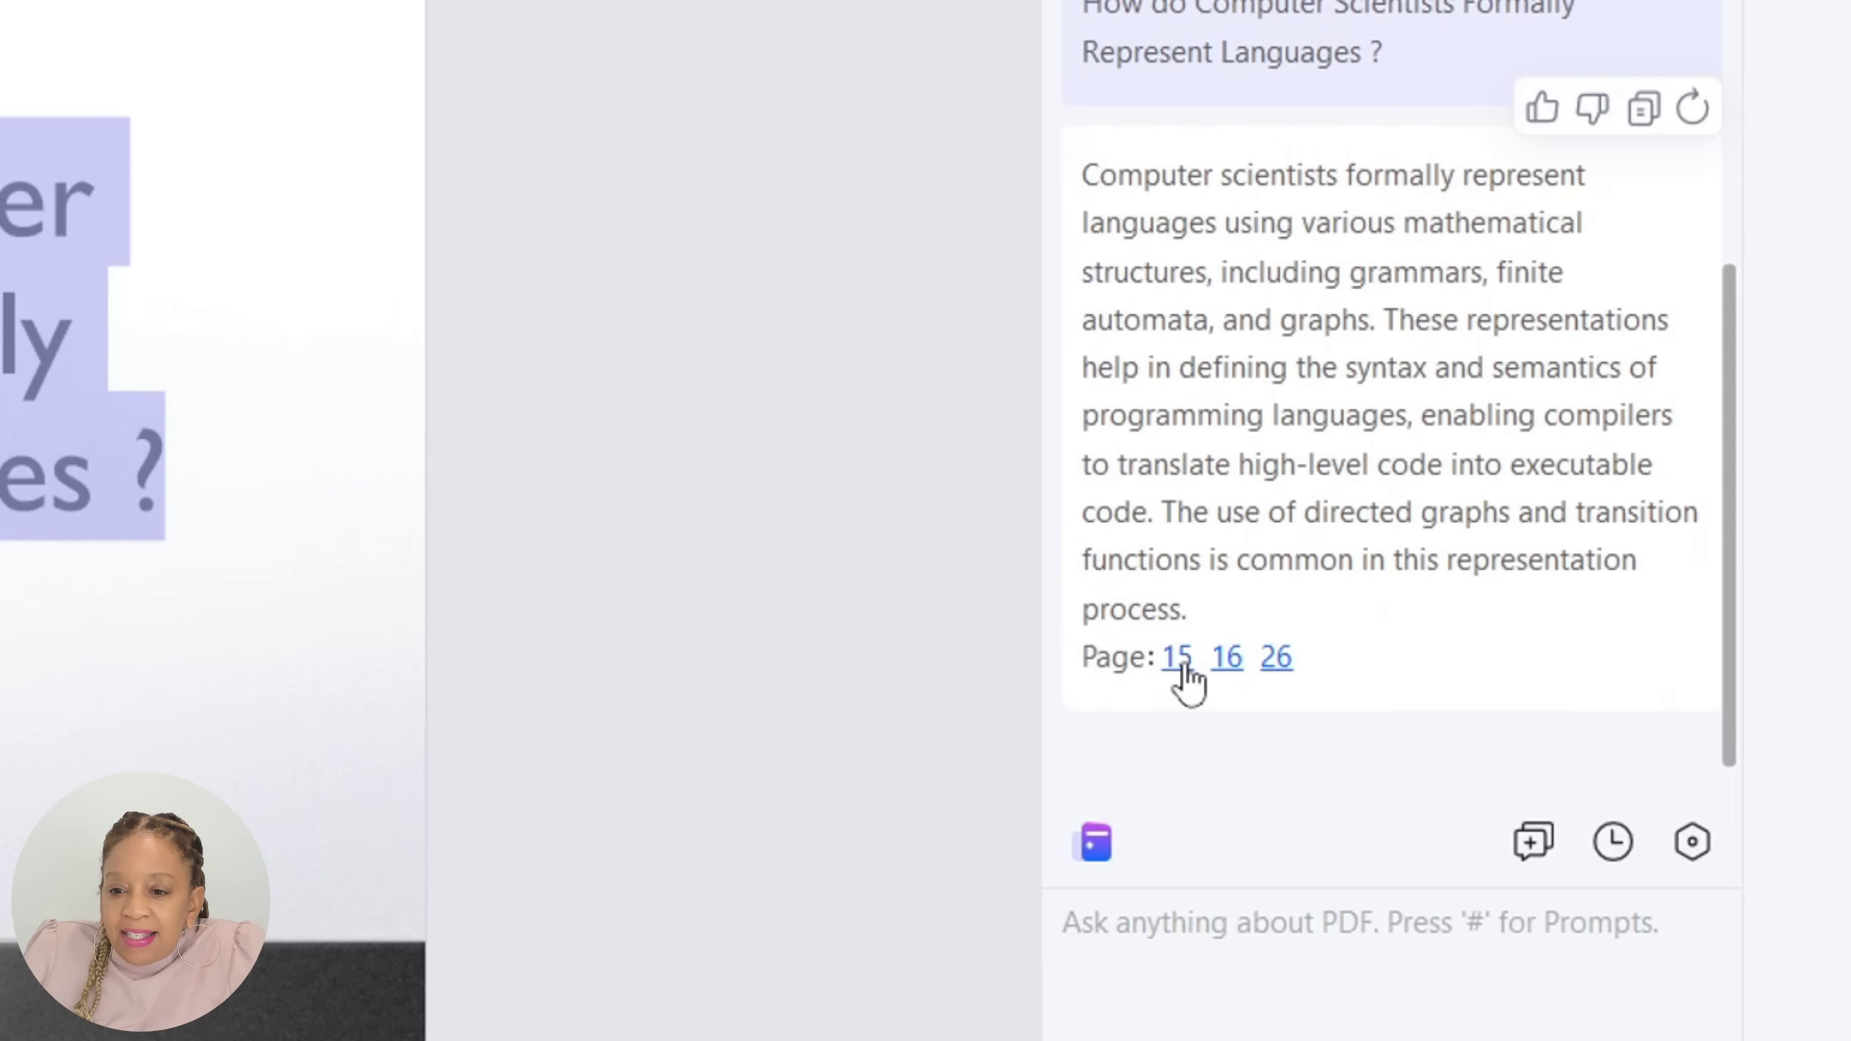
click(1231, 666)
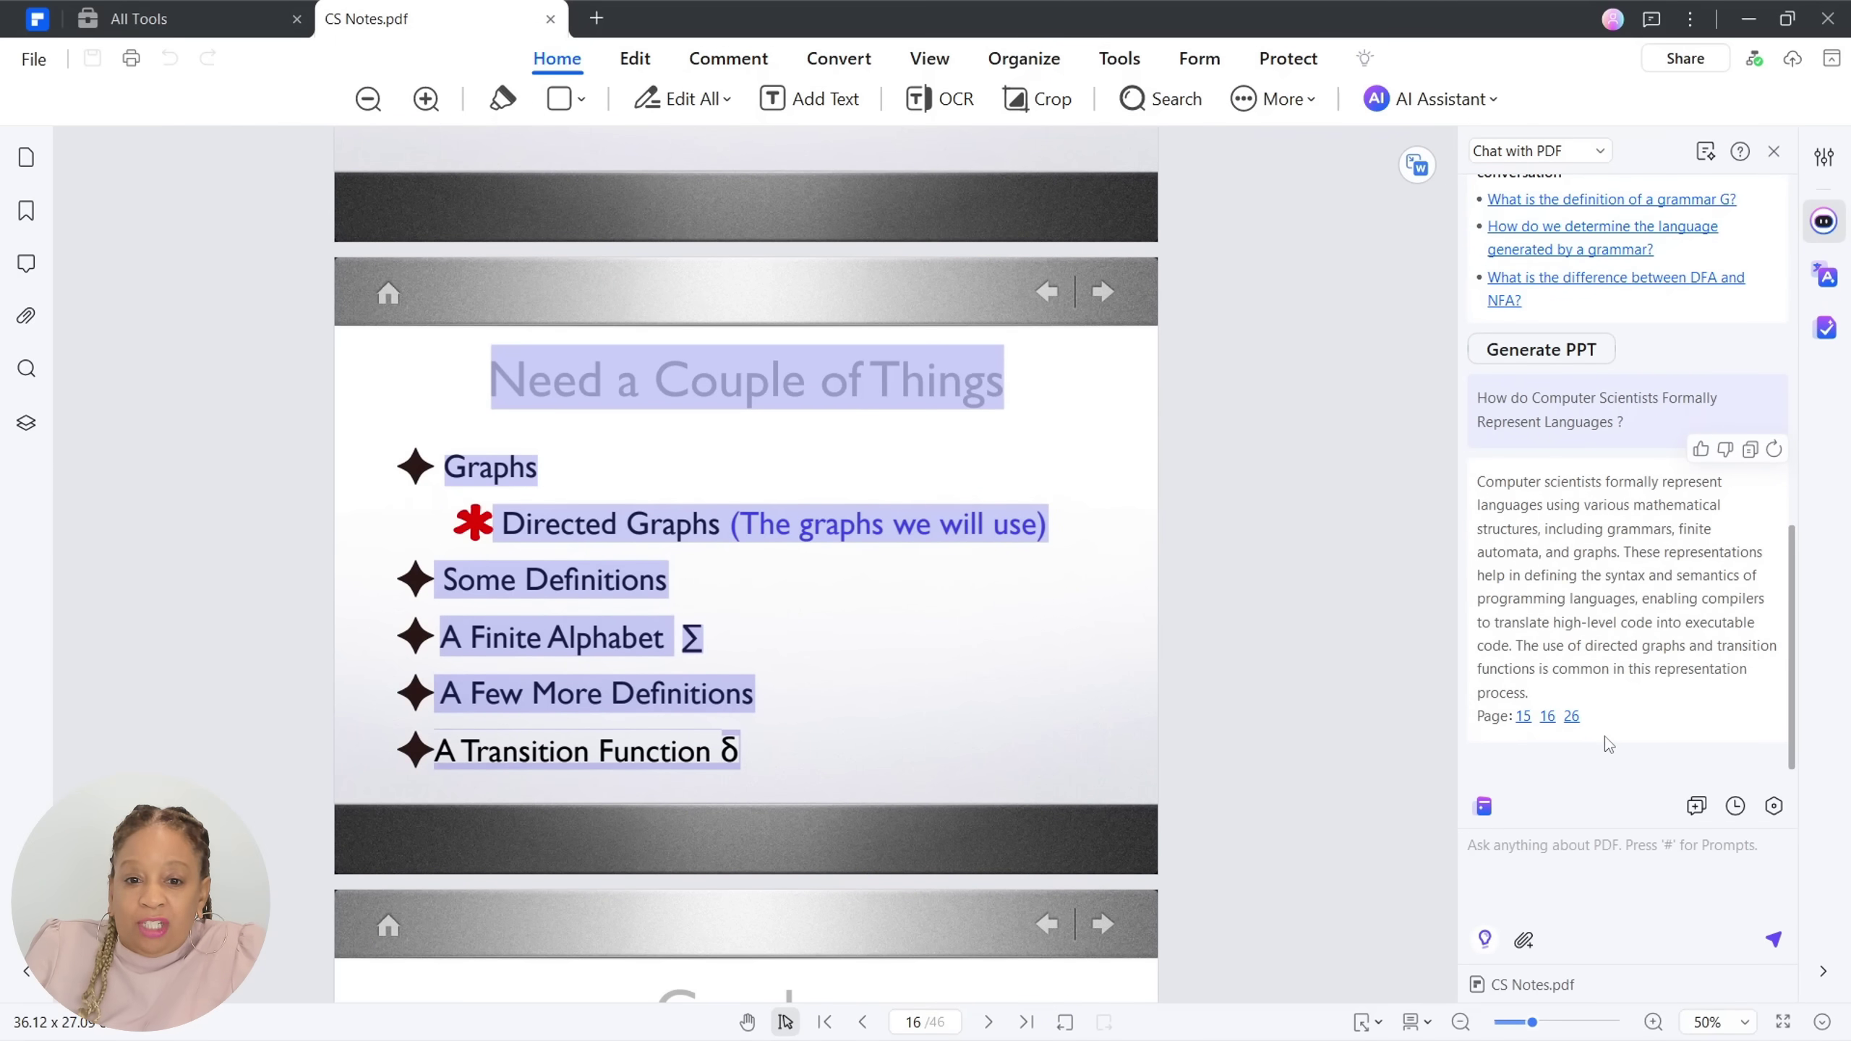
click(1570, 718)
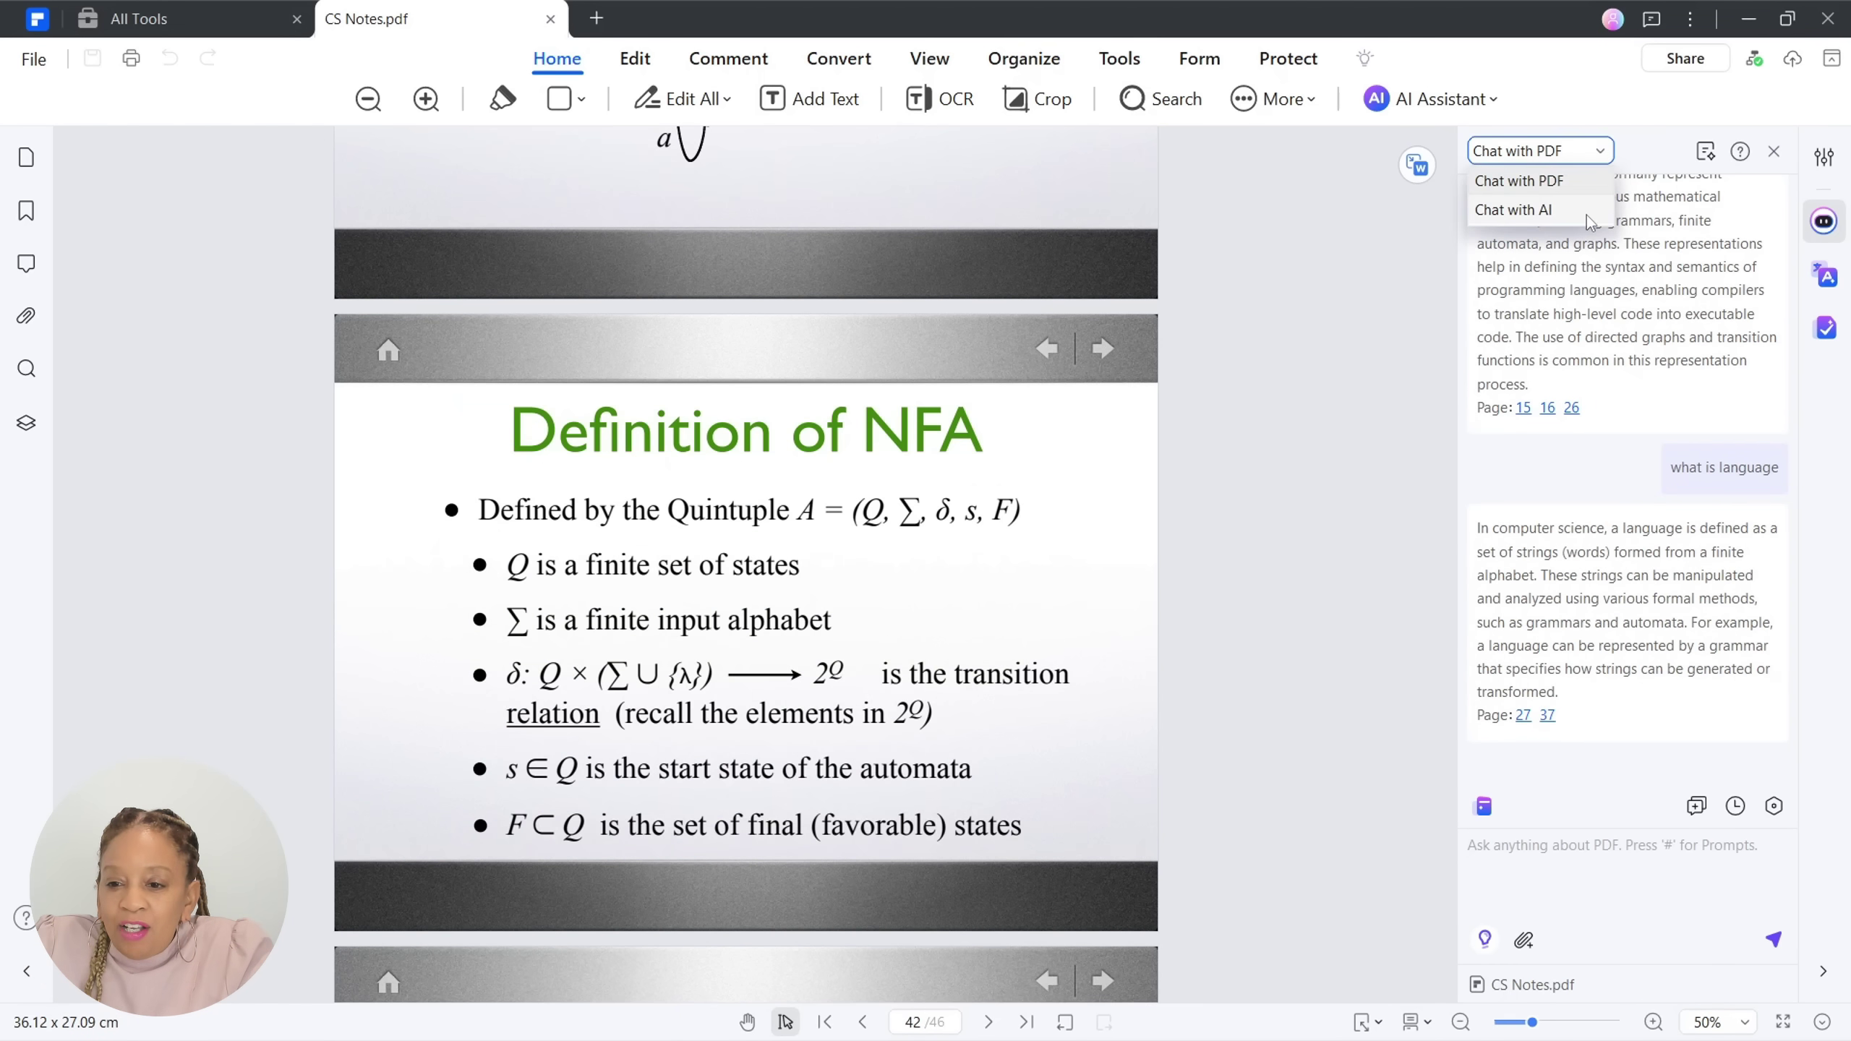
- In Chat with AI, ask 'can you explain what the pdf meant by an NFA in simple terms'
click(1583, 212)
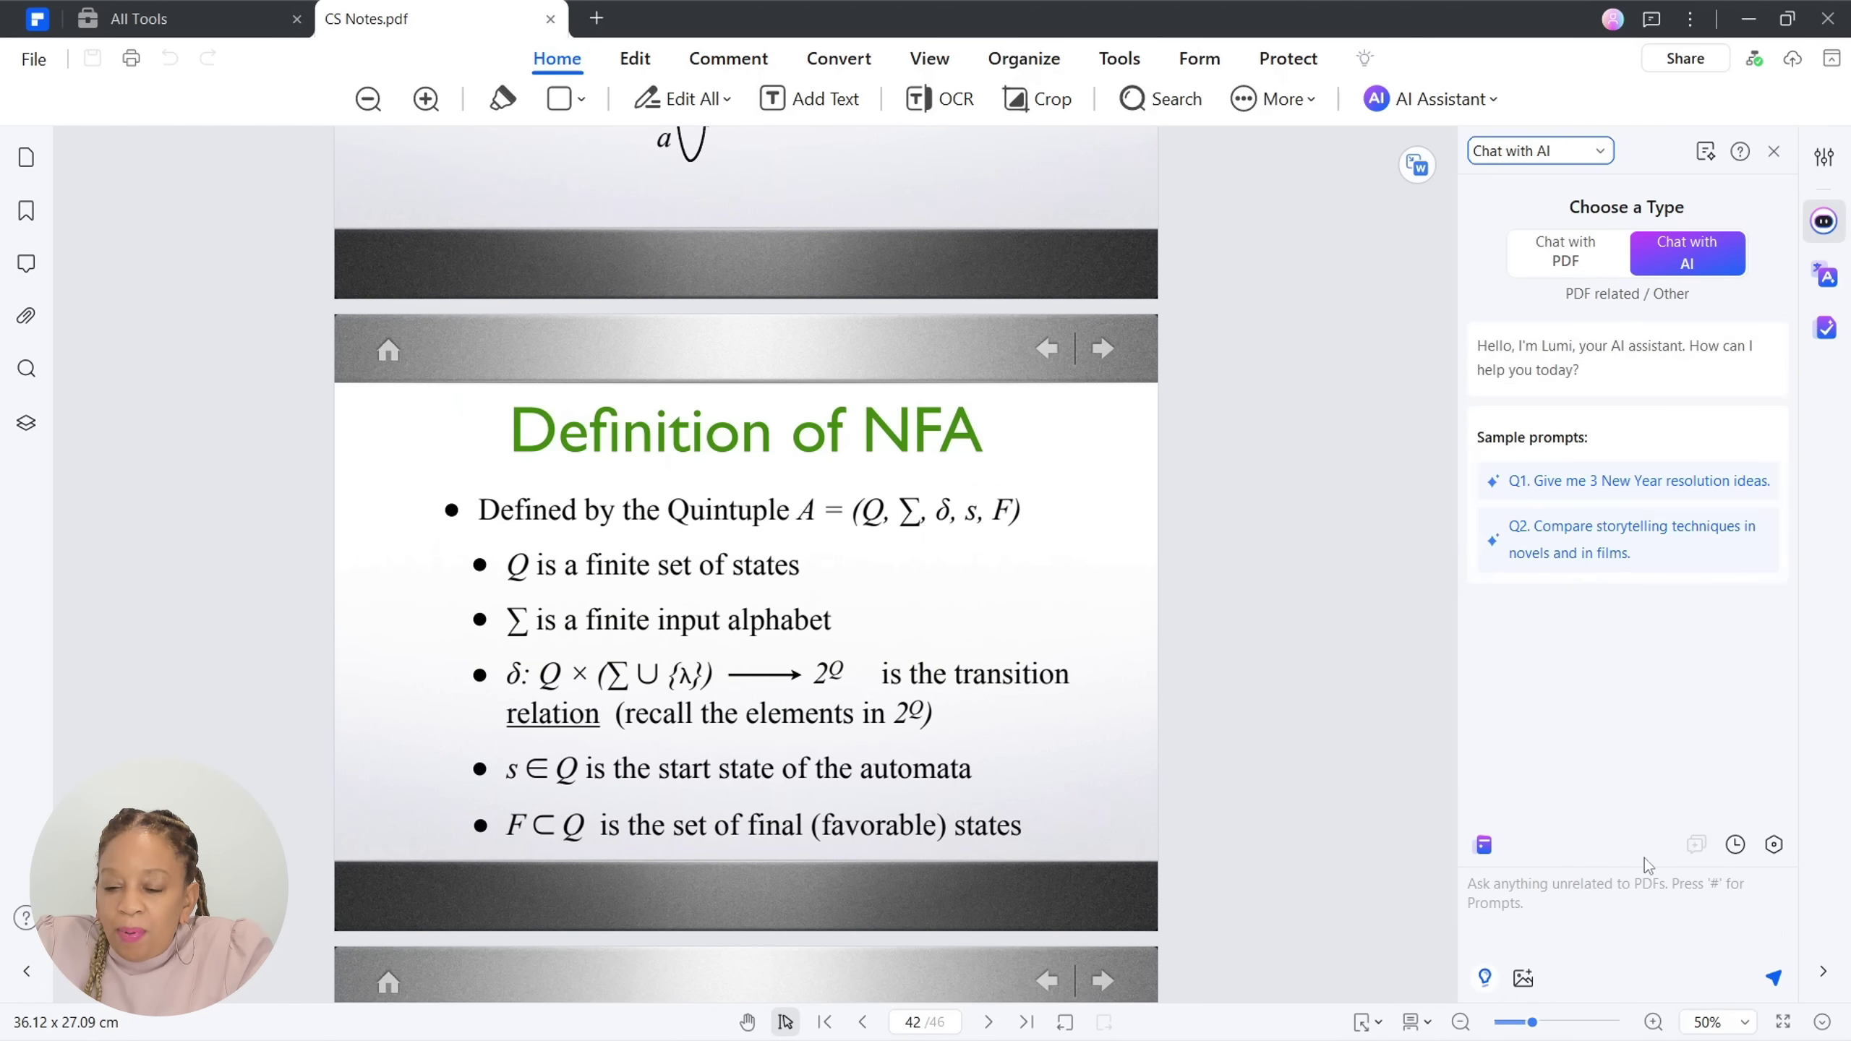
text(can you explain what the pdf meant by an NFA in)
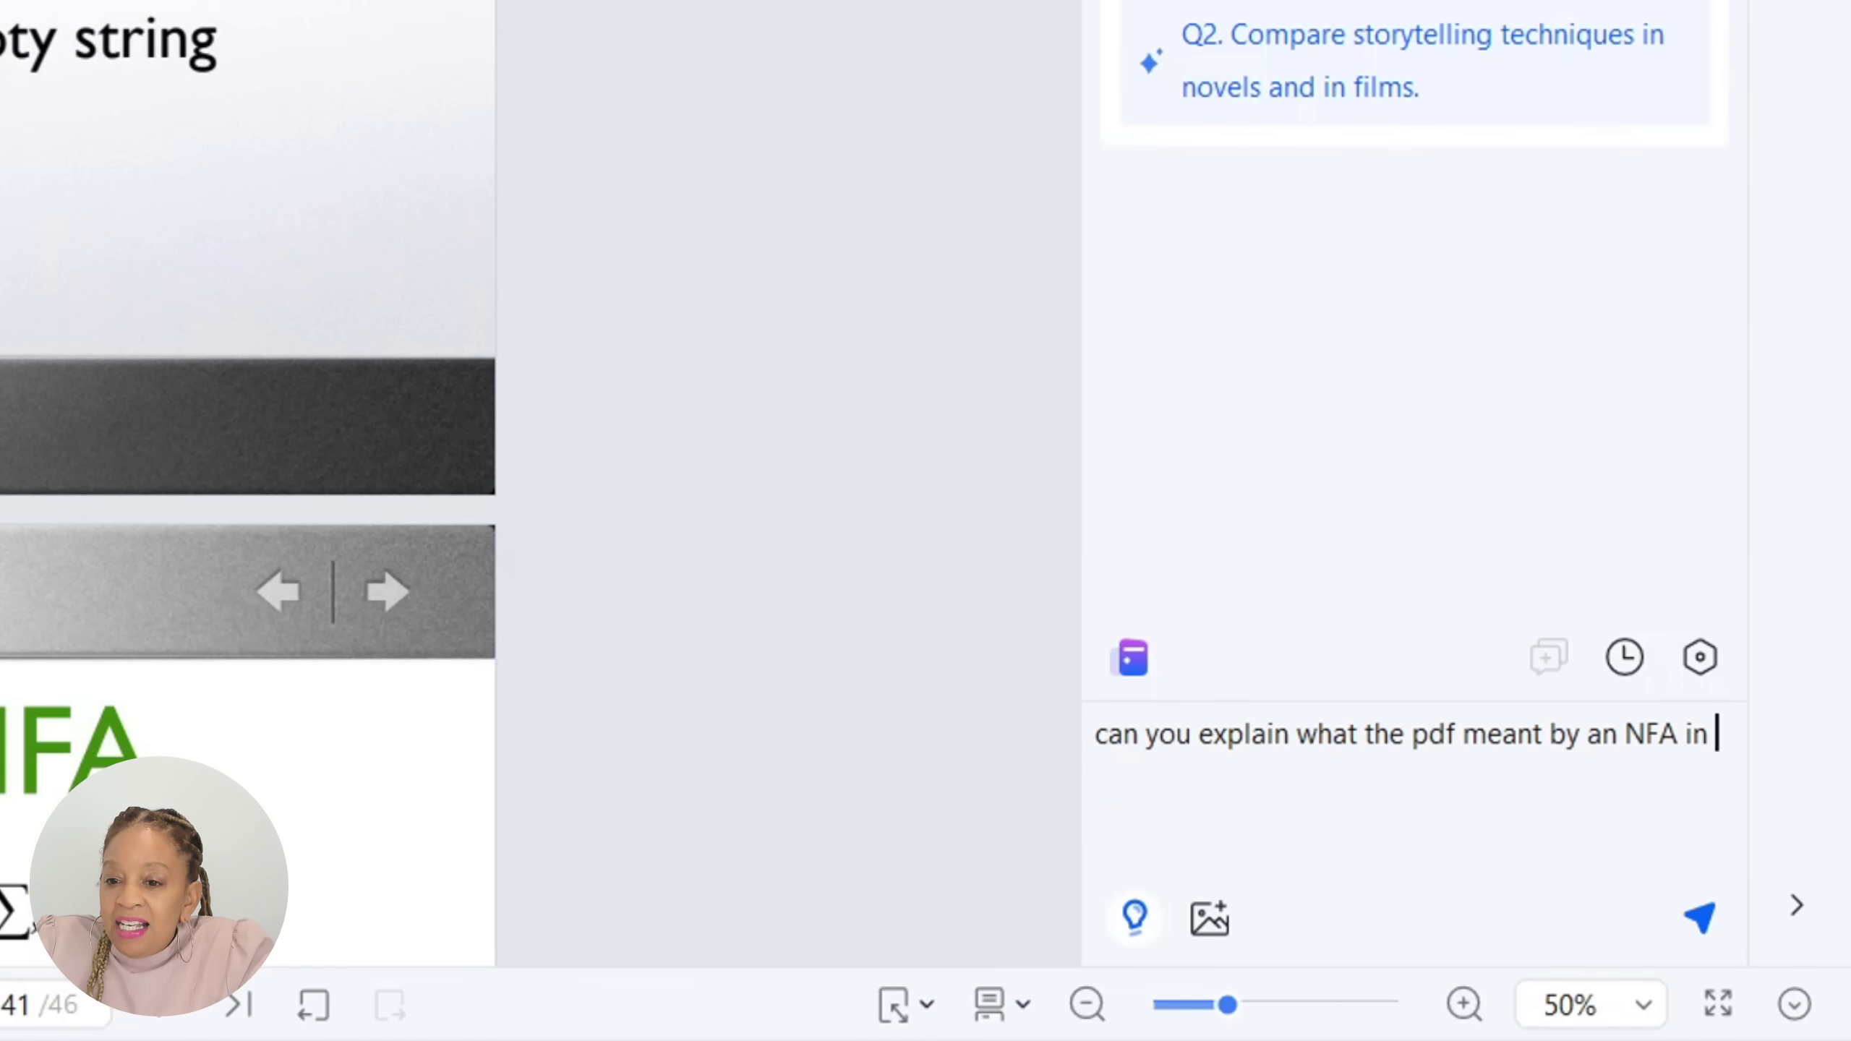
text( simple terms)
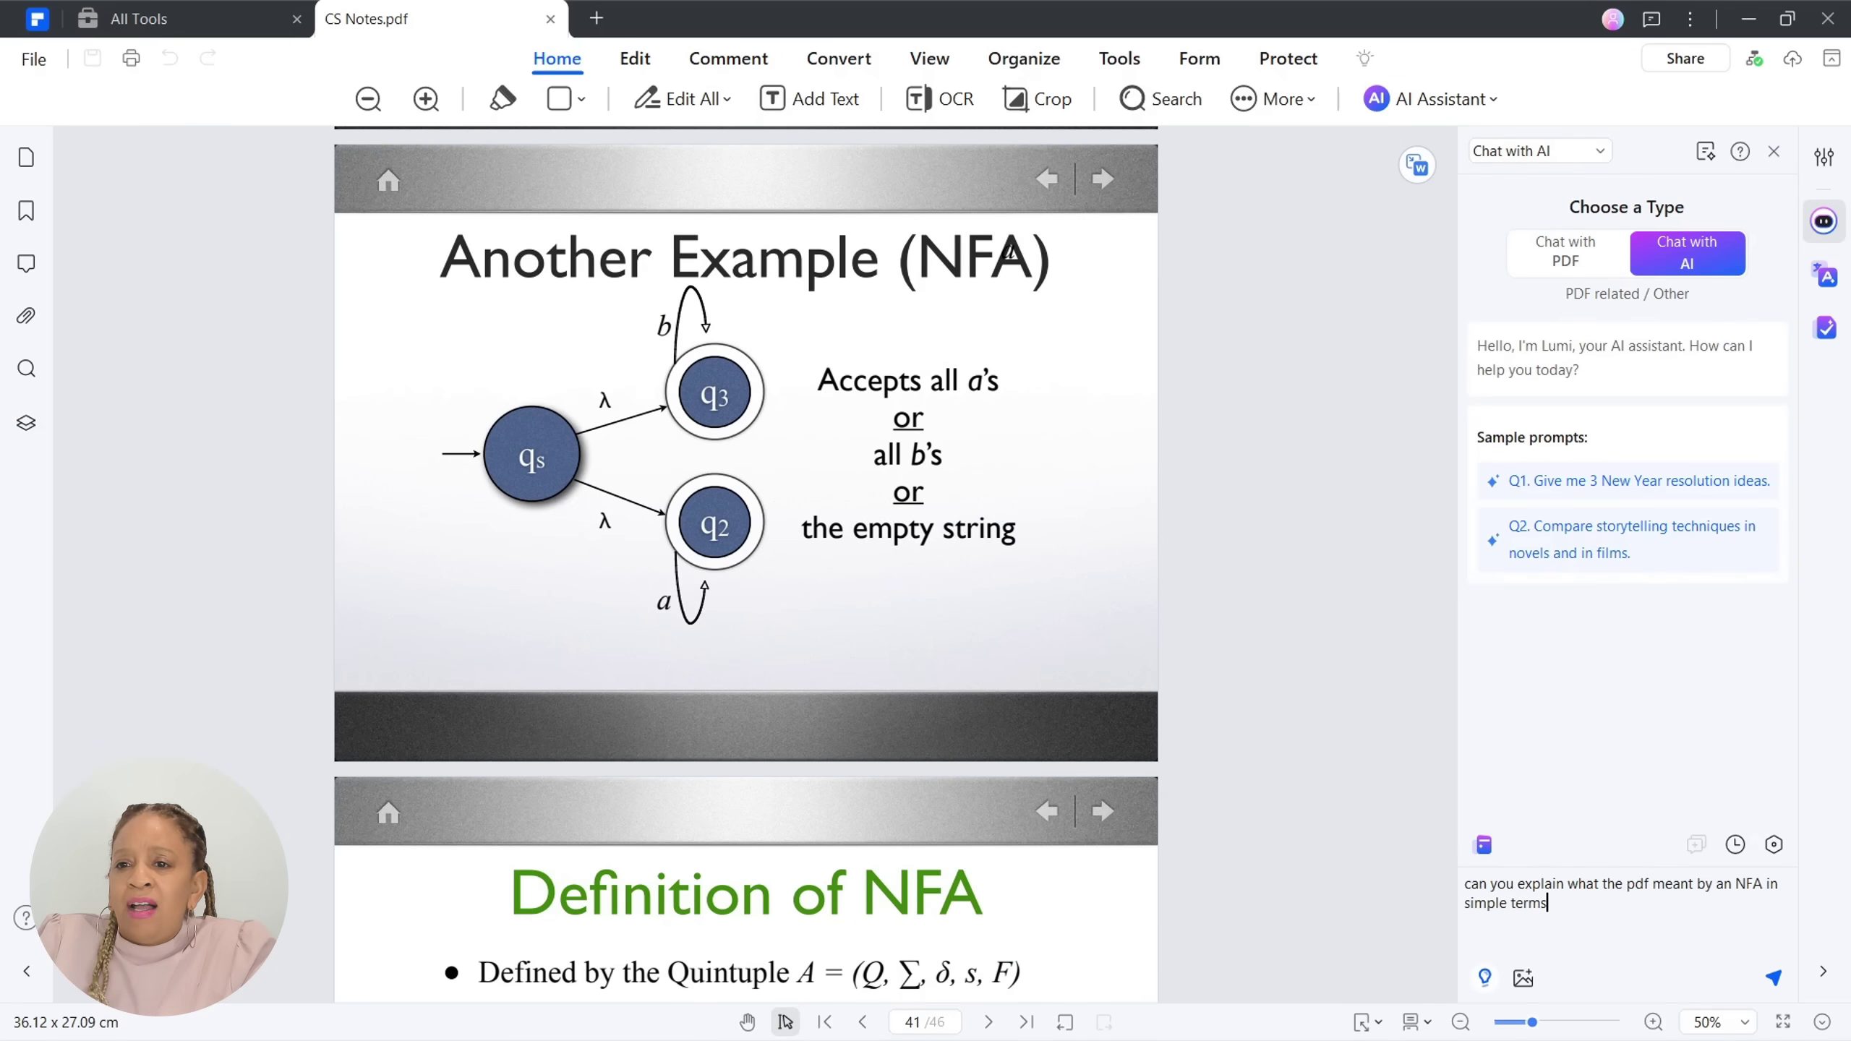
key(Return)
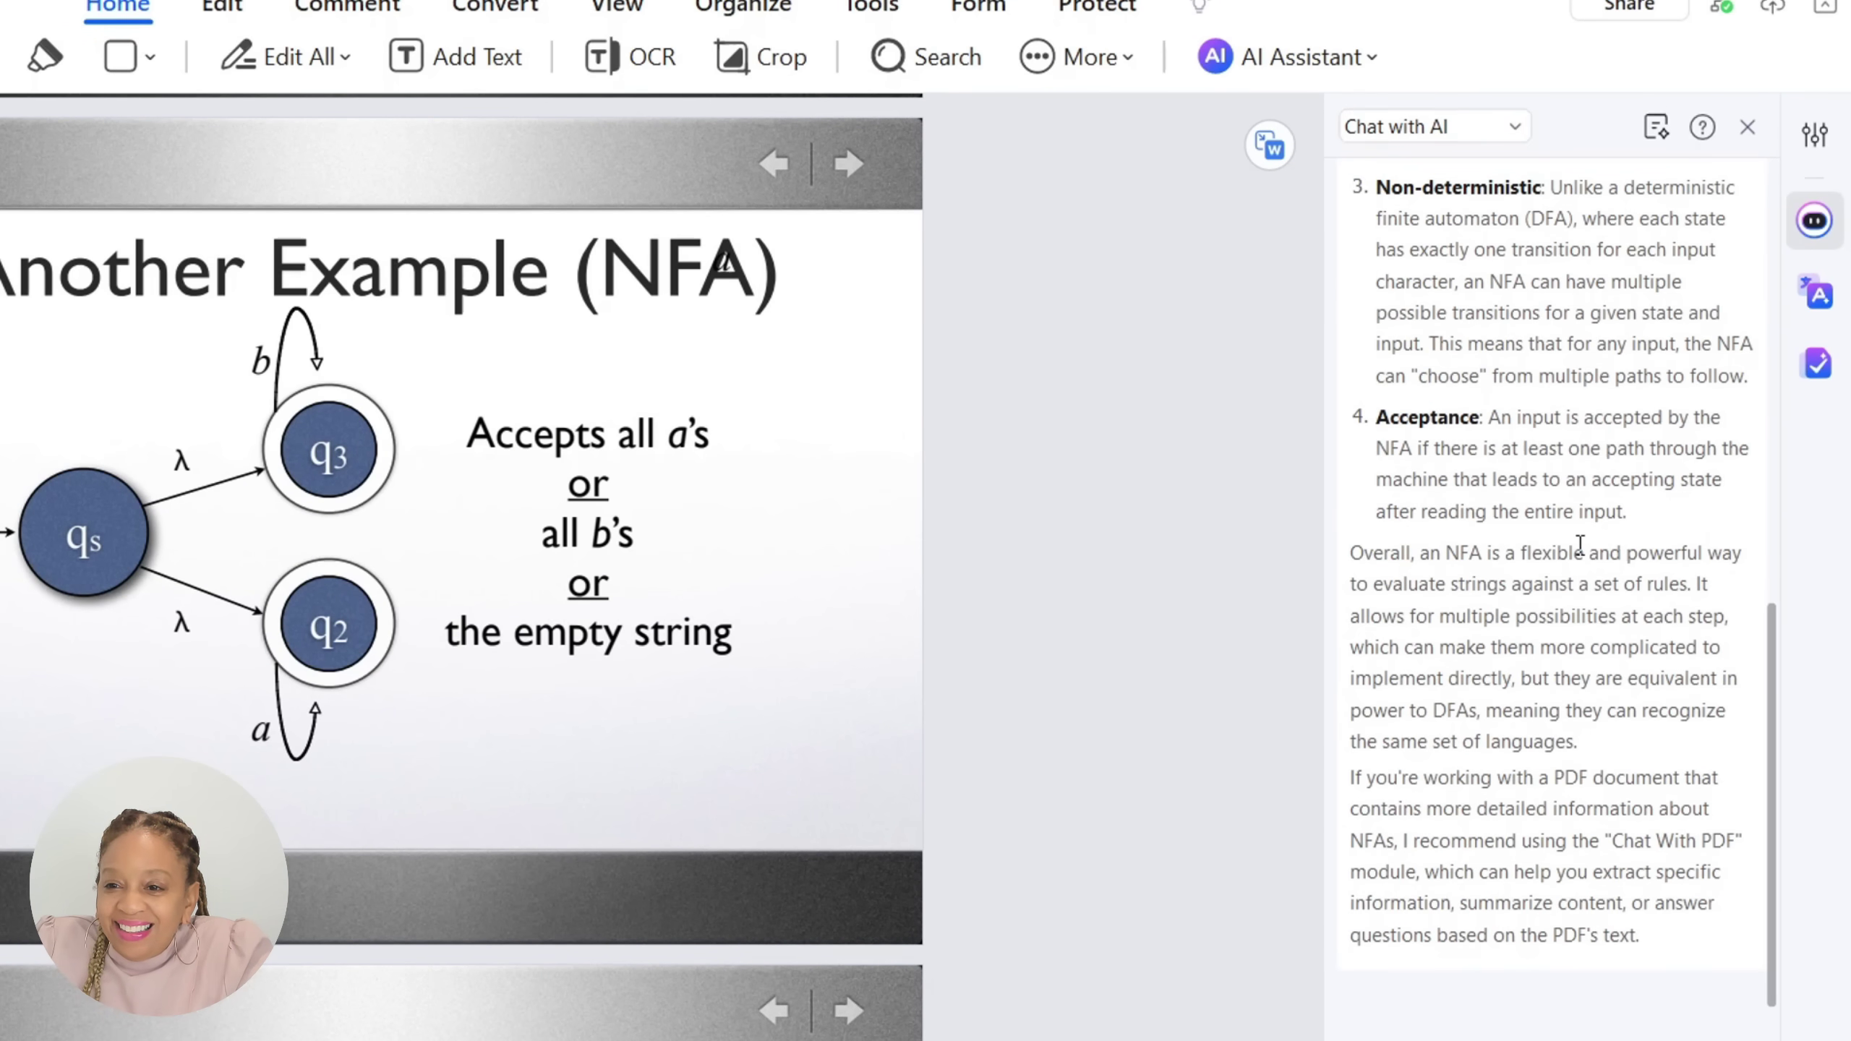
scroll(1587, 549, up, 10)
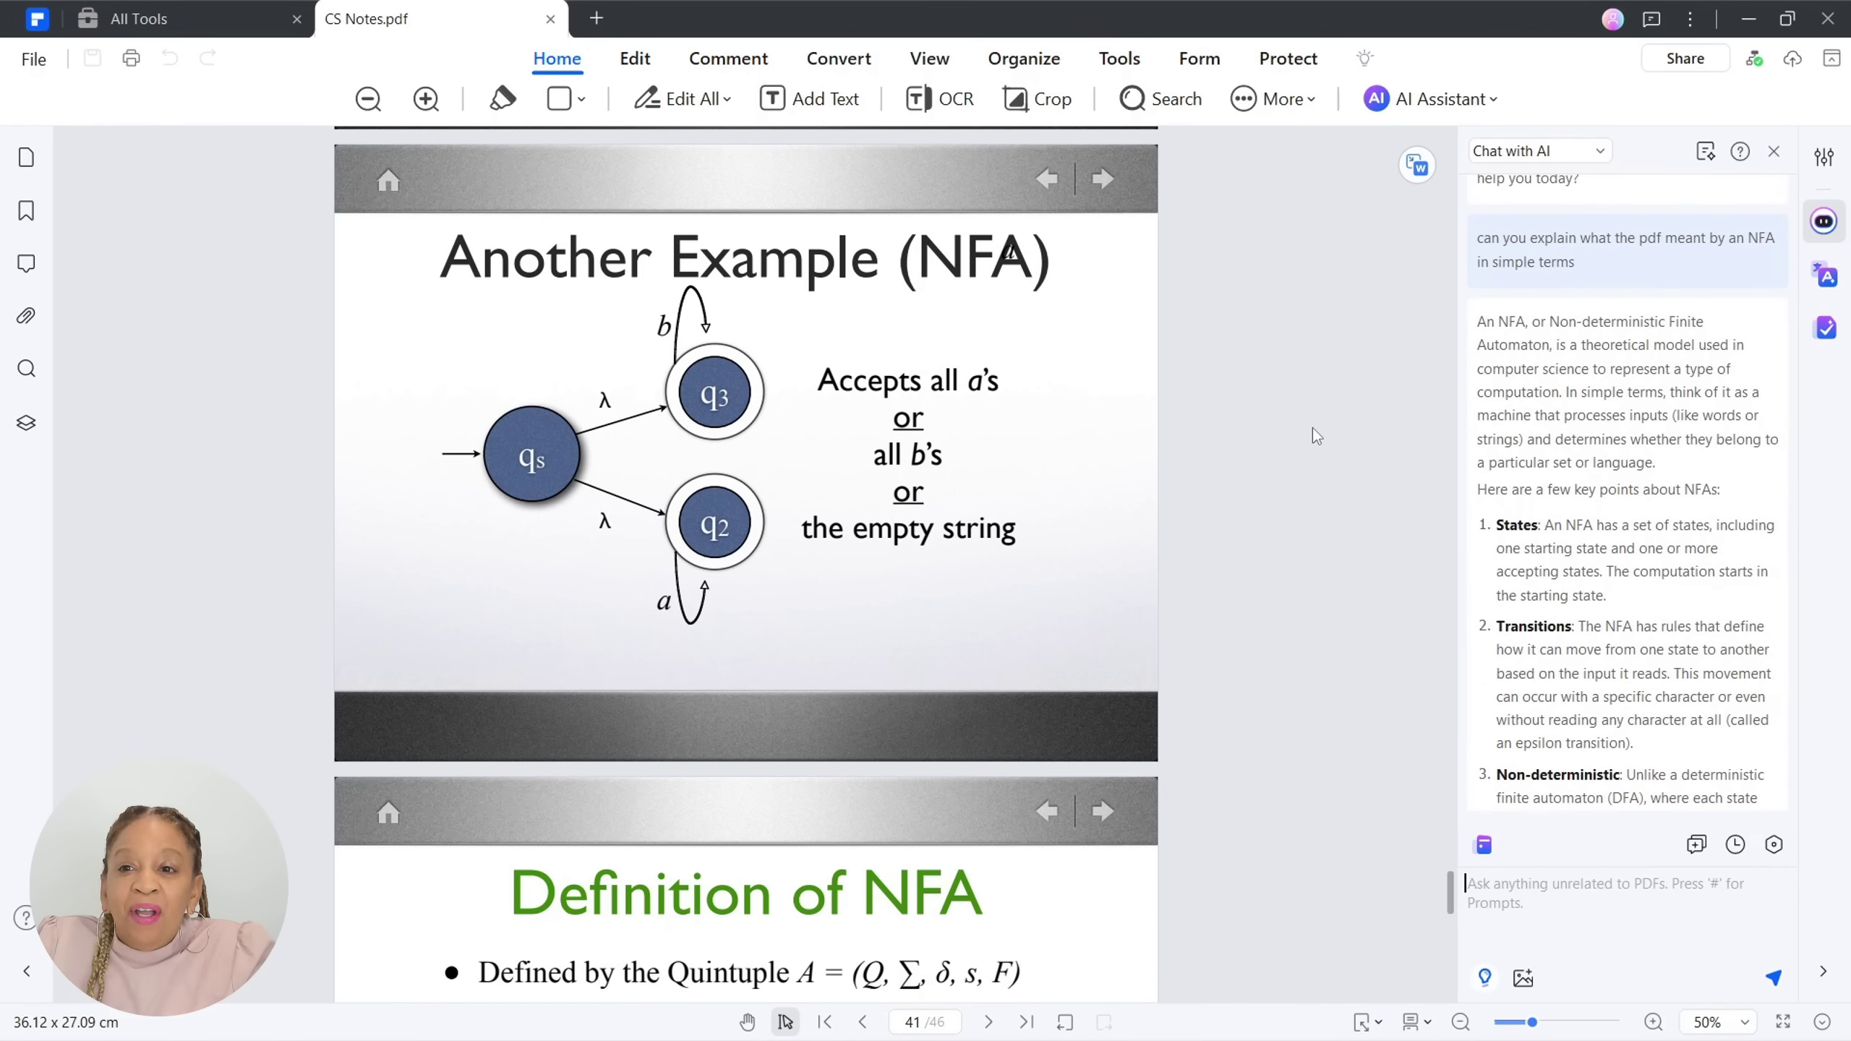
scroll(1304, 439, down, 4)
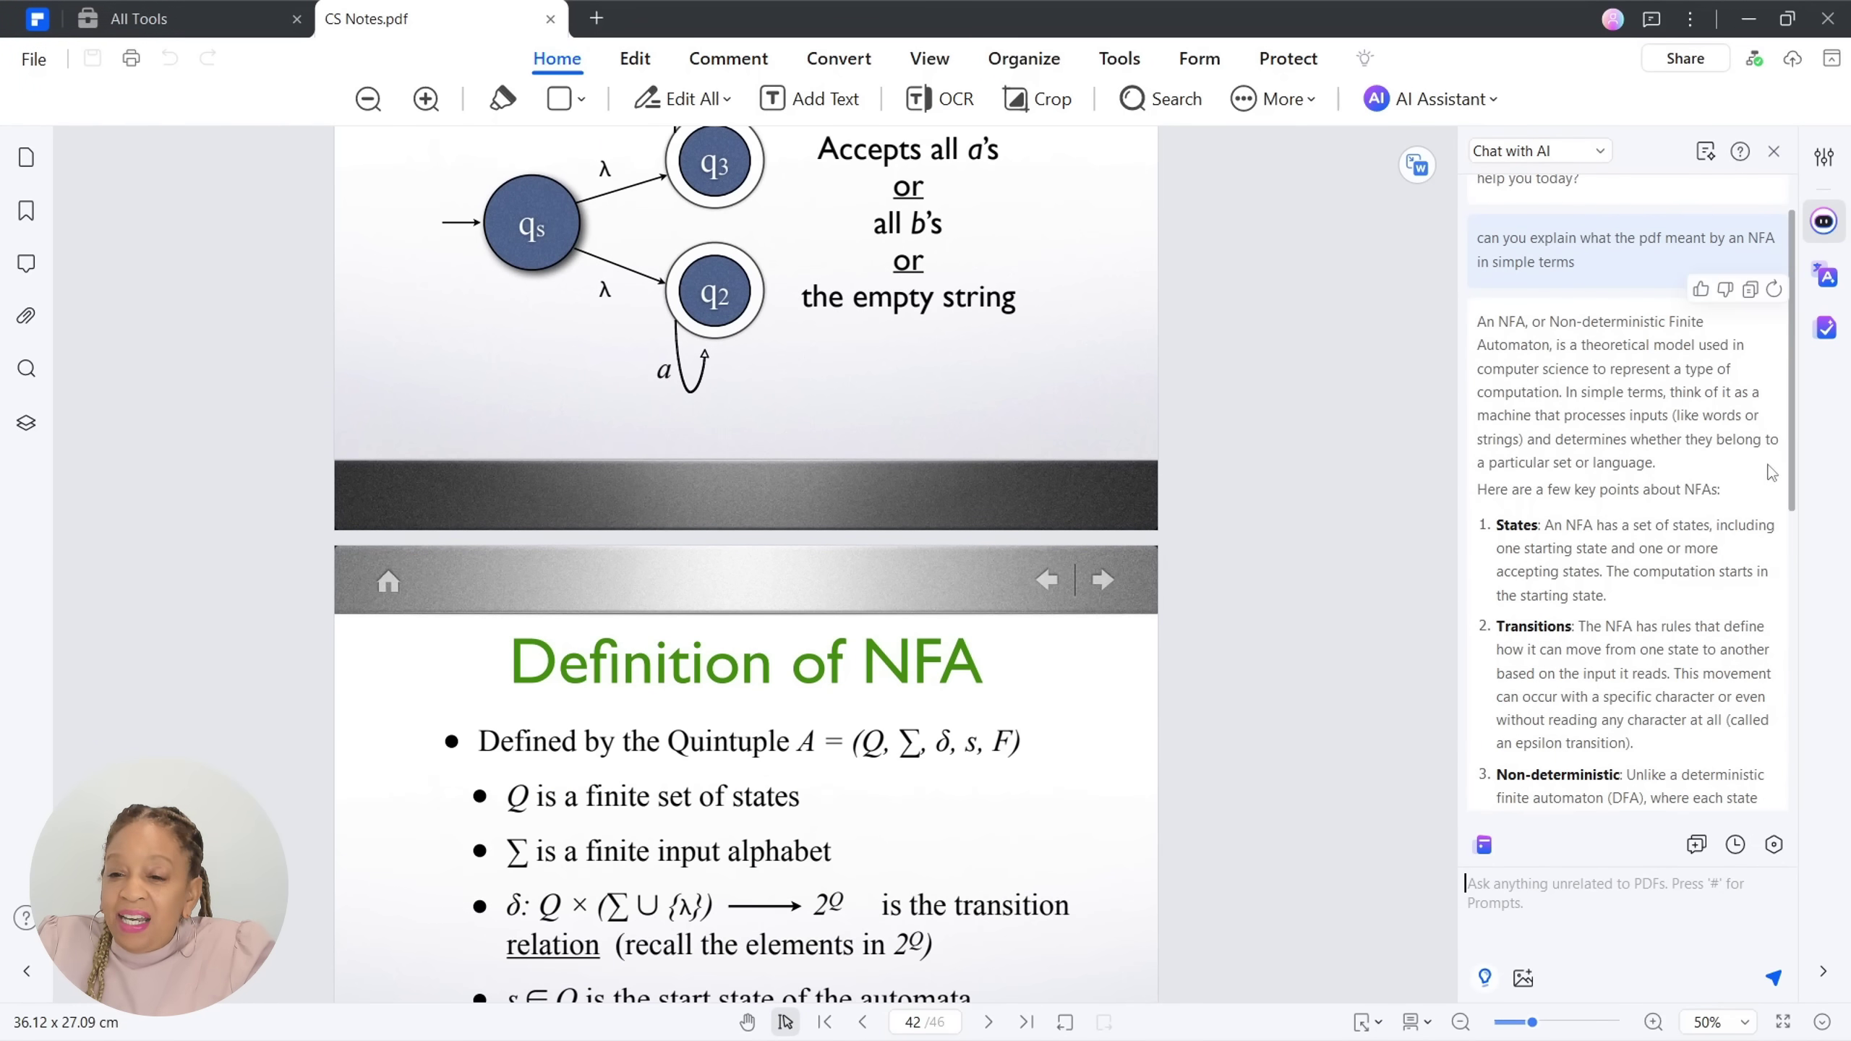
scroll(1633, 412, down, 2)
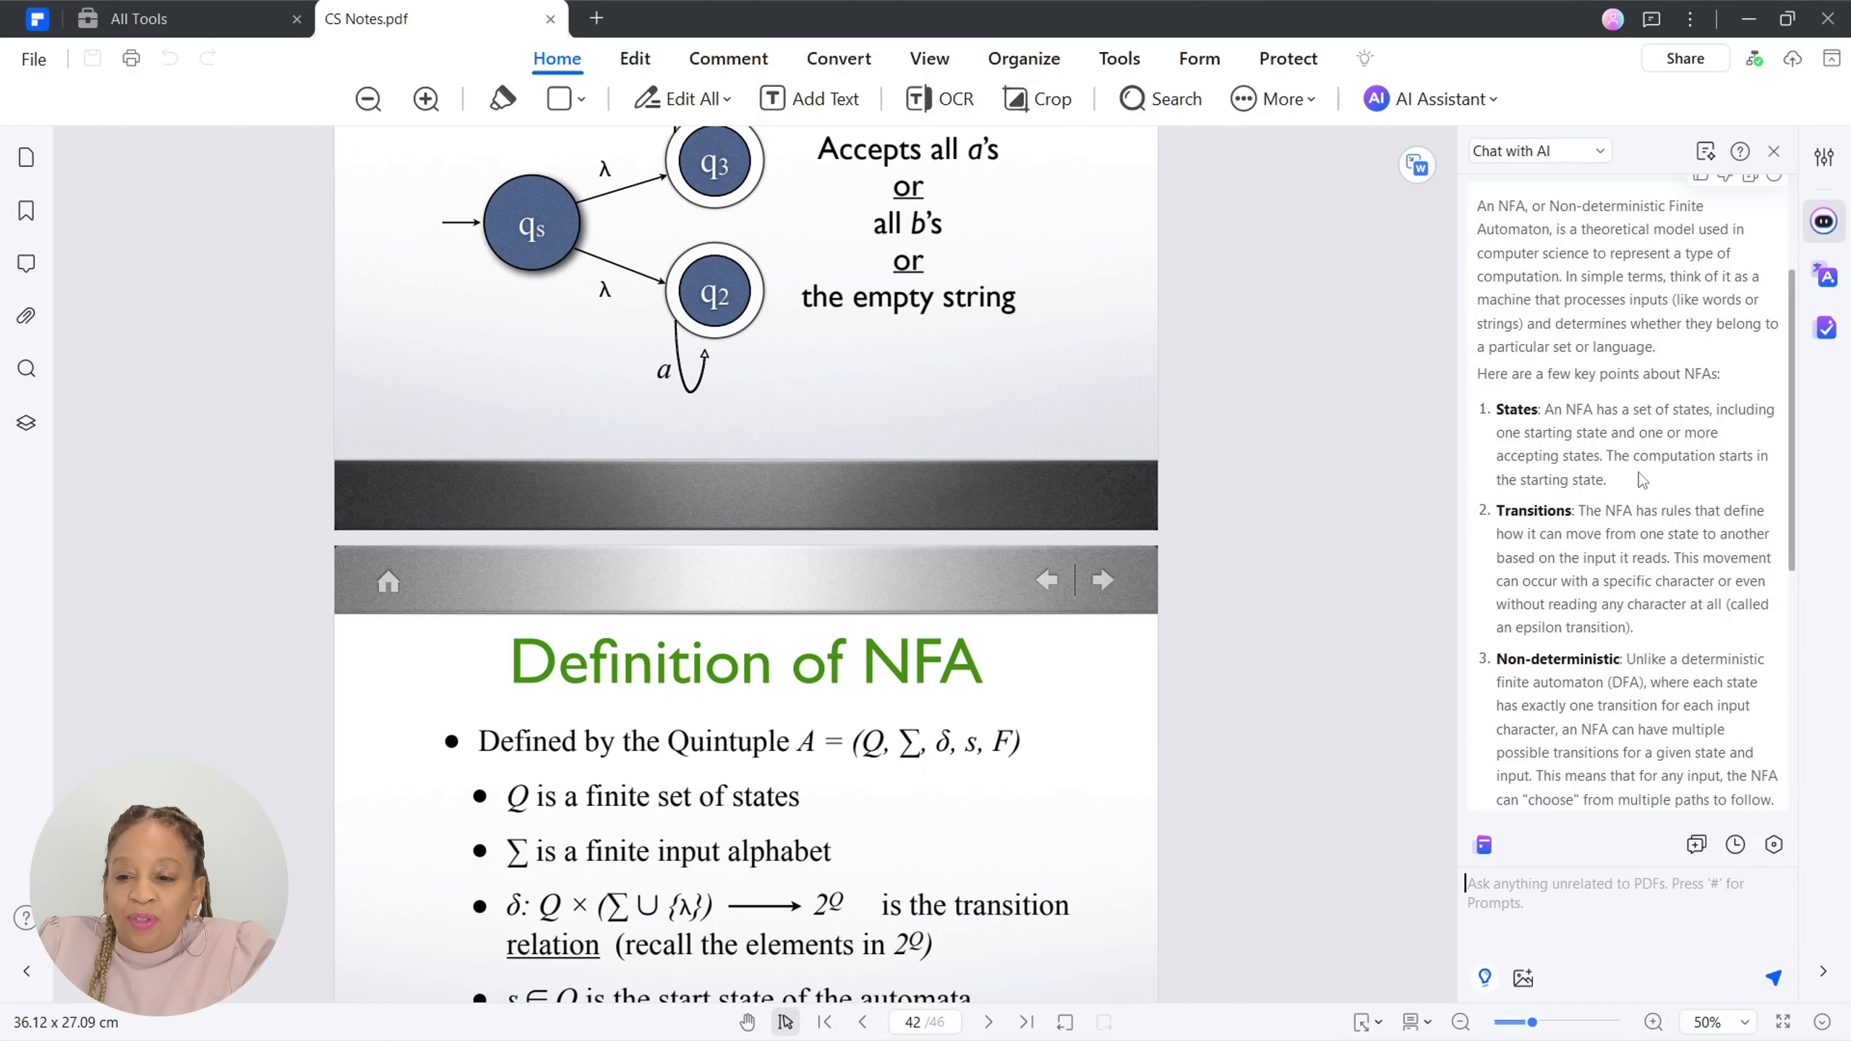
scroll(1638, 473, down, 2)
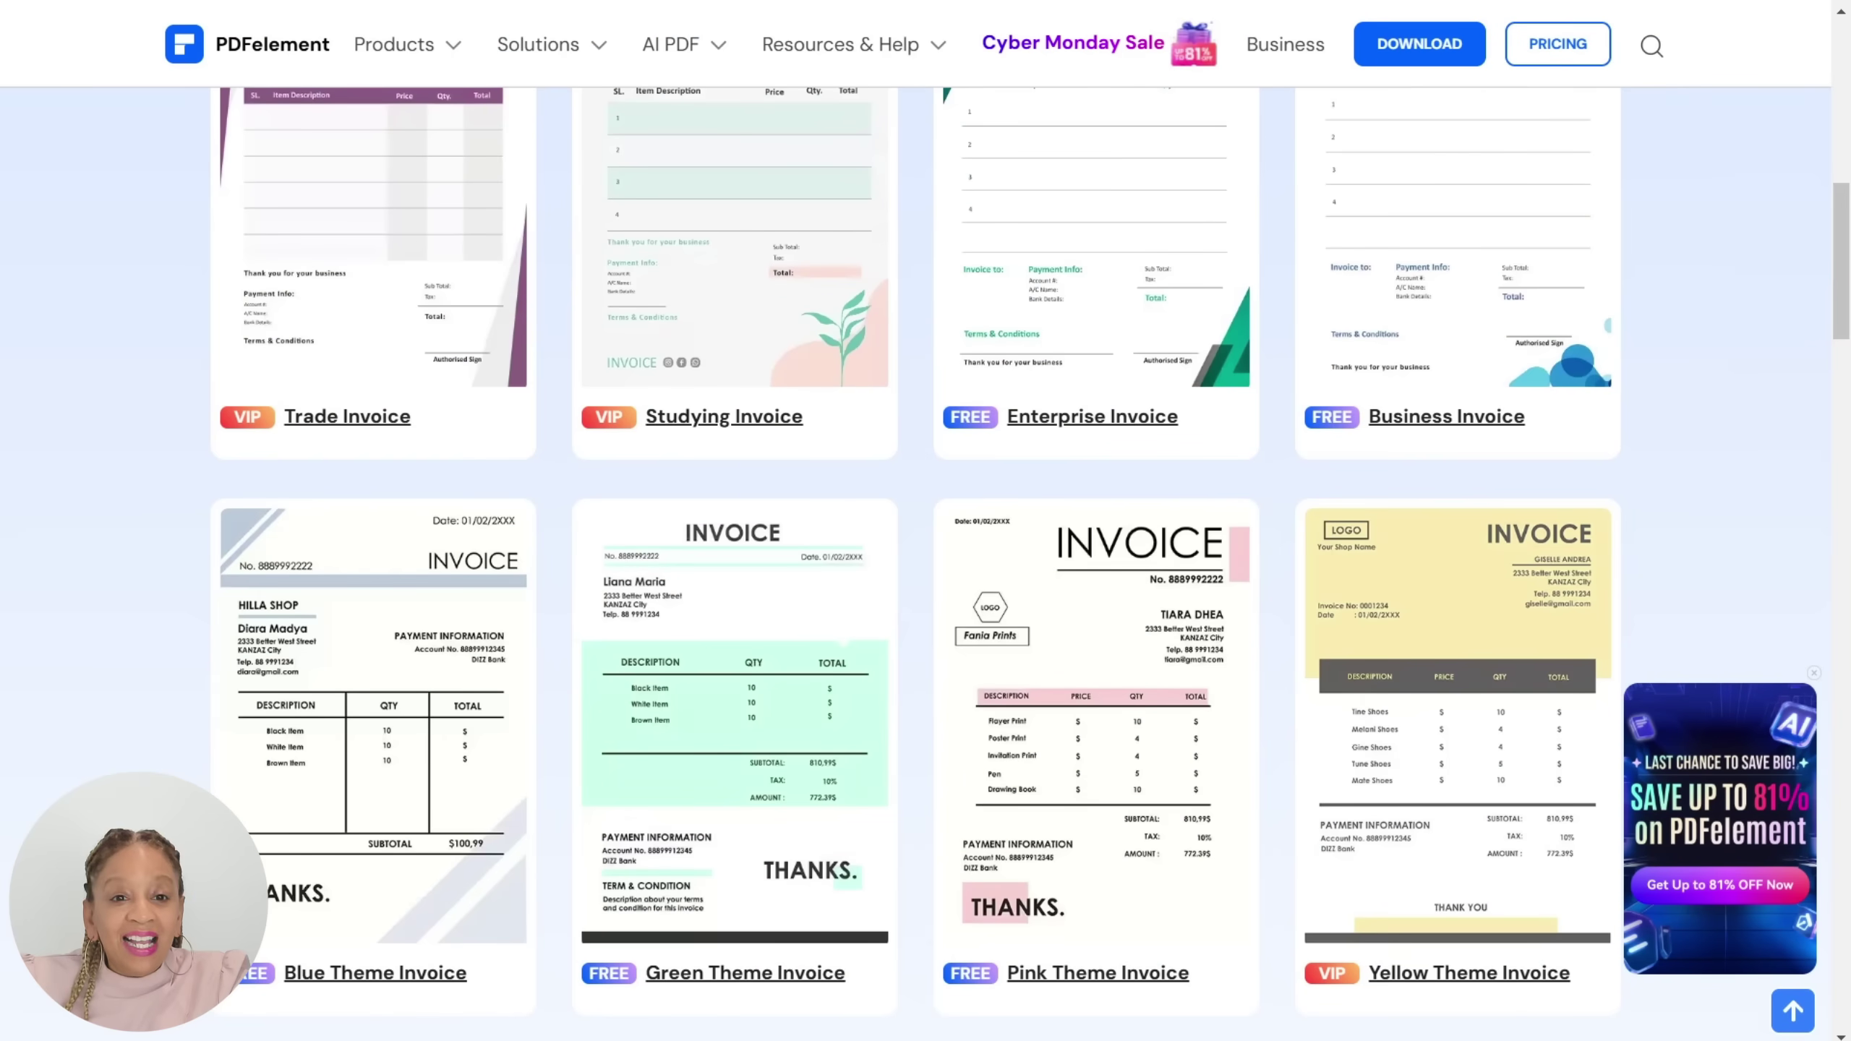
- Download the Blue Theme Invoice template and open Blue Theme Invoice.pdf in PDFelement
scroll(916, 561, down, 5)
scroll(915, 561, up, 8)
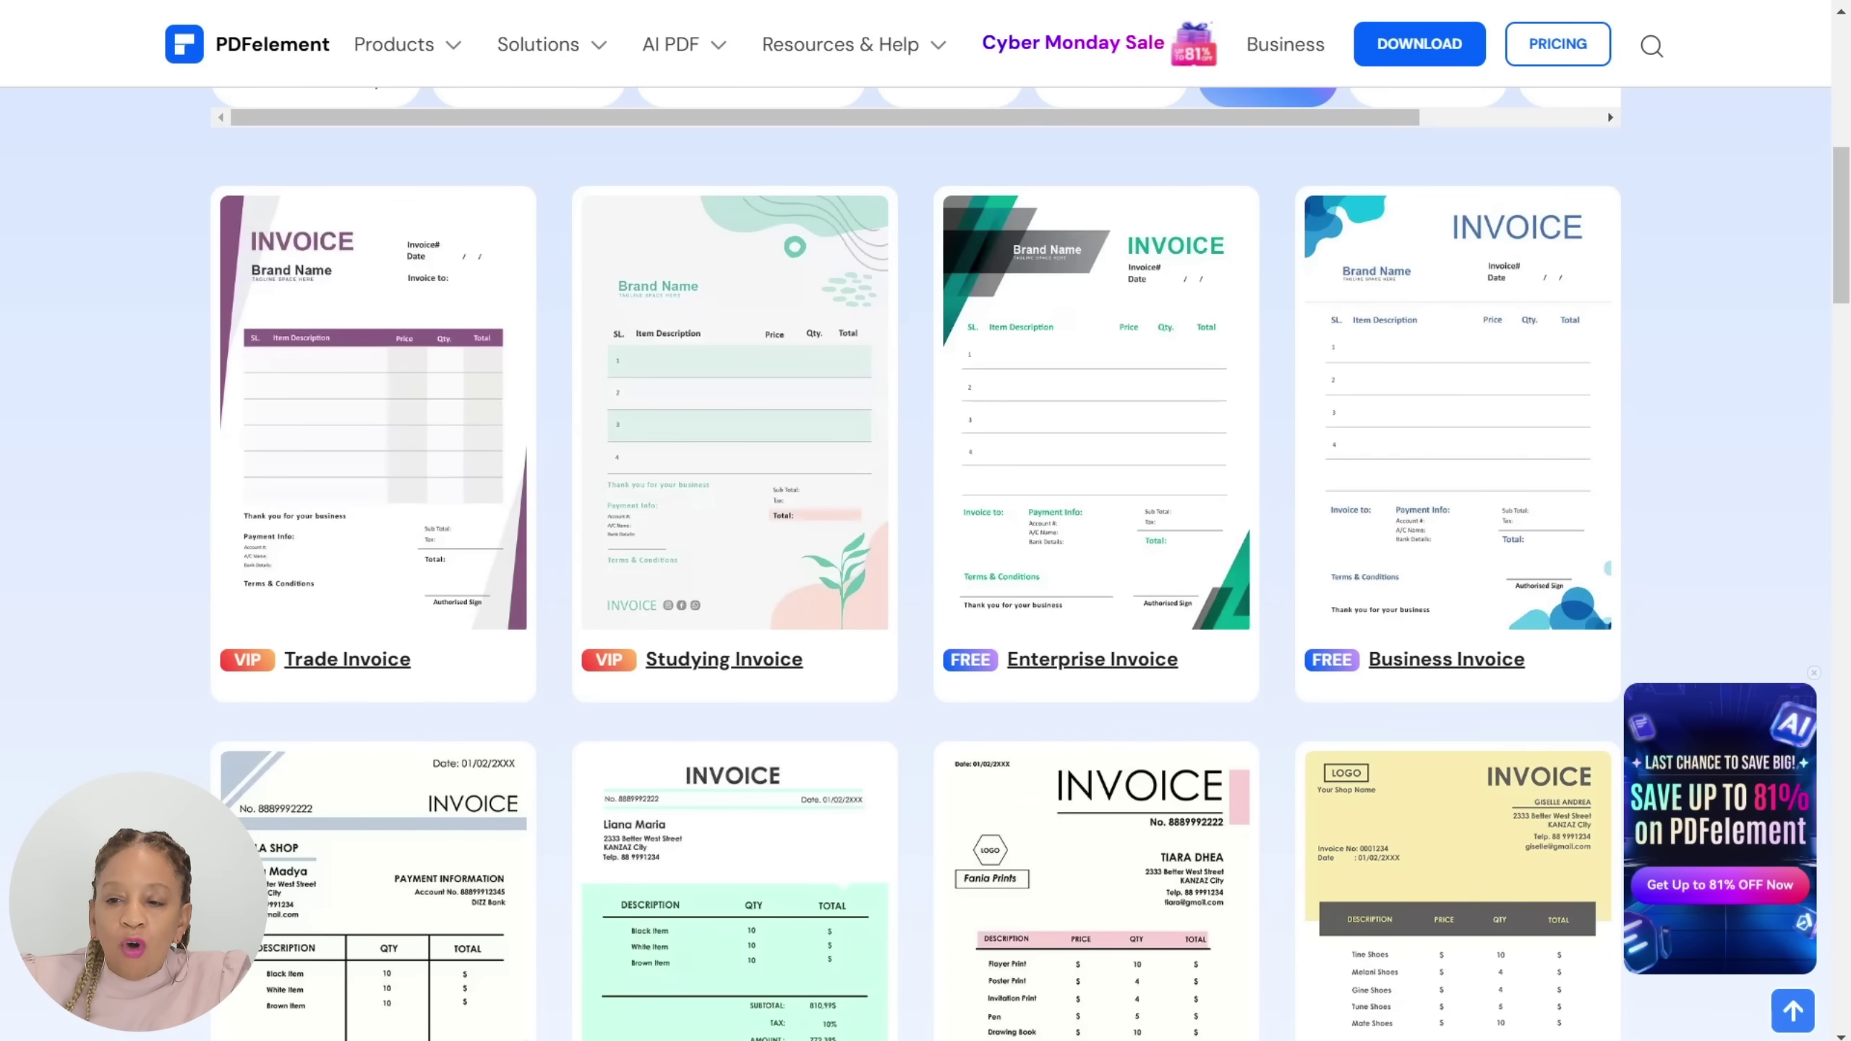
scroll(483, 796, down, 5)
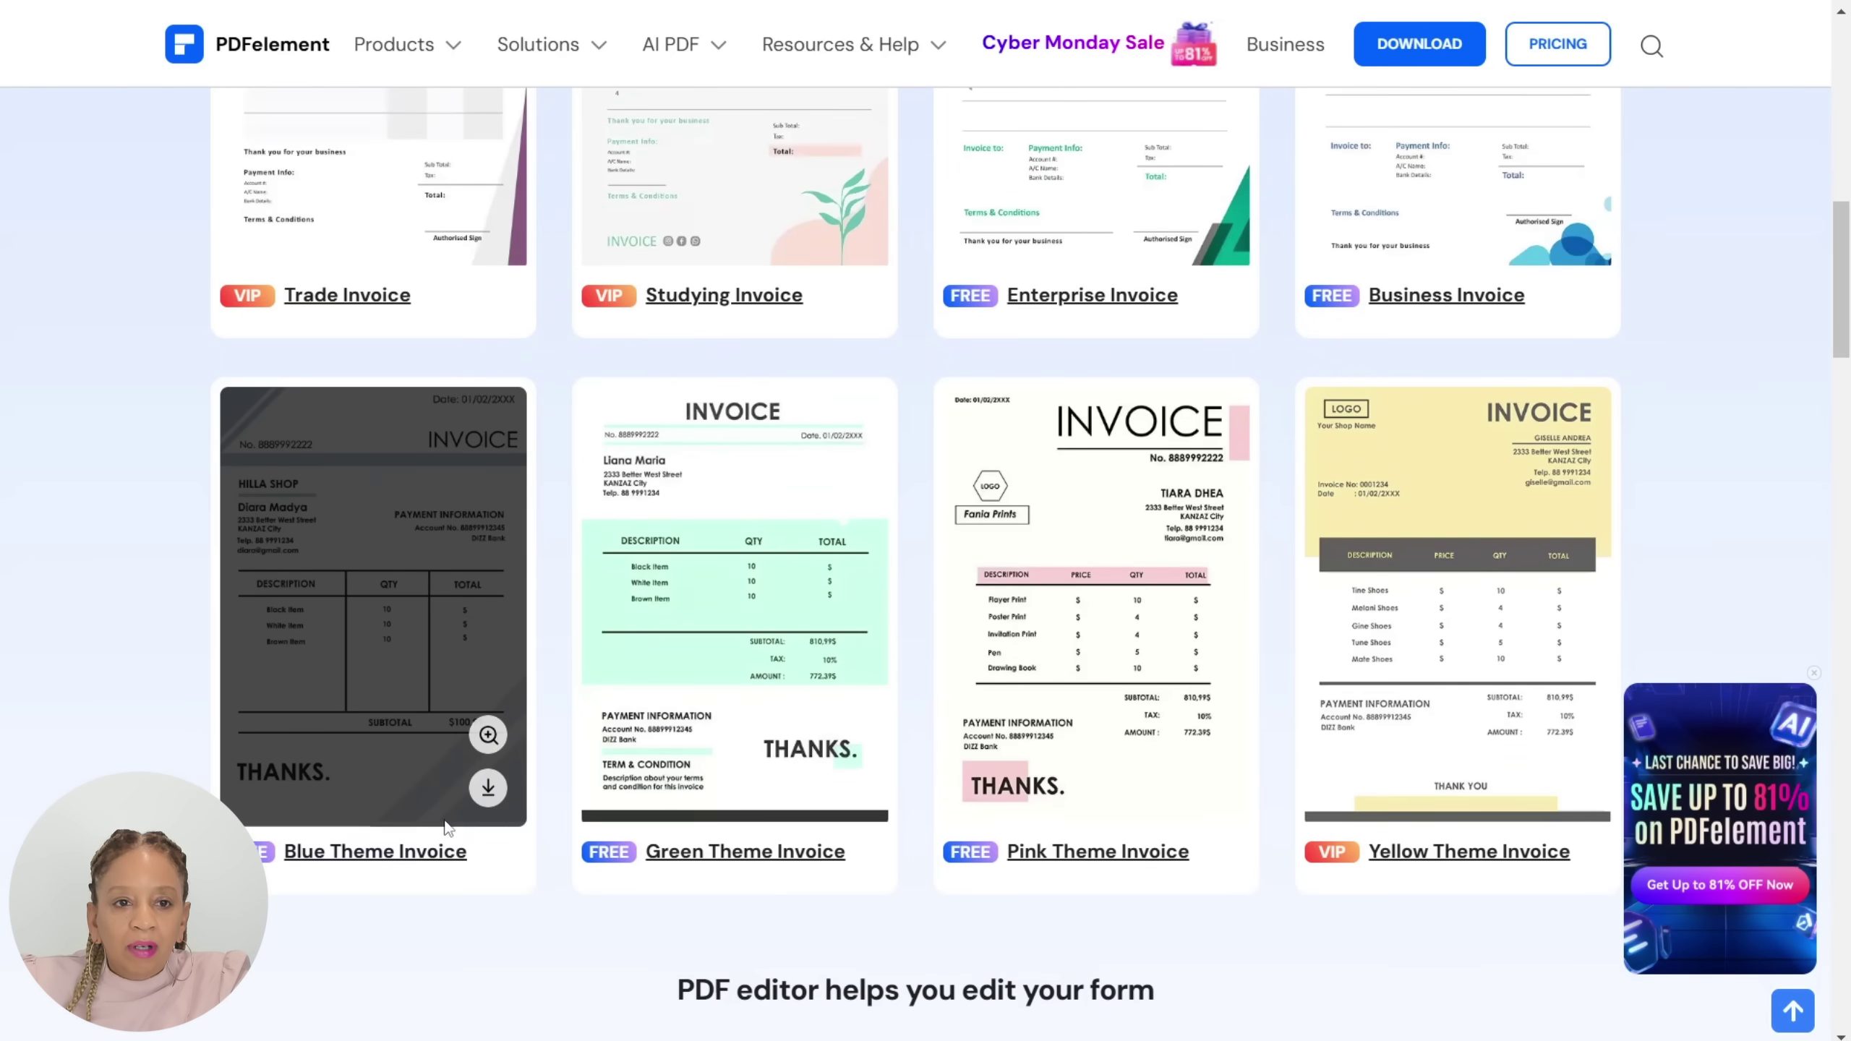
click(487, 787)
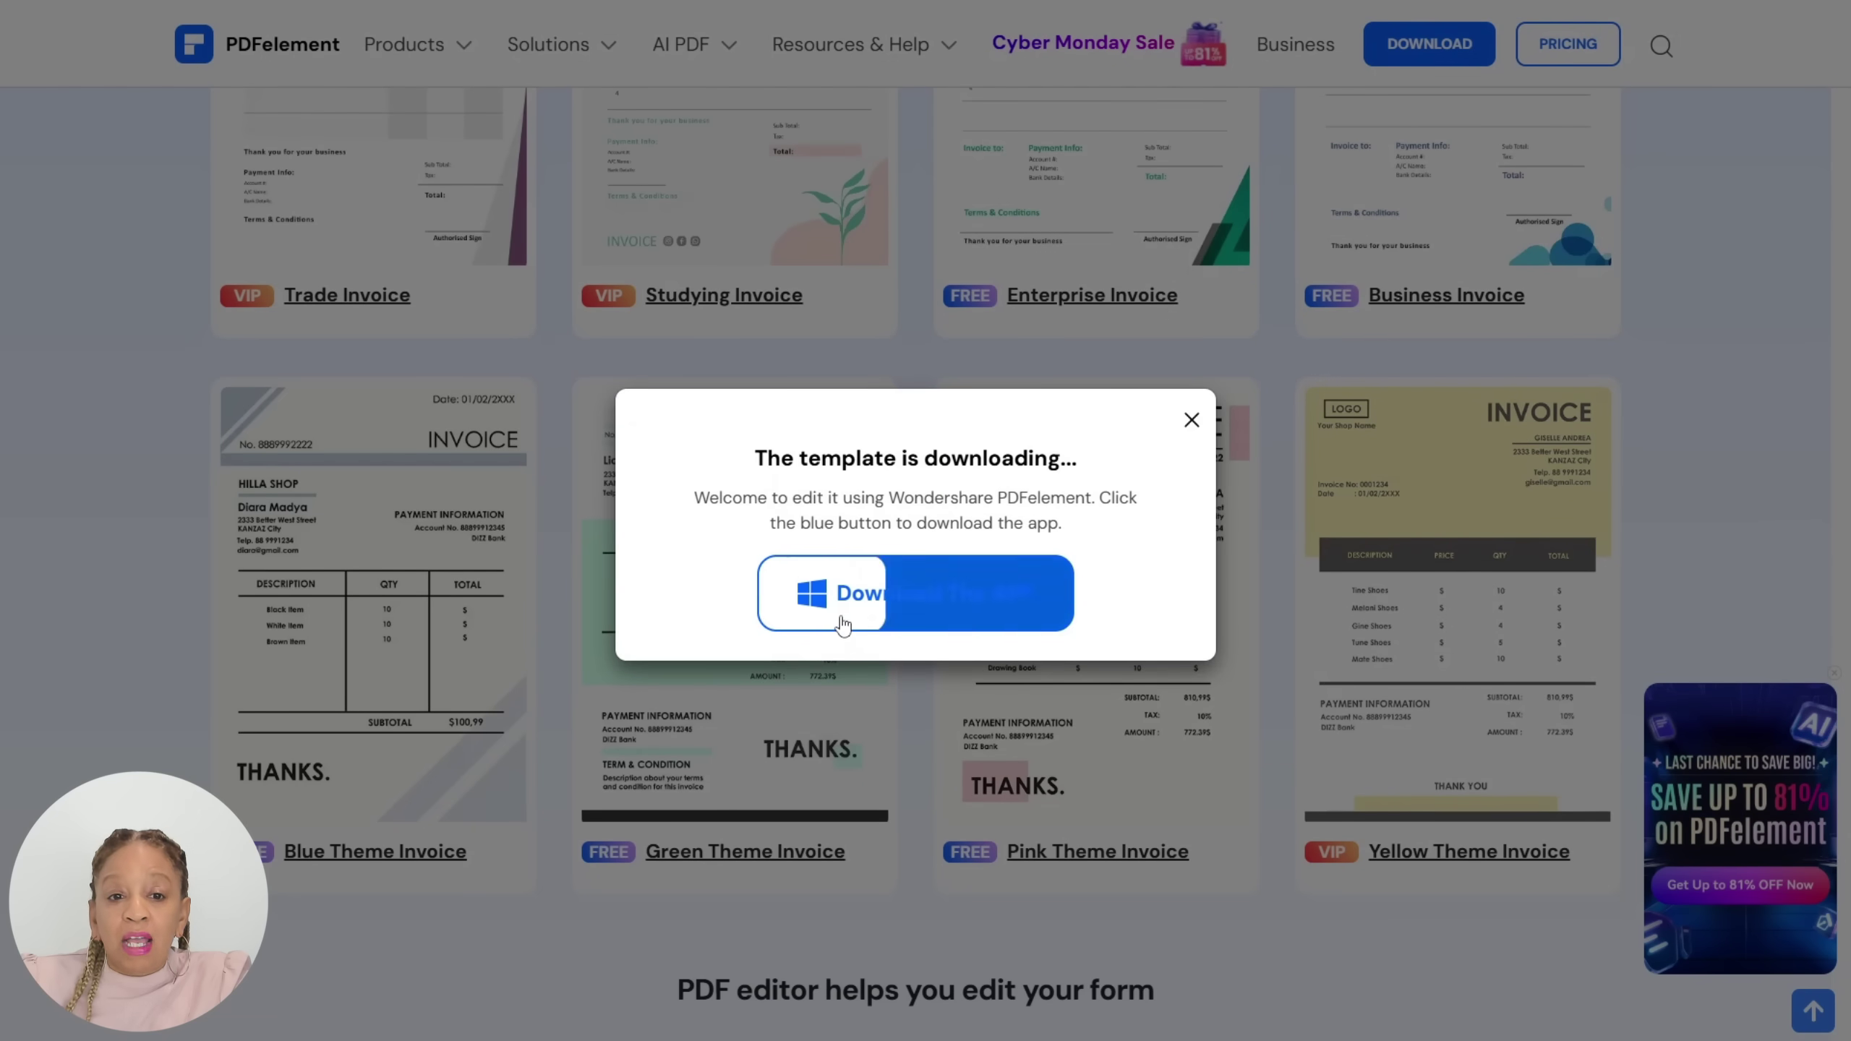
click(1191, 423)
scroll(203, 584, up, 5)
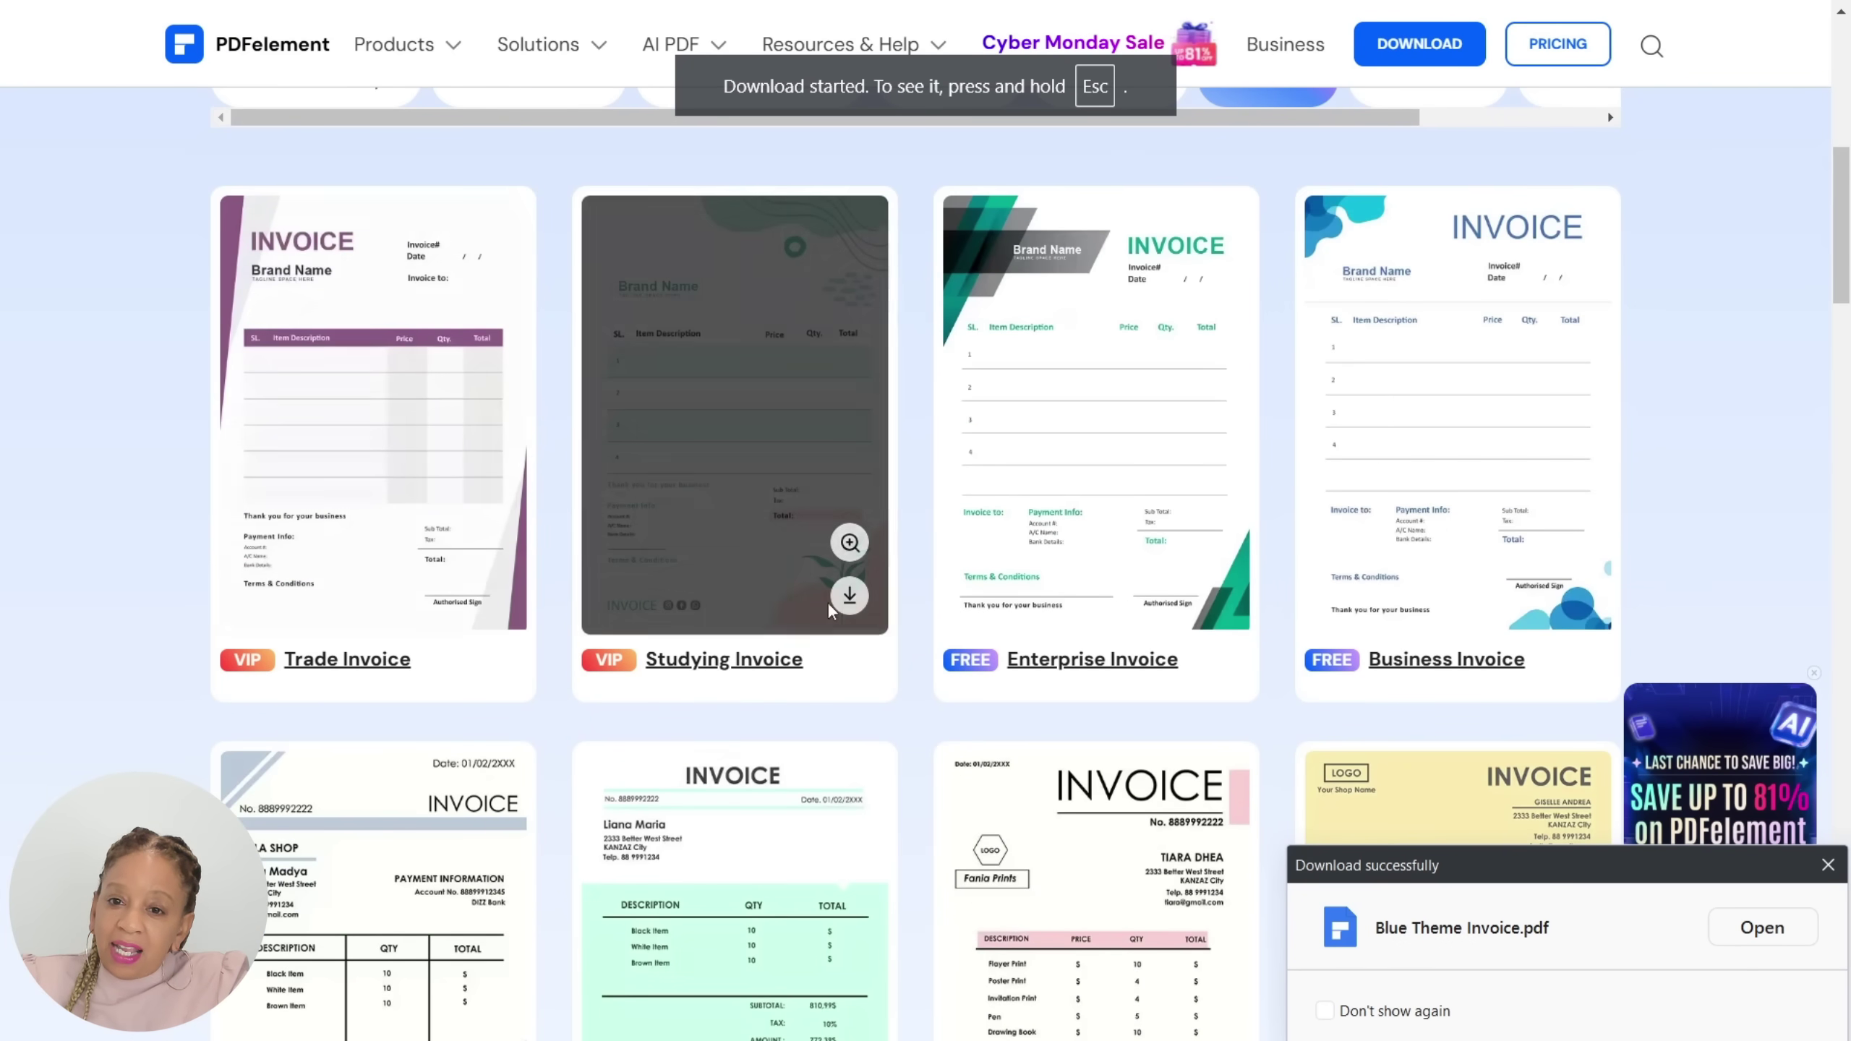
scroll(1696, 655, up, 2)
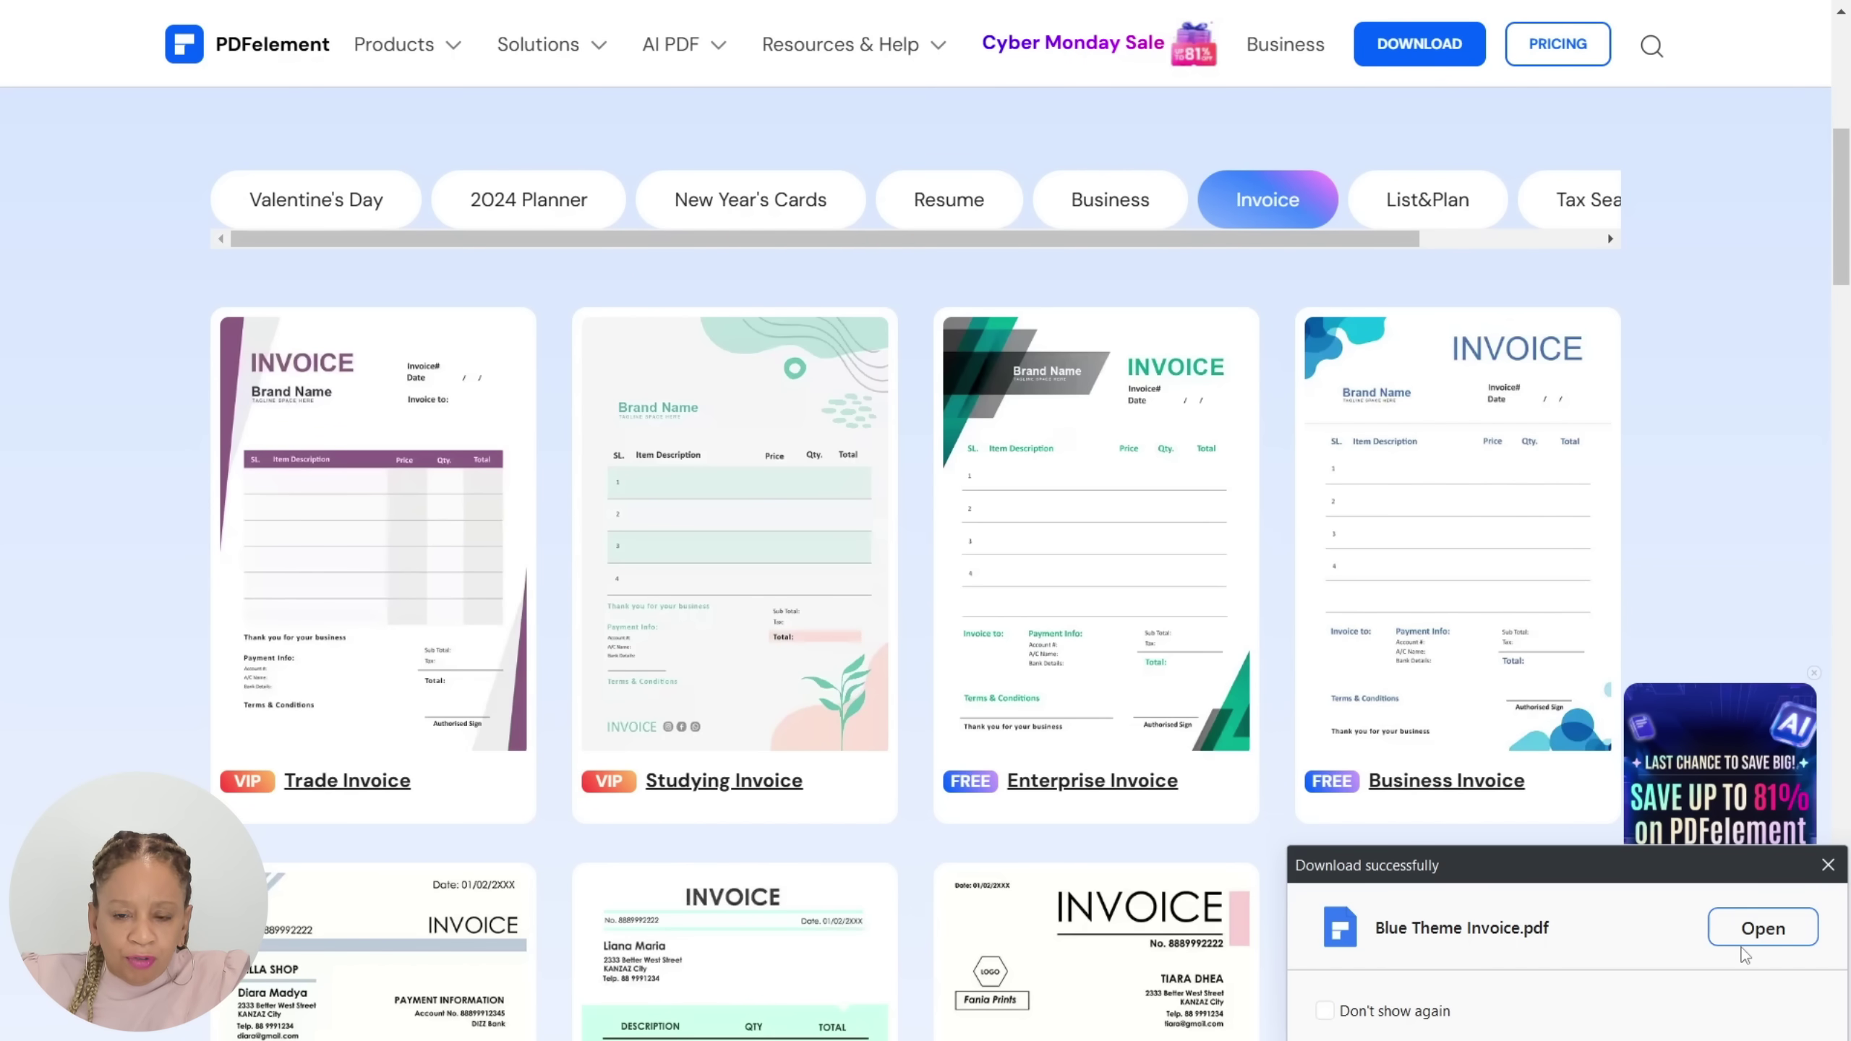
click(1764, 928)
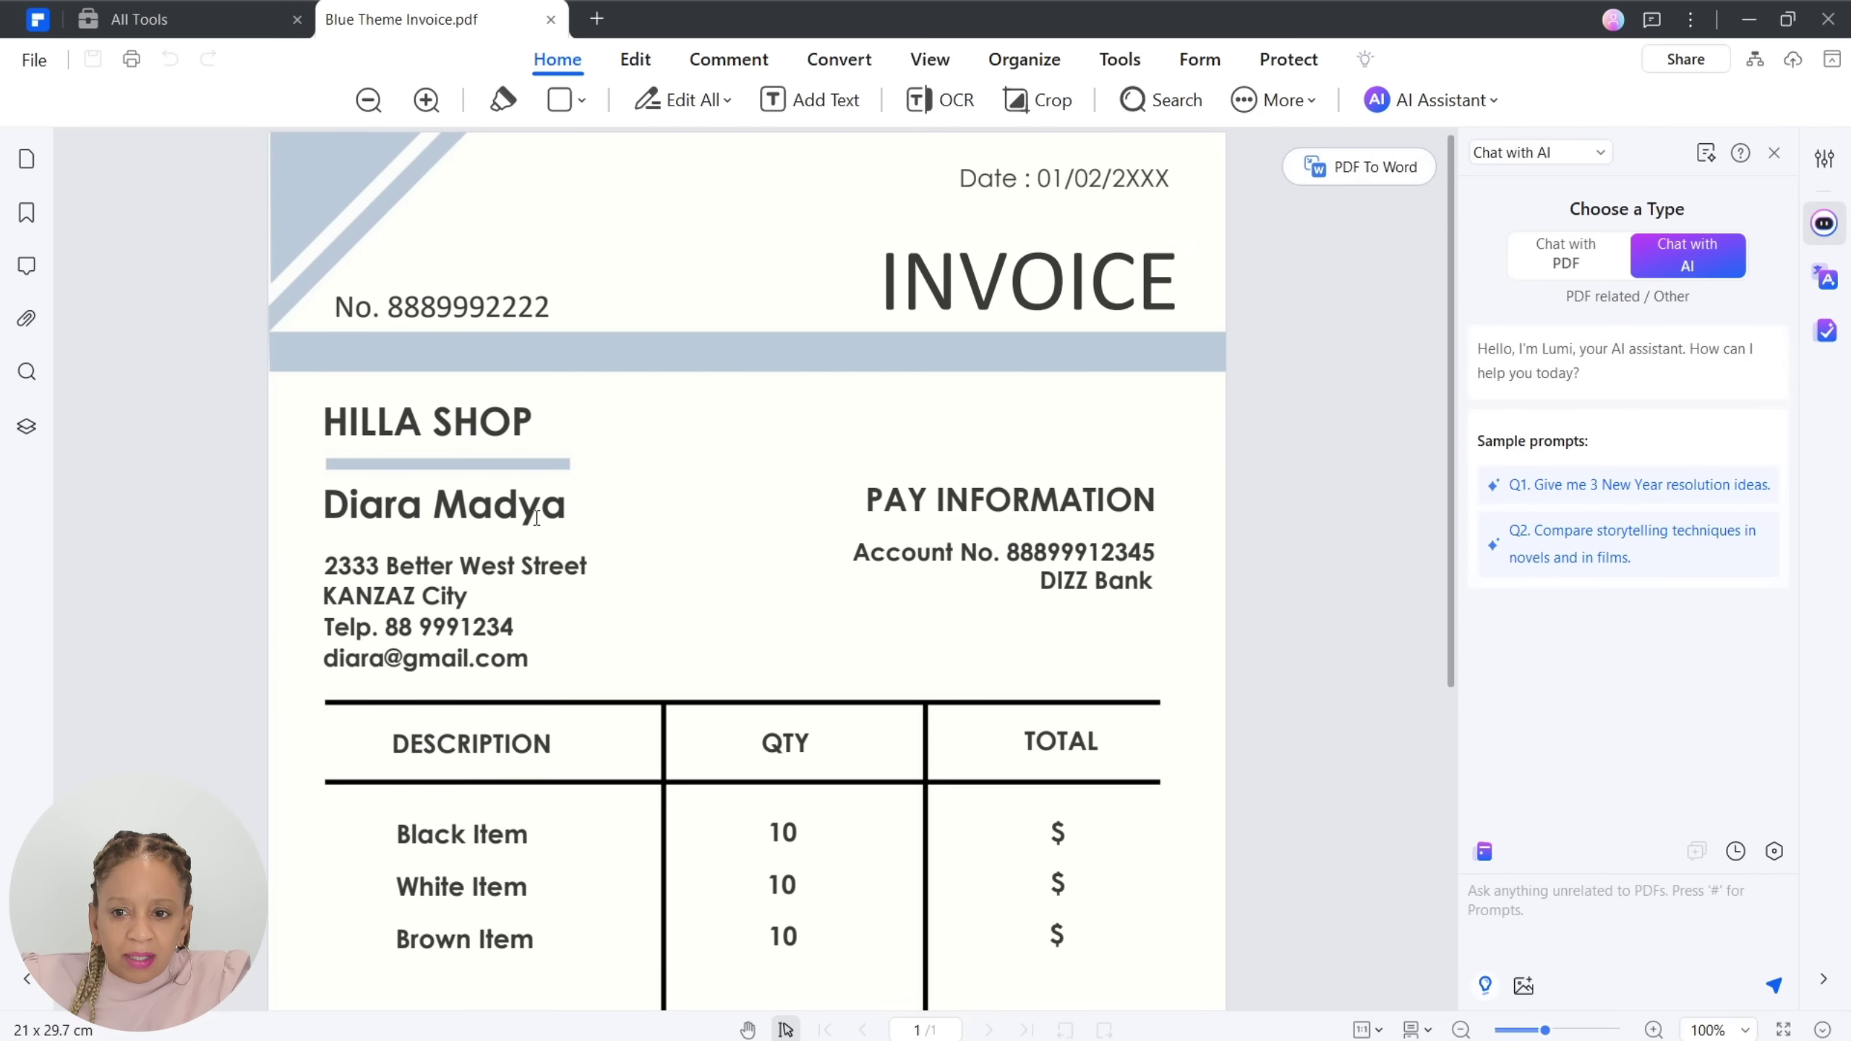
- Replace the shop name HILLA SHOP with 'Inside Your Hustle' and widen its text box
click(635, 59)
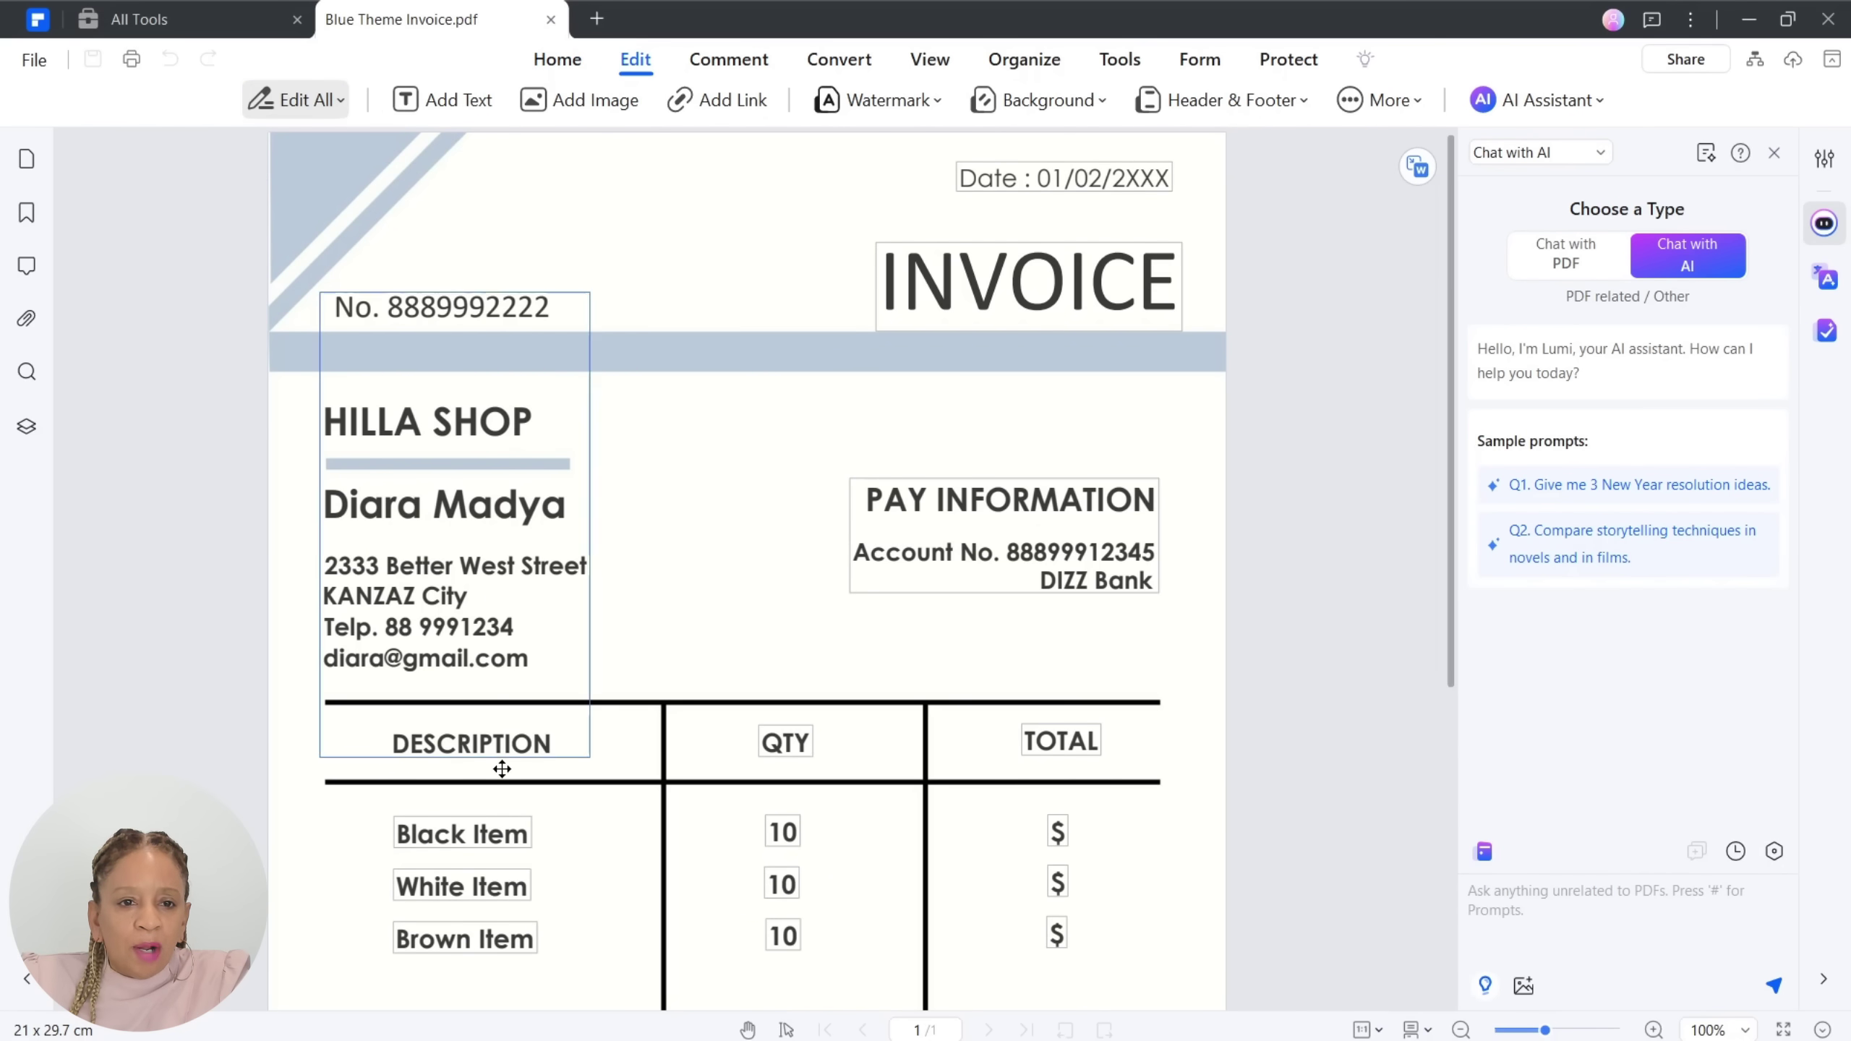
click(526, 840)
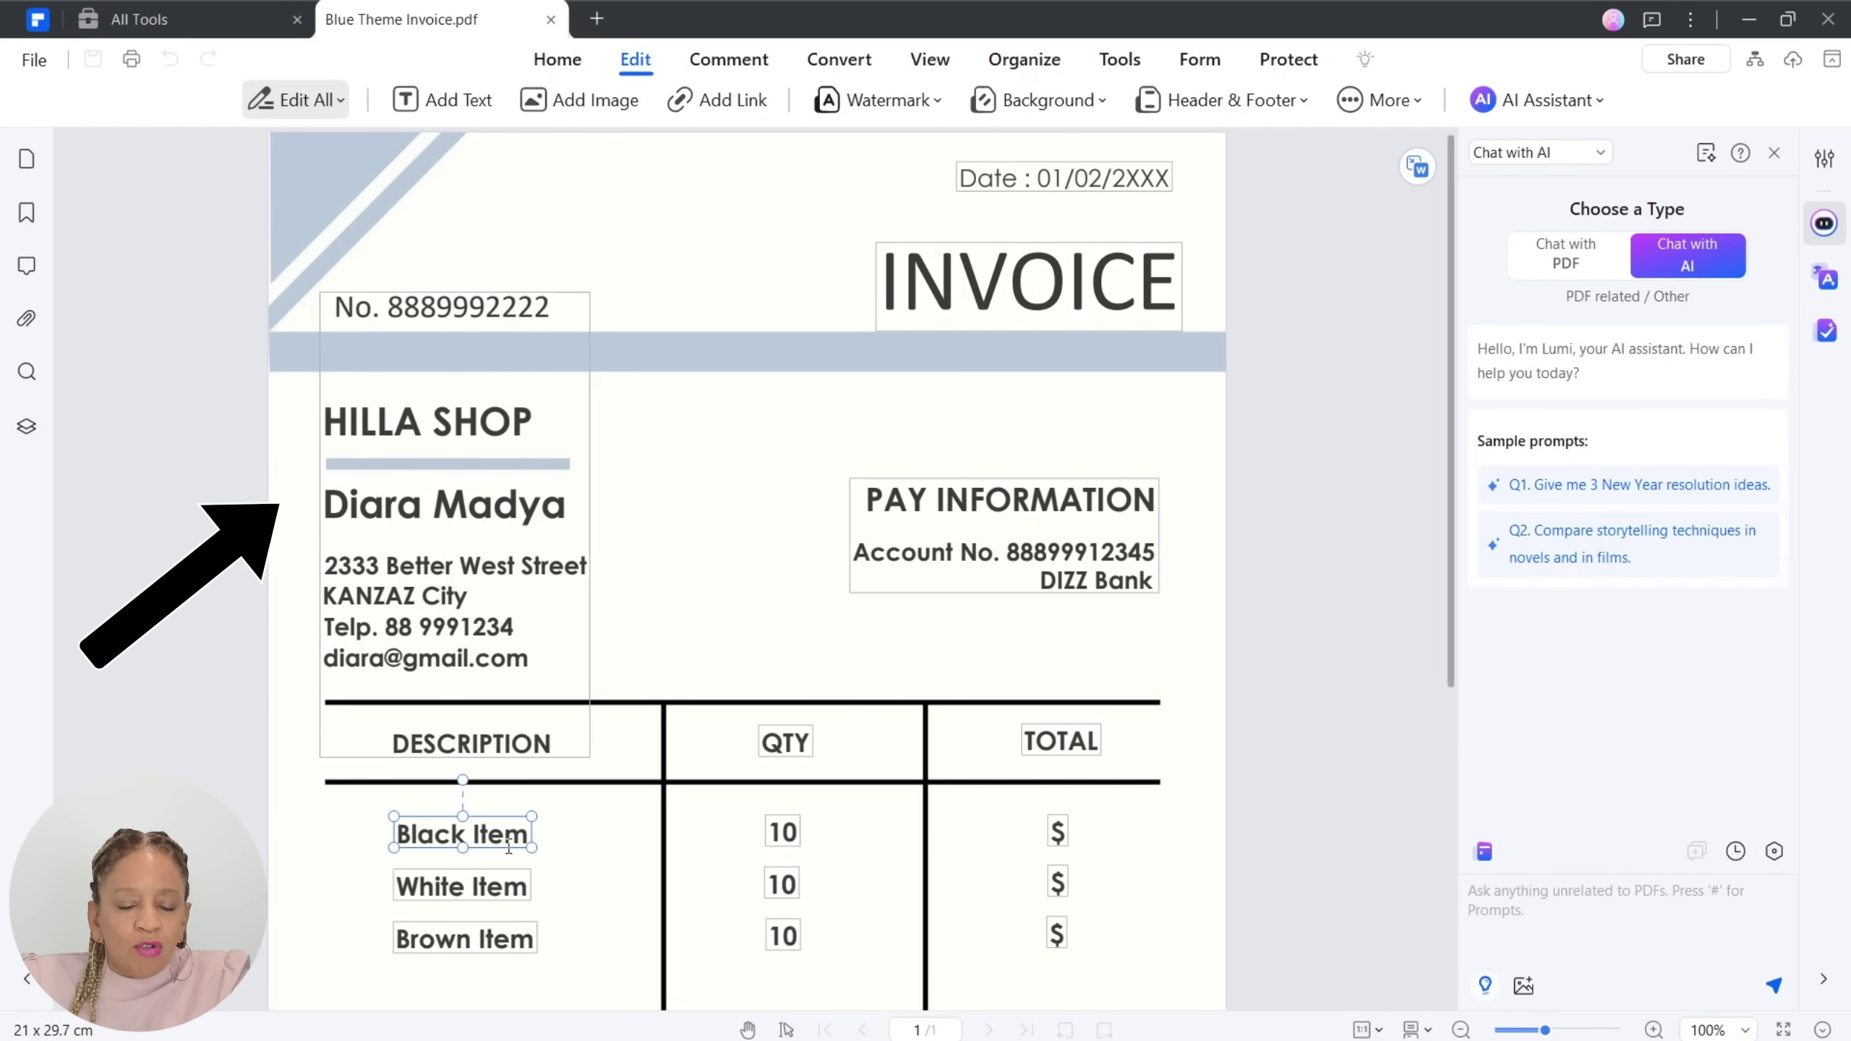
click(460, 421)
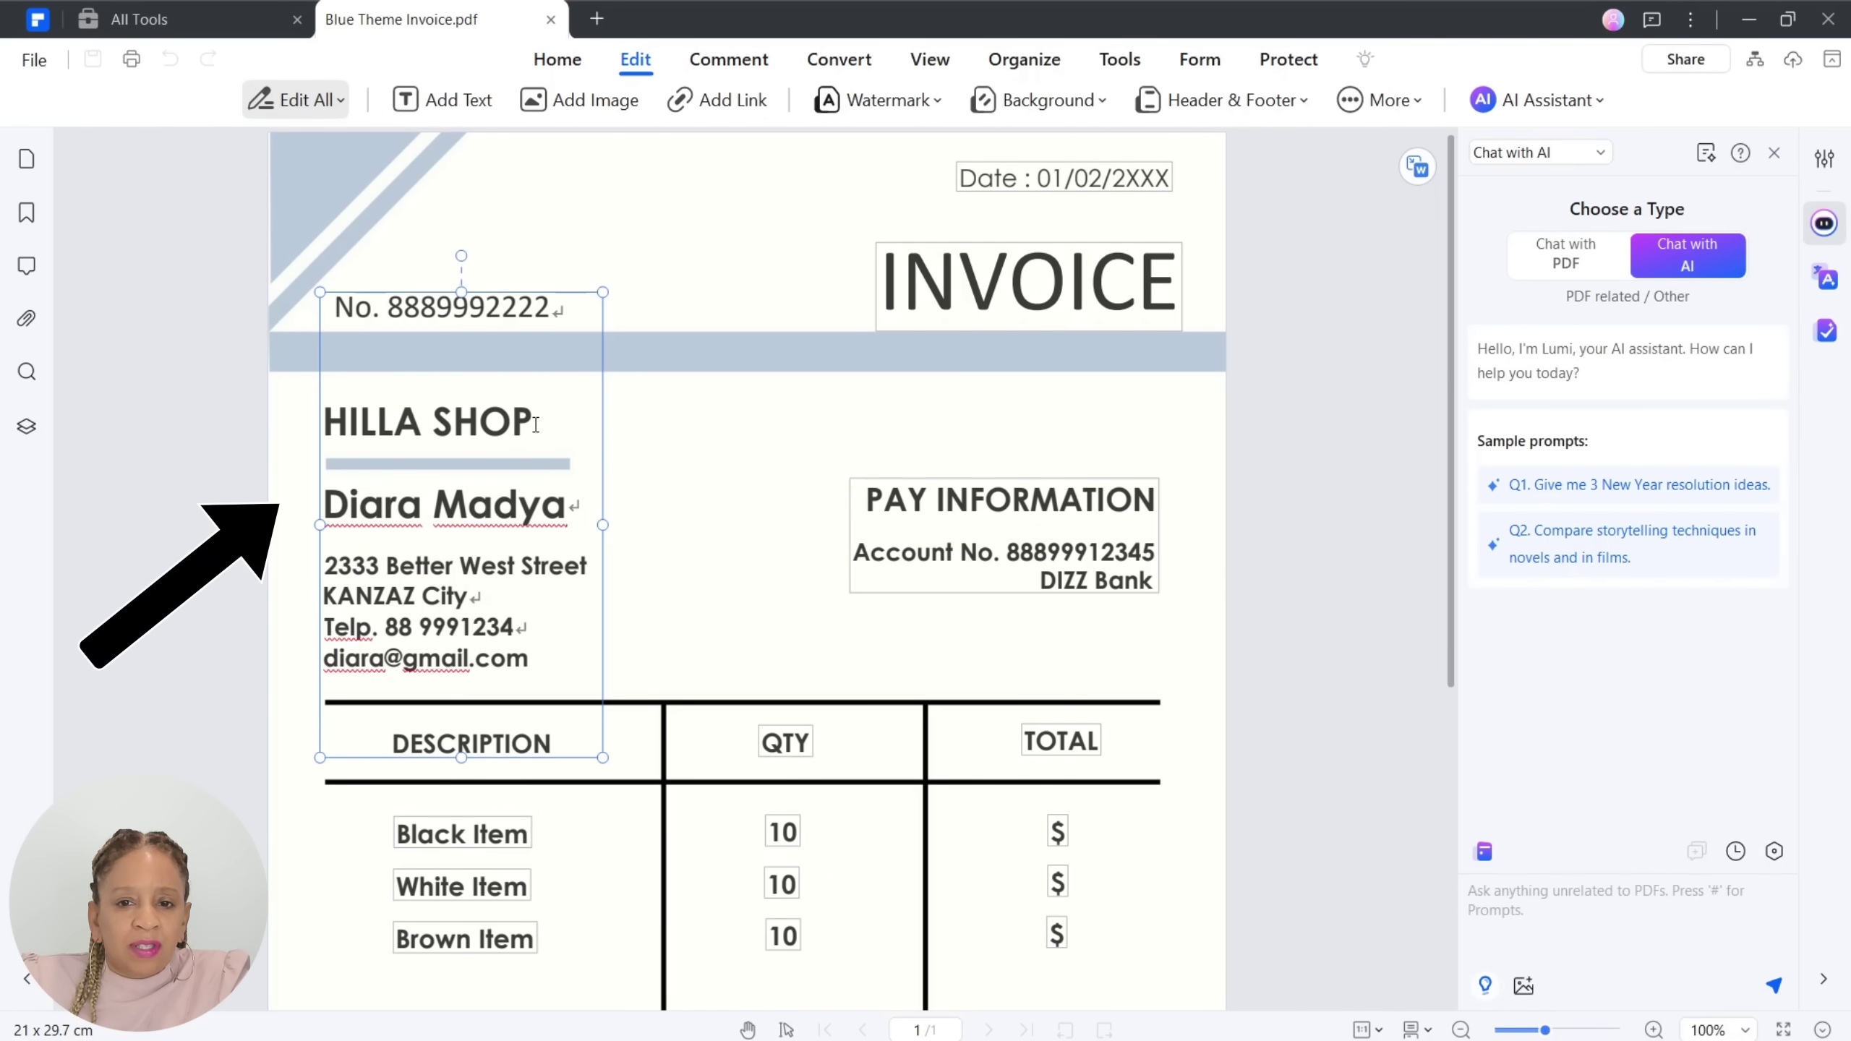
drag(536, 425, 322, 424)
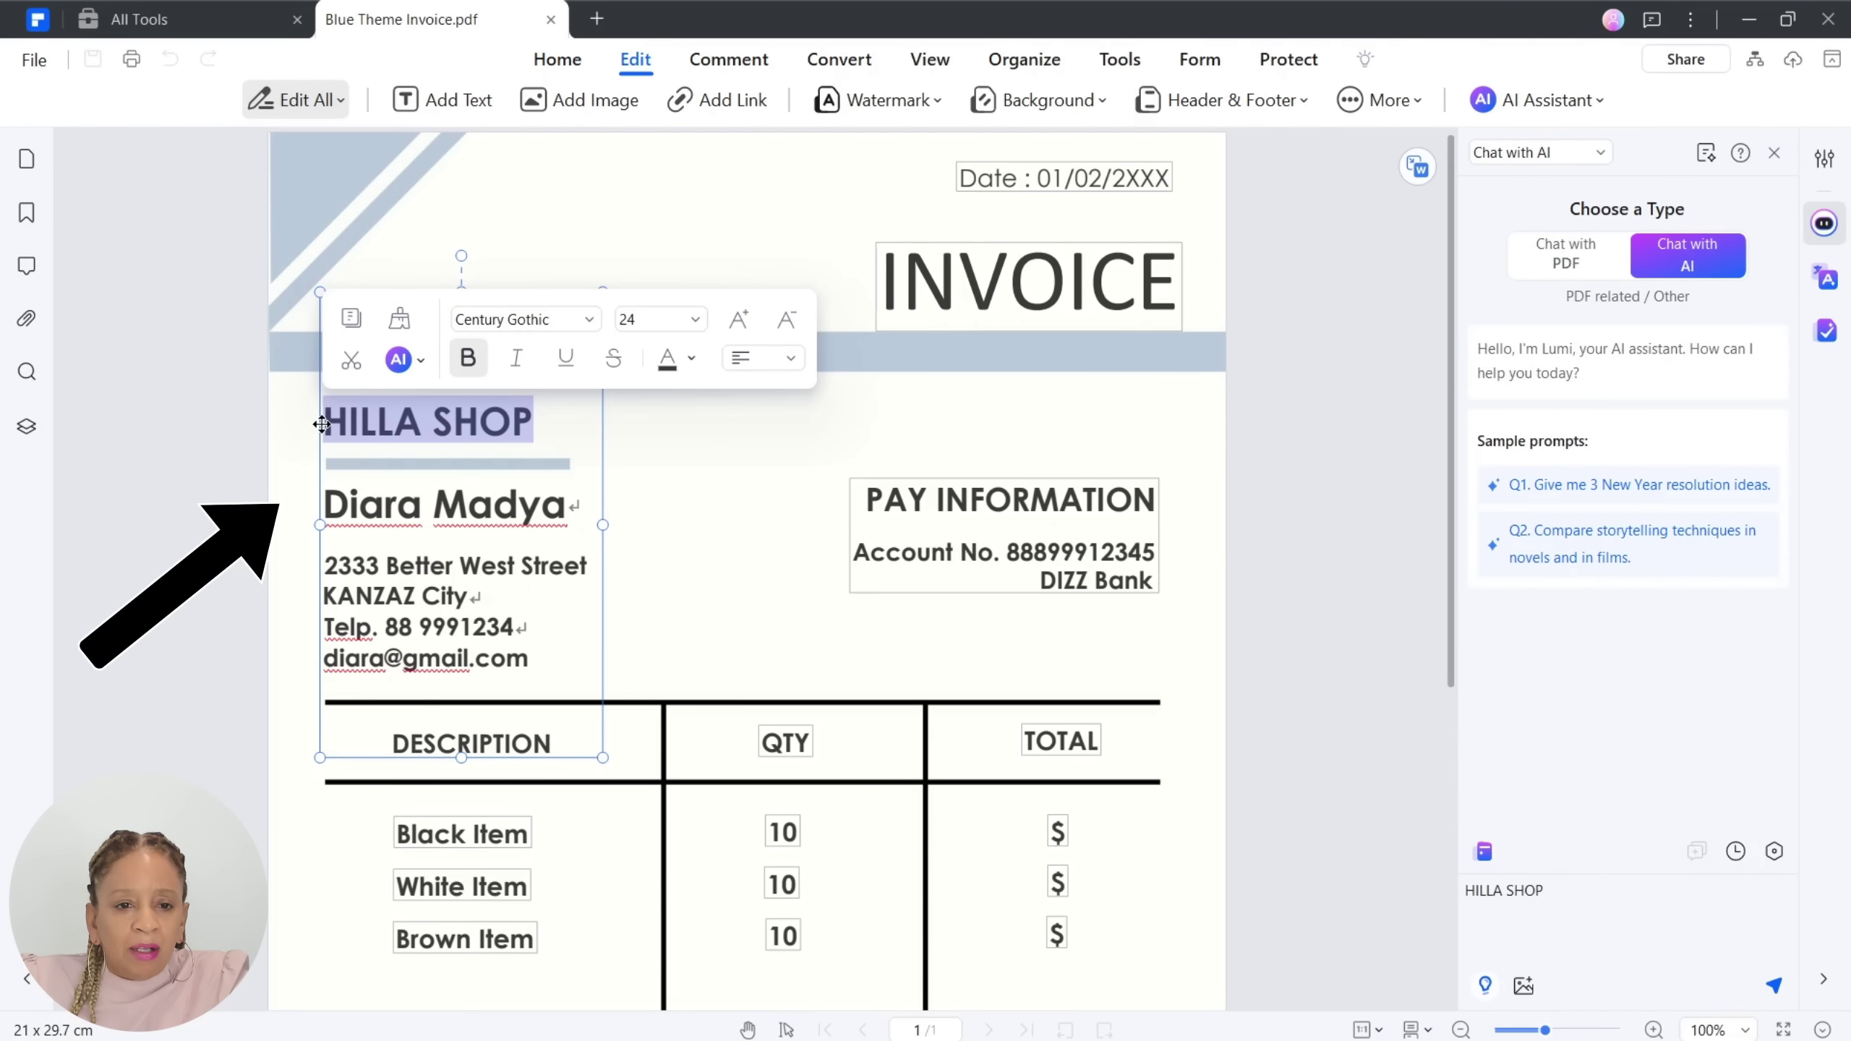
text(Inside)
key(Return)
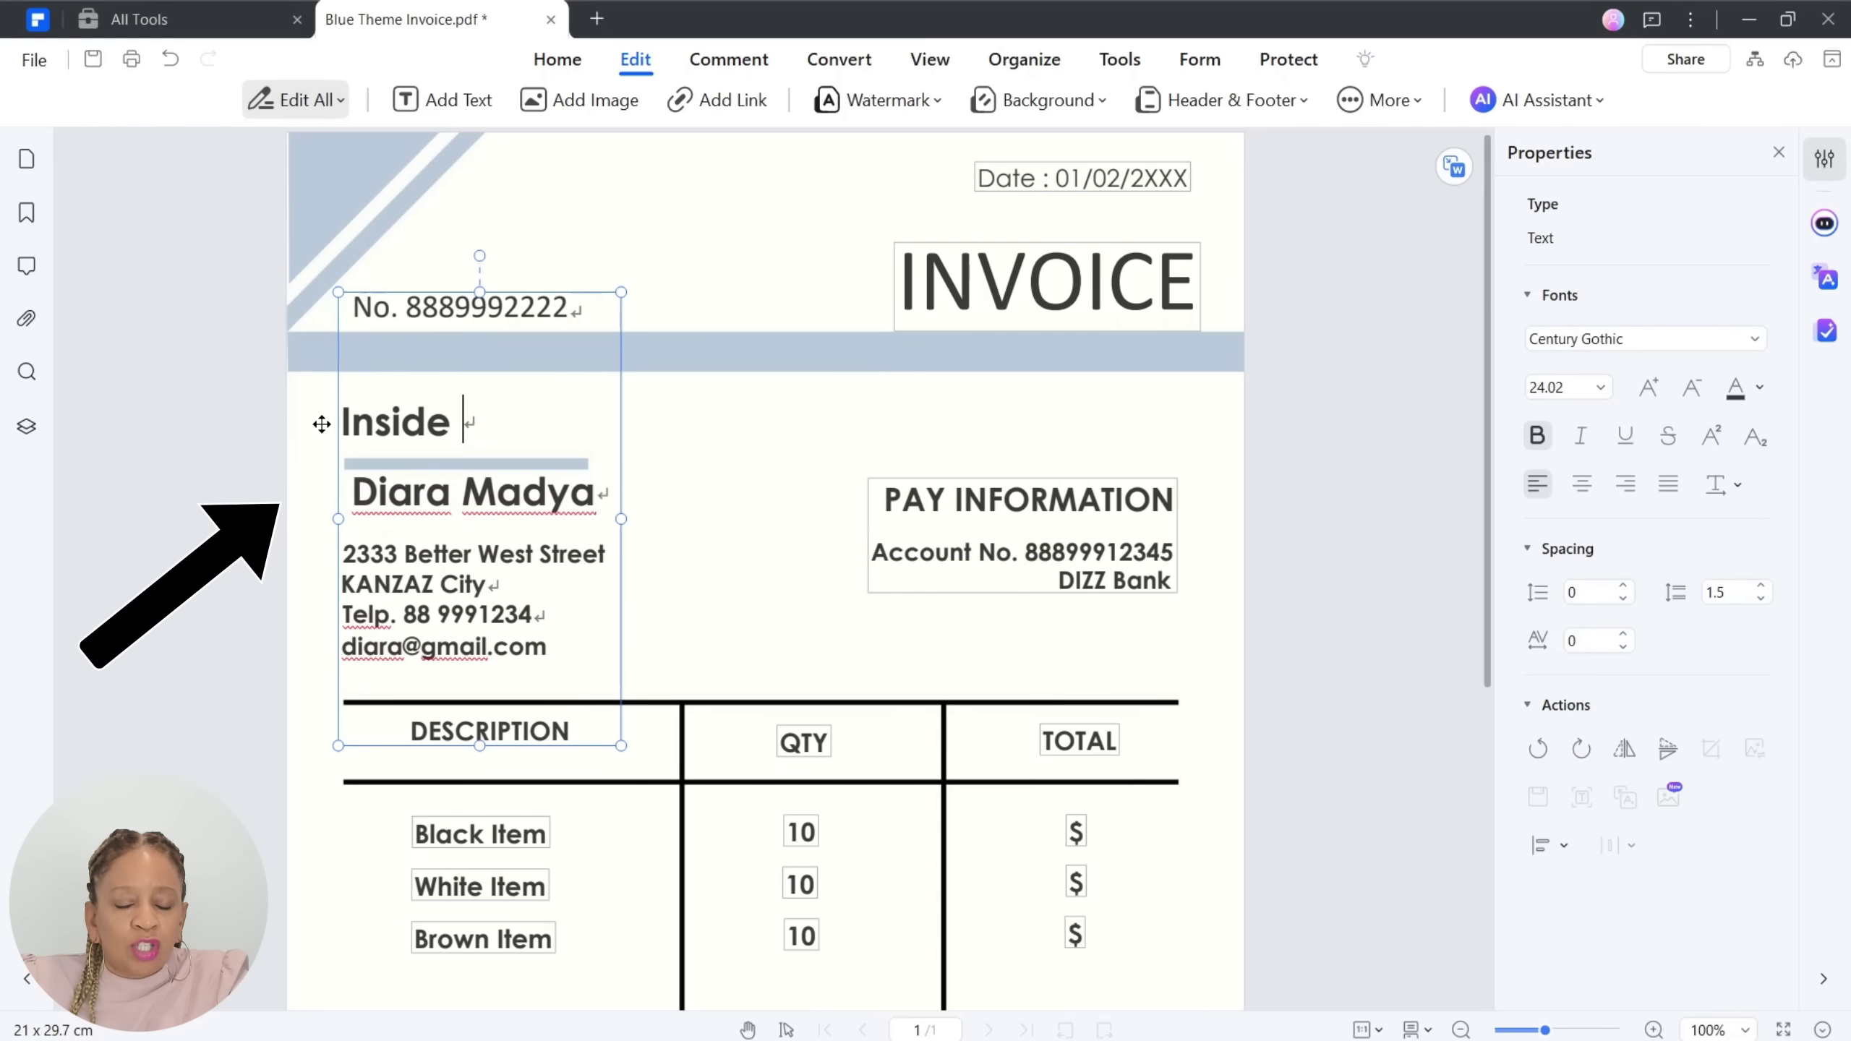
text(Your )
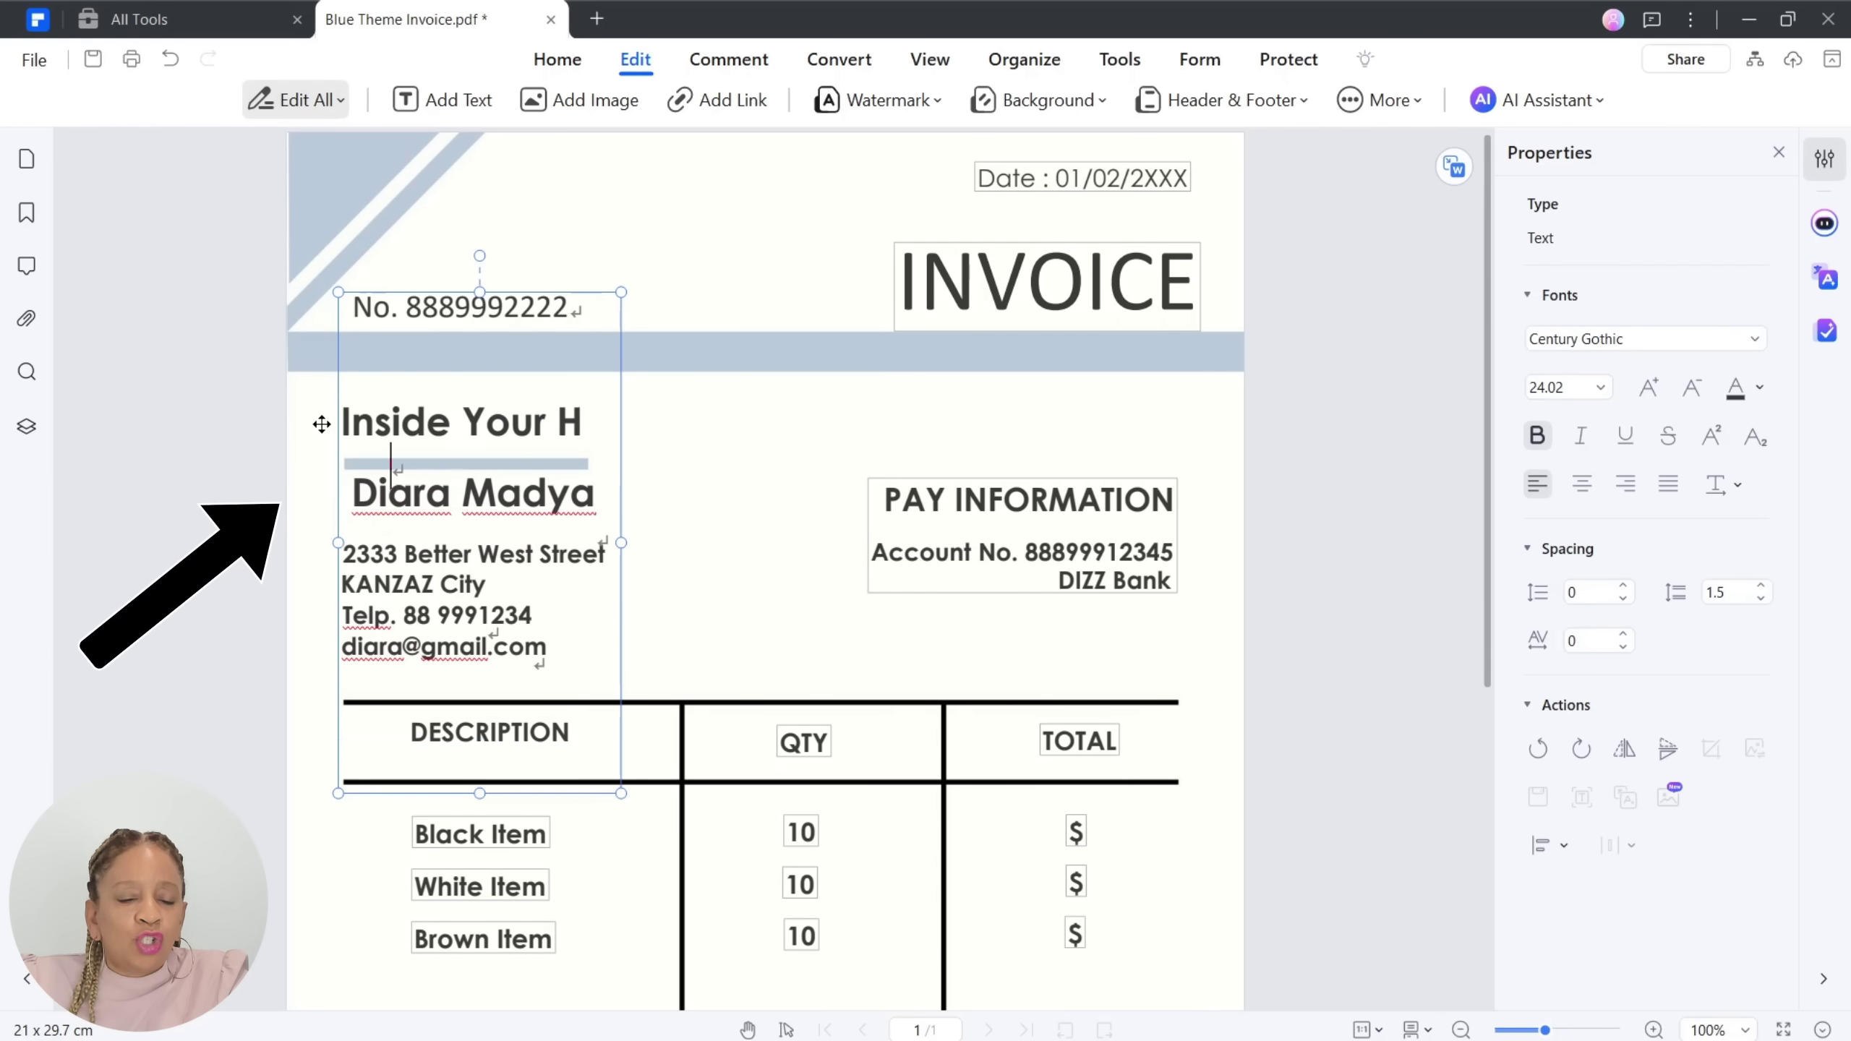
text(Hustle)
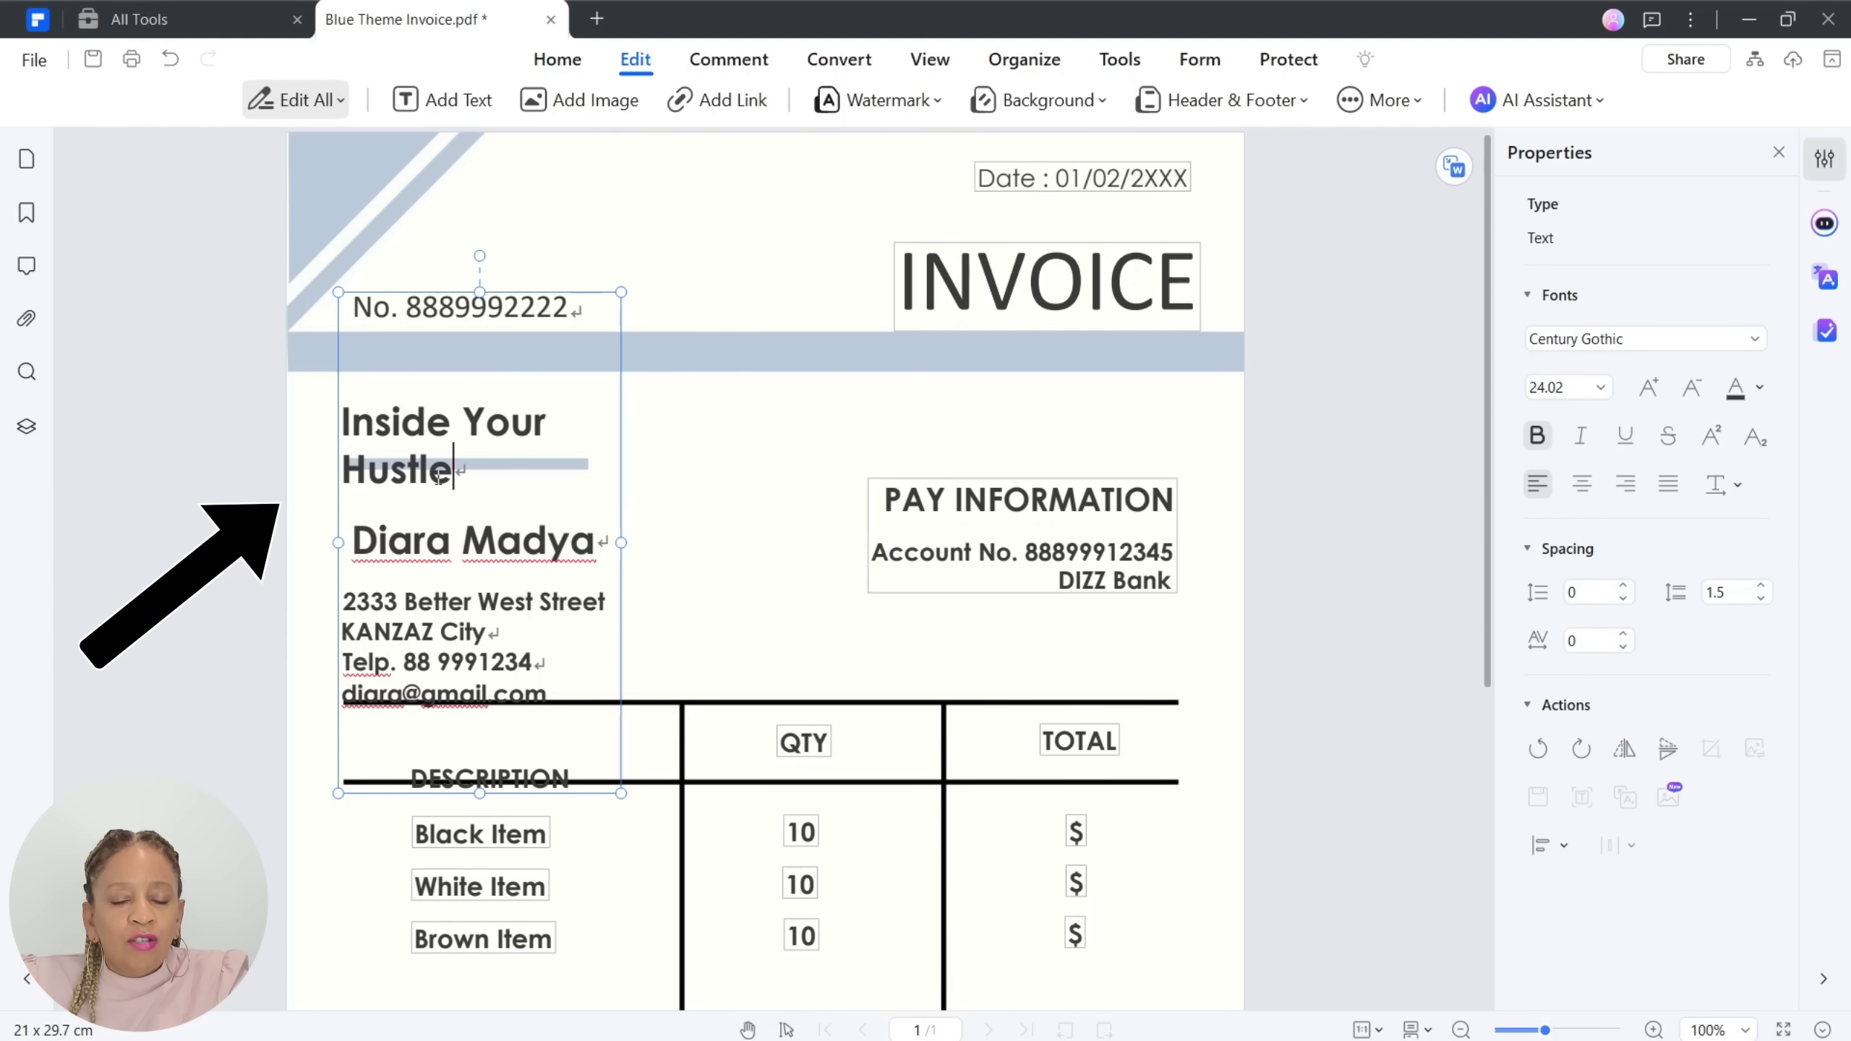
drag(624, 543, 680, 520)
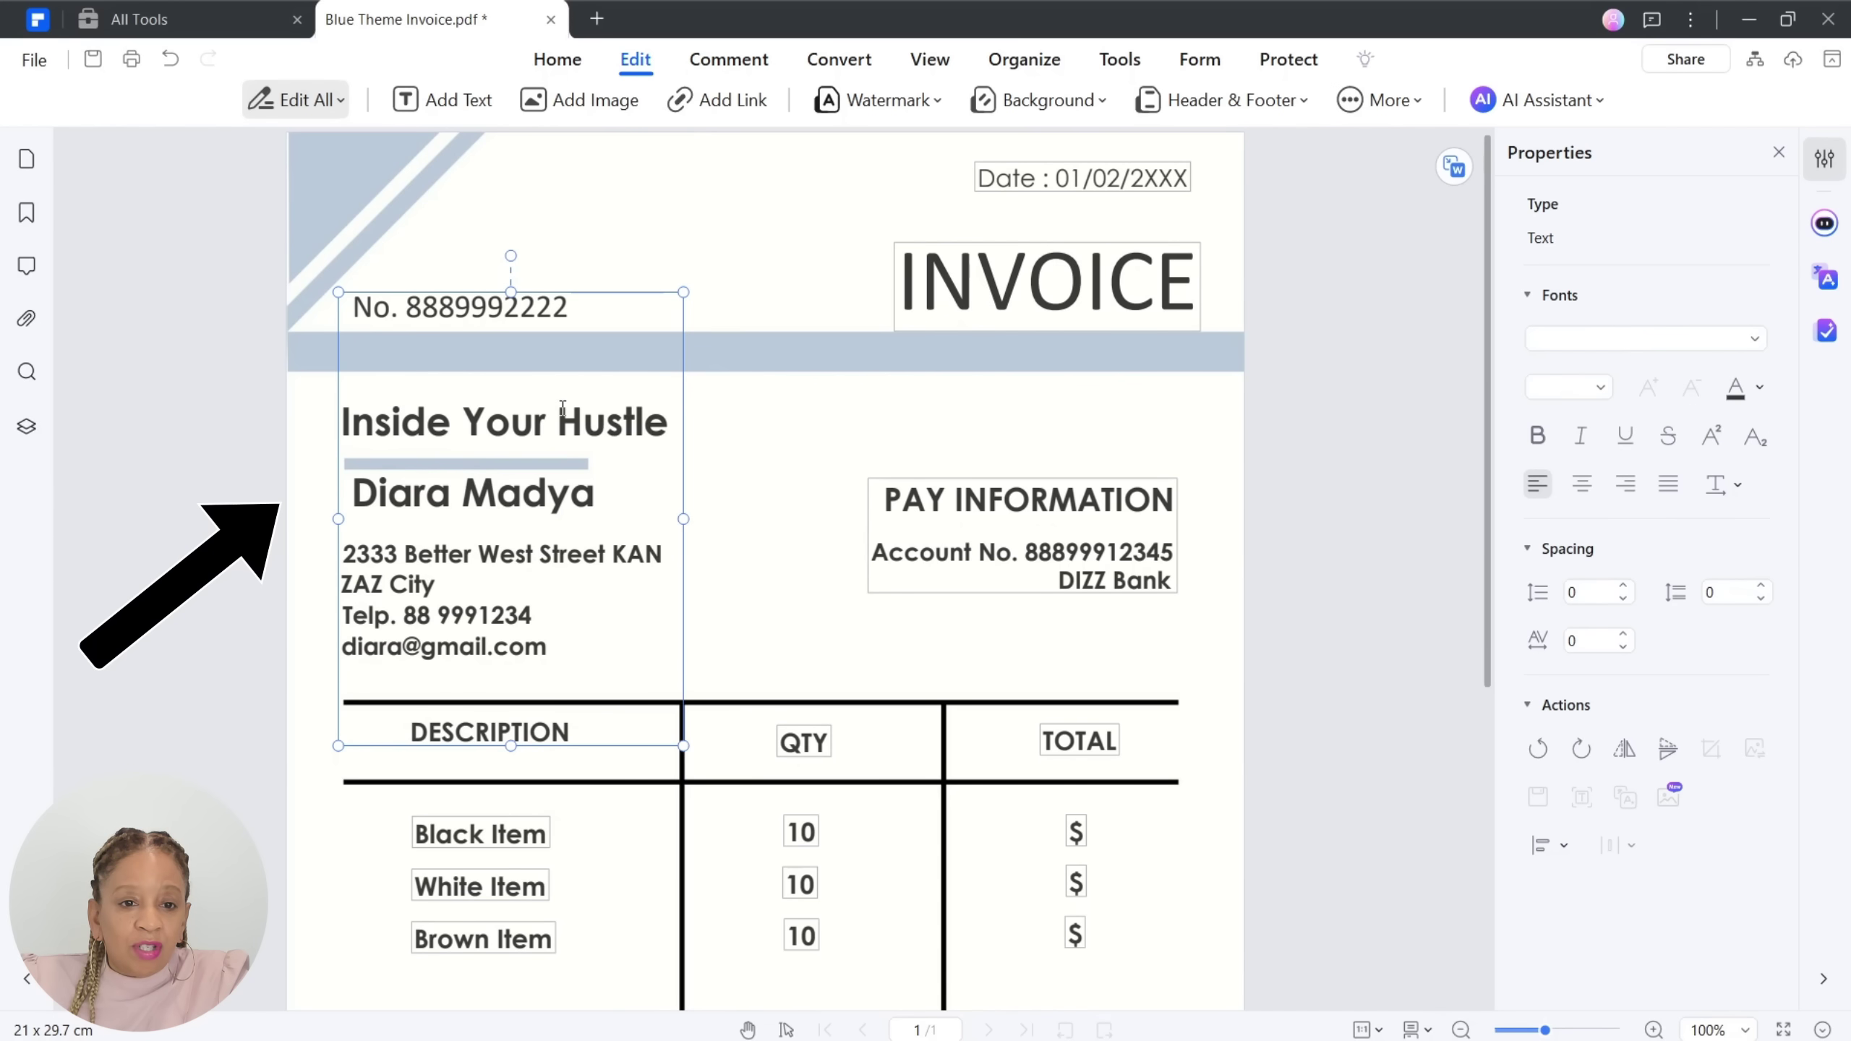
- Replace the invoice's customer name with a new name
click(580, 410)
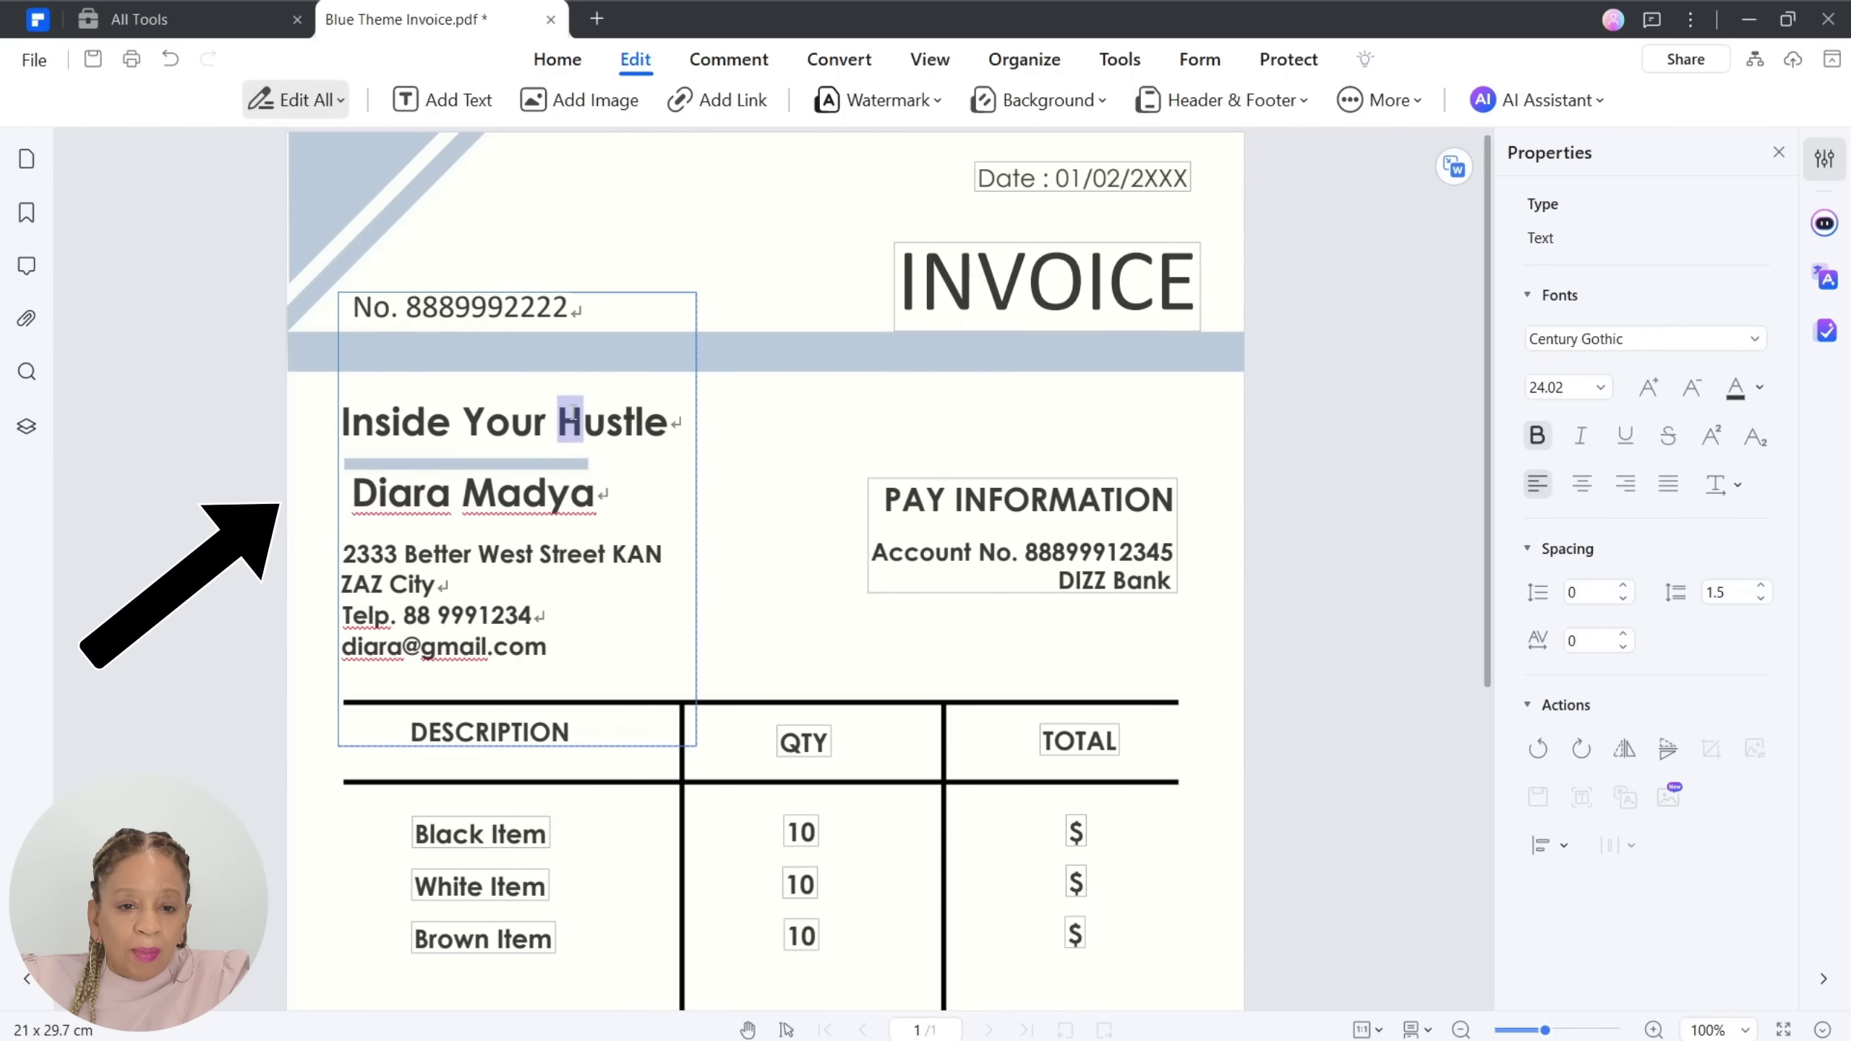
click(576, 495)
drag(600, 498, 356, 500)
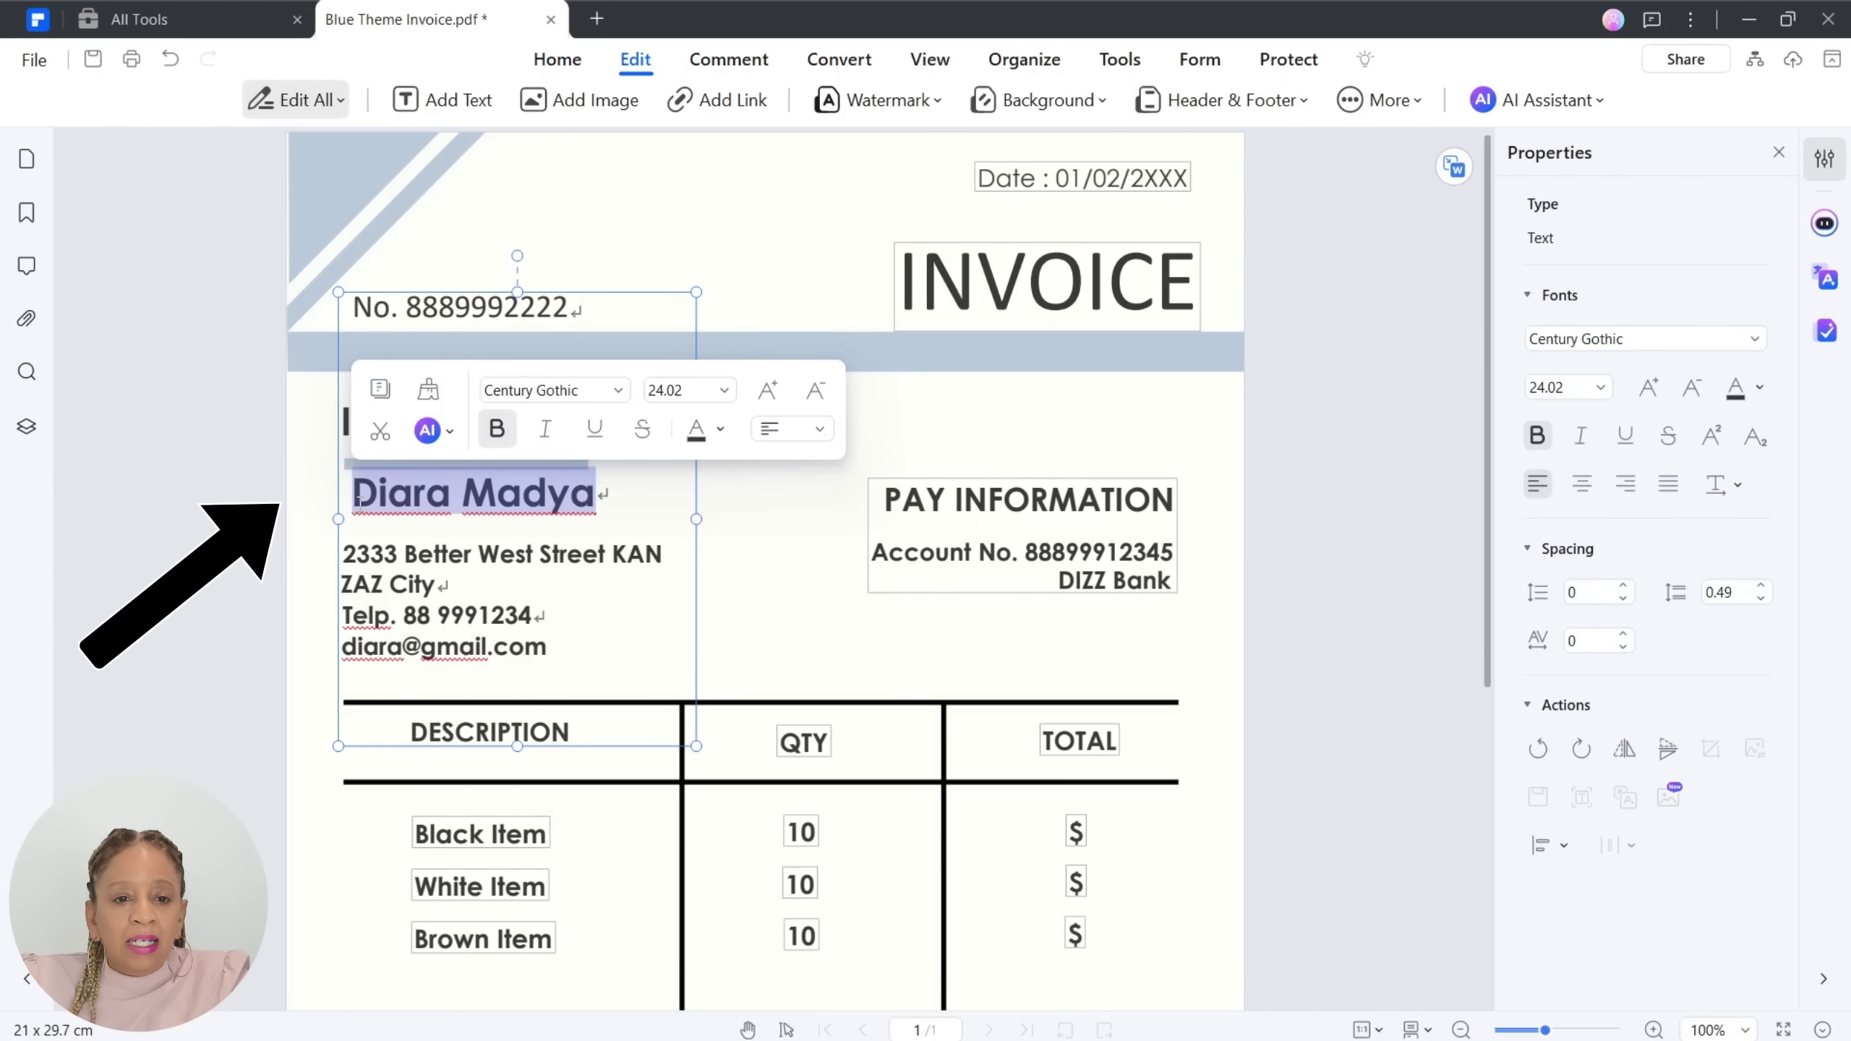
text(CeCe)
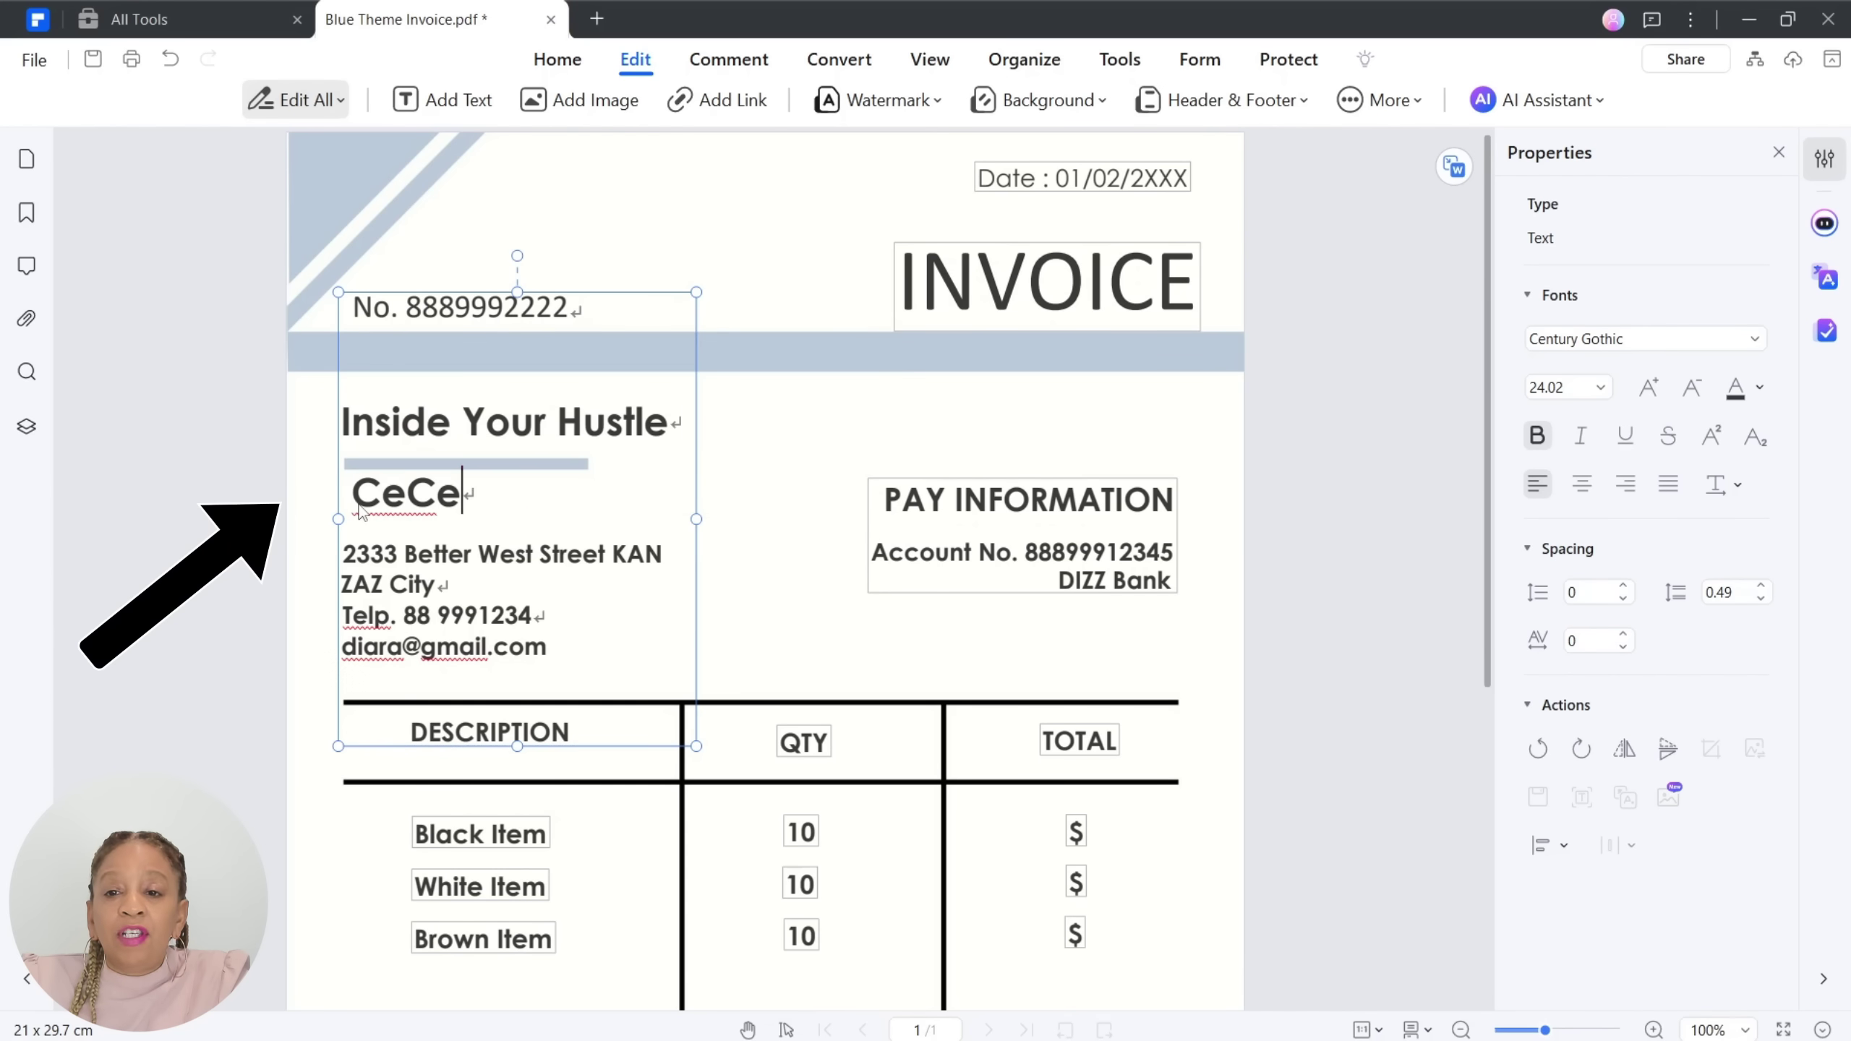
click(395, 552)
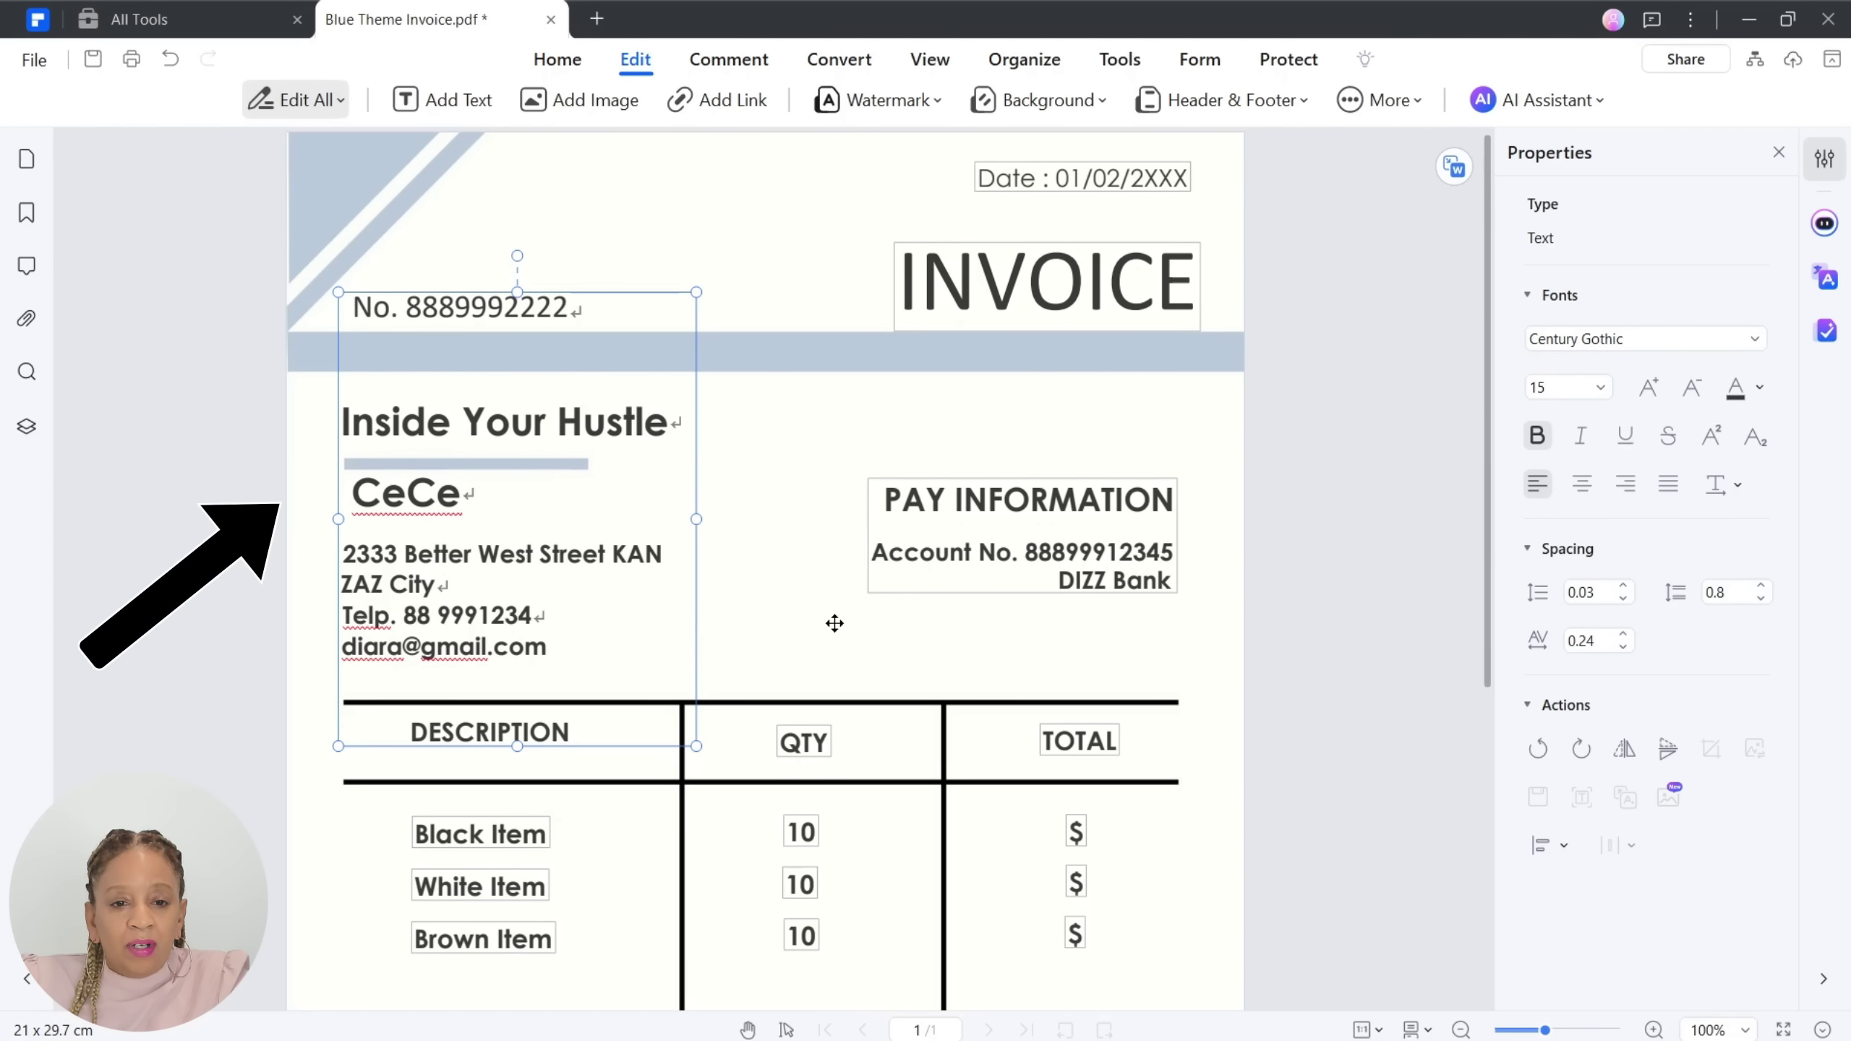
- Mistakenly change the DESCRIPTION heading to 'Video', then undo it
click(506, 834)
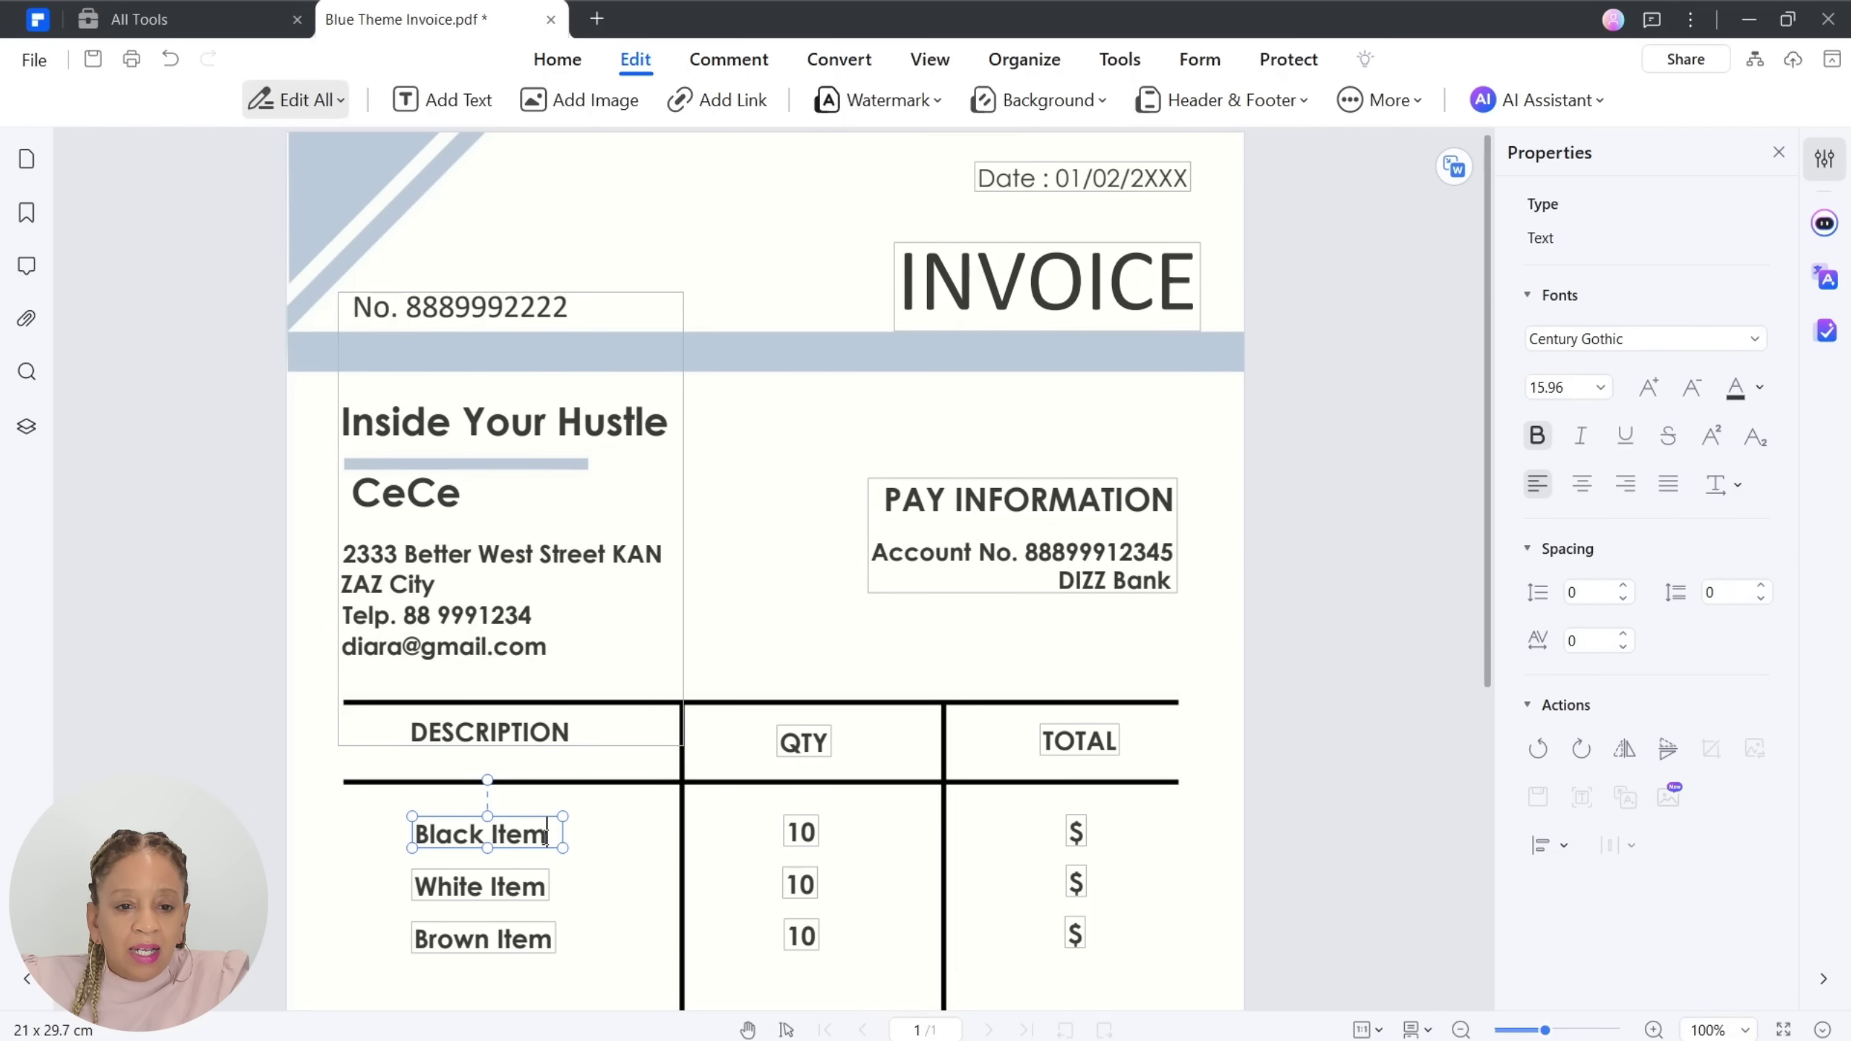
click(562, 730)
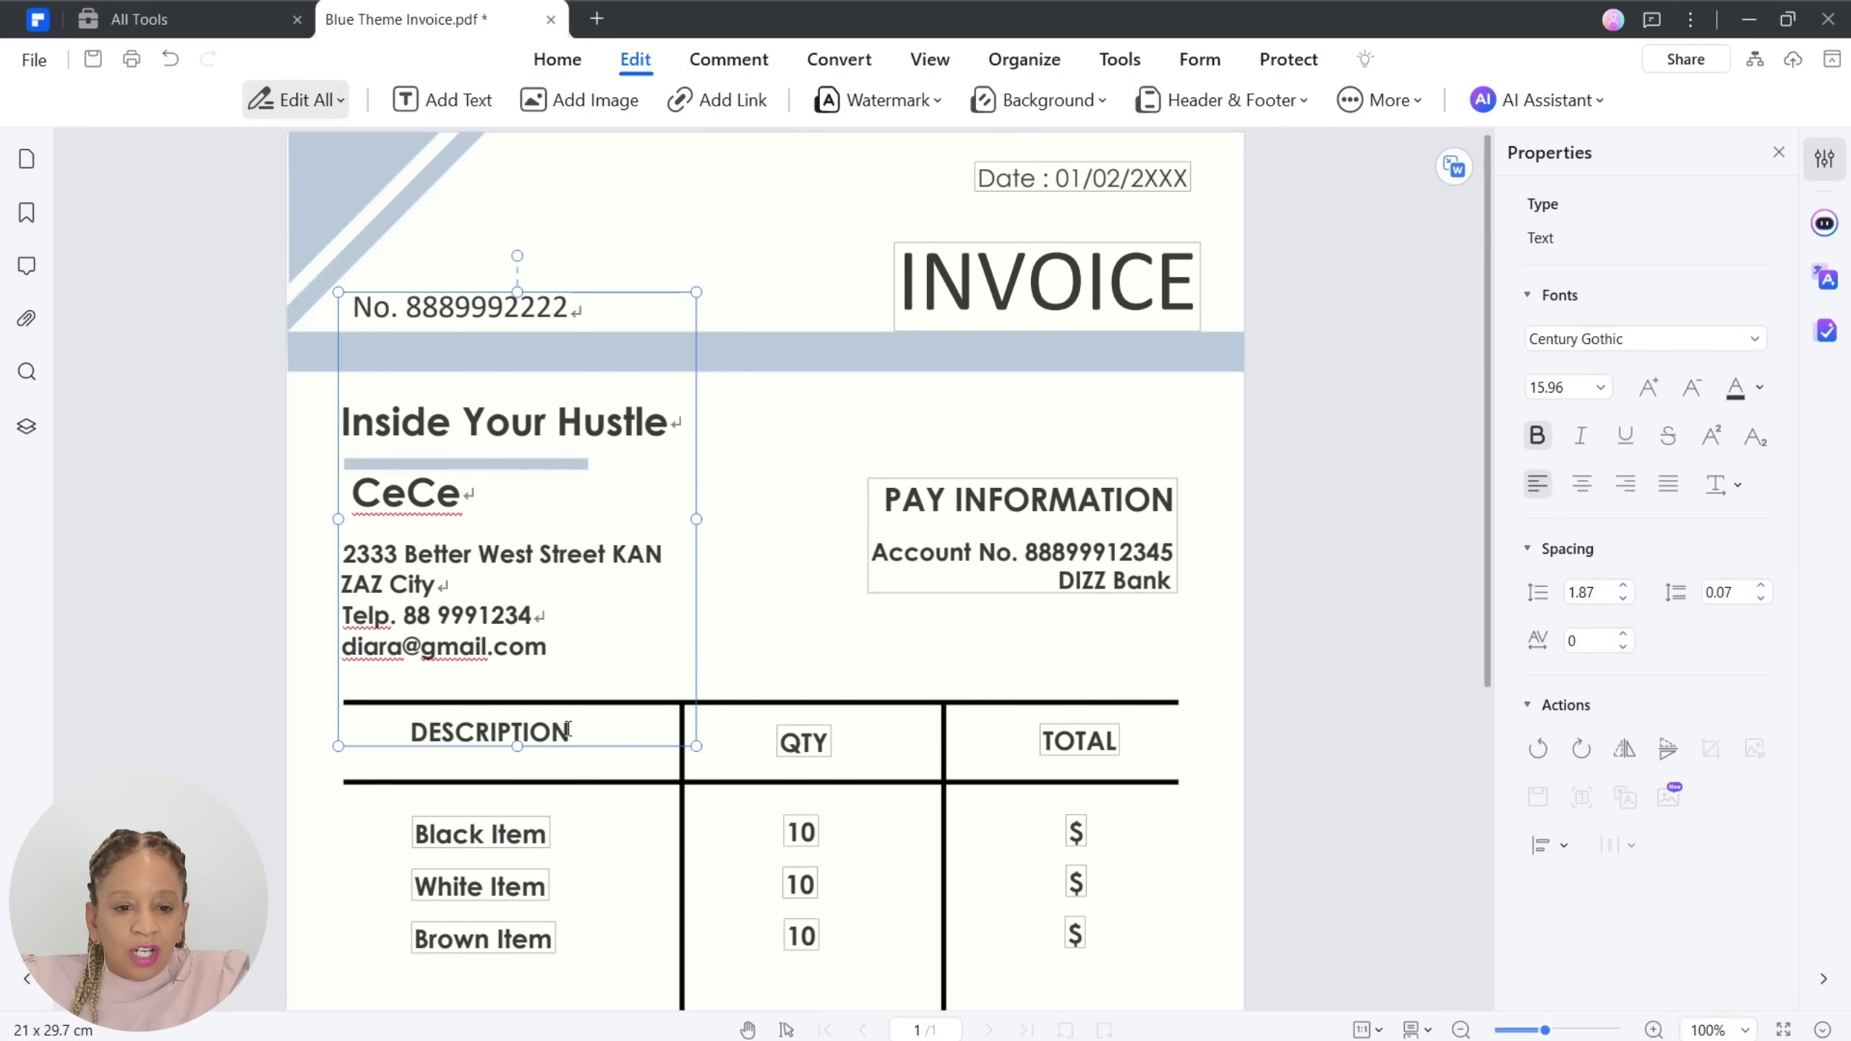
drag(565, 725, 401, 728)
text(Video)
key(Return)
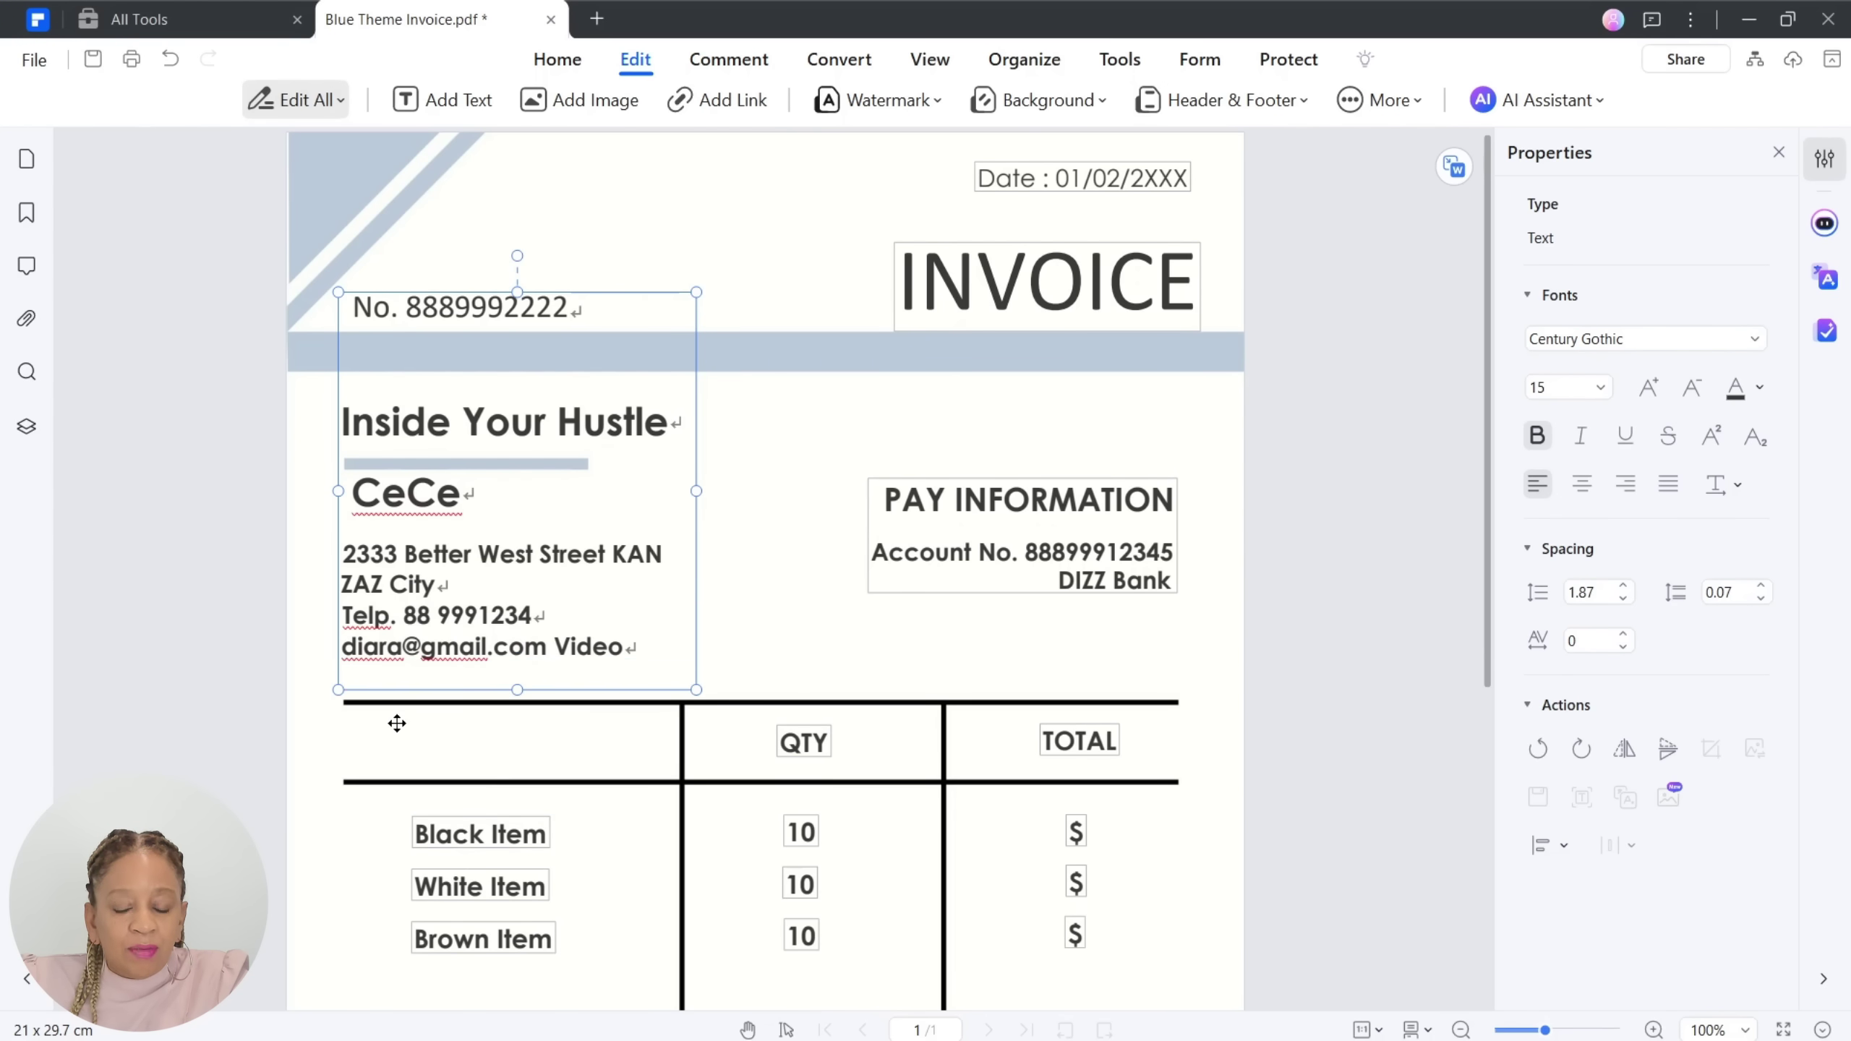
key(ctrl+z)
key(ctrl+z)
key(ctrl+z)
key(ctrl+z)
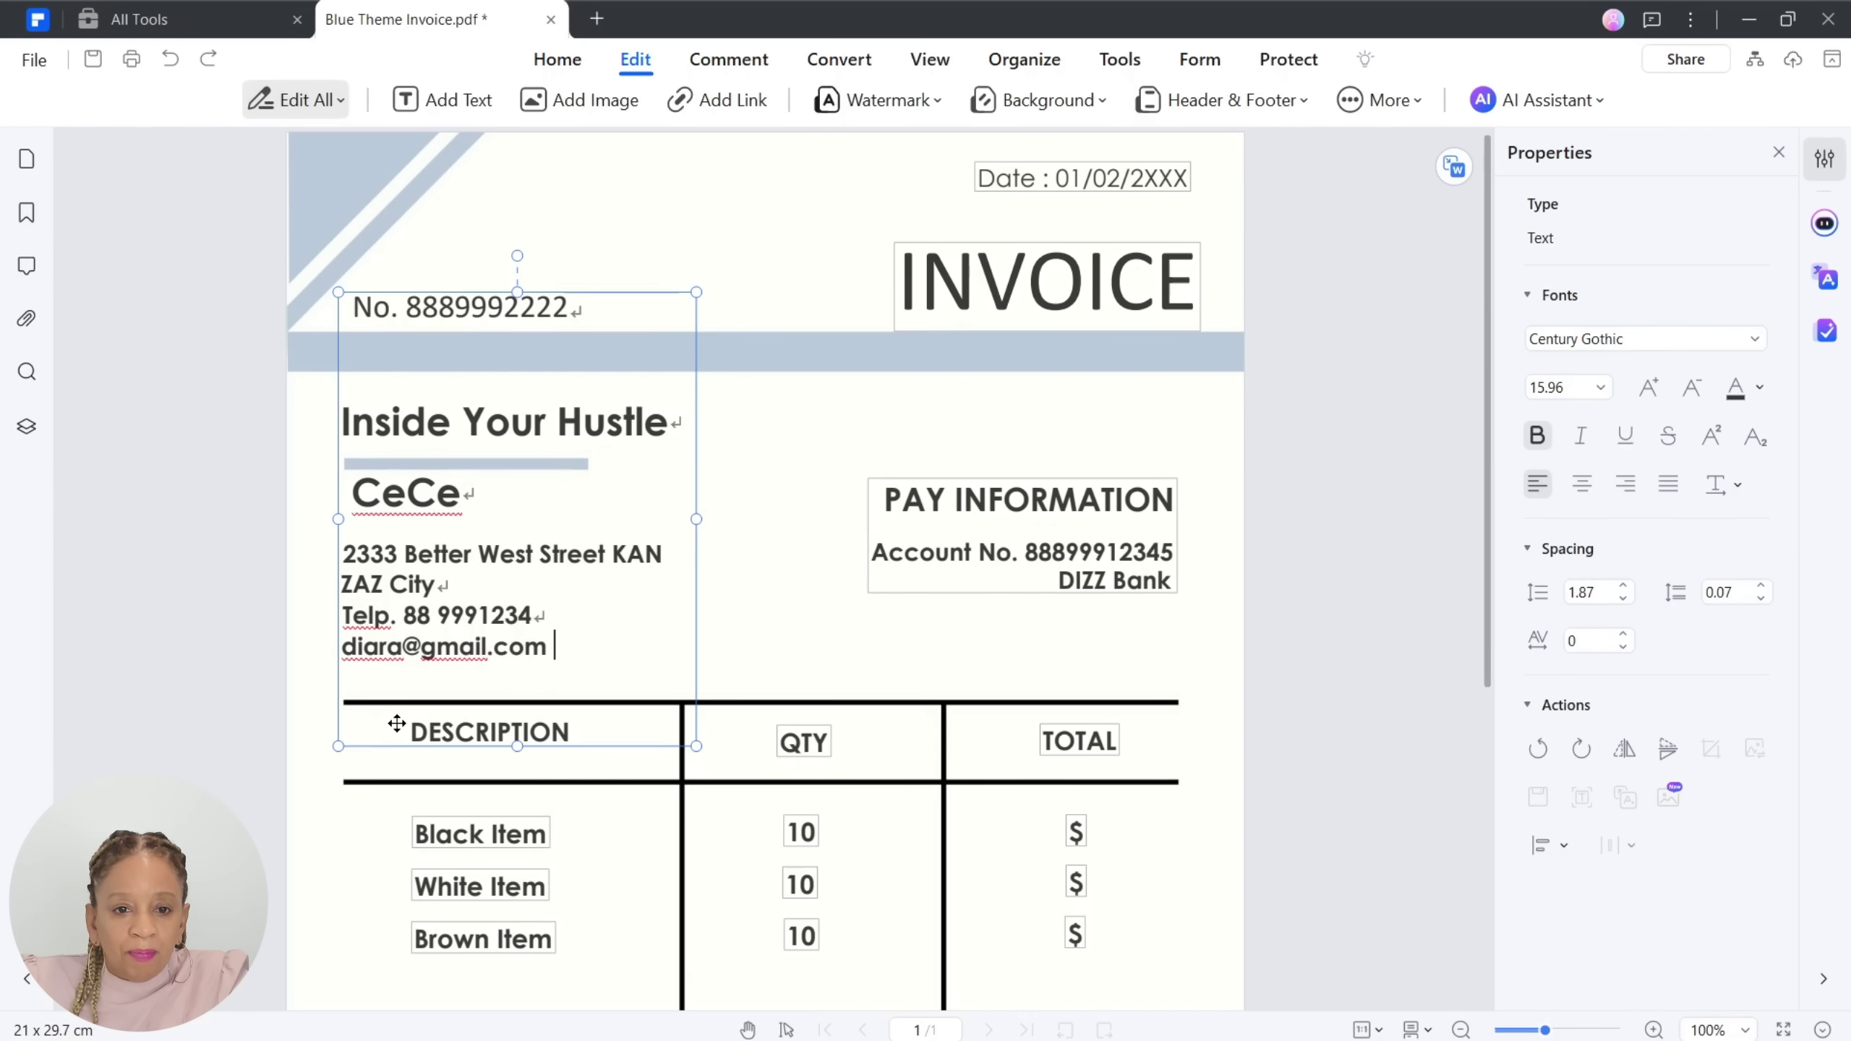
- Rename the first two line items to 'Video #1' and 'Video # 2'
click(436, 832)
double_click(436, 832)
click(548, 842)
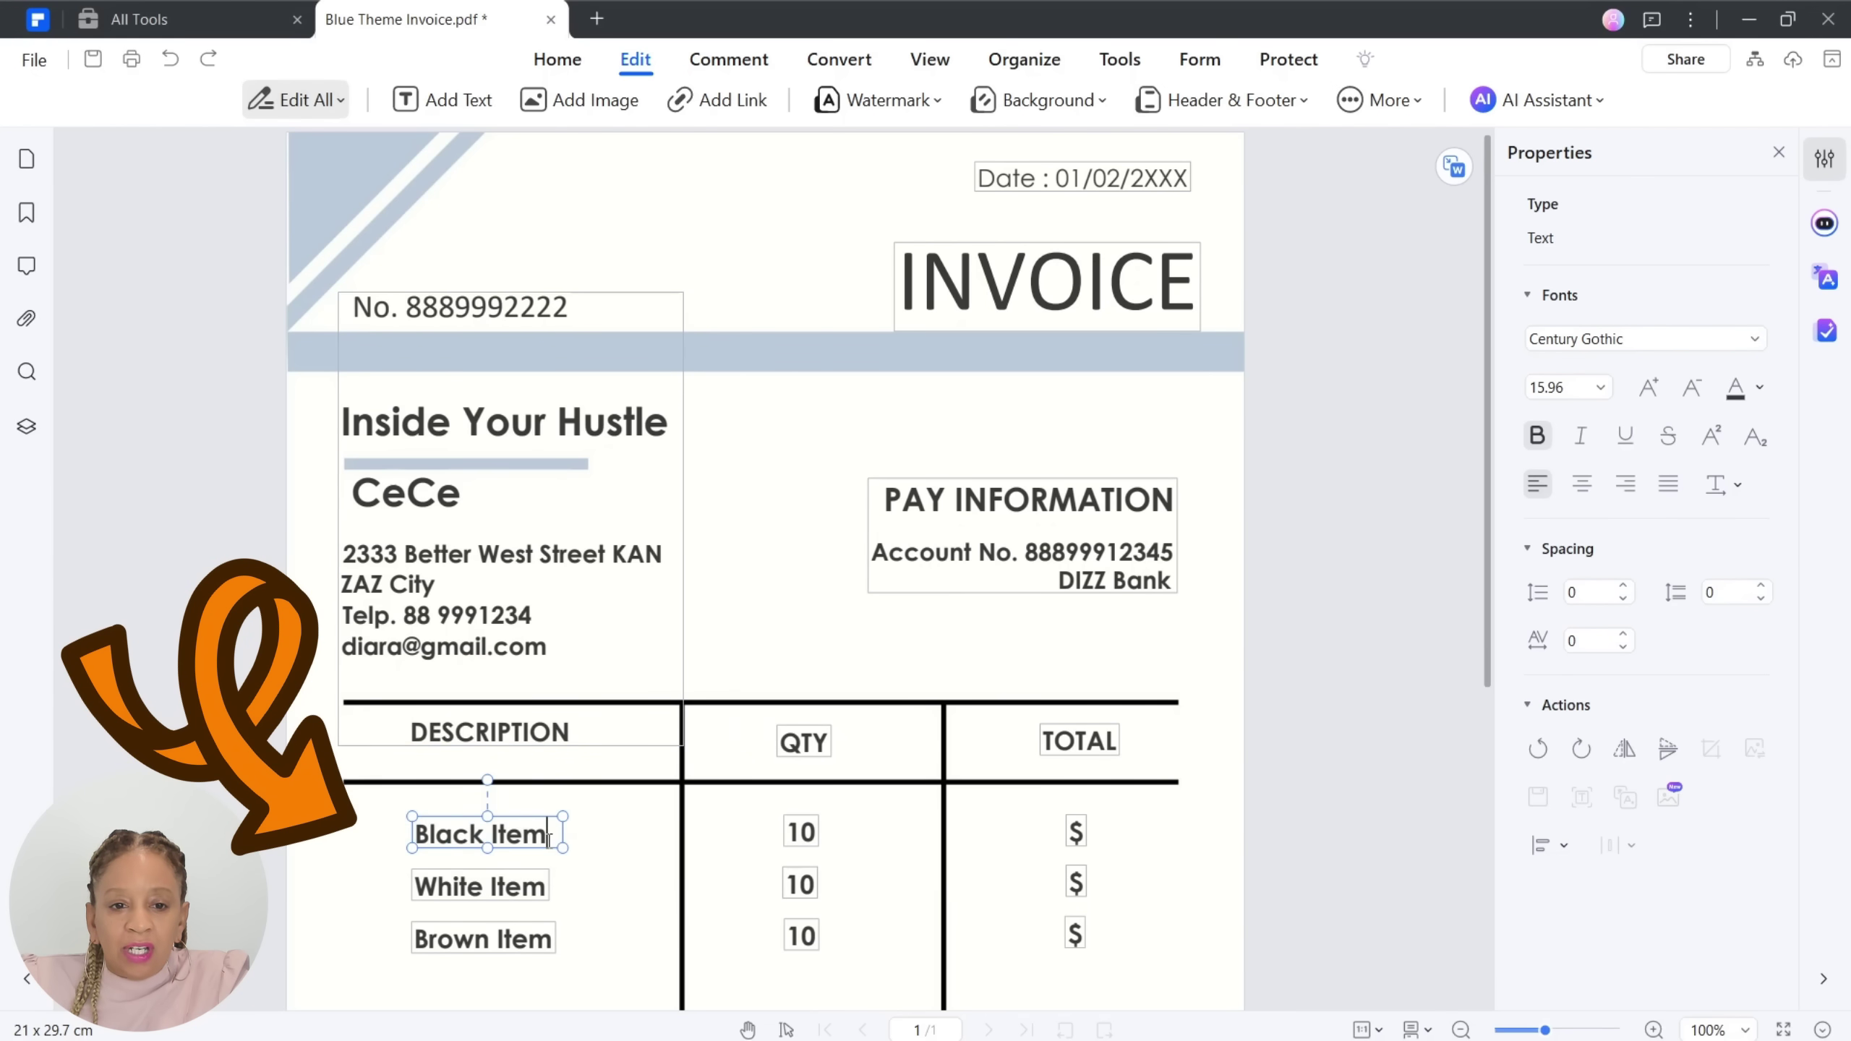
drag(489, 834, 380, 832)
key(BackSpace)
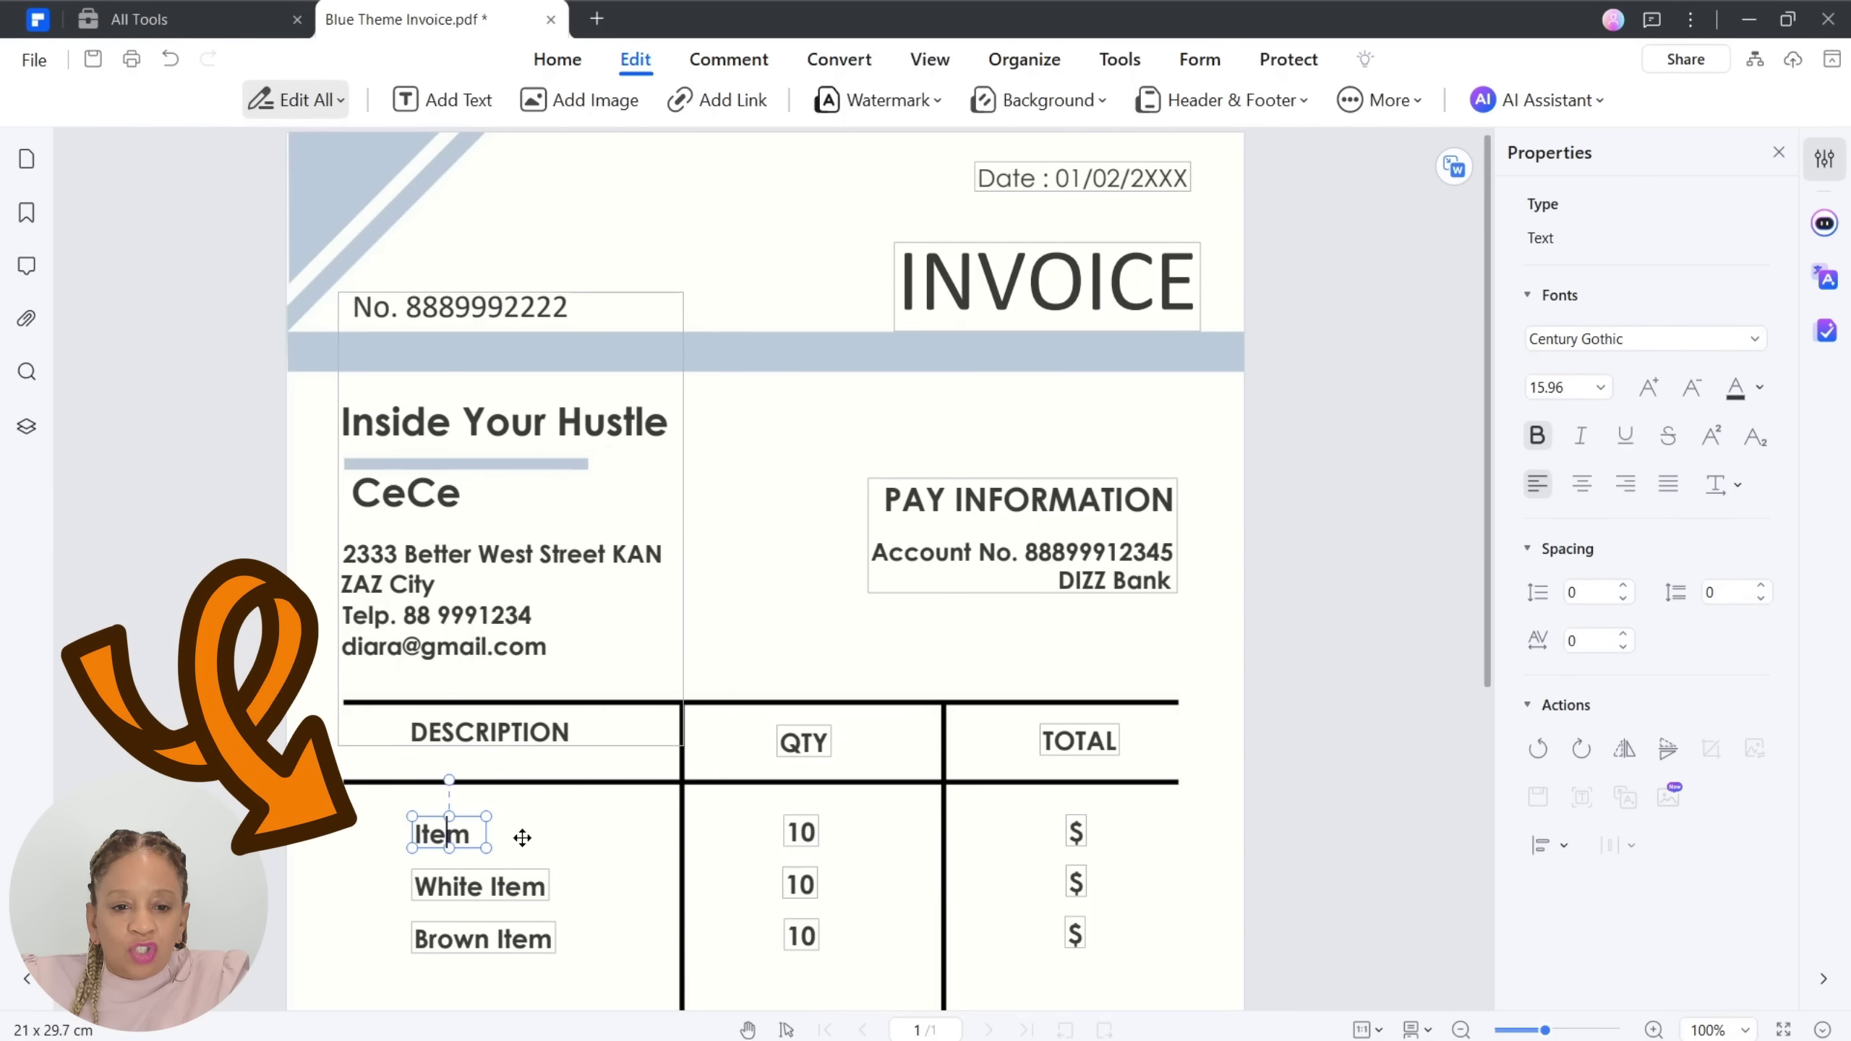
key(End)
key(BackSpace)
key(BackSpace)
key(BackSpace)
key(BackSpace)
text(Video #1)
double_click(519, 887)
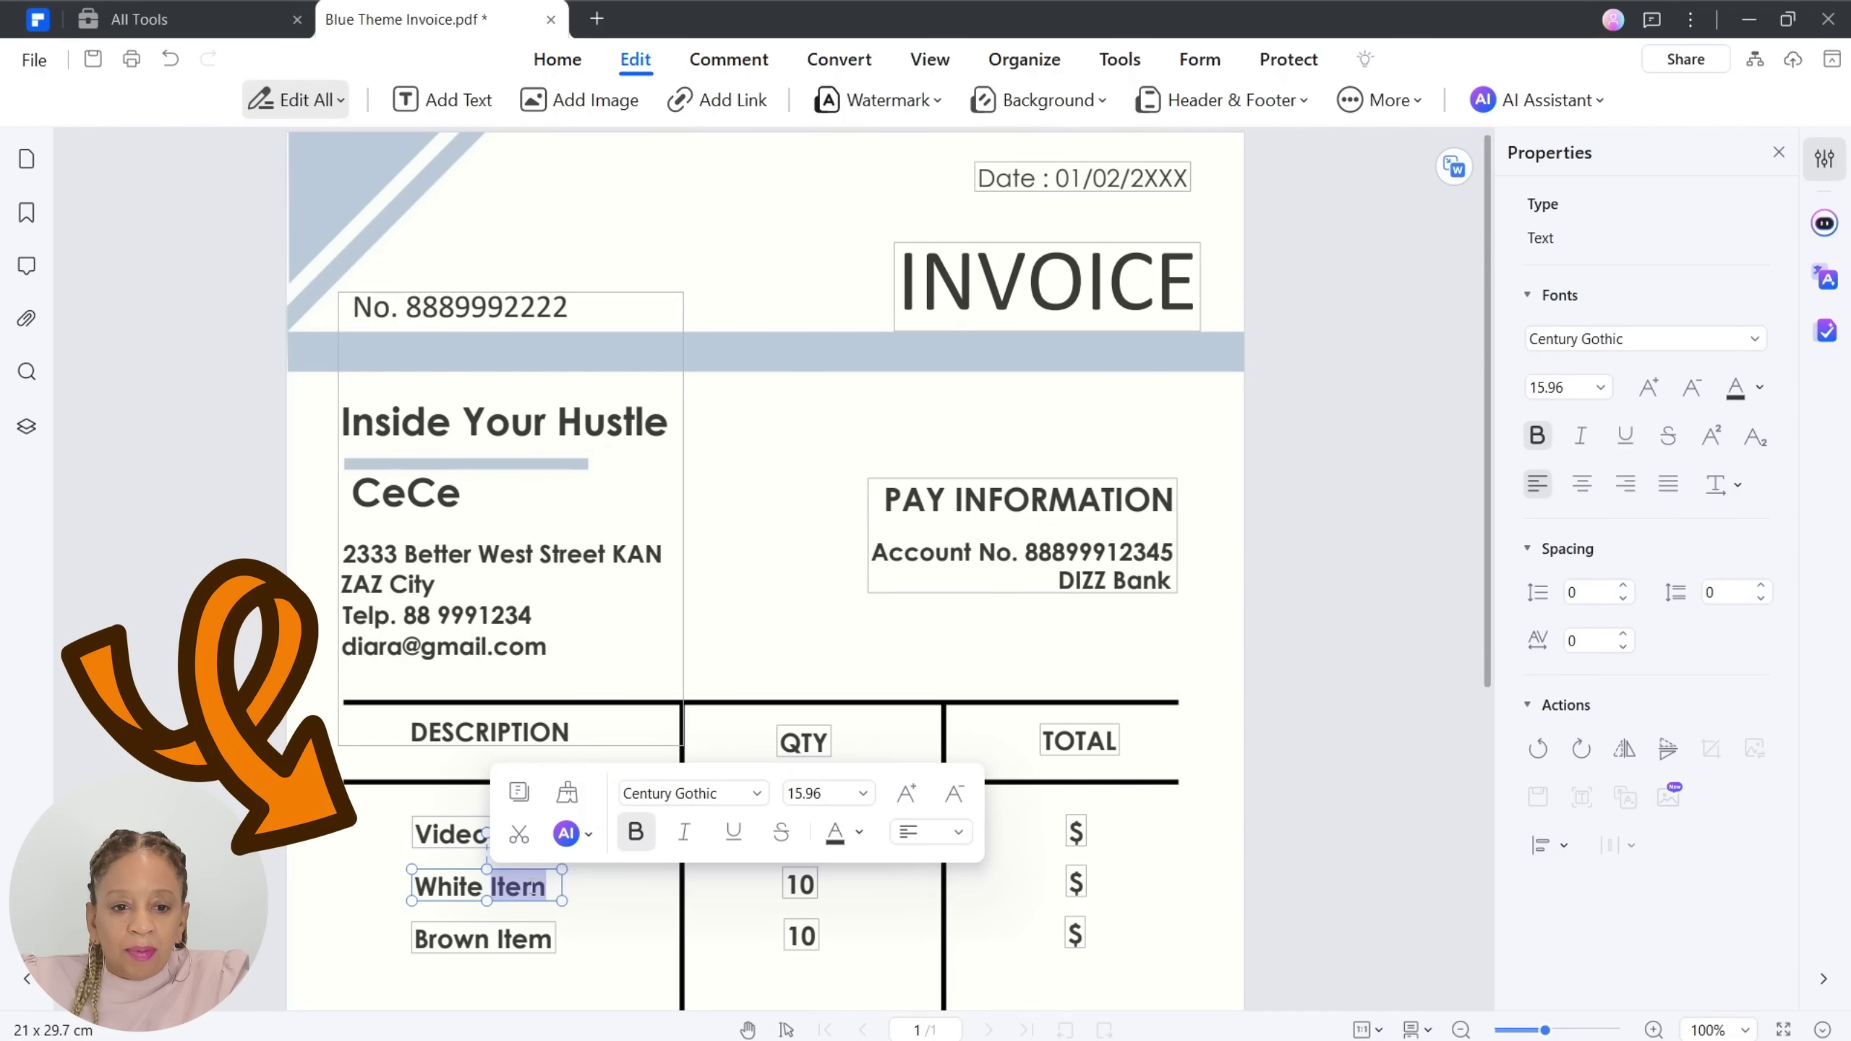
key(BackSpace)
key(BackSpace)
key(BackSpace)
key(BackSpace)
key(BackSpace)
key(BackSpace)
key(BackSpace)
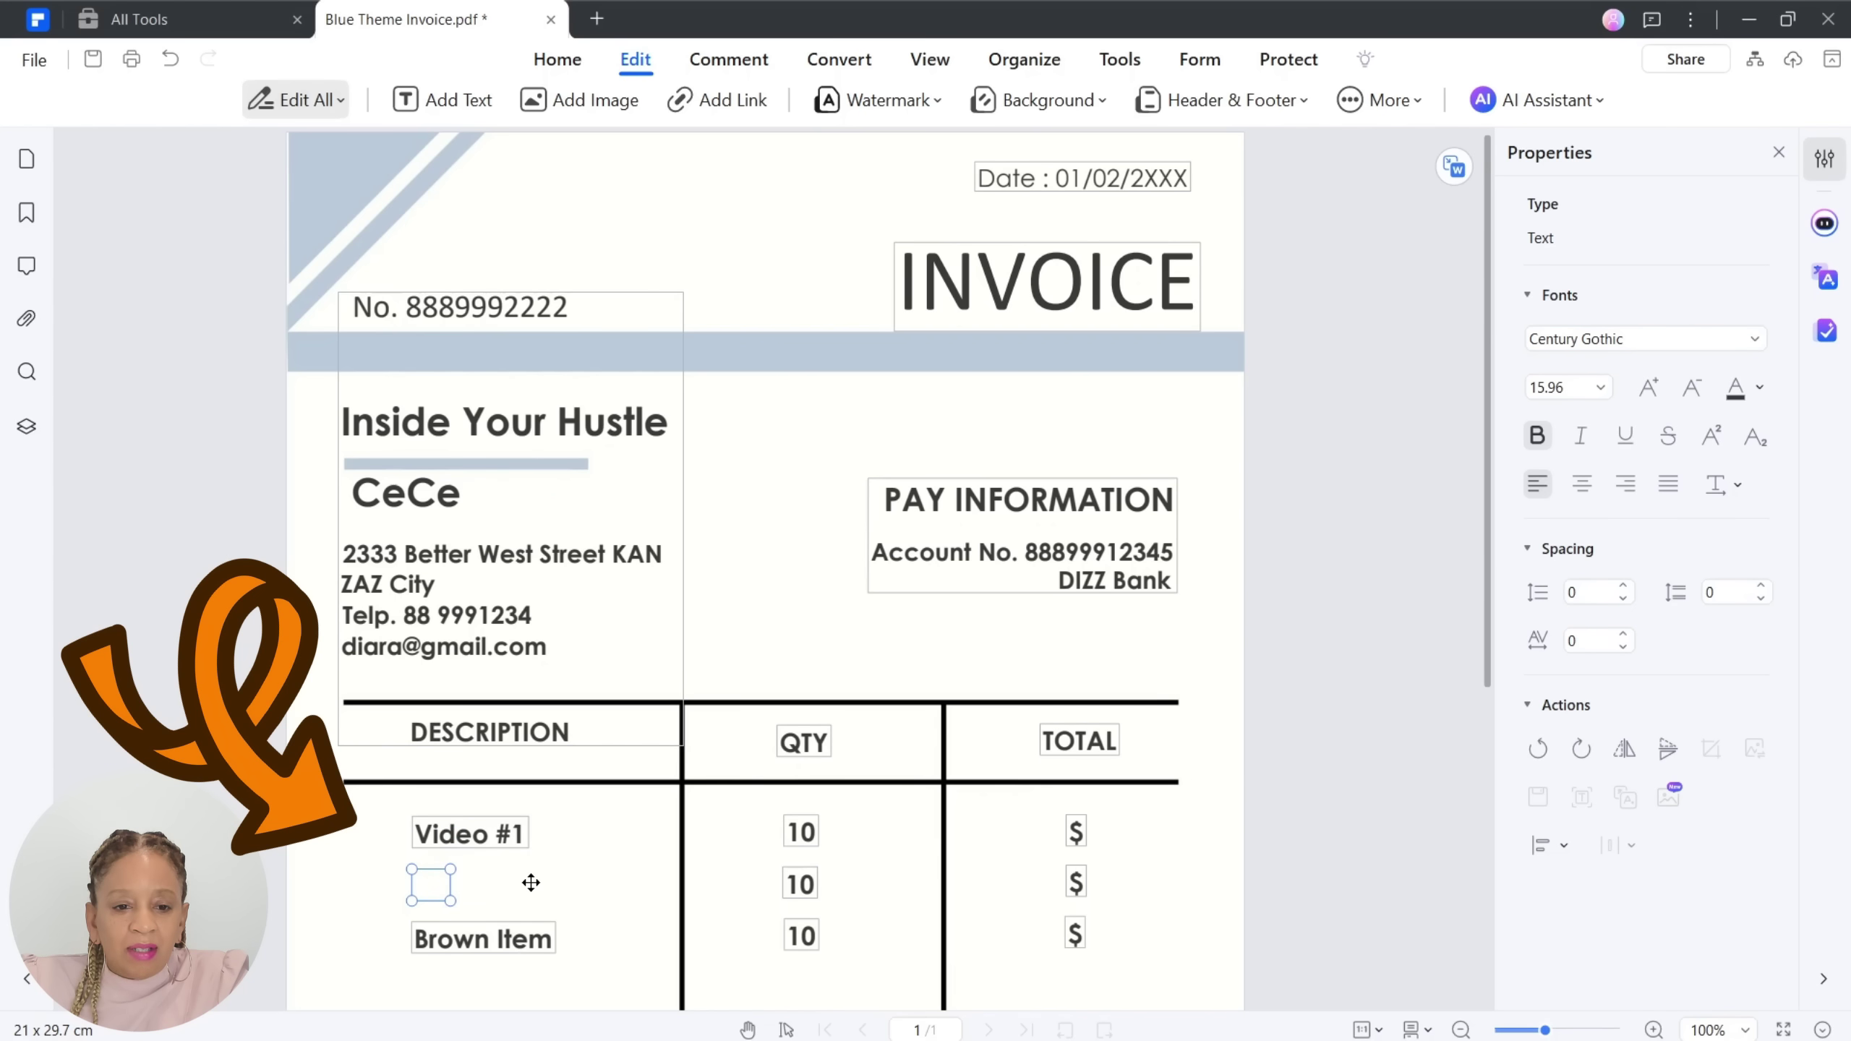
text(Video)
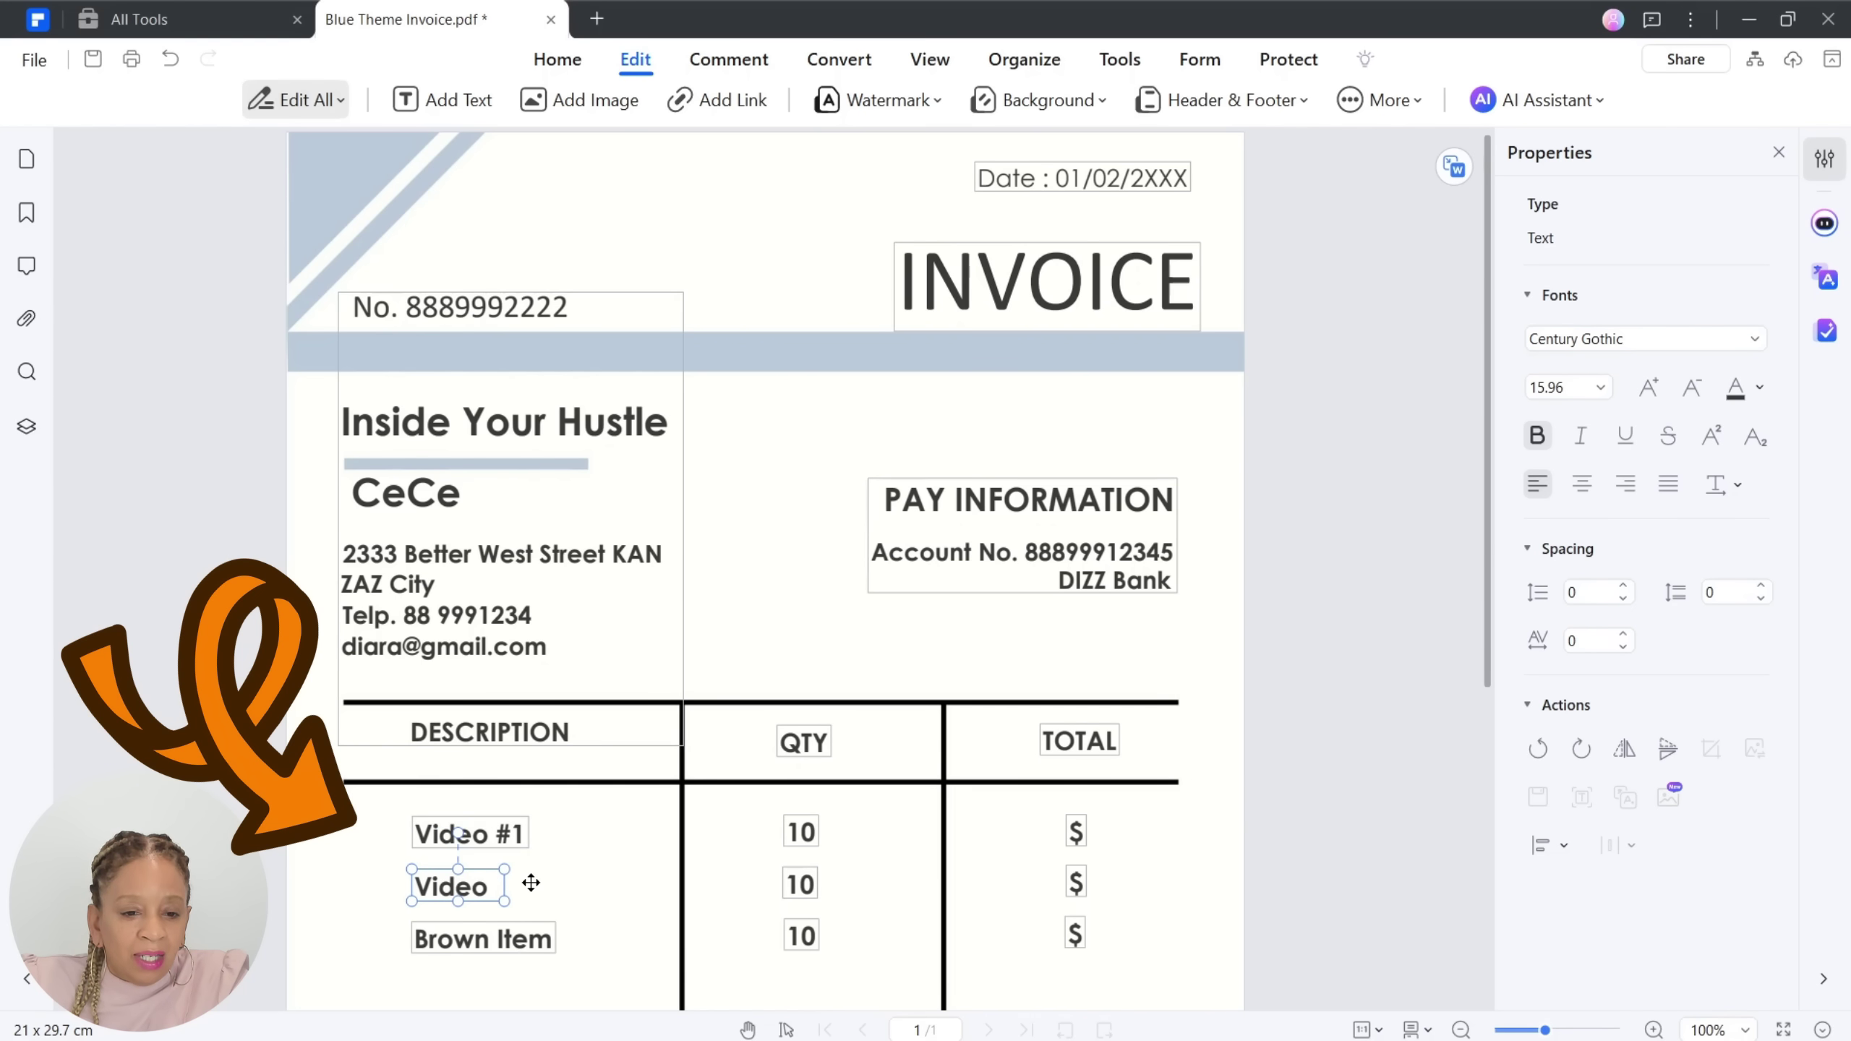
text( #2)
key(Left)
- Set the first two rows' quantities to 2 and 4
double_click(802, 832)
text(2)
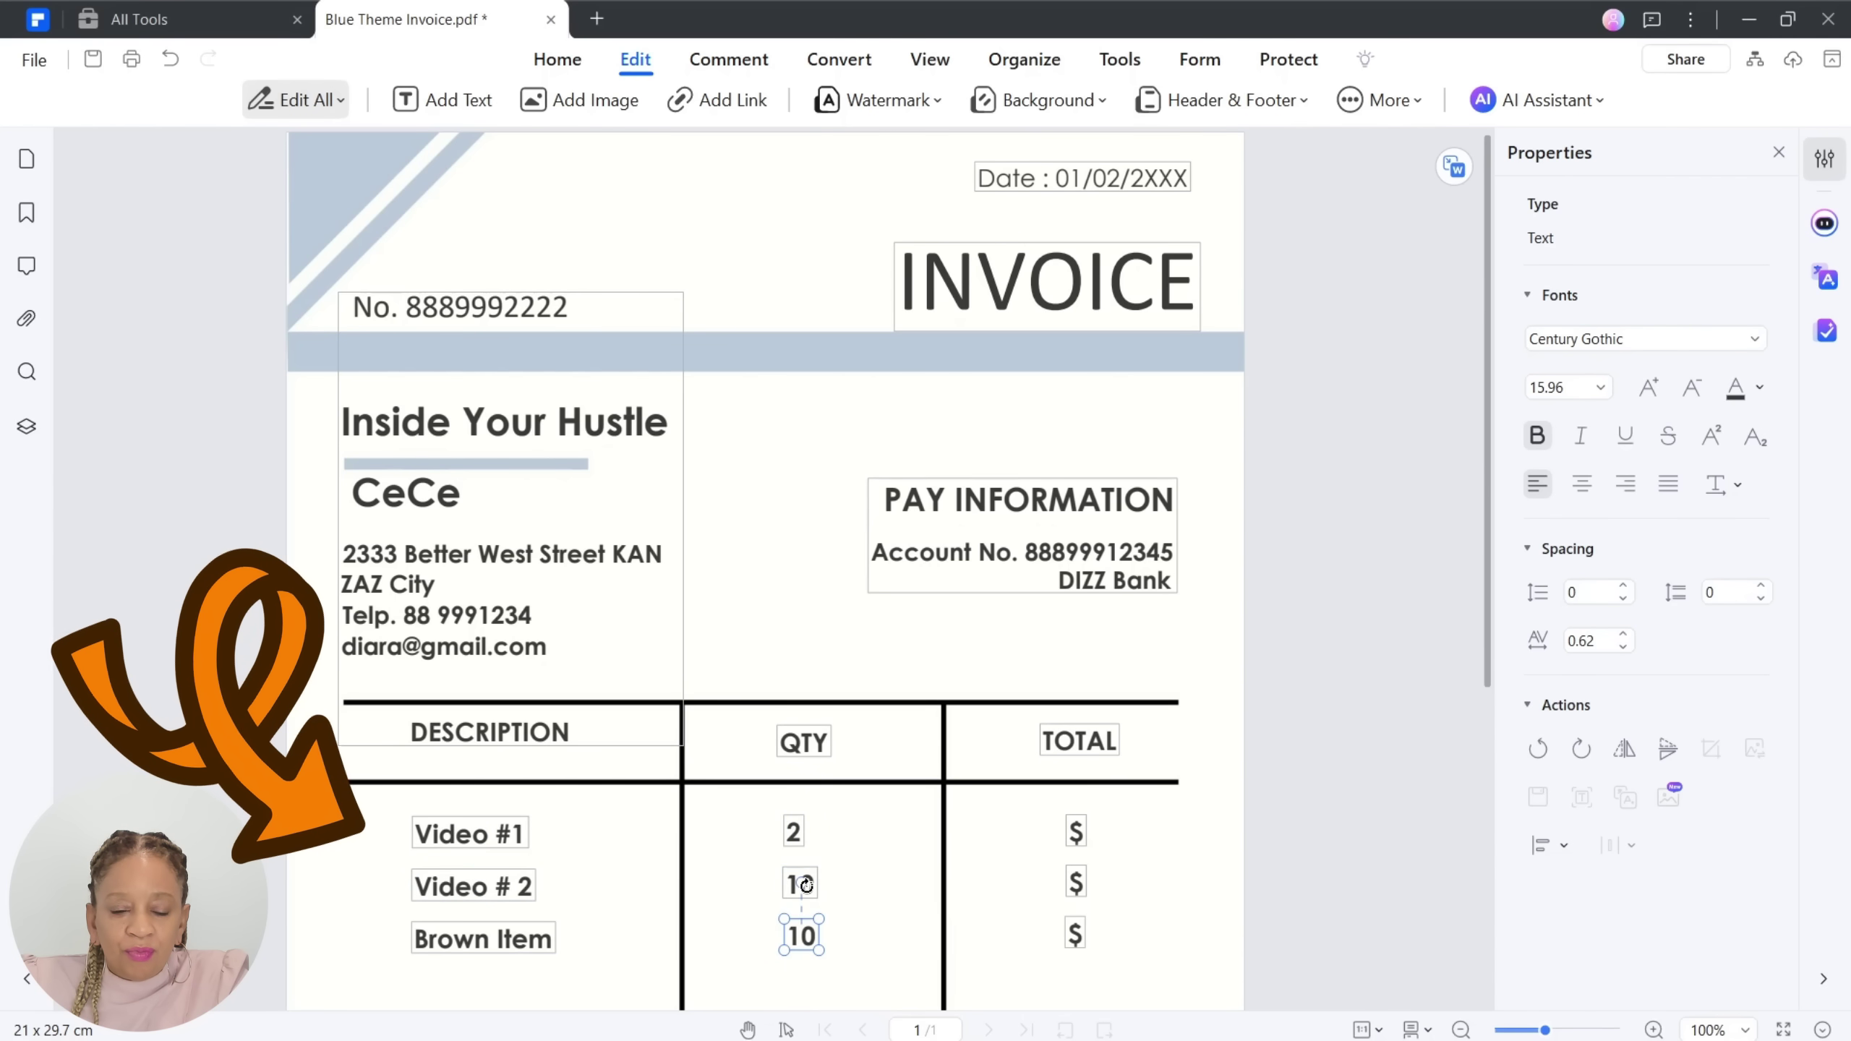
click(807, 884)
double_click(807, 882)
text(4)
- Rename the third line item Brown Item to 'Short # 1' with quantity 1
double_click(814, 934)
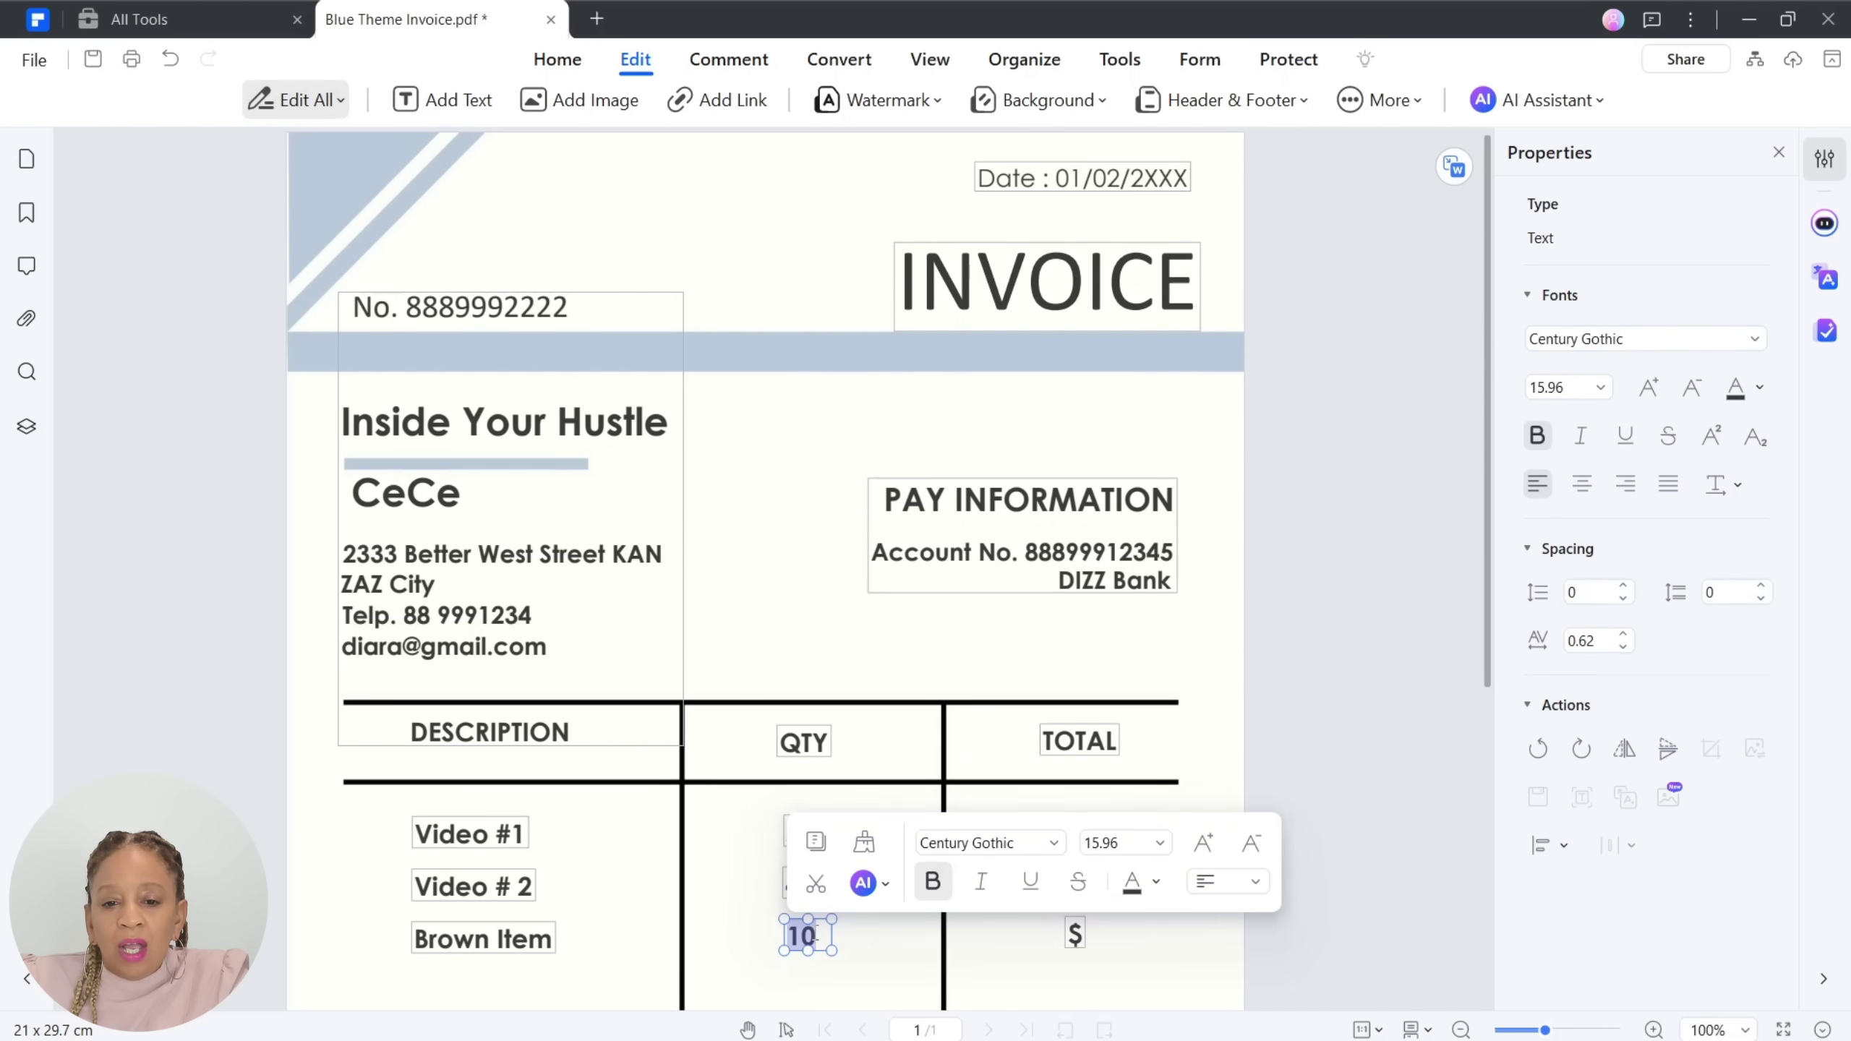
double_click(427, 940)
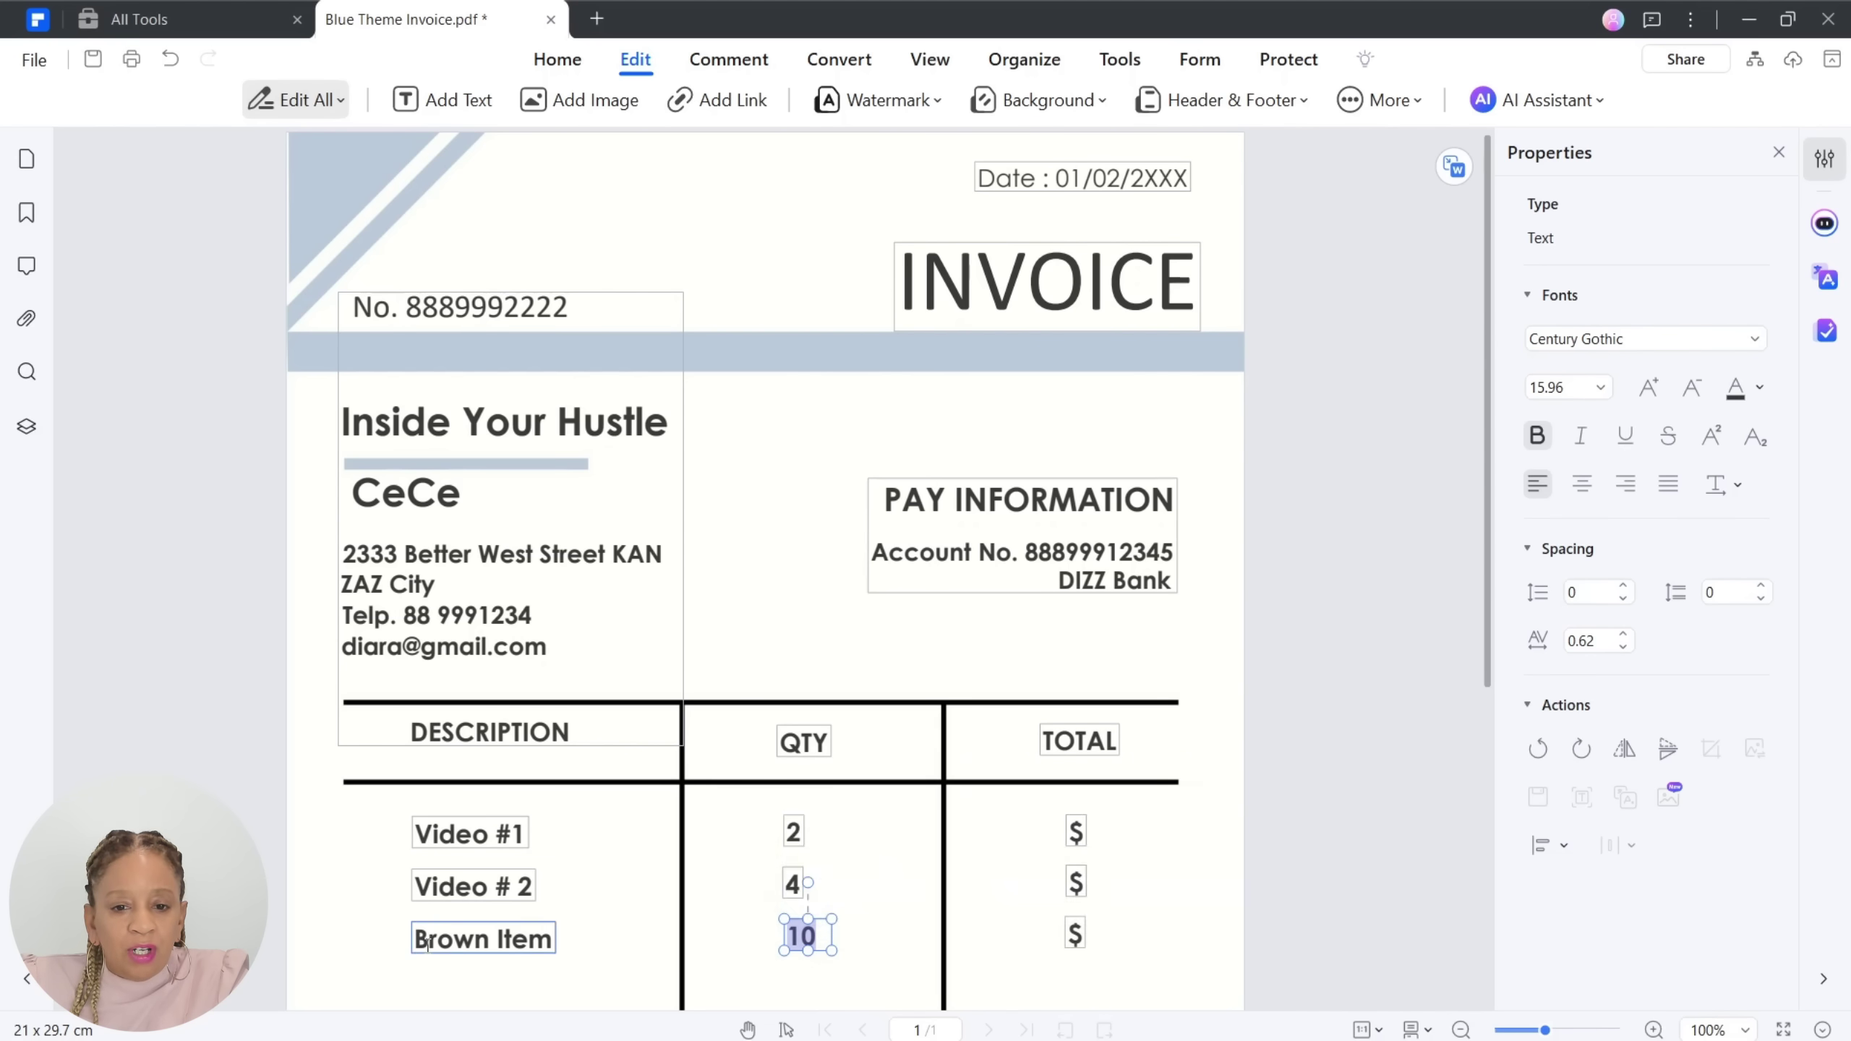
triple_click(429, 944)
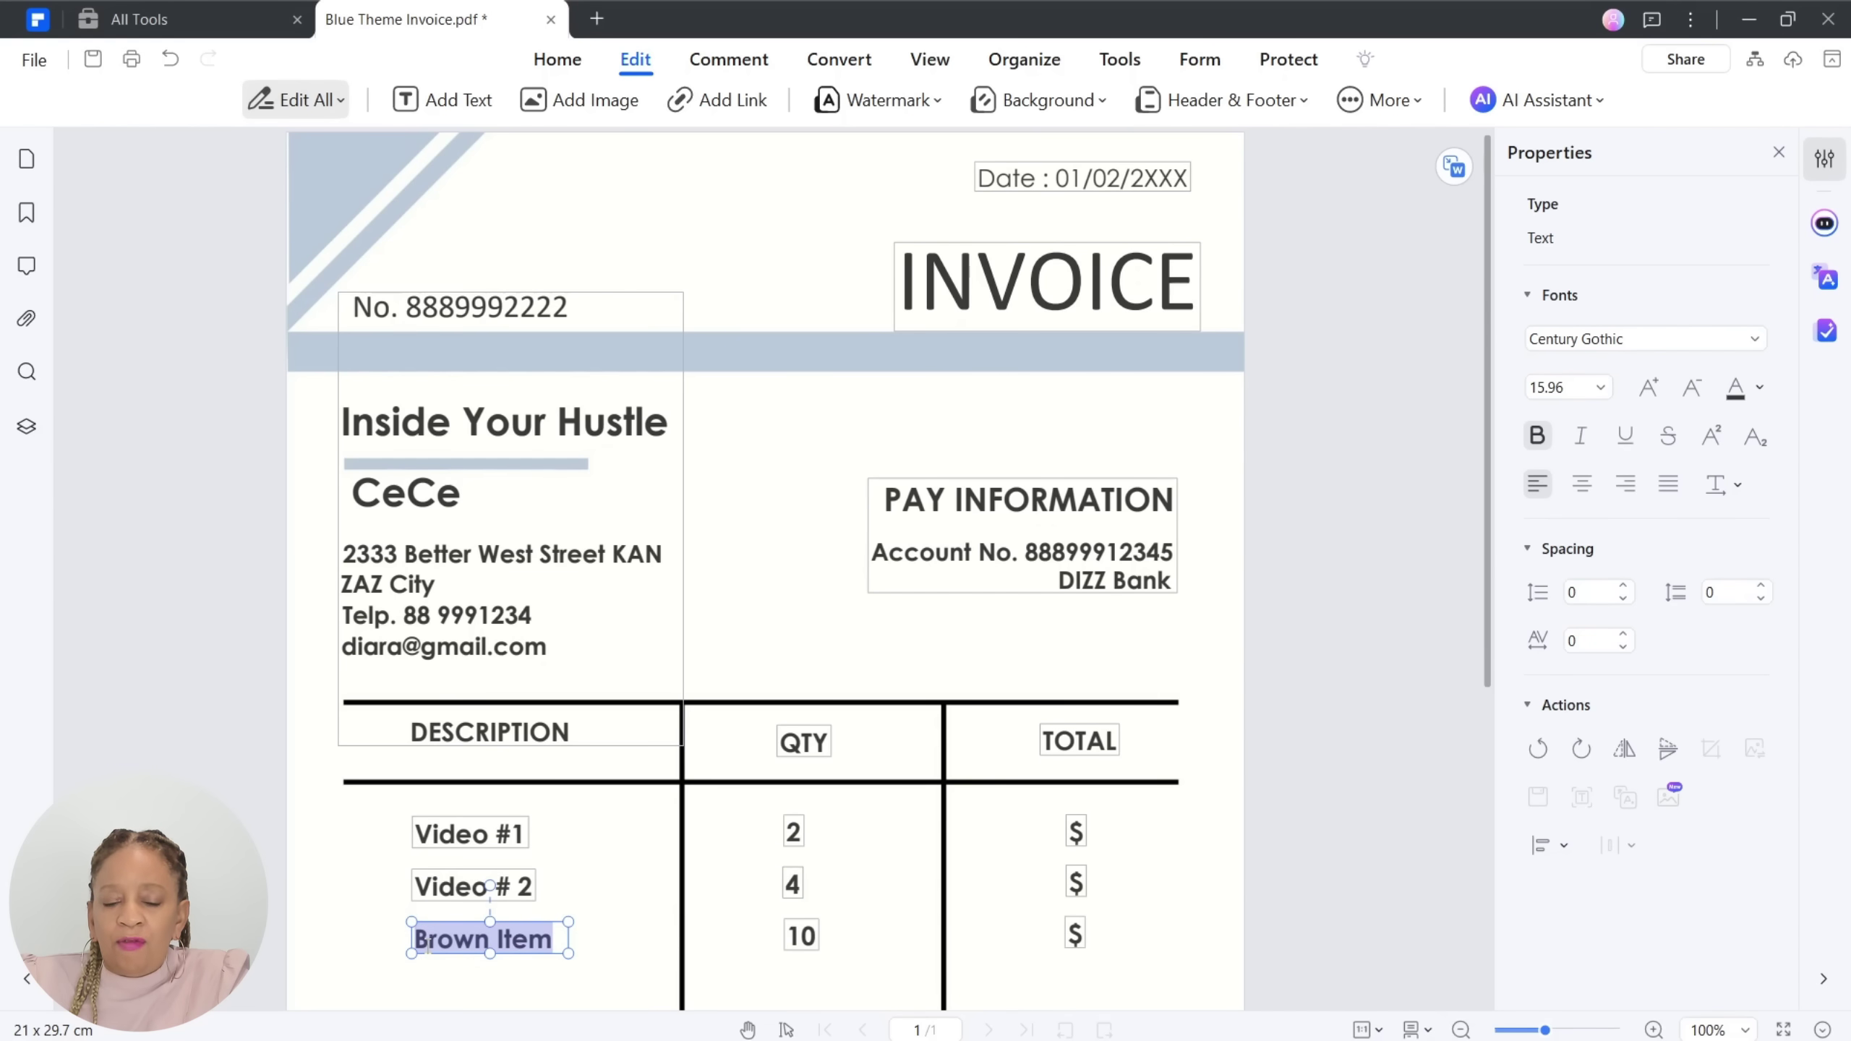
key(BackSpace)
text(Short #1)
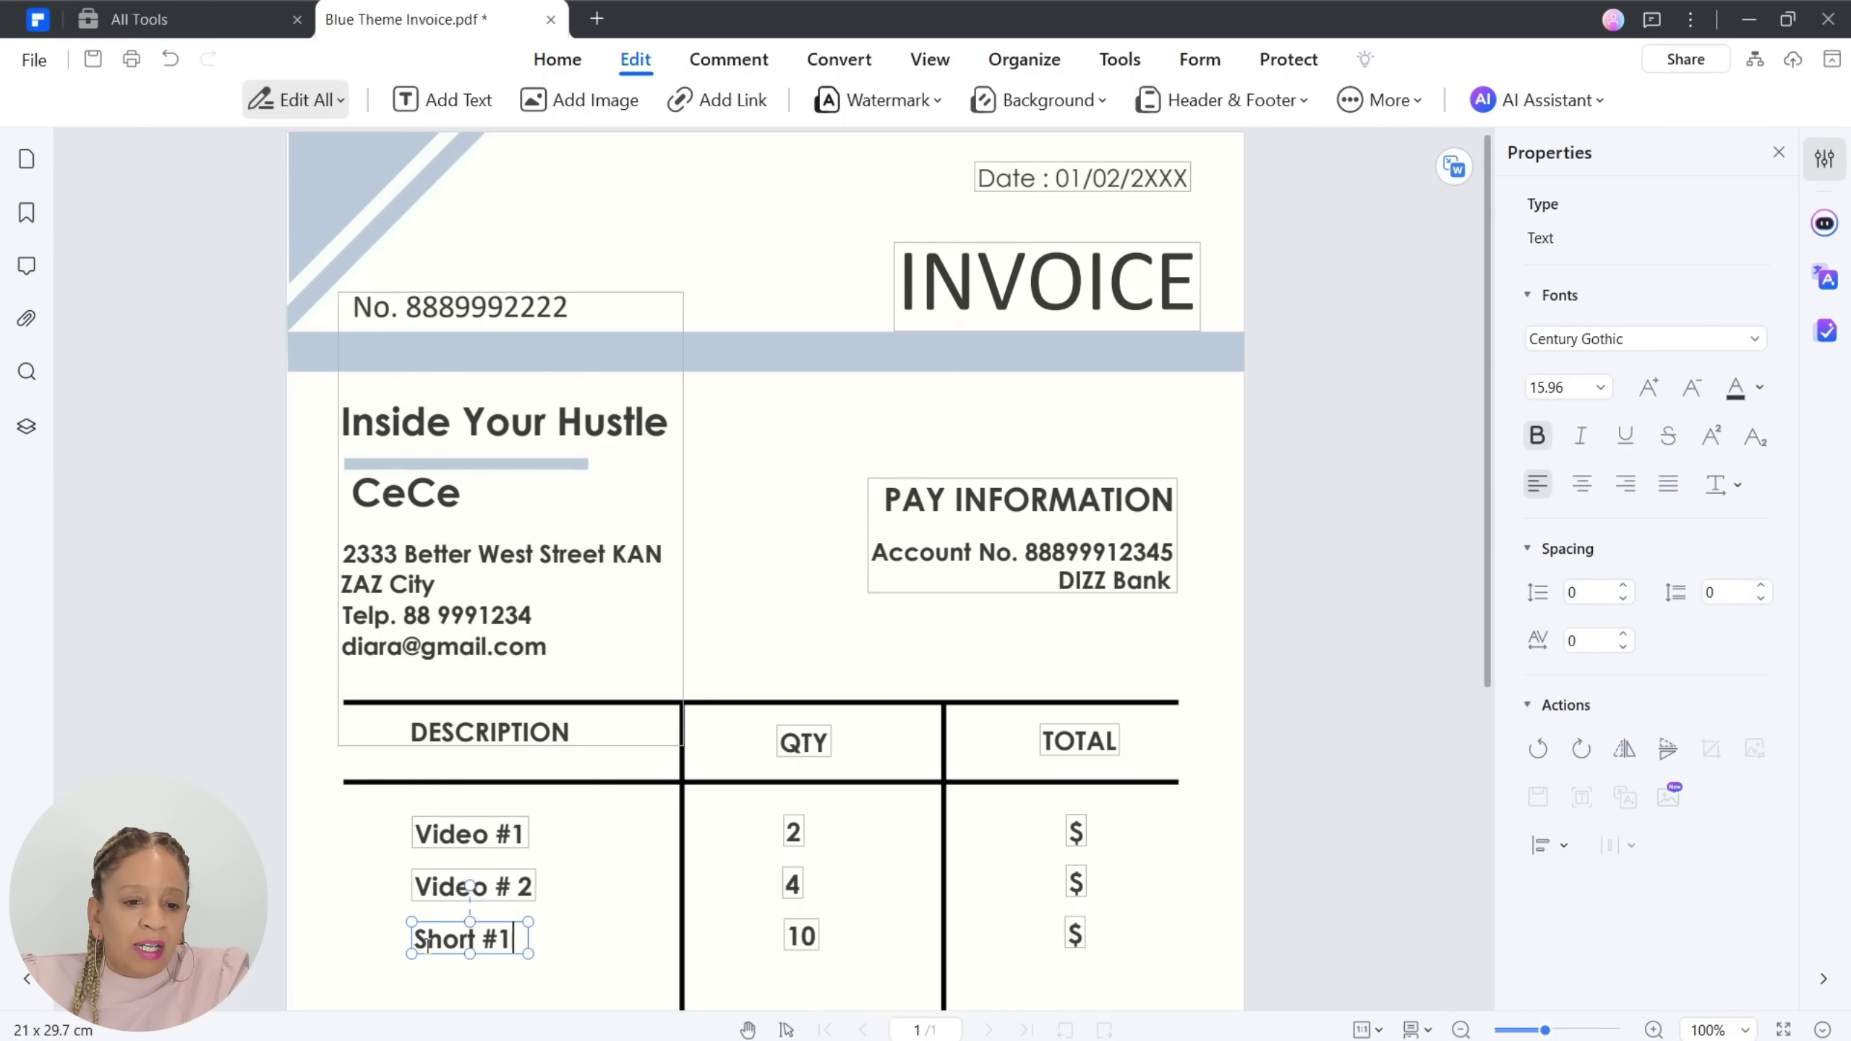
key(Left)
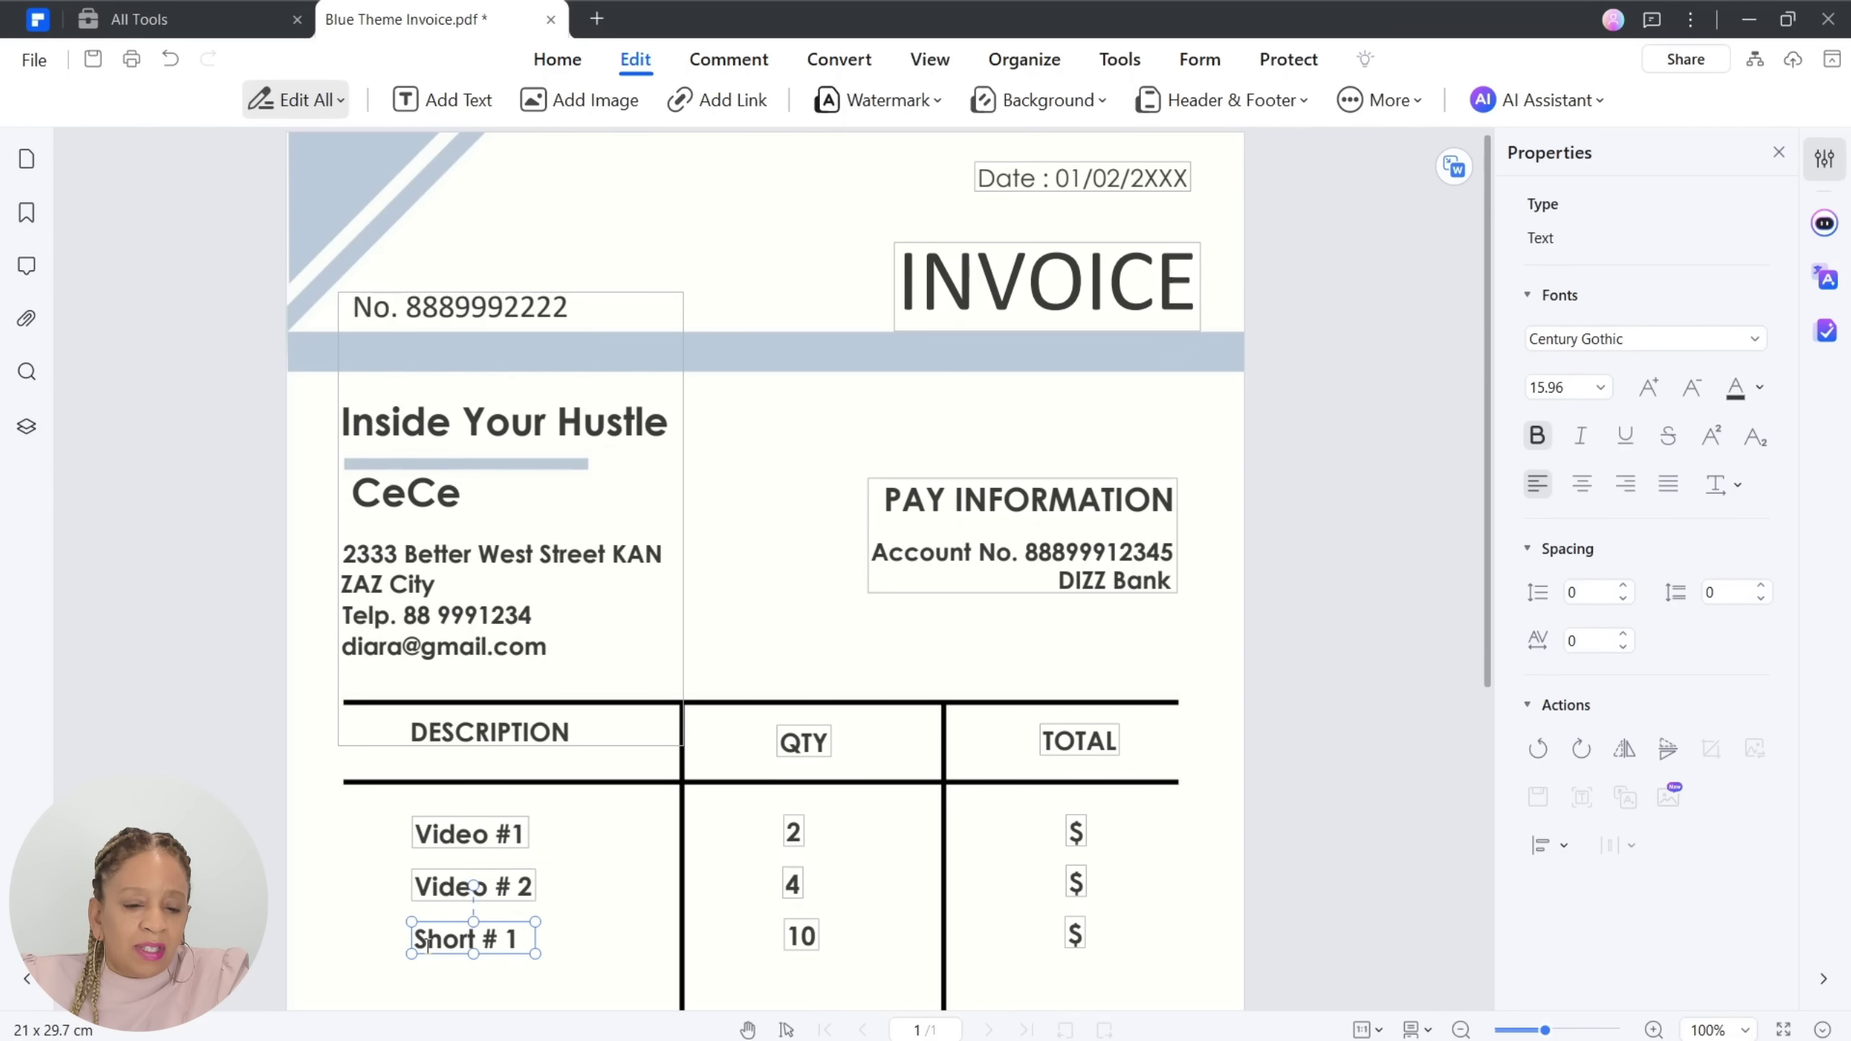
click(797, 935)
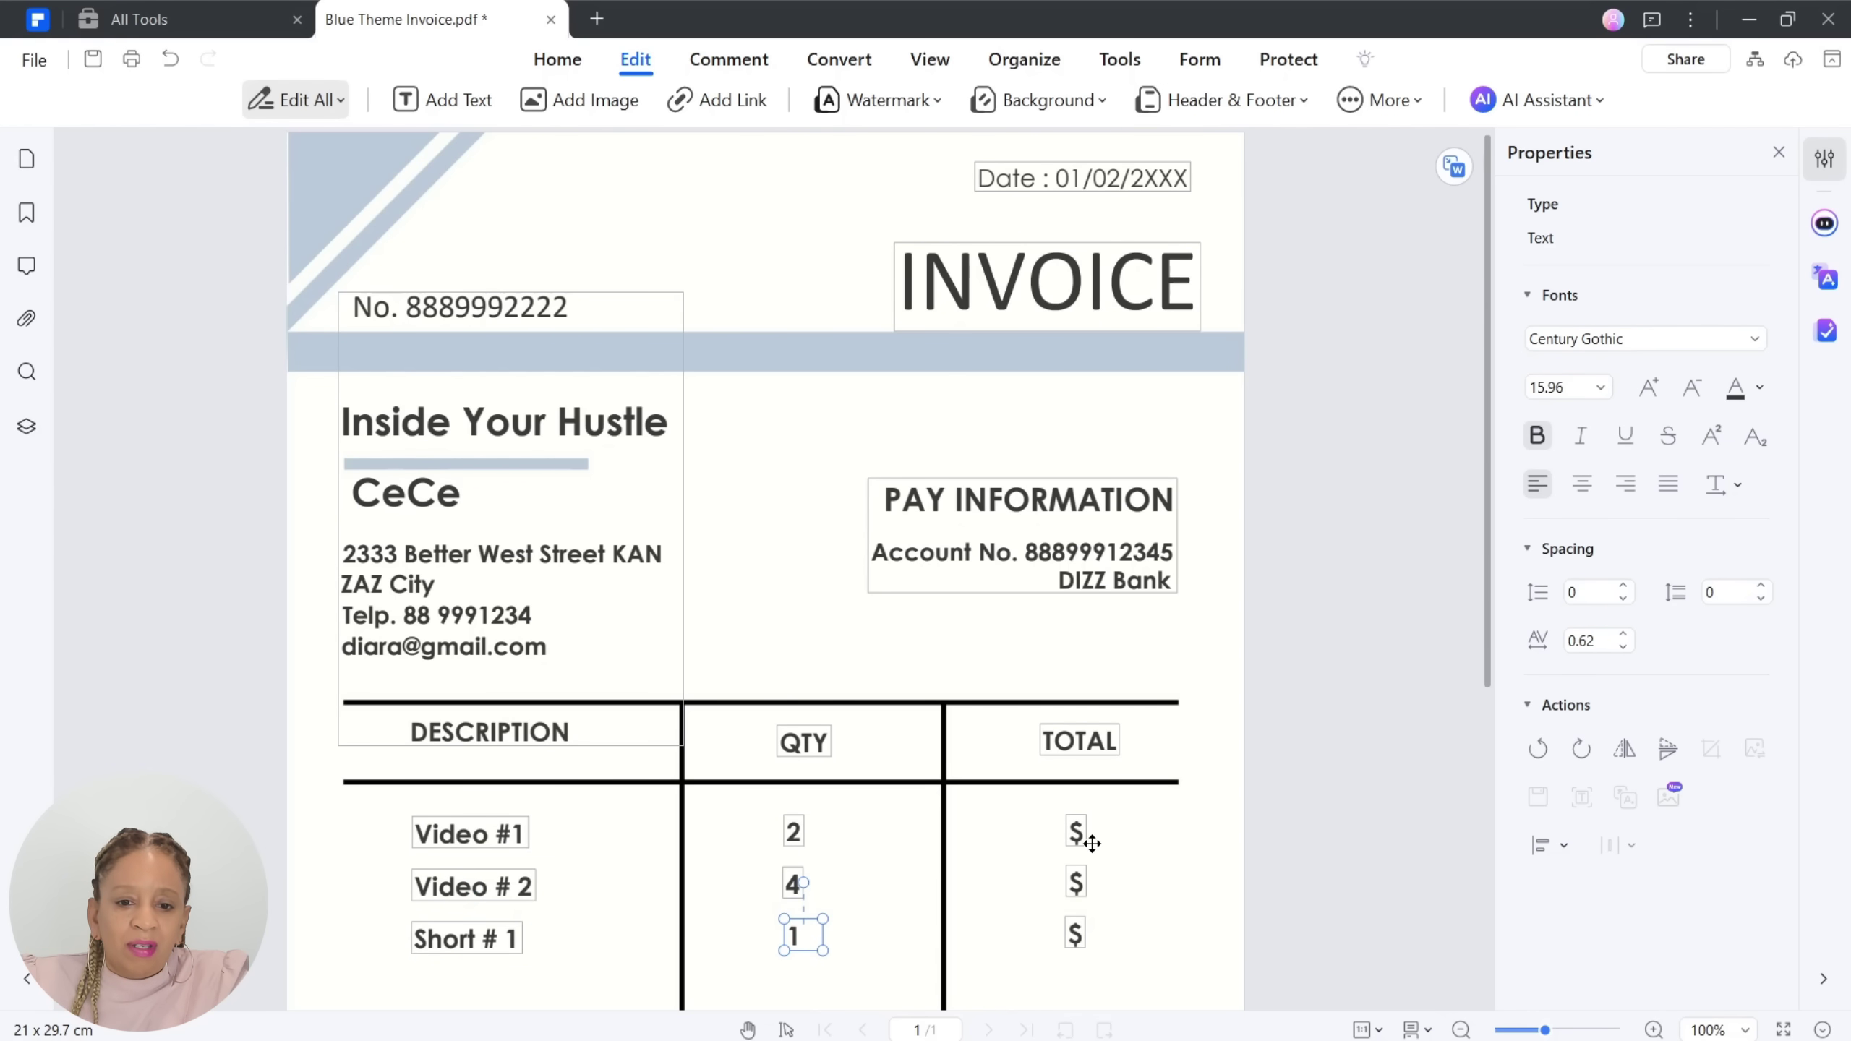
click(1076, 882)
click(1251, 800)
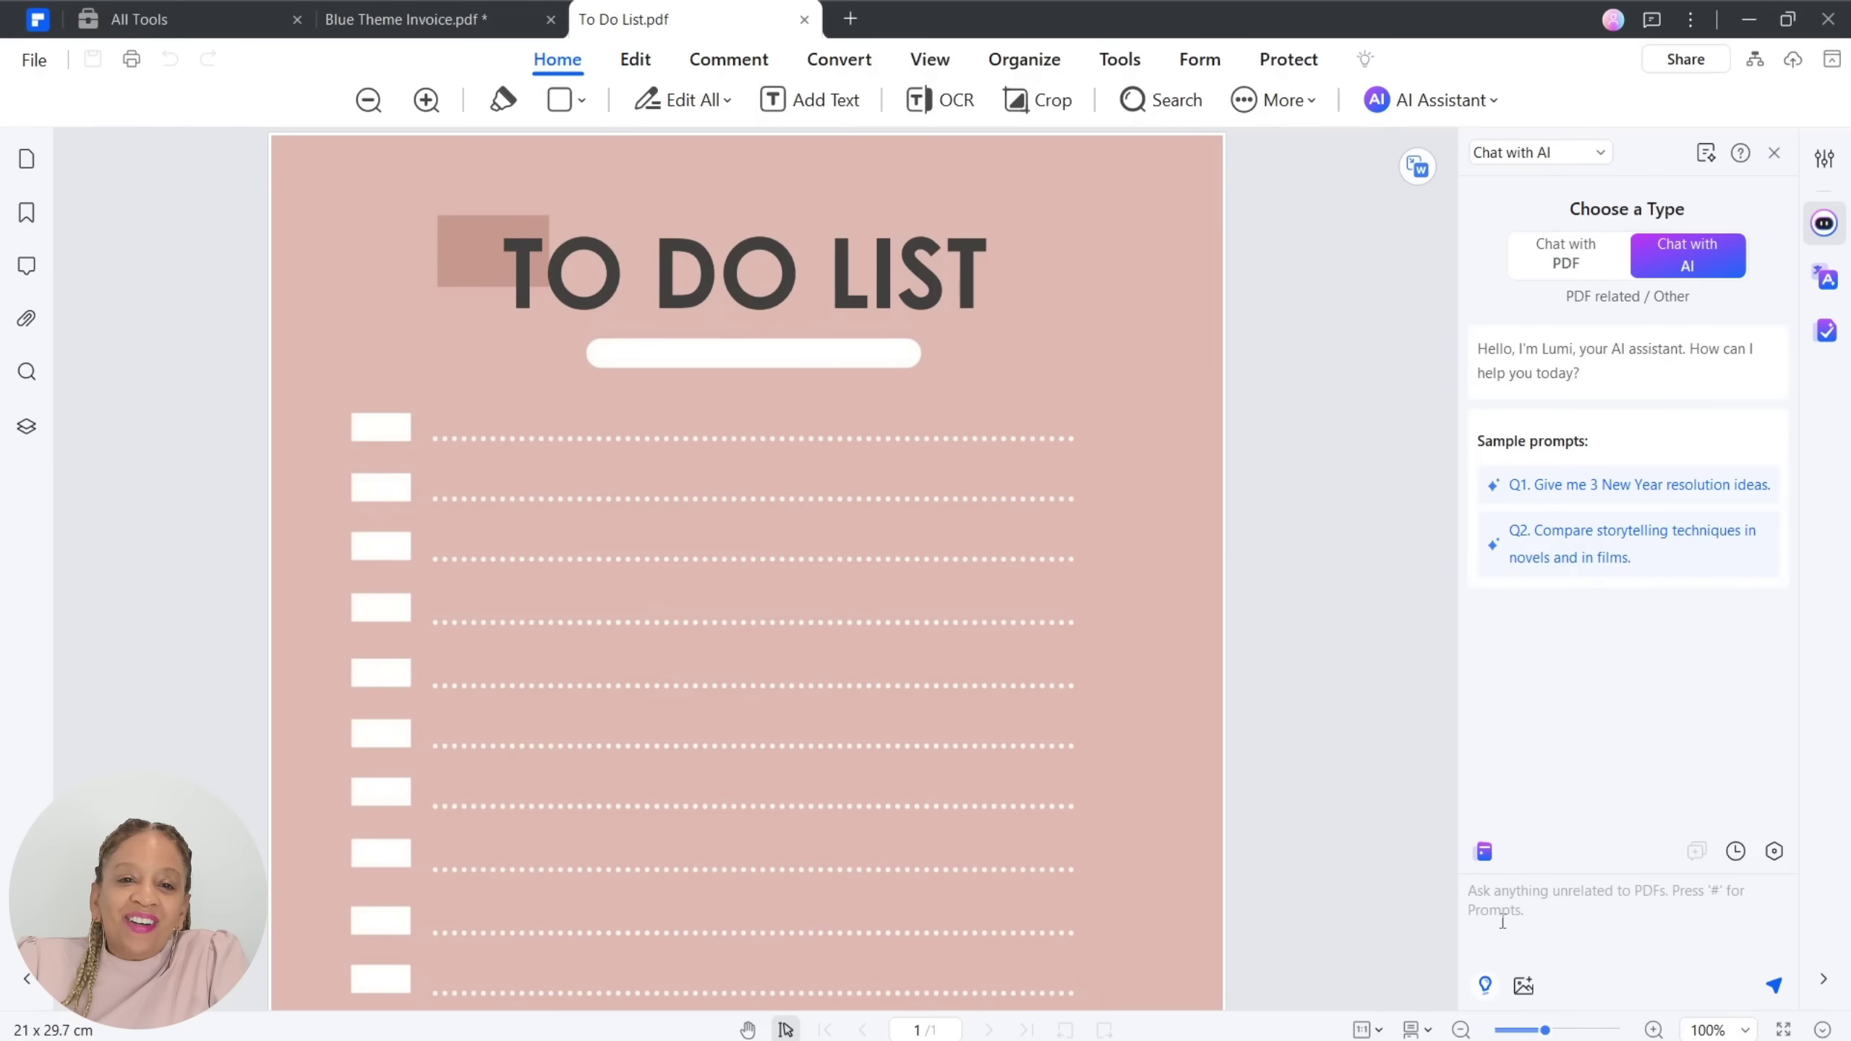
- Add the first two to-do tasks, 'Come up ideas for tuhumbnails' and 'Video ideas'
click(636, 60)
click(440, 423)
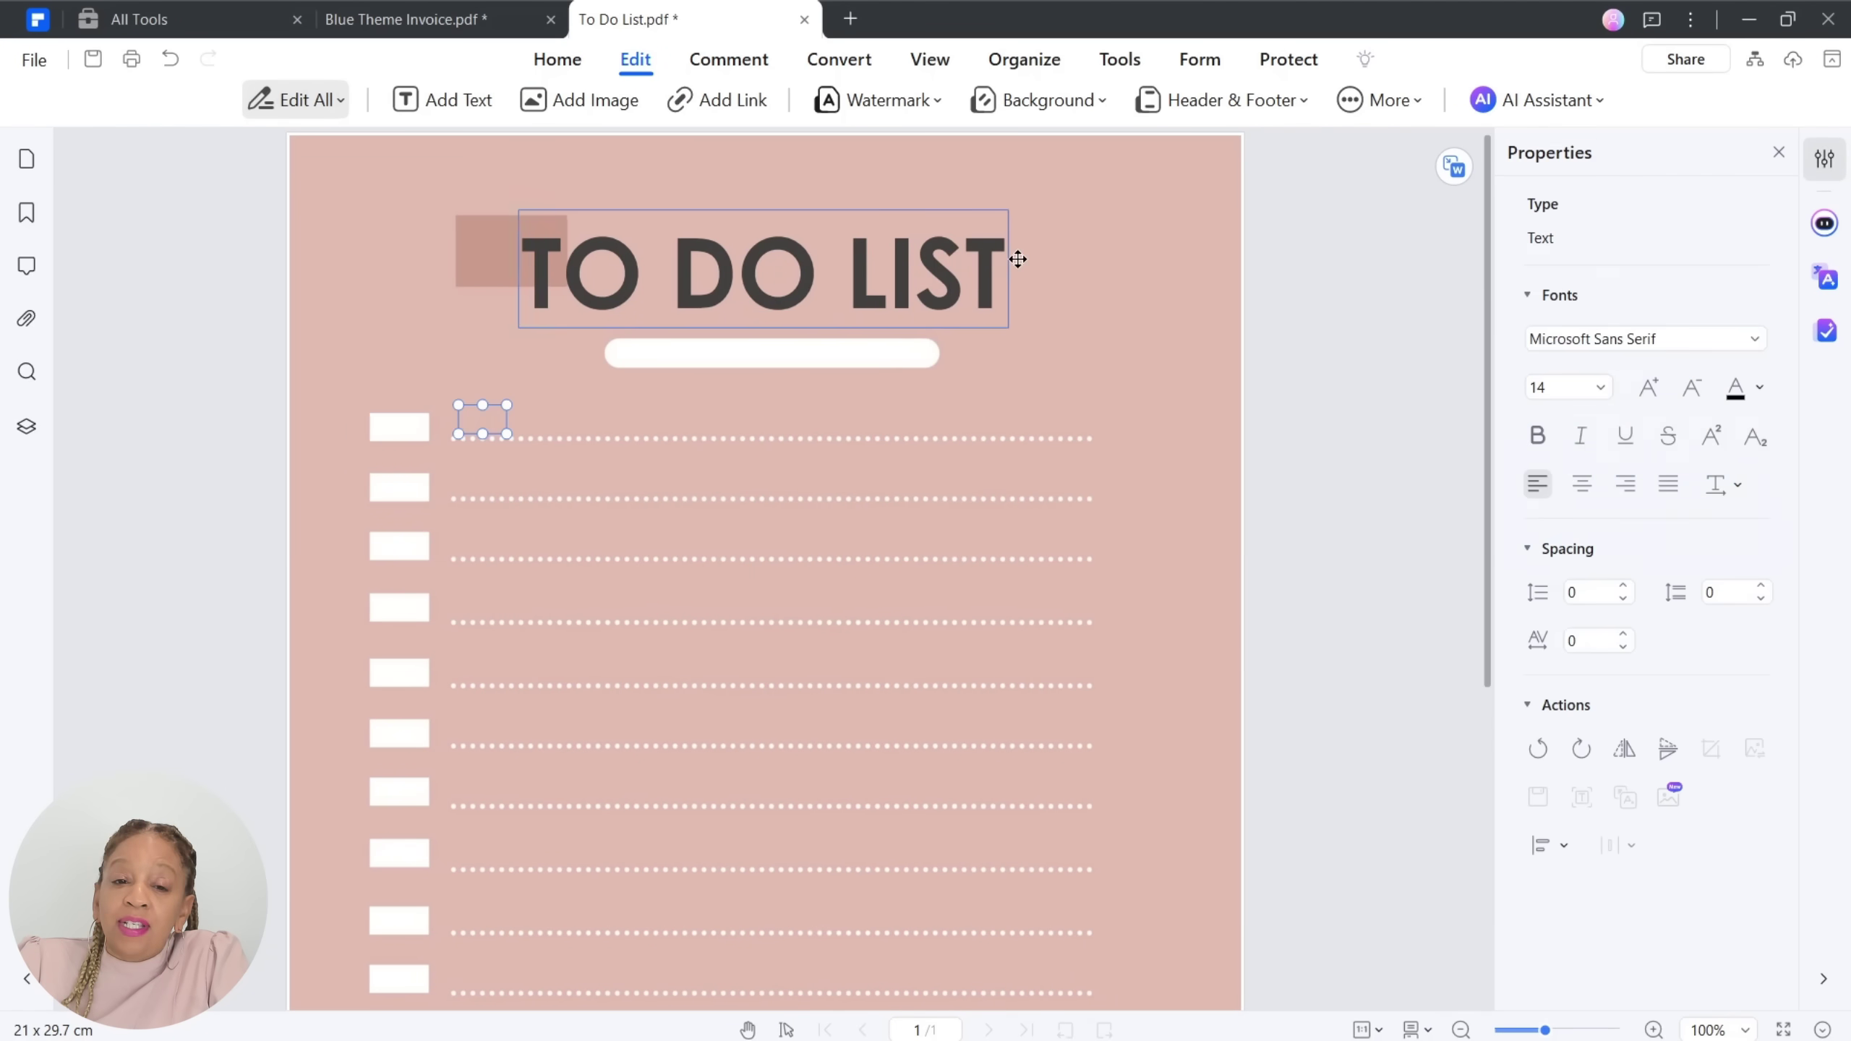
text(Come up ideas for )
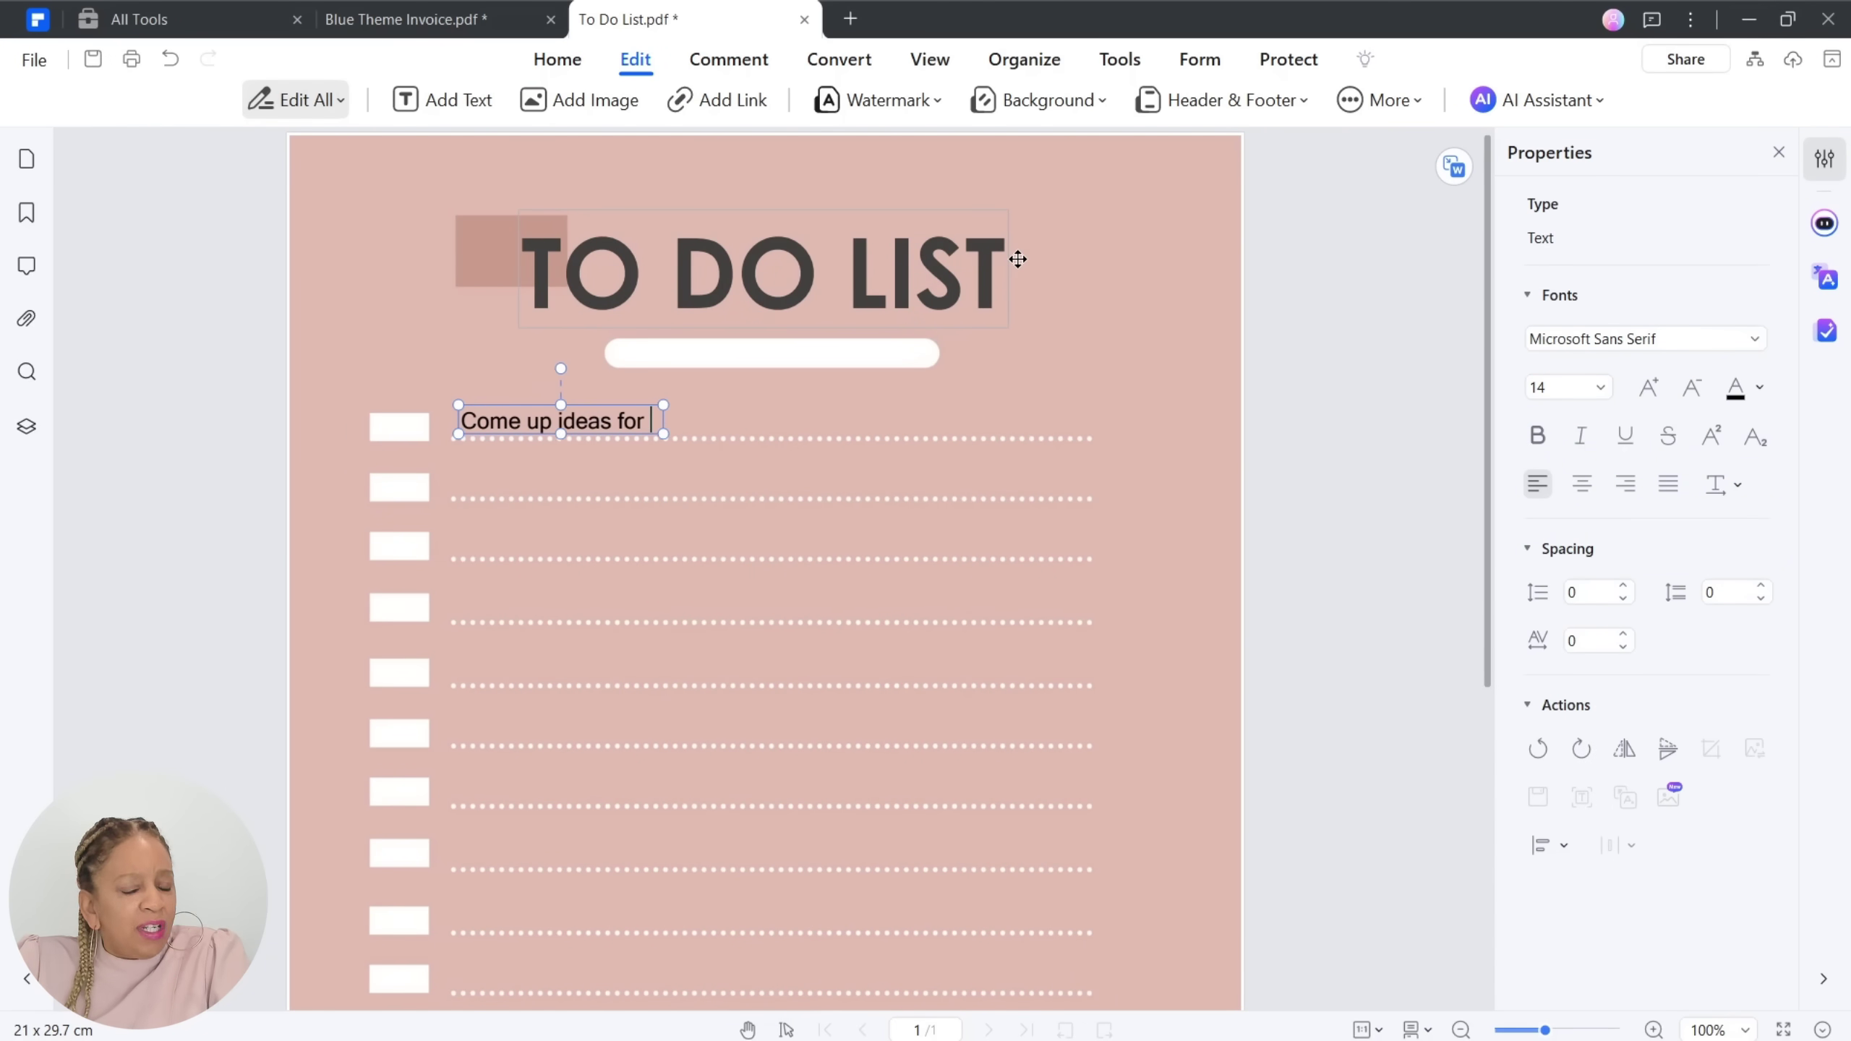
text(tuhumbnails)
click(467, 478)
text(Video ideas)
- Add 'Promote on social media' and 'check' tasks, then open the Marketing Manager resume template
click(445, 102)
click(470, 534)
text(Promote on social media)
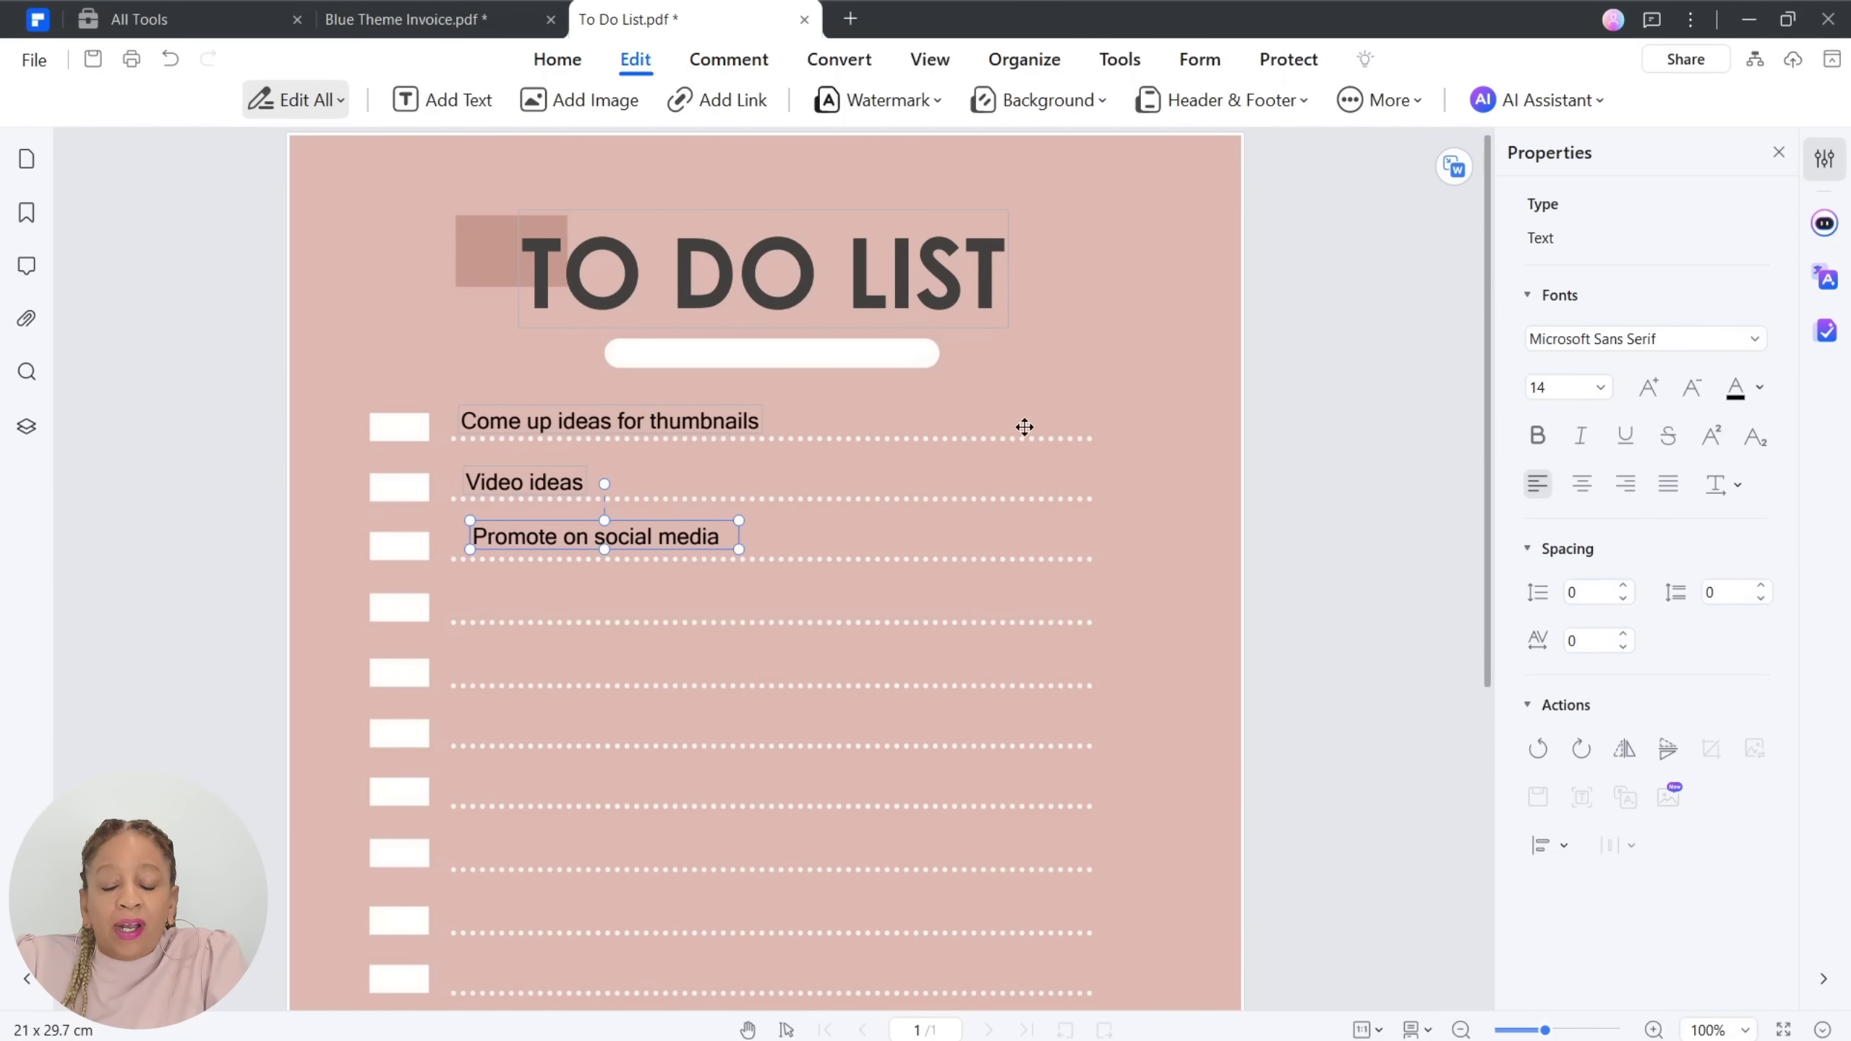
click(474, 597)
text(check emails)
click(504, 591)
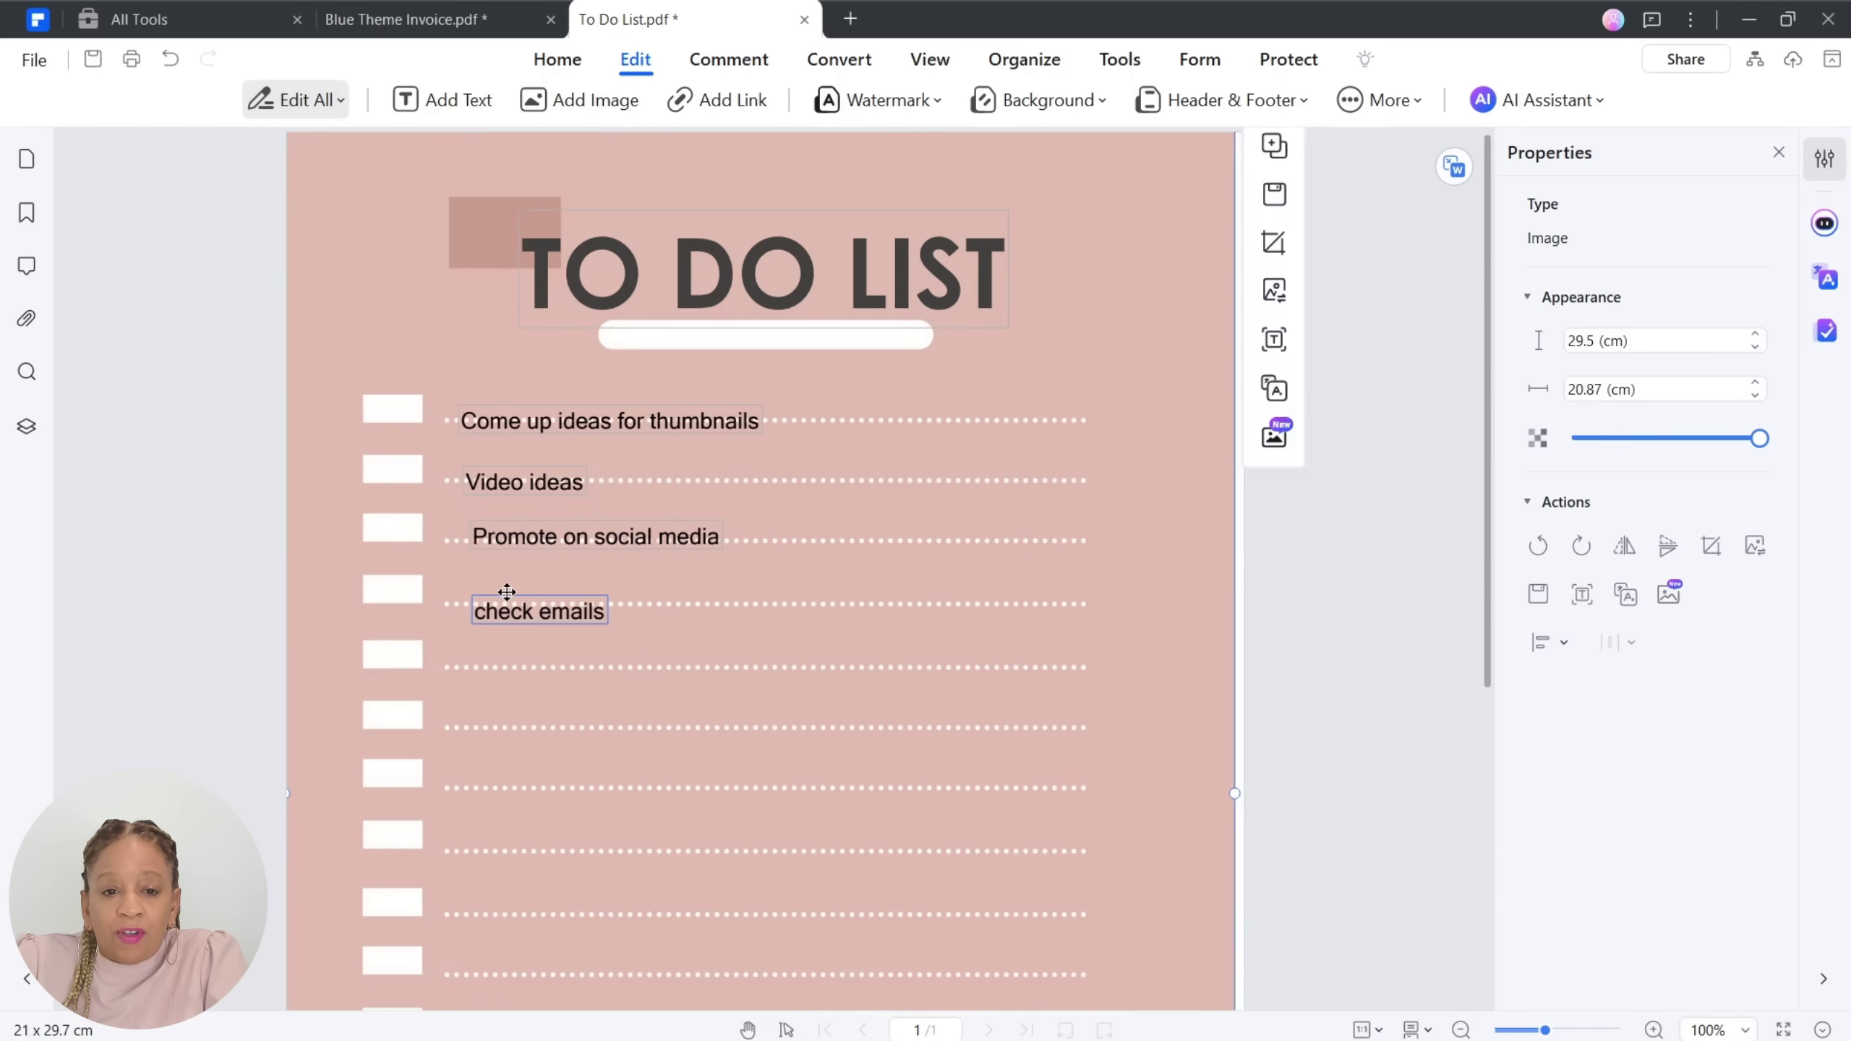
drag(504, 591, 504, 570)
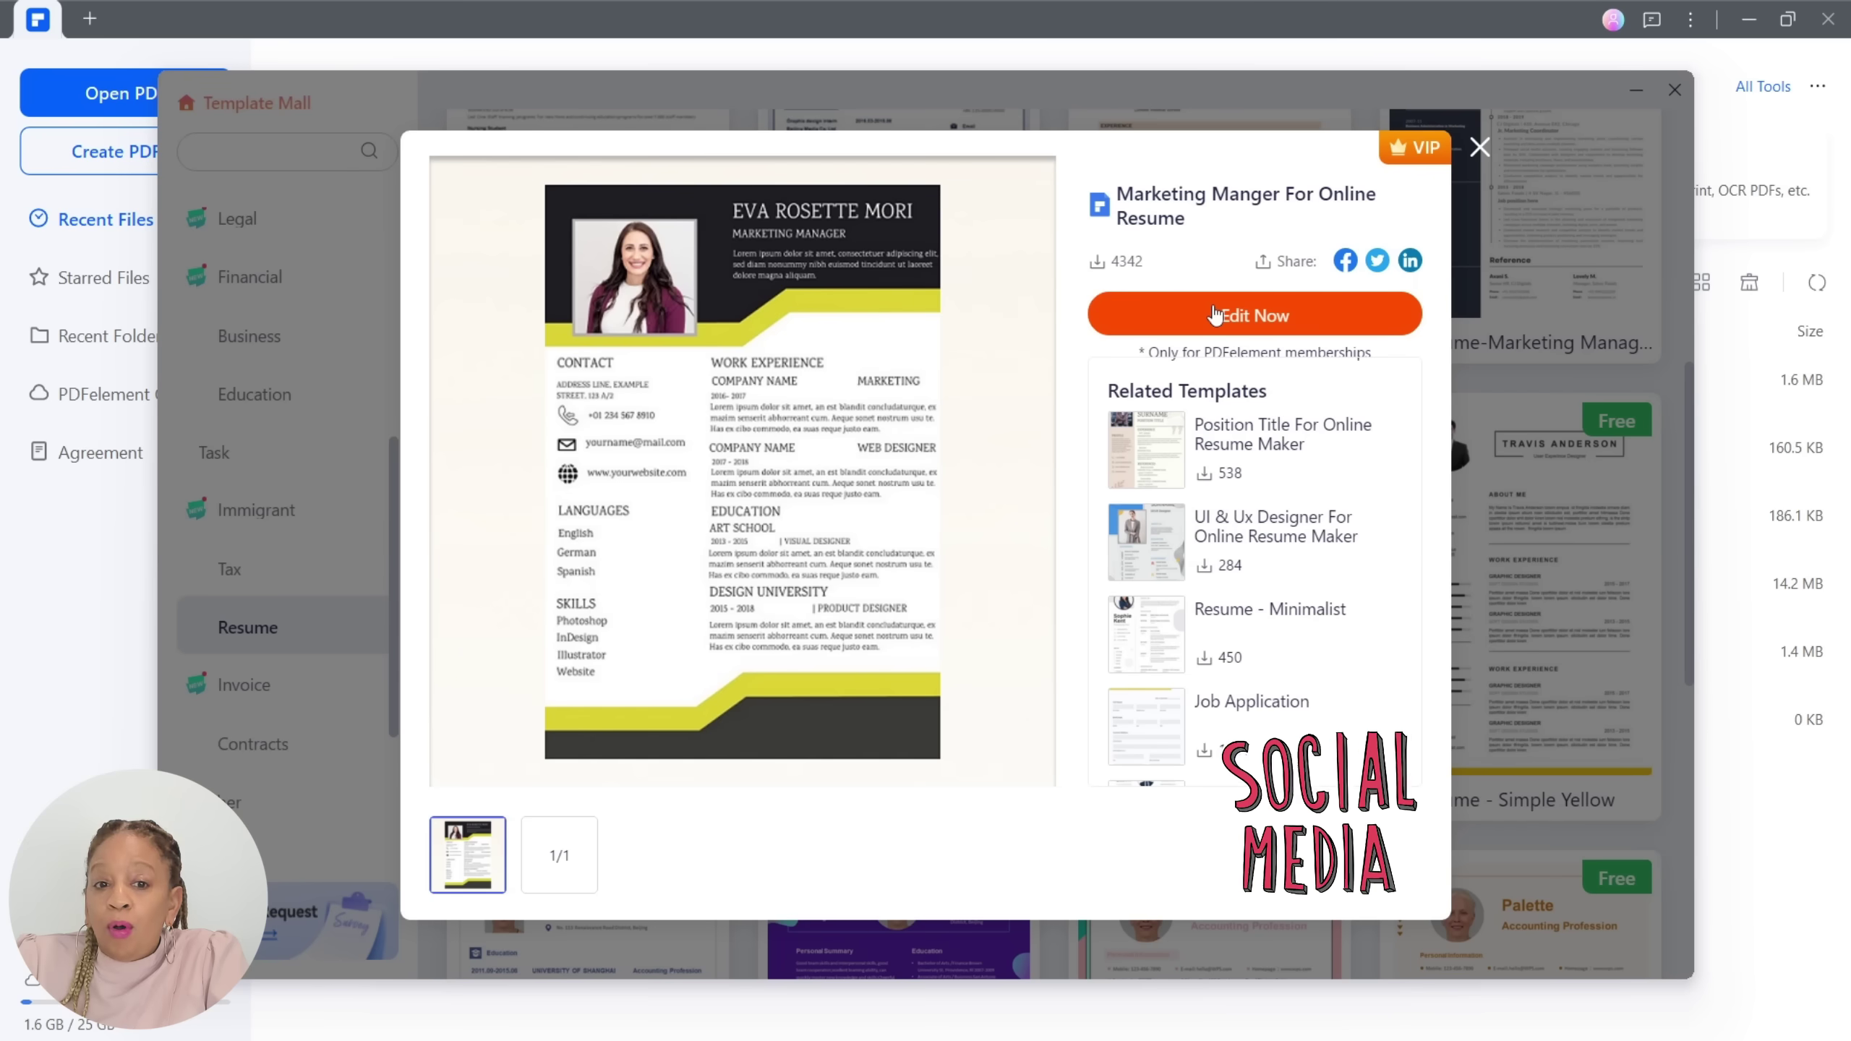
click(1214, 314)
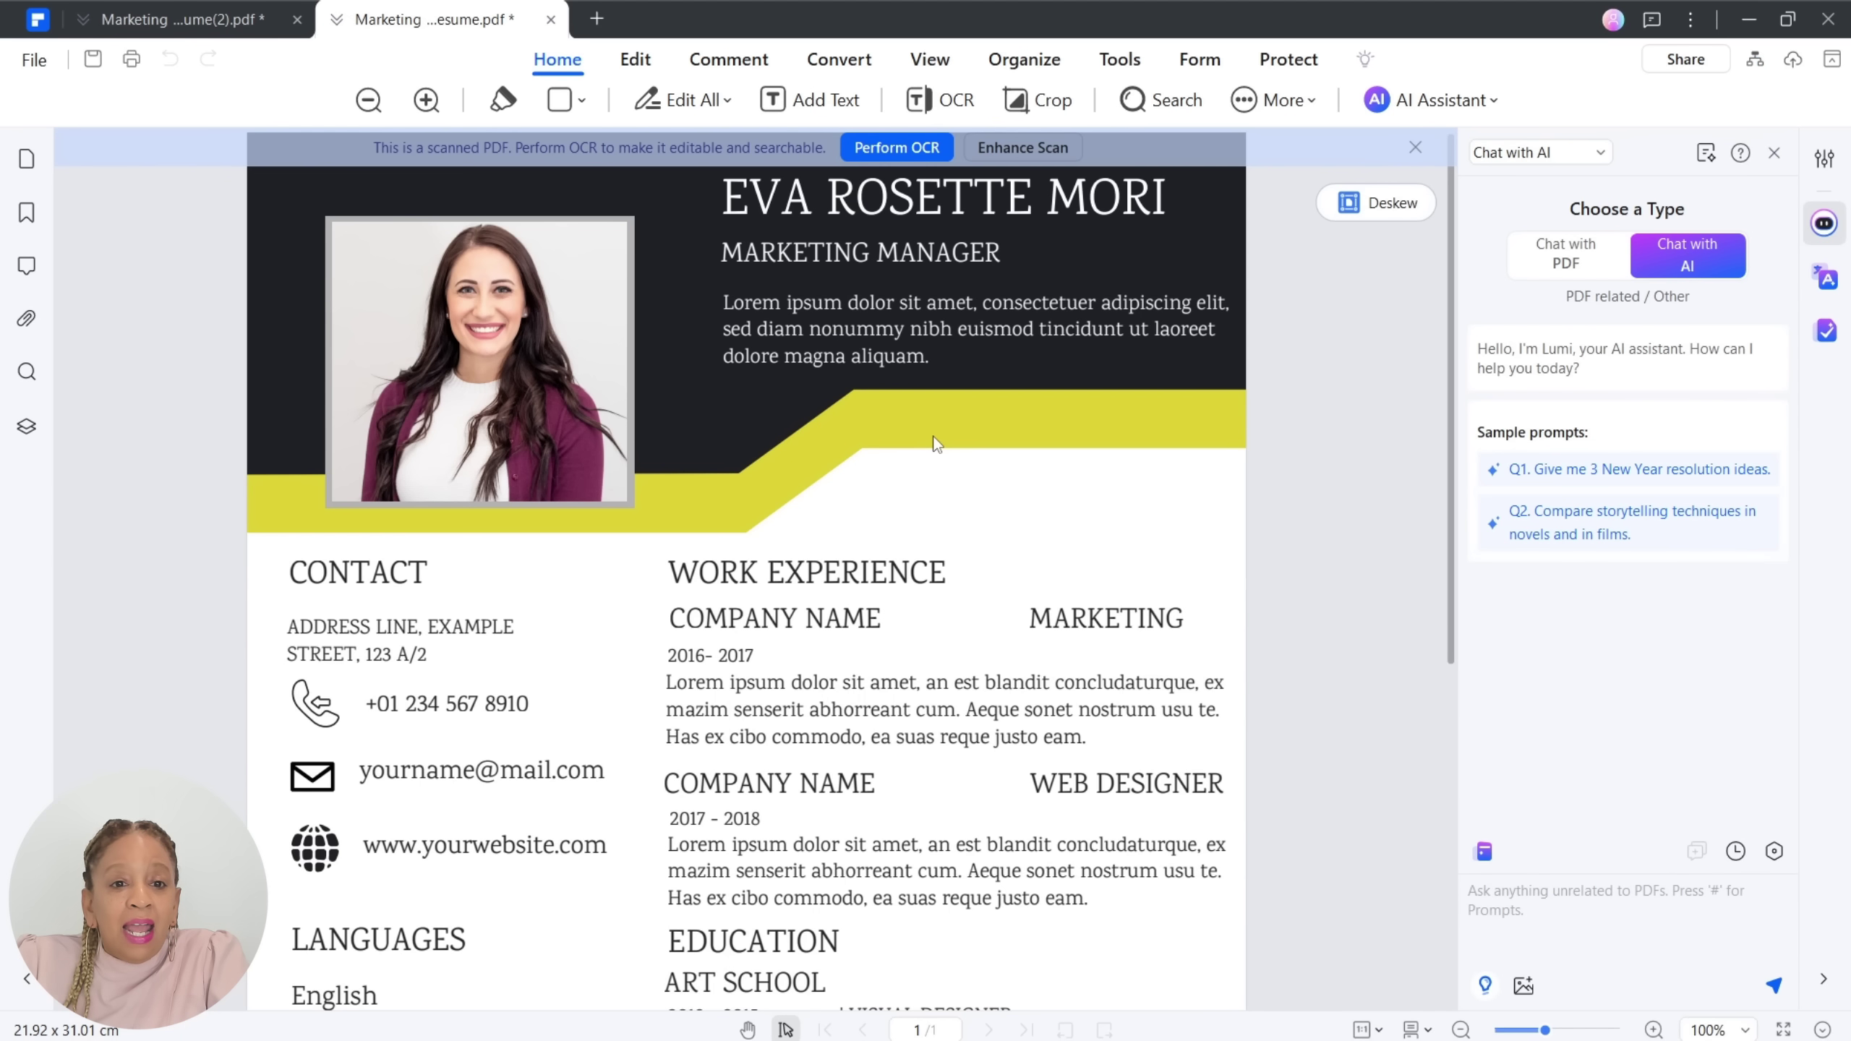
- Replace the sample resume photo with the new profile picture
click(486, 342)
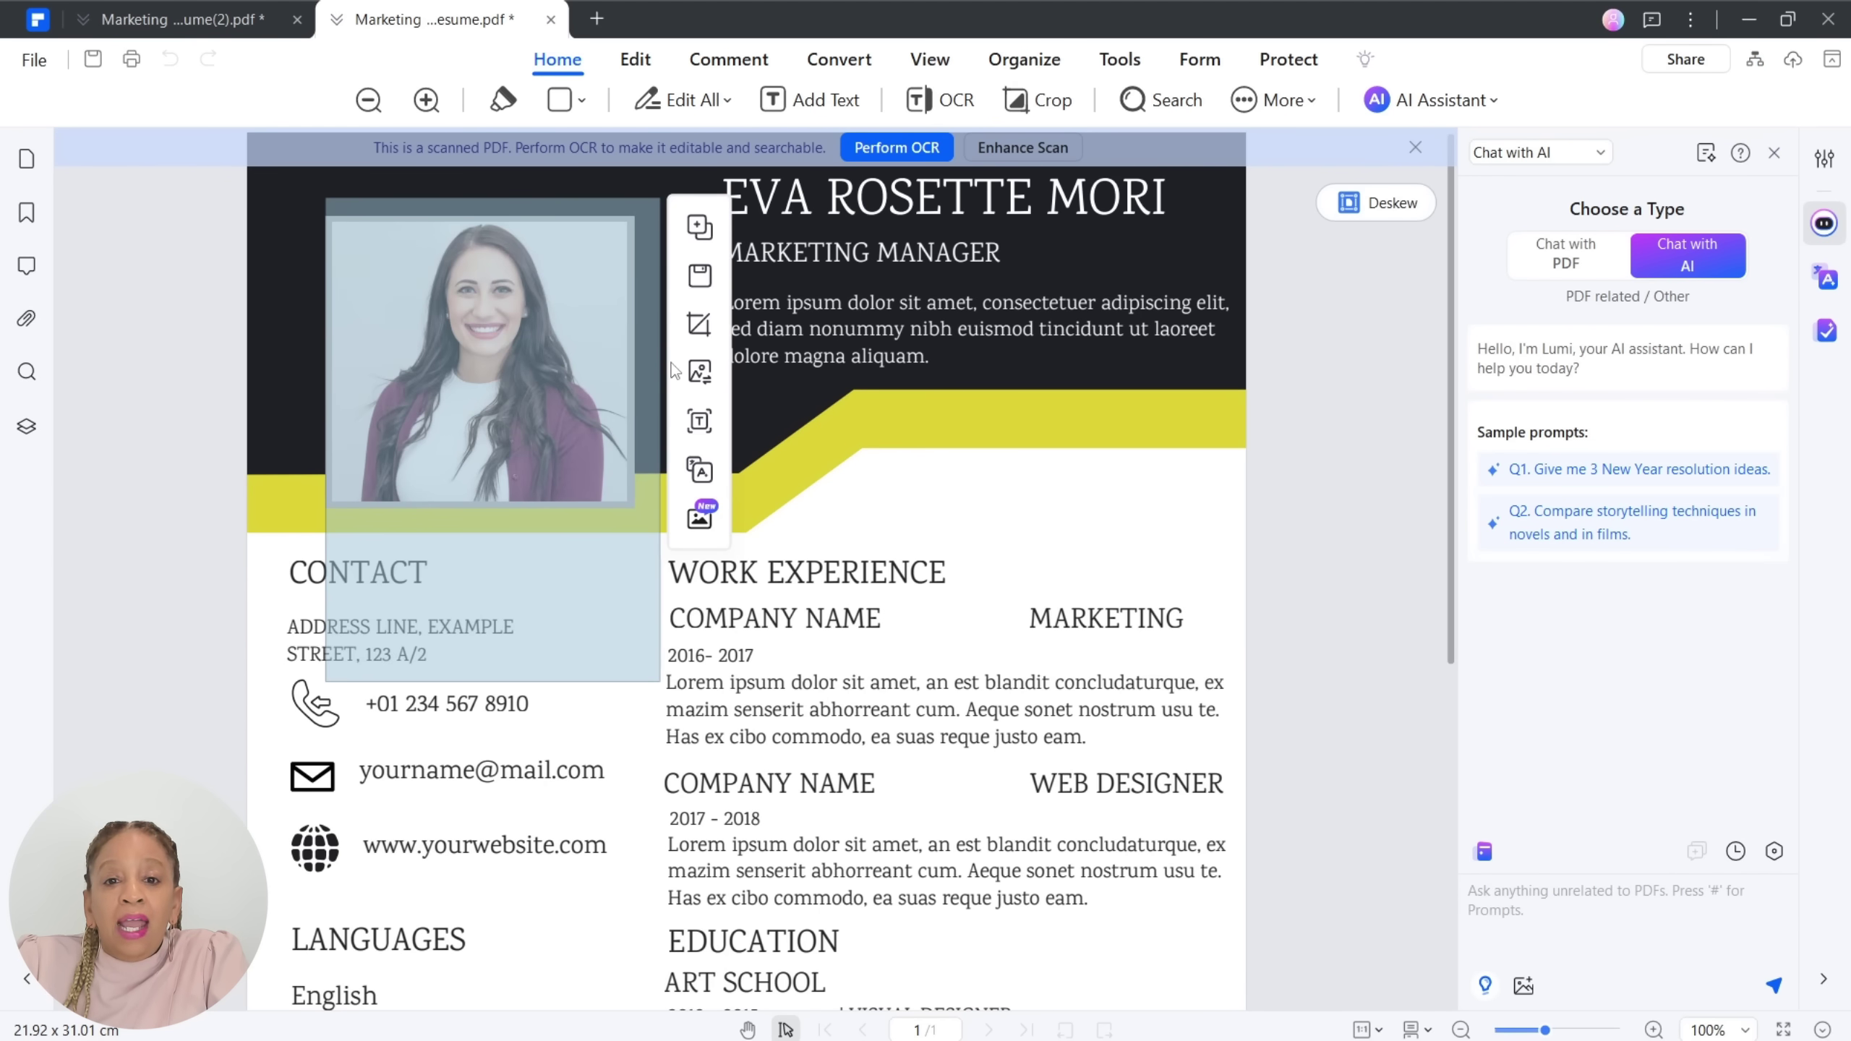
click(700, 373)
click(1053, 587)
double_click(313, 227)
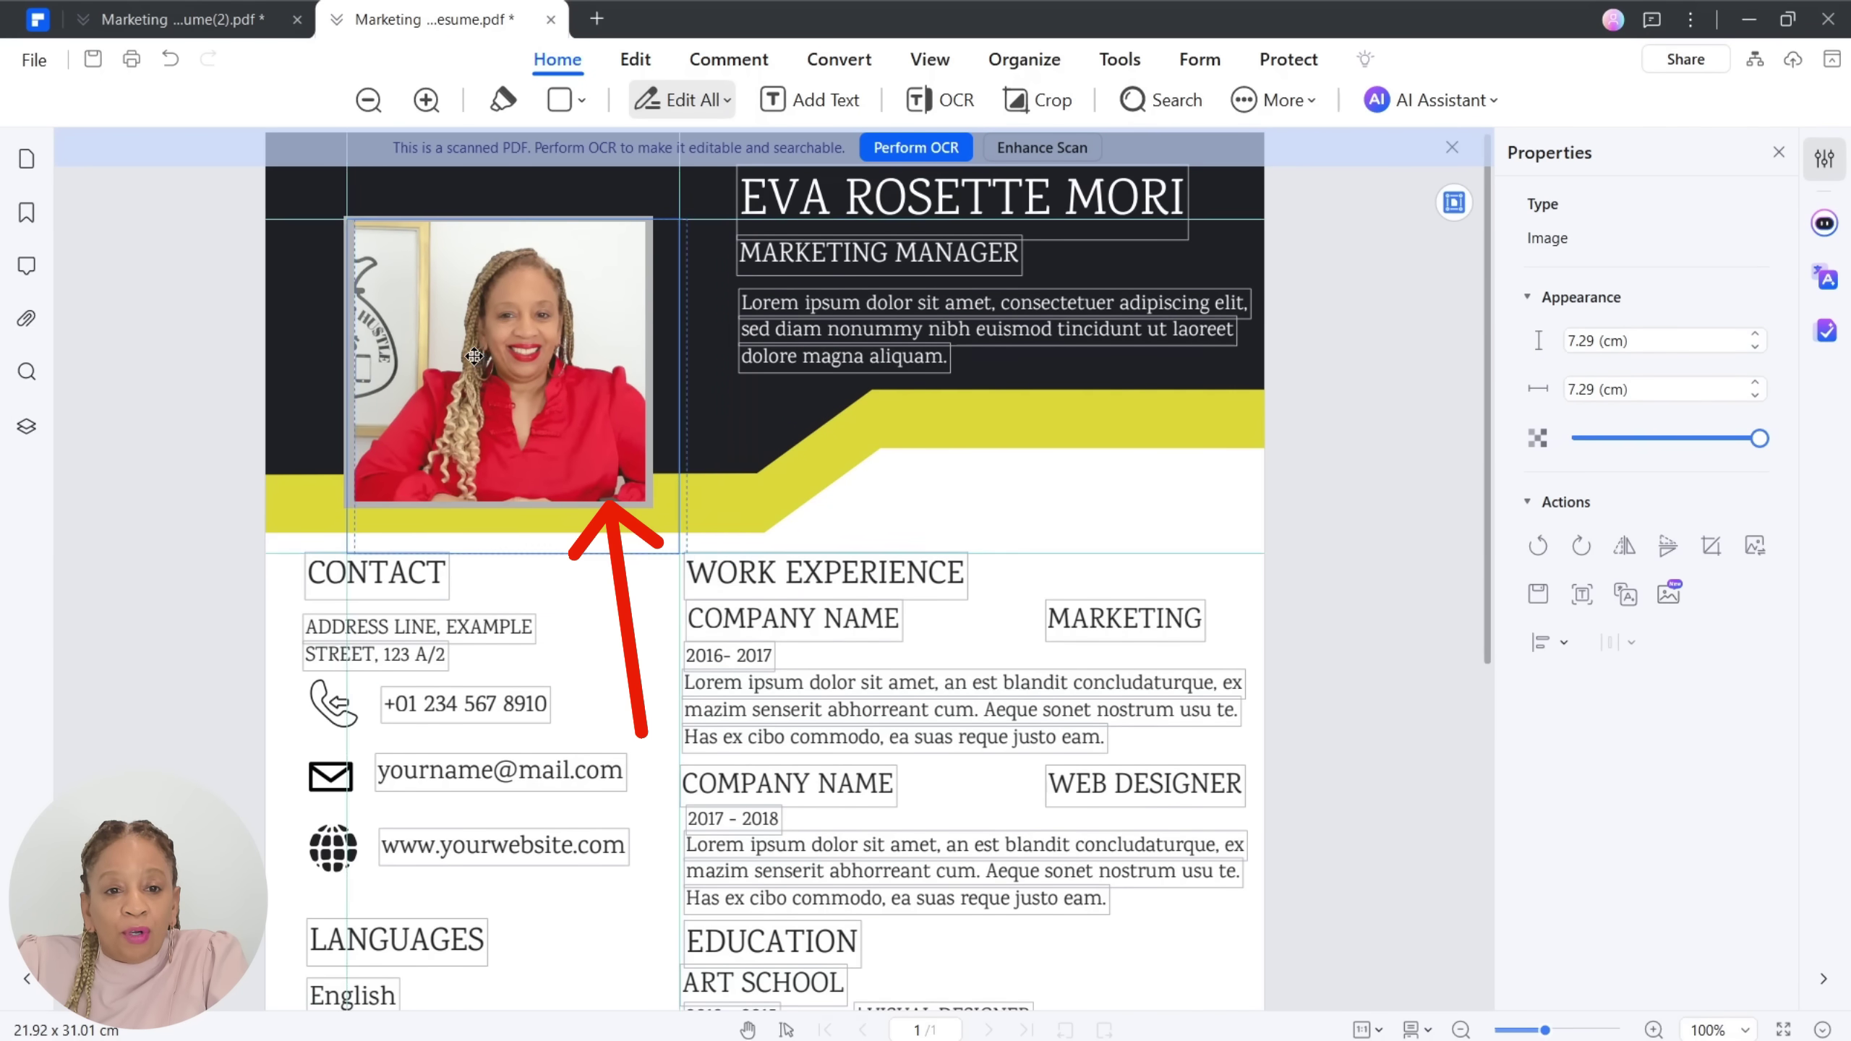
- Change the name to CeCe and the job title to Social Media Influencer on one line
click(1046, 423)
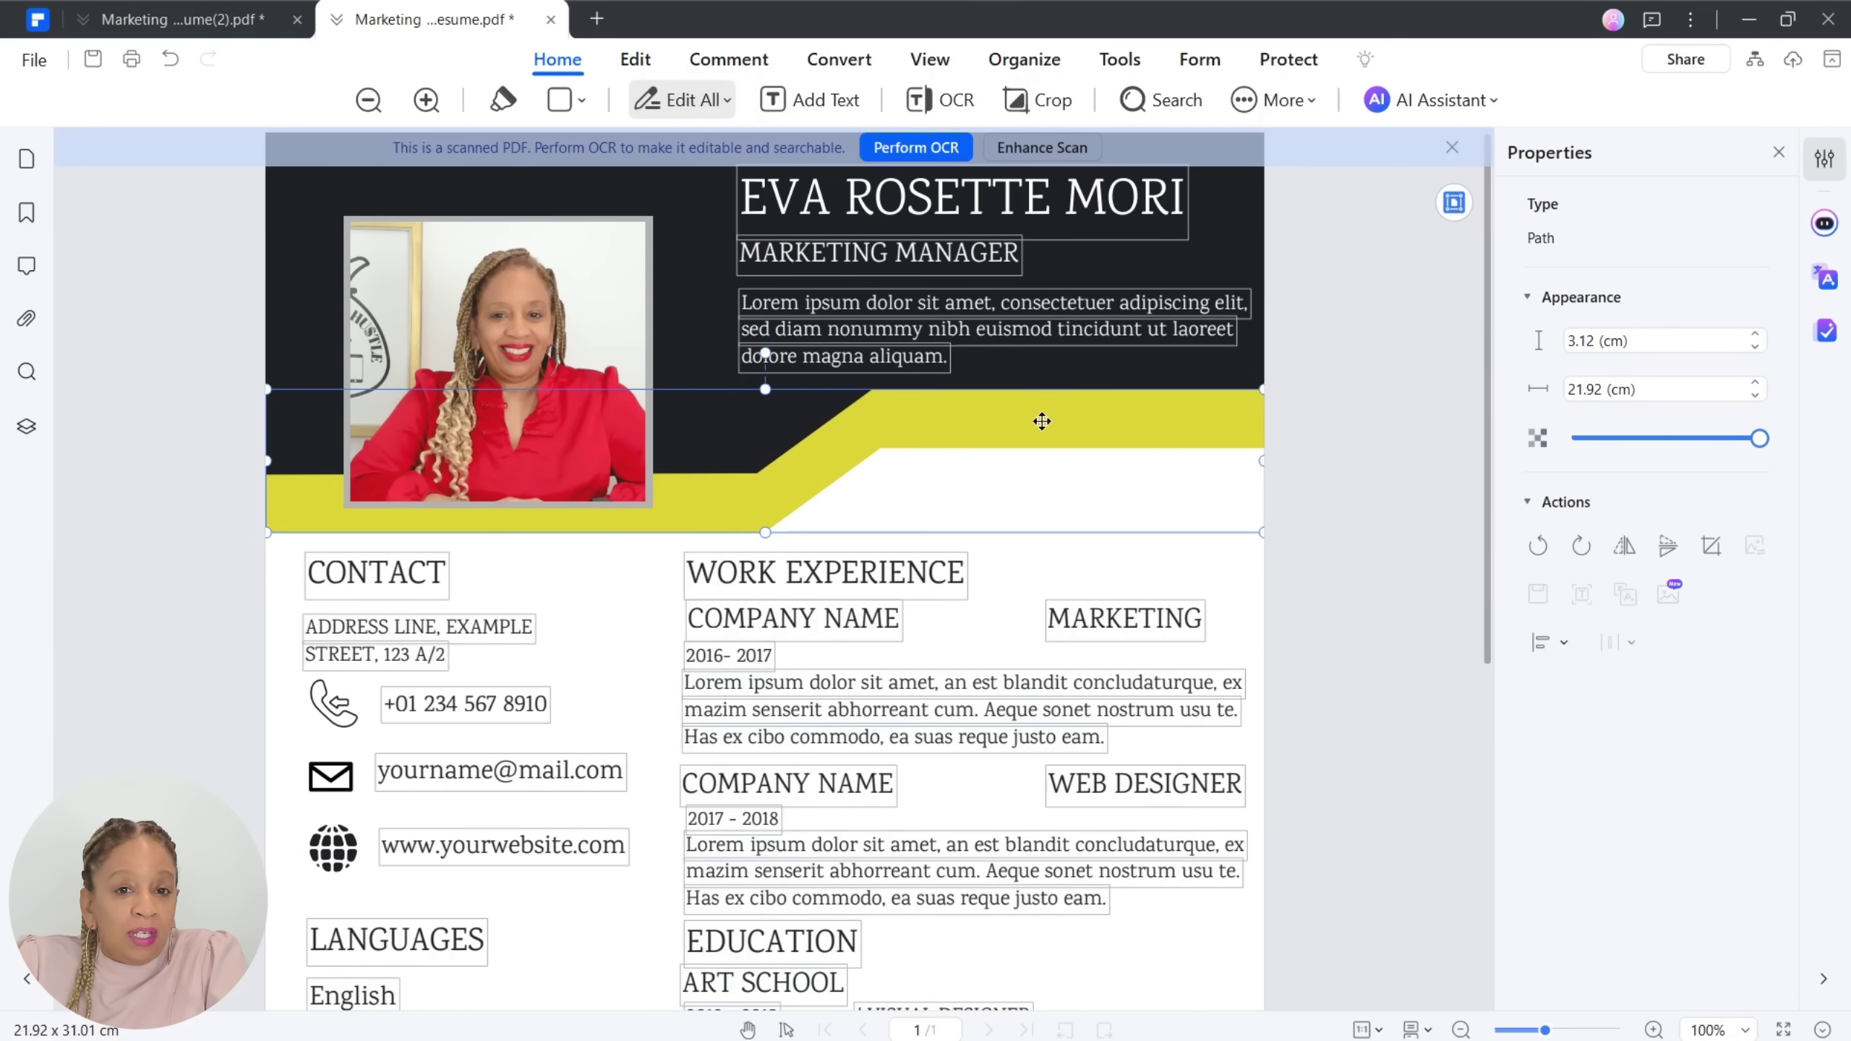
double_click(908, 193)
drag(1185, 201, 1064, 219)
text(CeCe)
key(BackSpace)
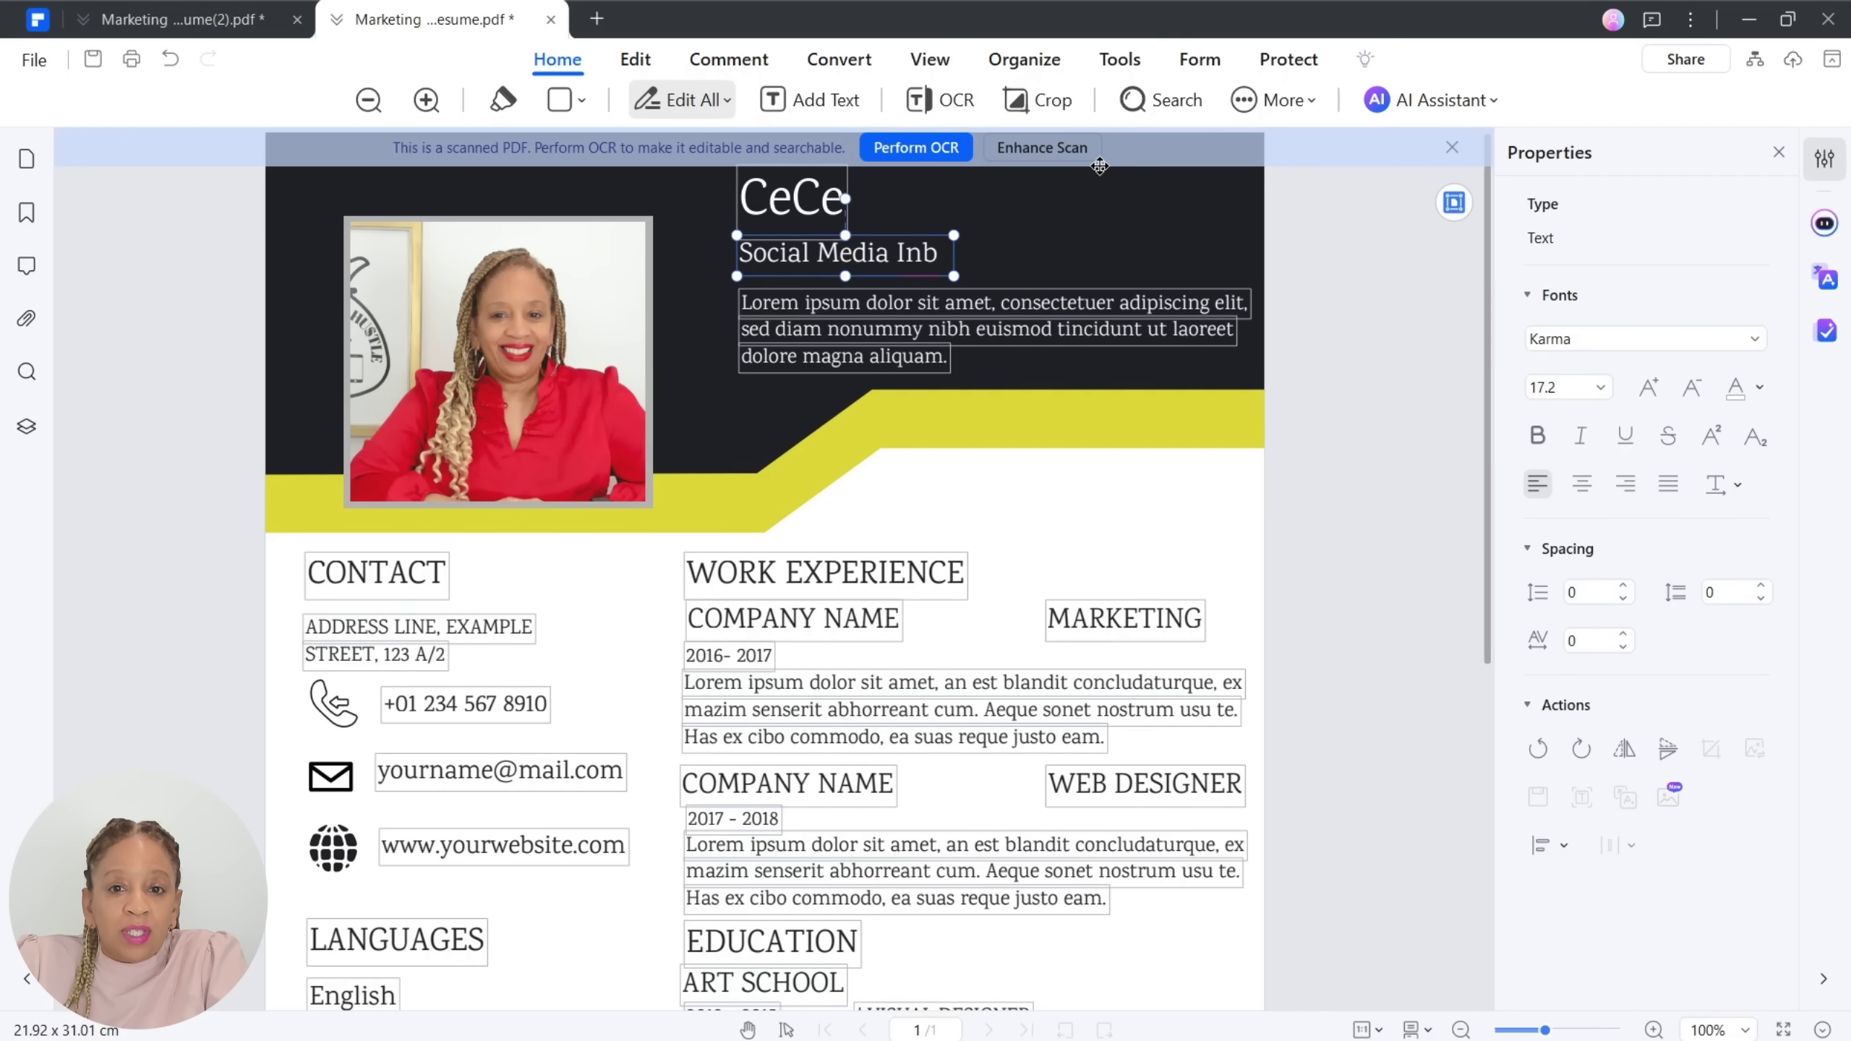
key(BackSpace)
key(BackSpace)
key(BackSpace)
key(BackSpace)
key(BackSpace)
key(BackSpace)
key(BackSpace)
key(BackSpace)
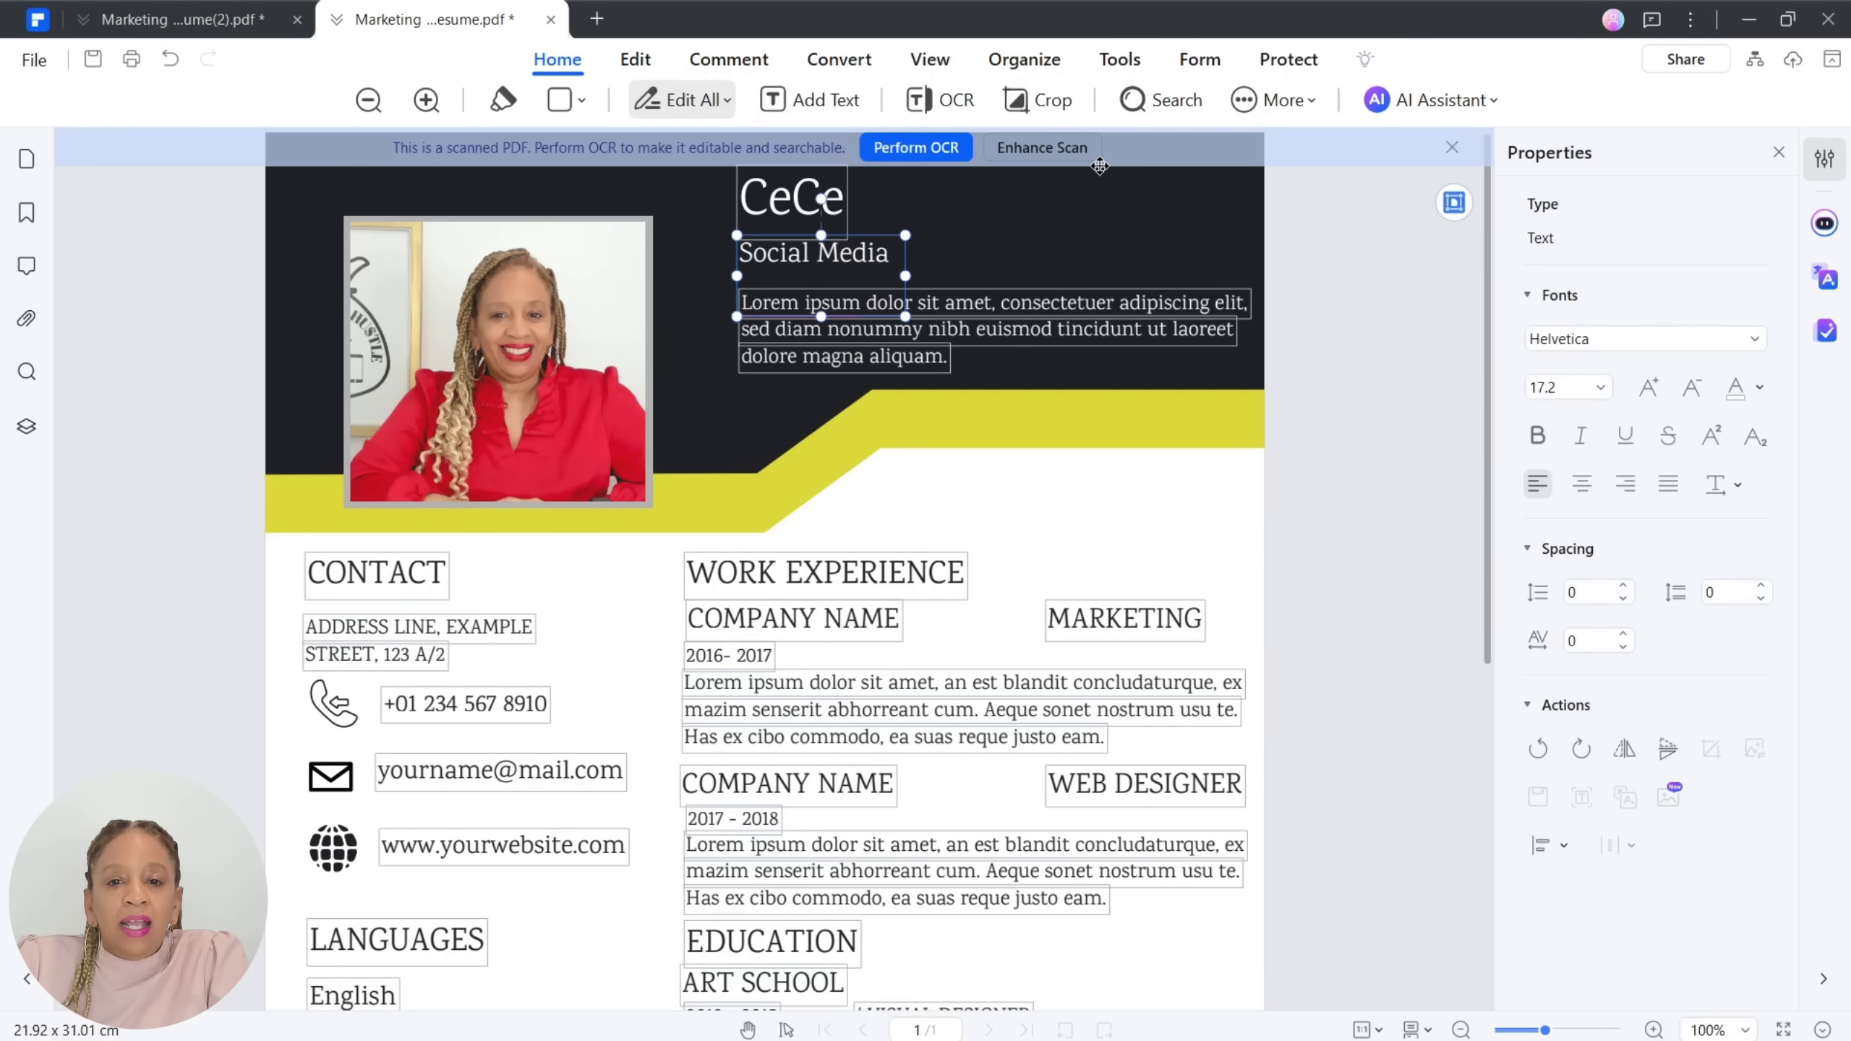
drag(907, 282, 1134, 277)
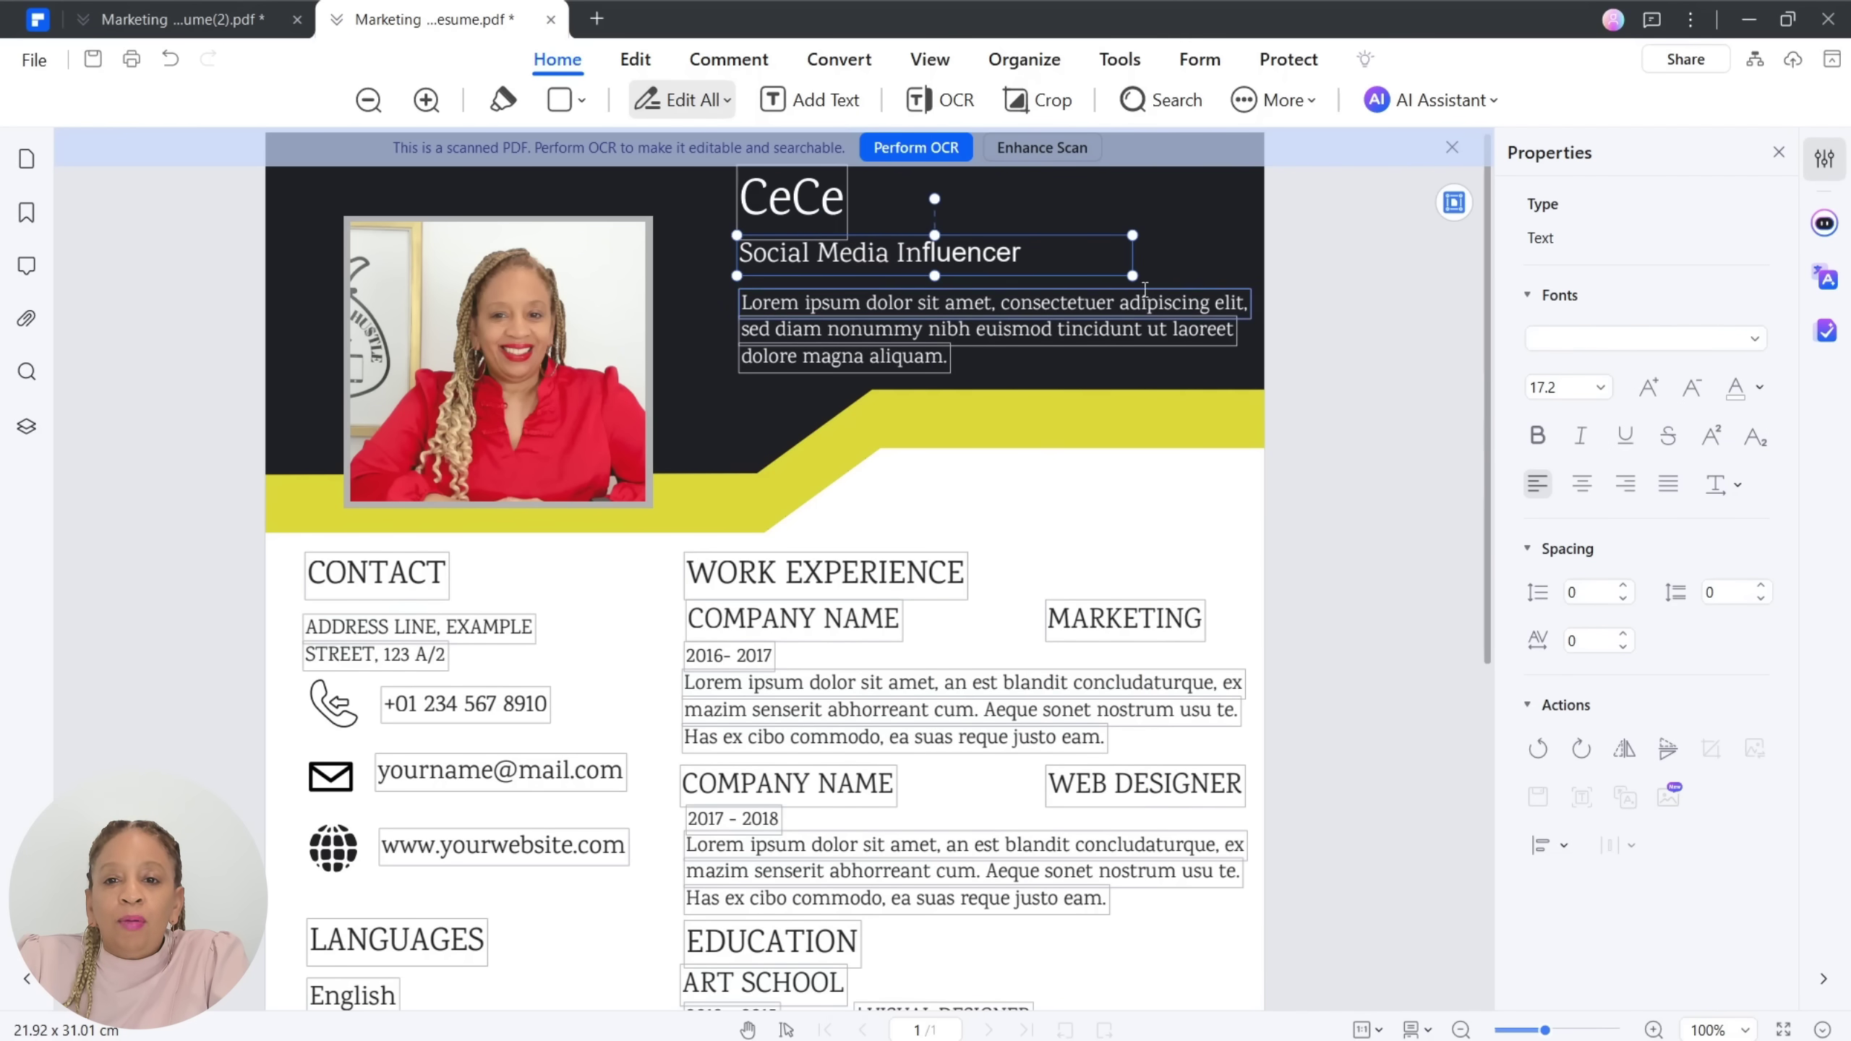
- Delete all three lines of the placeholder blurb under the header
double_click(924, 324)
click(975, 340)
key(Delete)
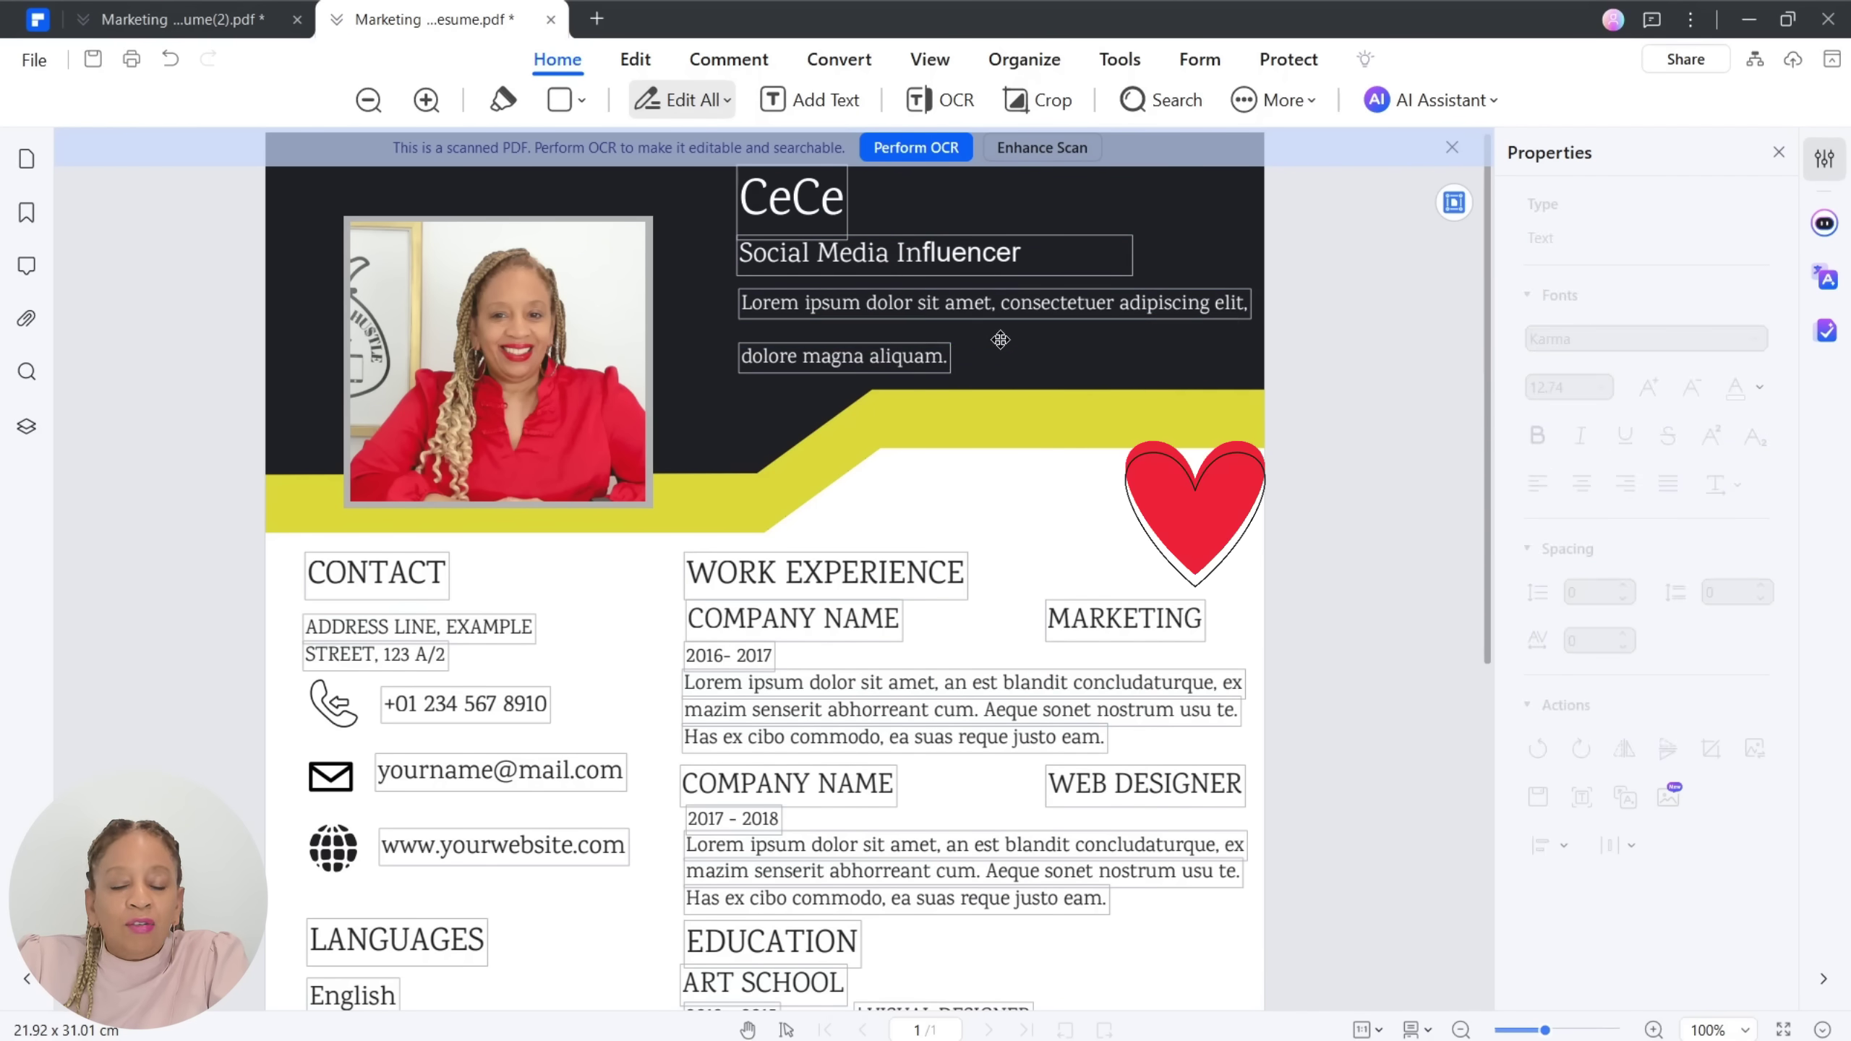
click(974, 296)
key(Delete)
click(892, 340)
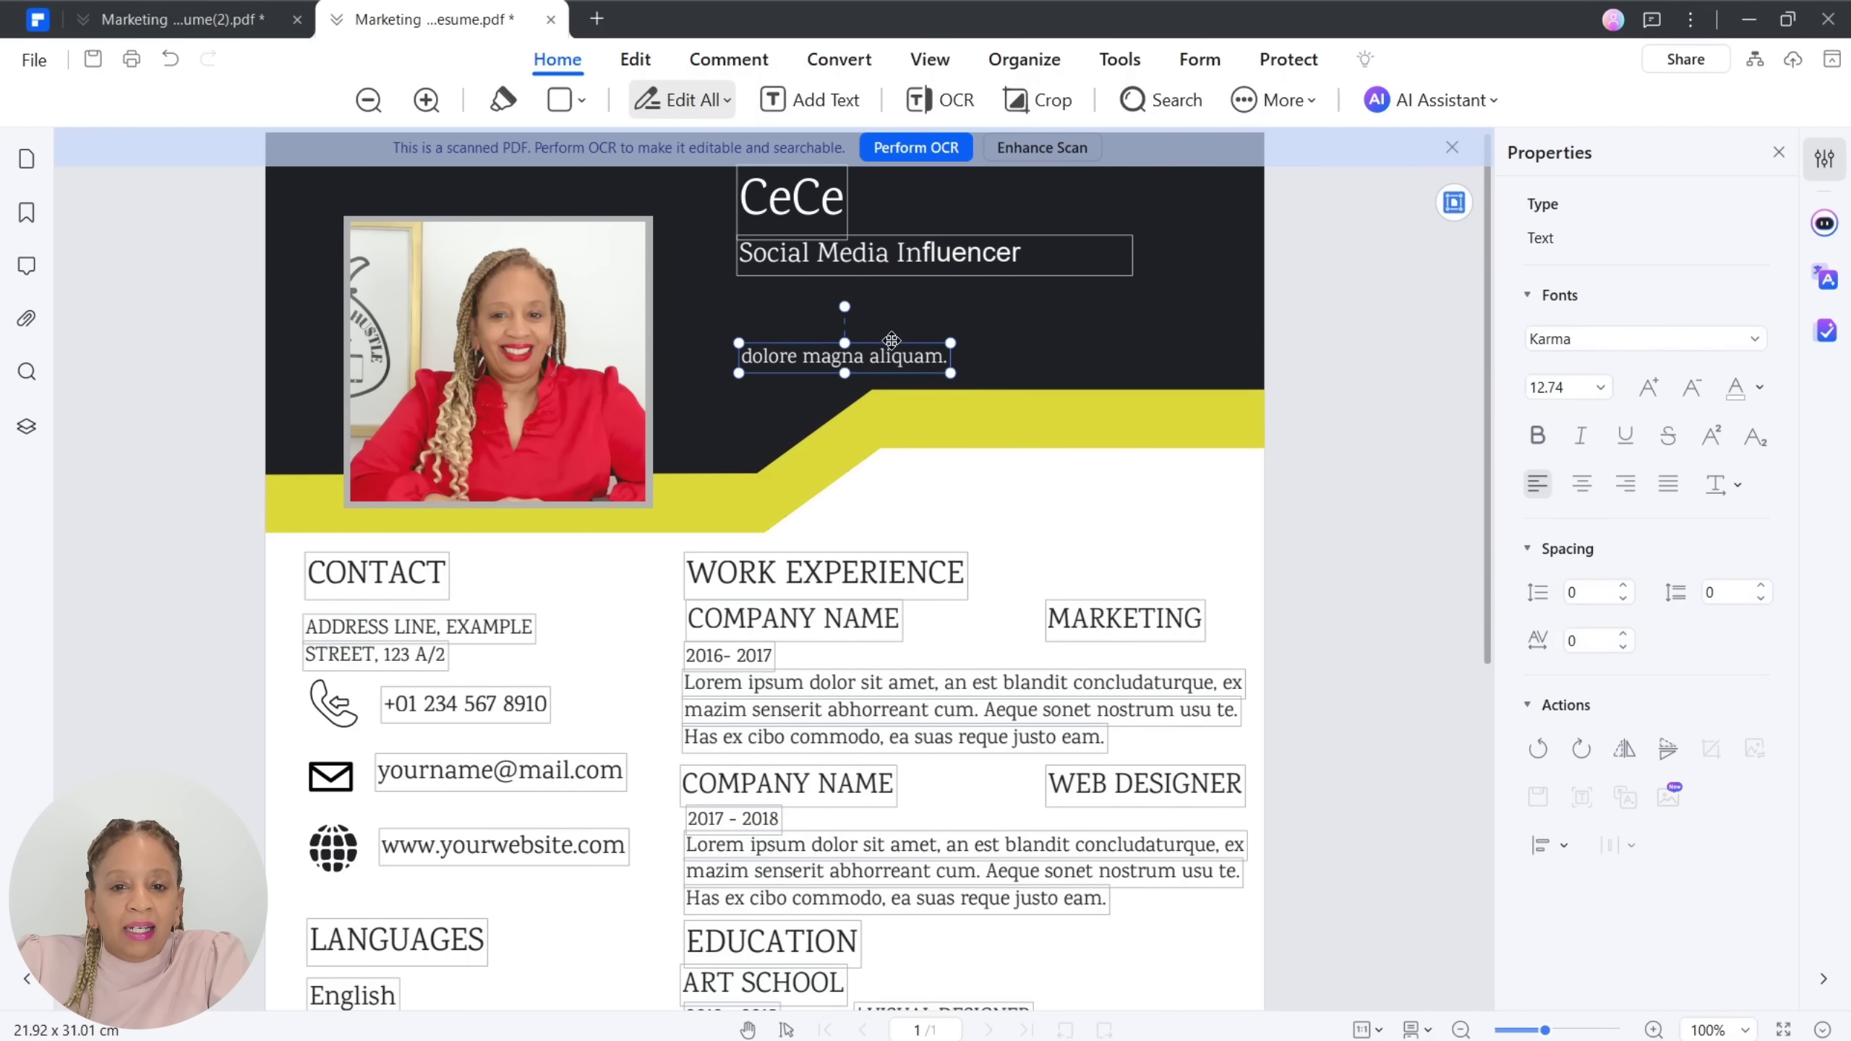
key(Delete)
- Move the title and the CeCe name lower in the header, then select the website placeholder
drag(852, 252, 847, 314)
click(840, 173)
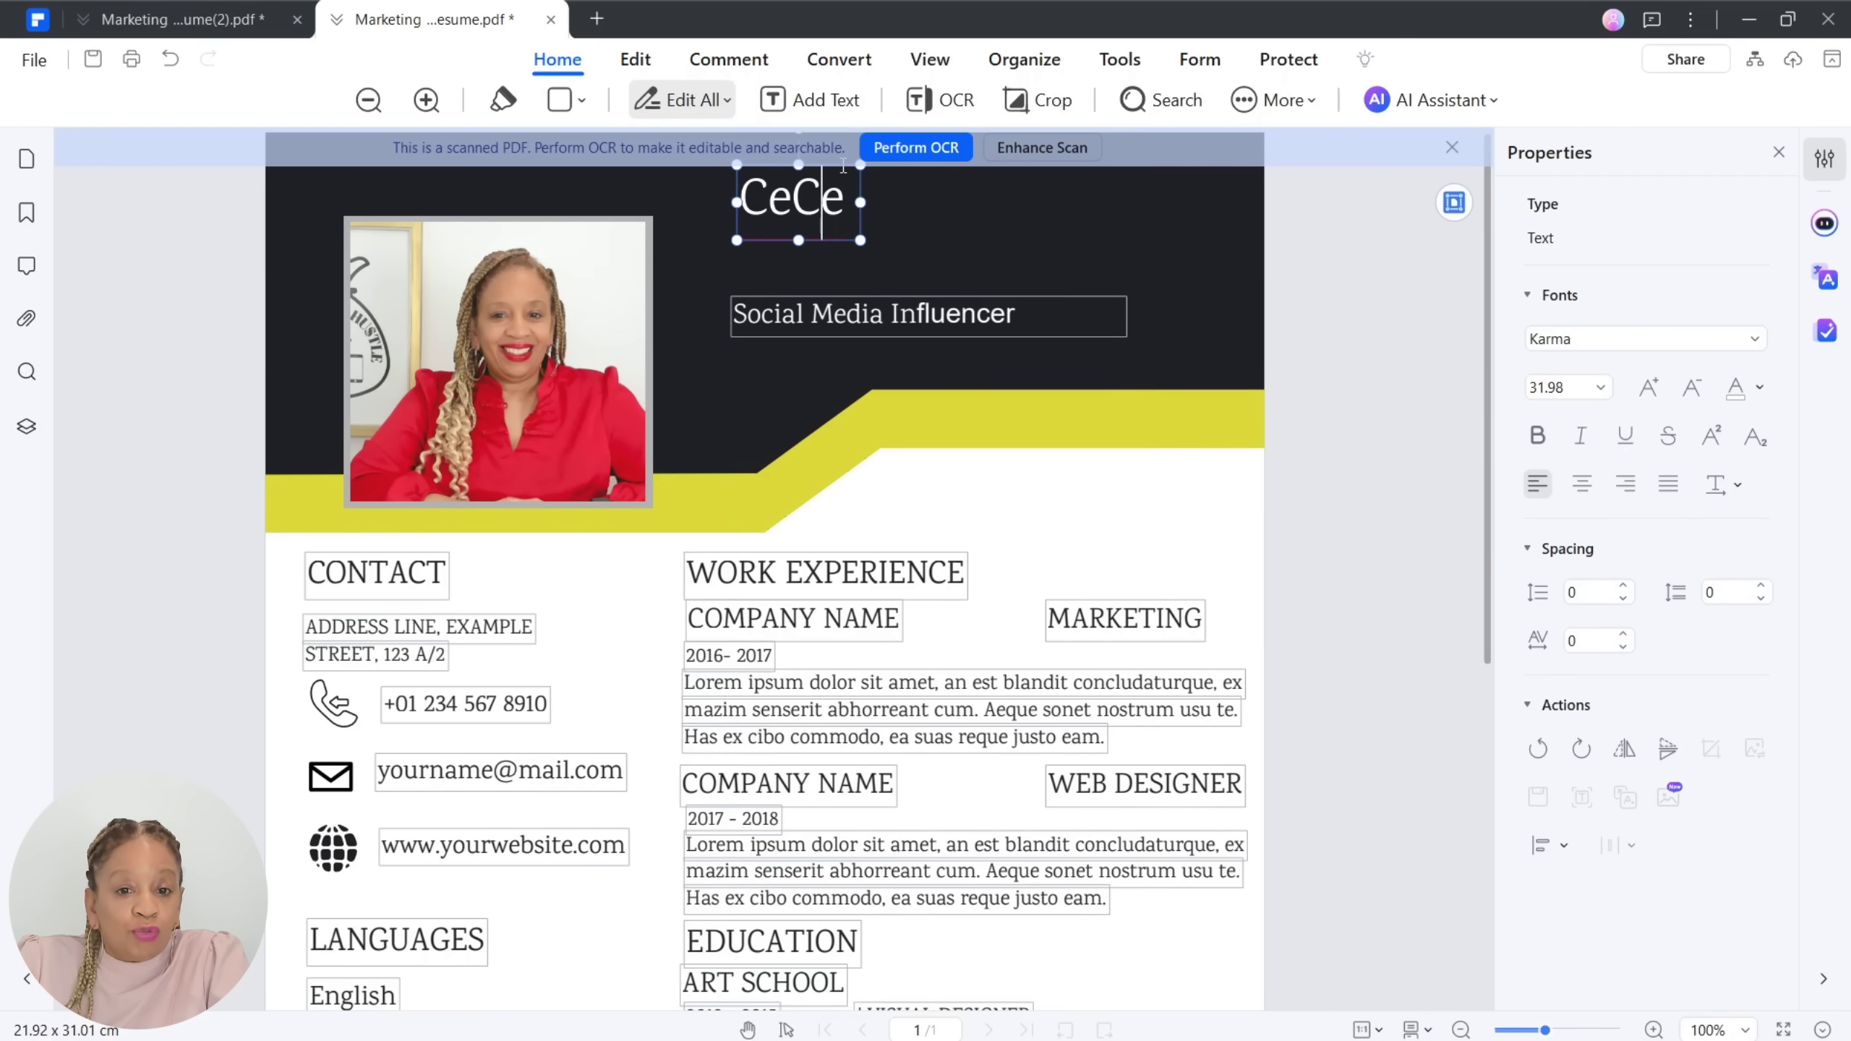
drag(842, 165, 845, 212)
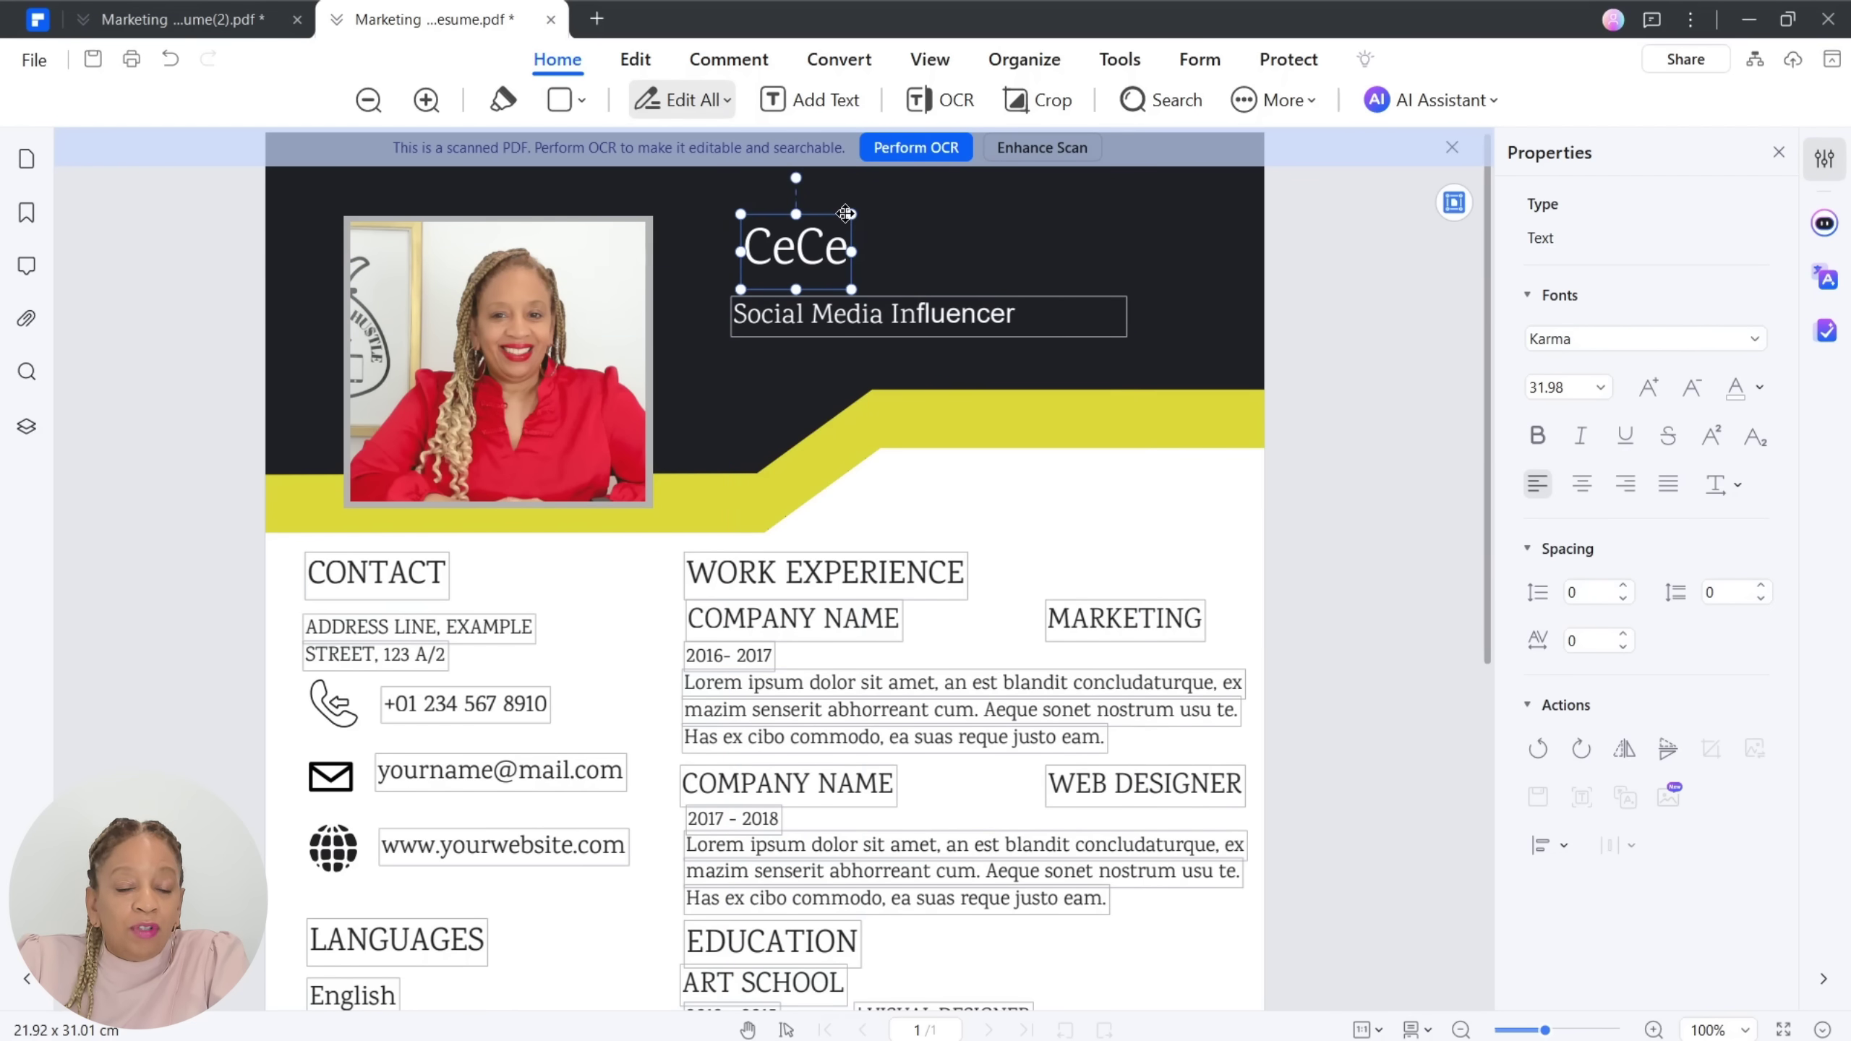
double_click(452, 841)
text(insideyourhustle)
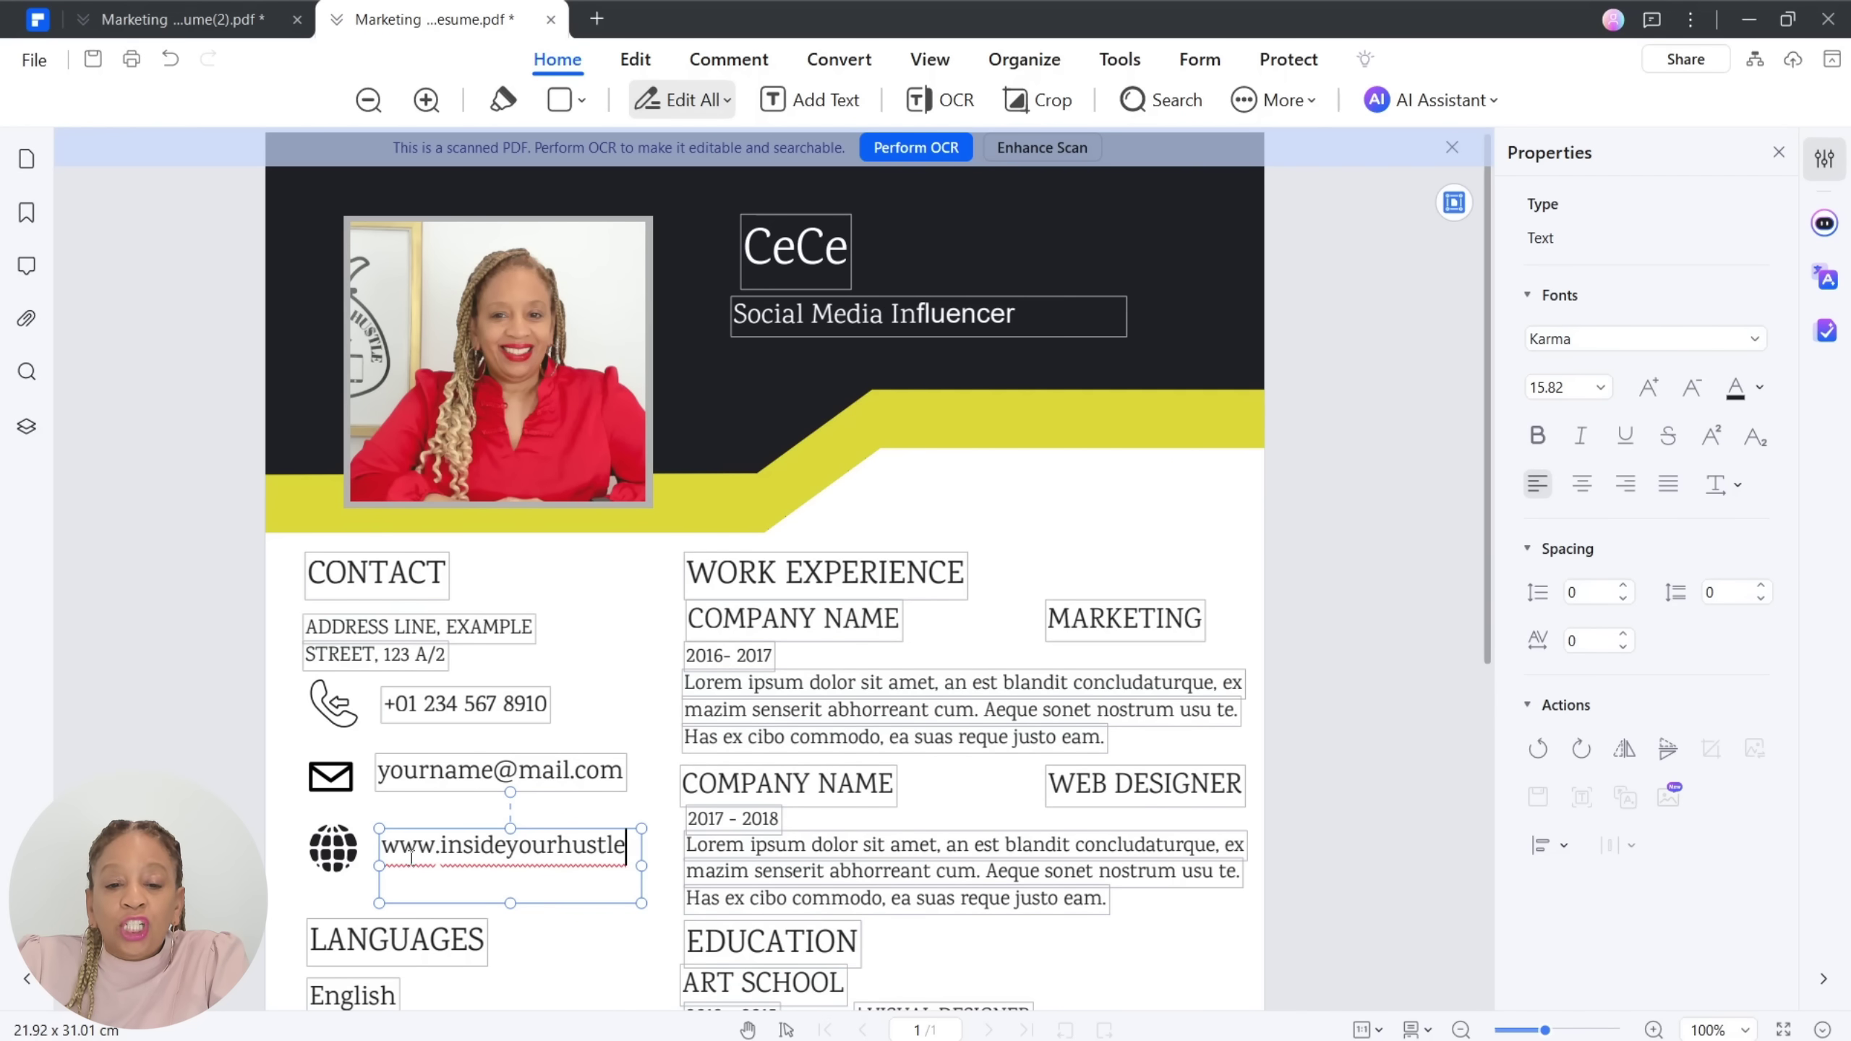
key(ctrl+a)
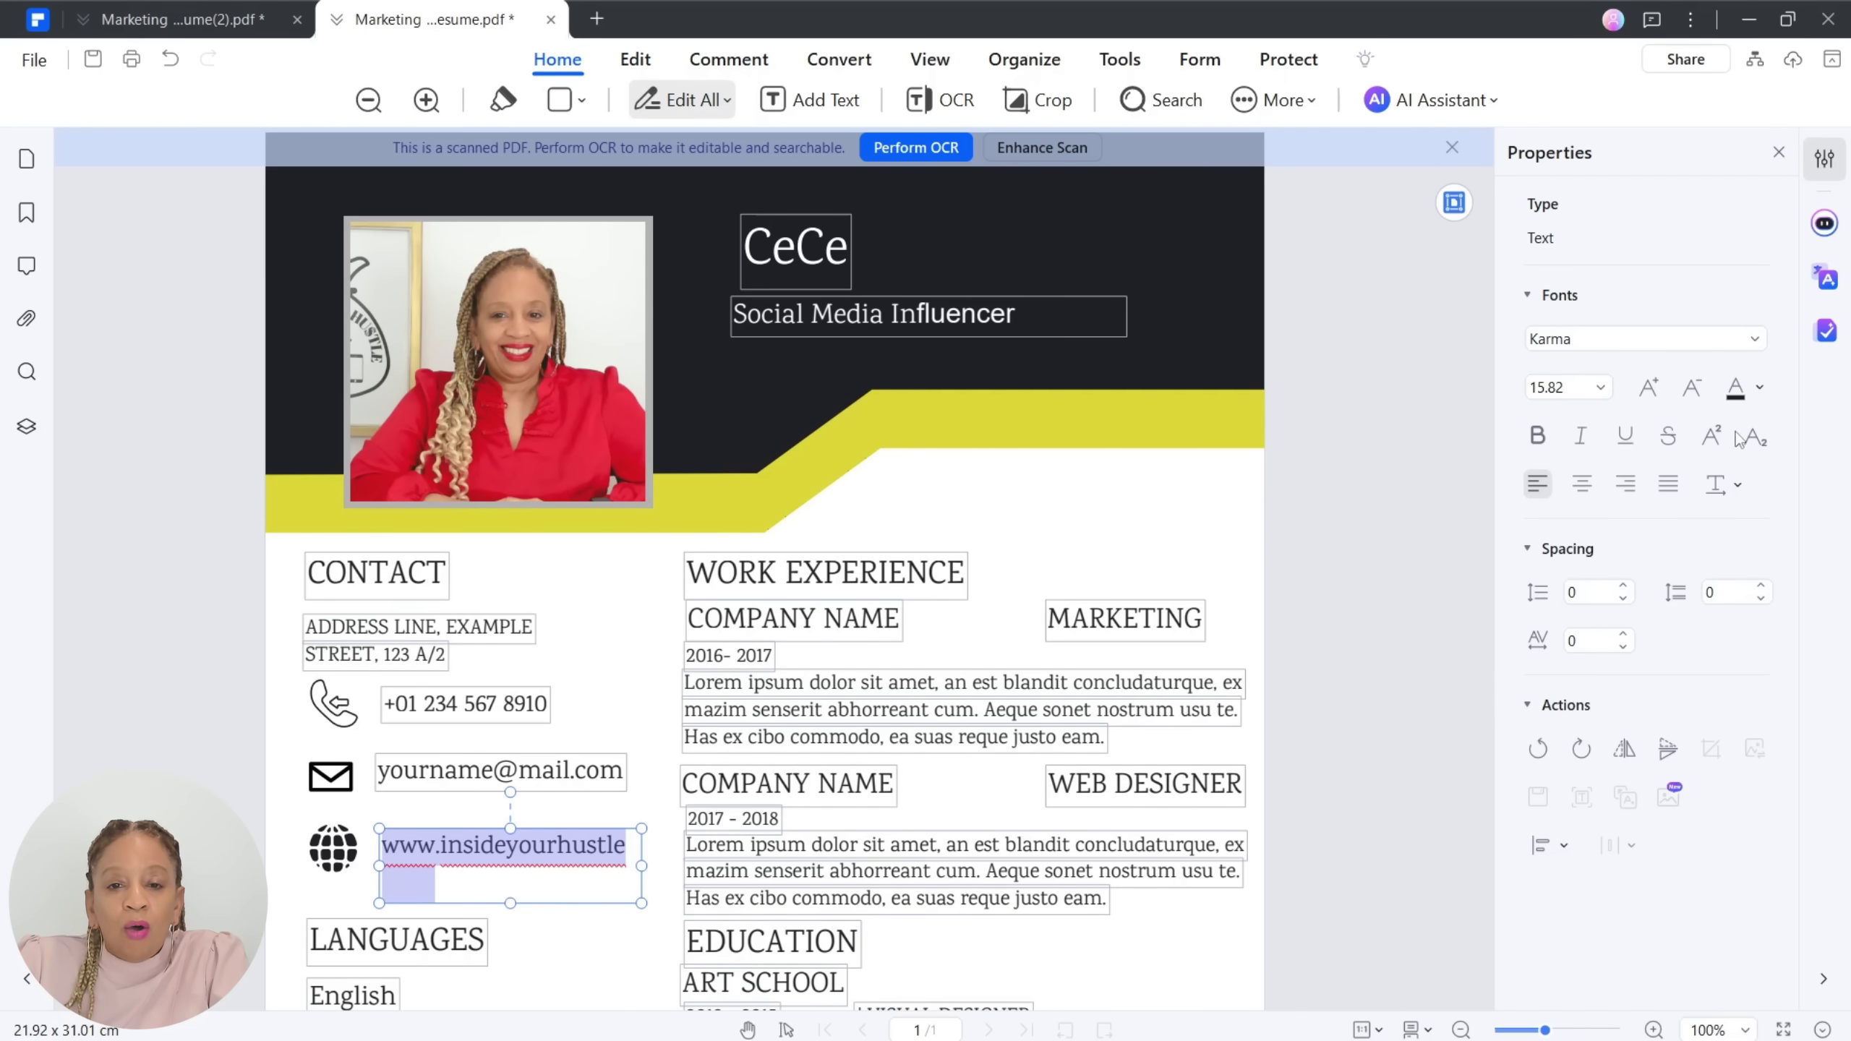
click(1737, 389)
click(1758, 389)
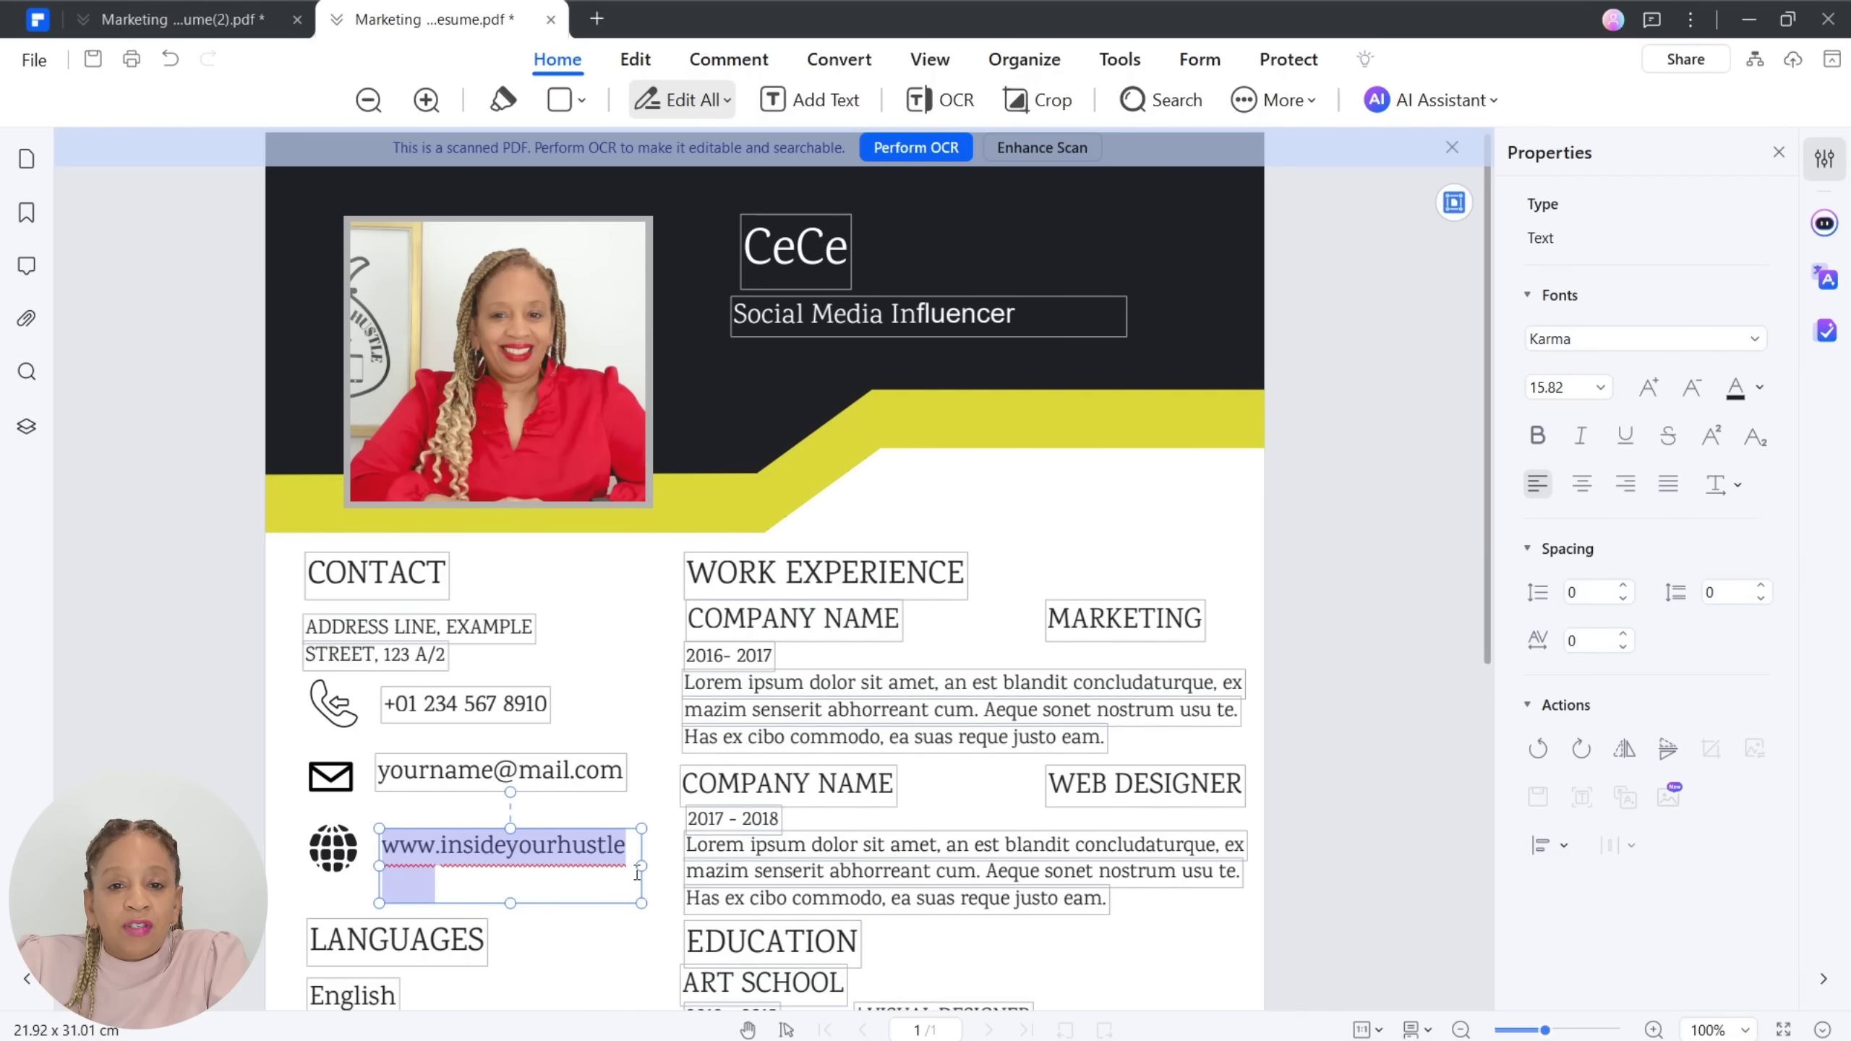
mouse_move(642, 866)
mouse_down()
mouse_move(676, 865)
mouse_move(658, 866)
mouse_up()
- Replace the placeholder e-mail's name part with the channel's own, widening and nudging the box up
click(442, 784)
drag(497, 772, 380, 767)
text(inside)
text(yourhustle@)
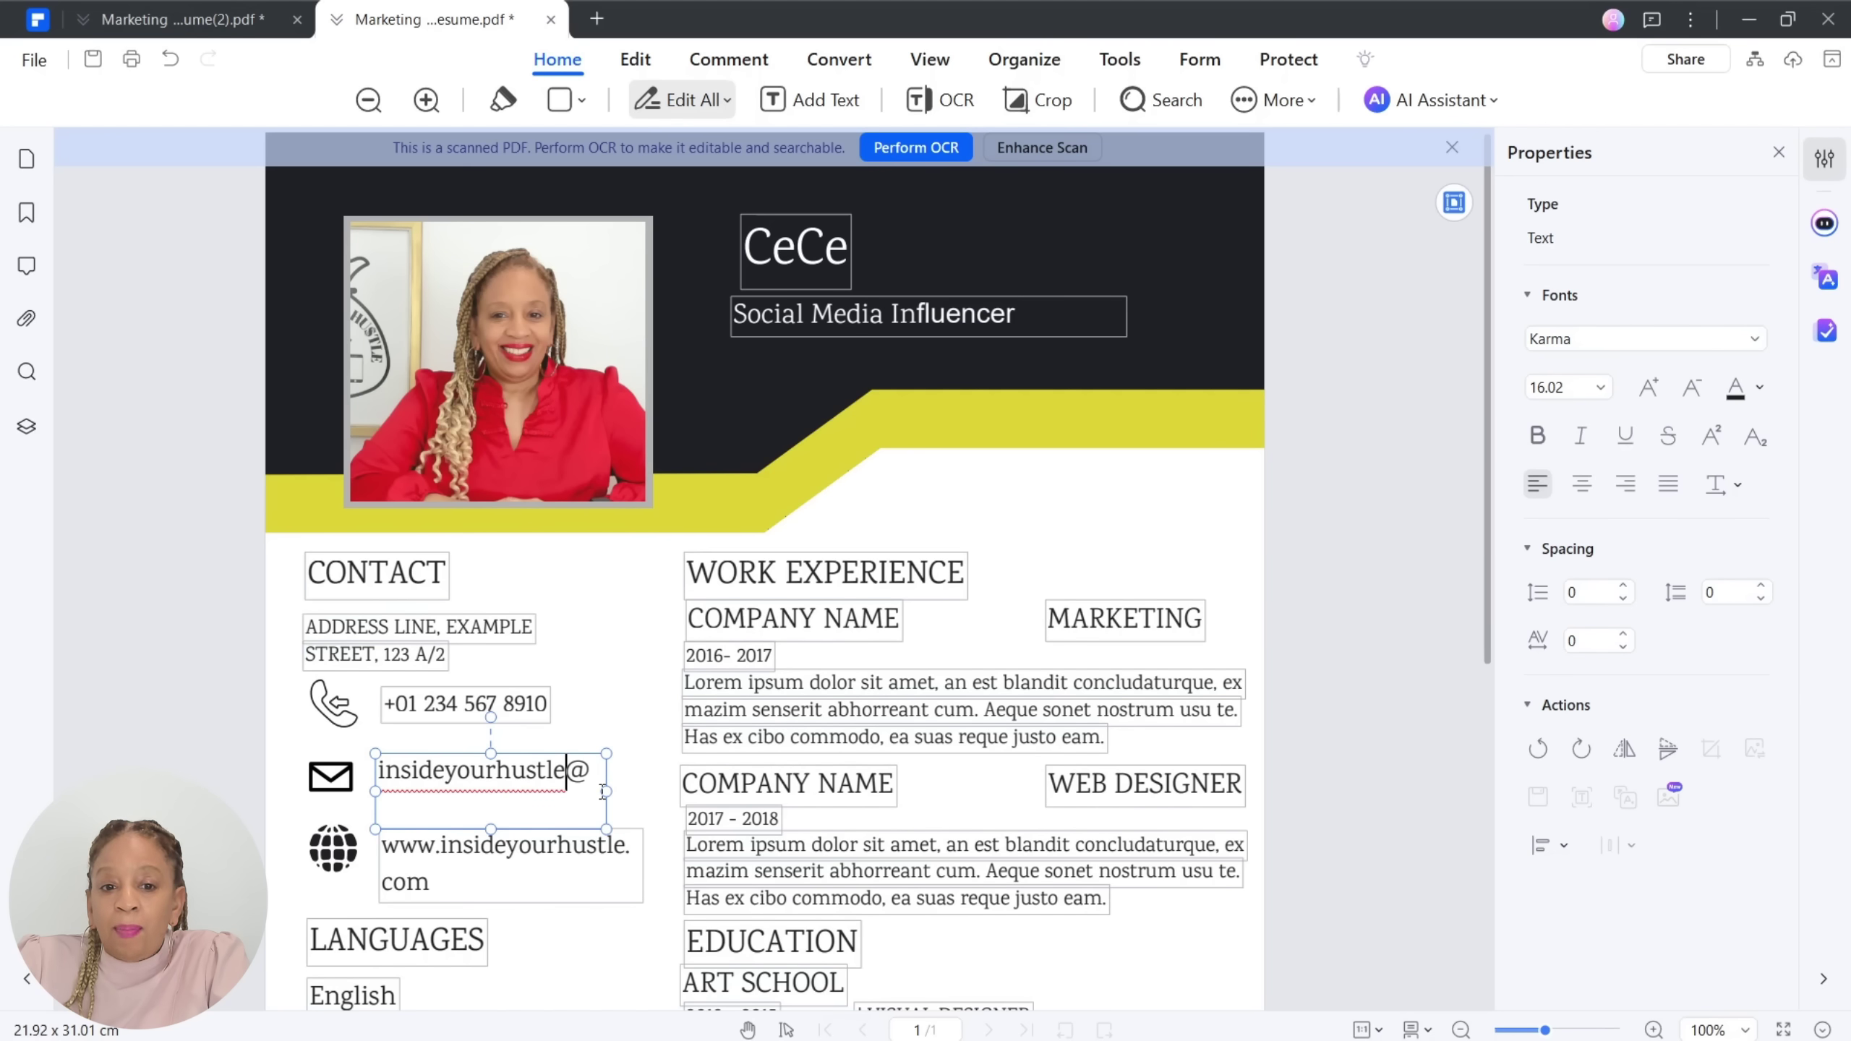
drag(606, 791, 663, 799)
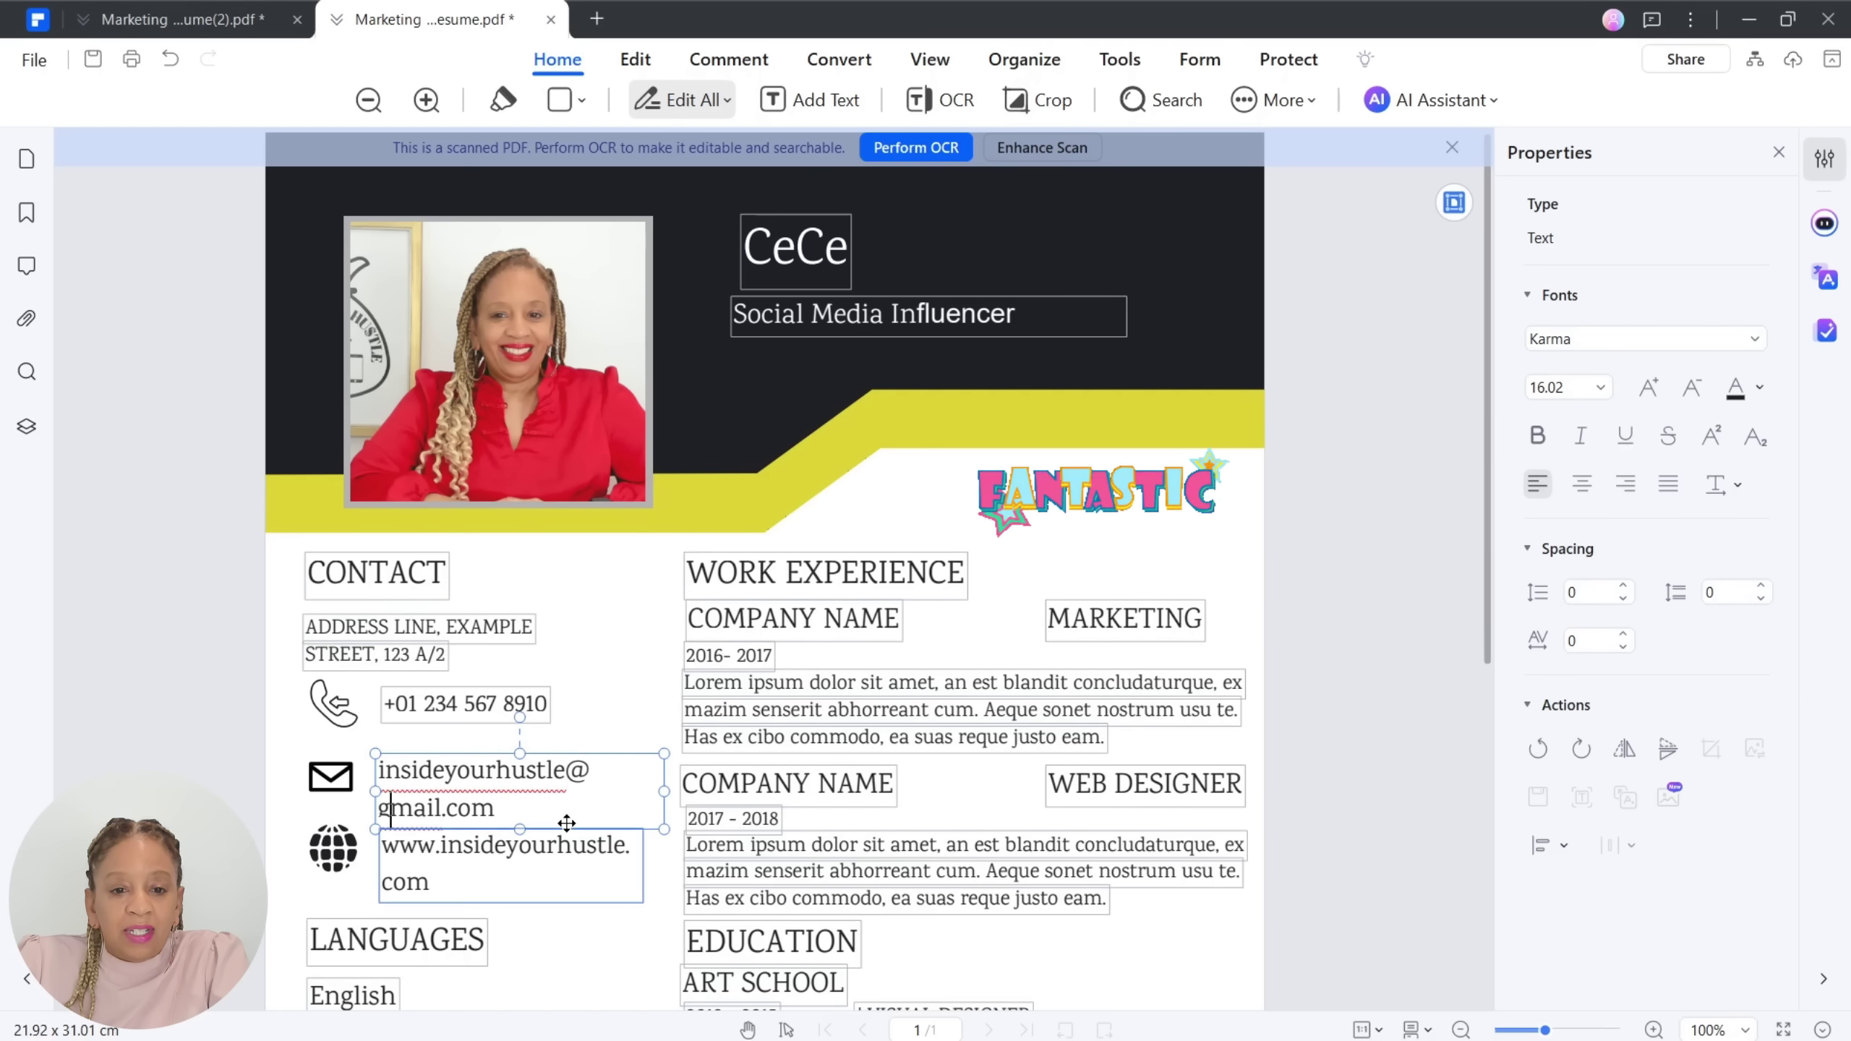
click(543, 754)
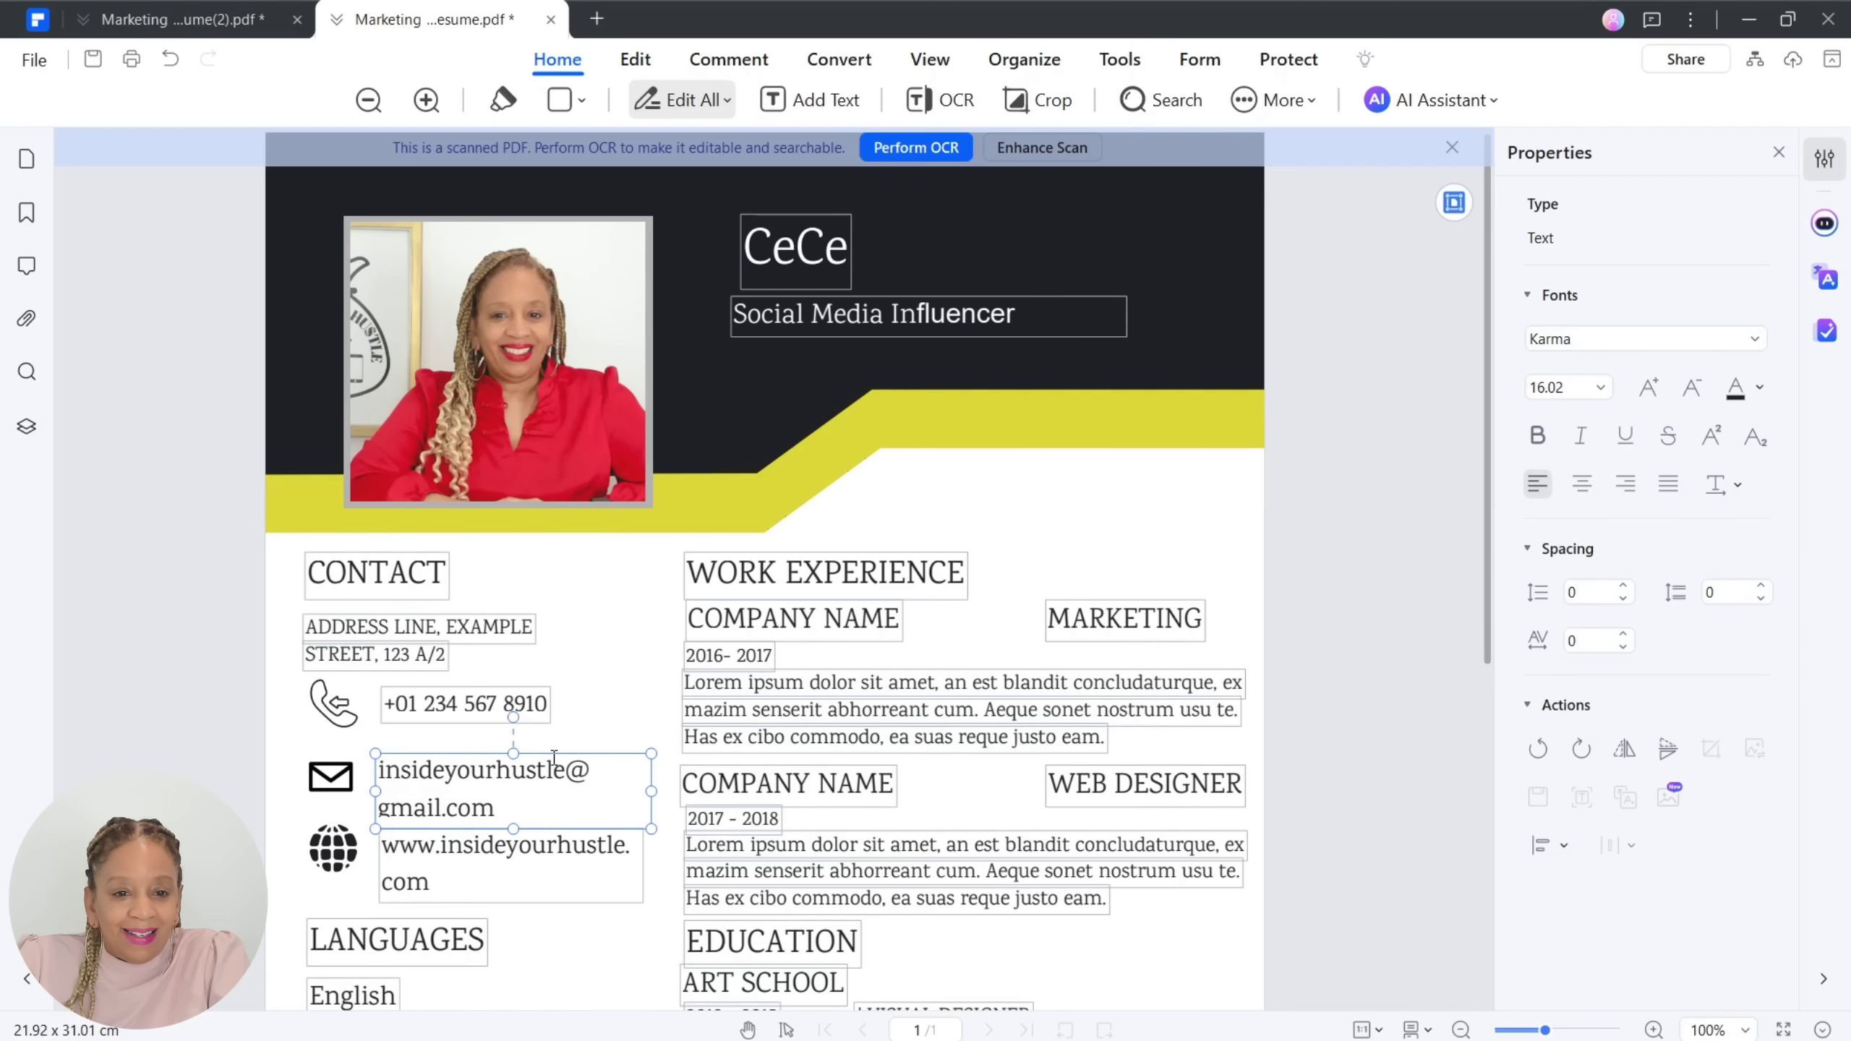
drag(554, 754, 554, 743)
click(594, 714)
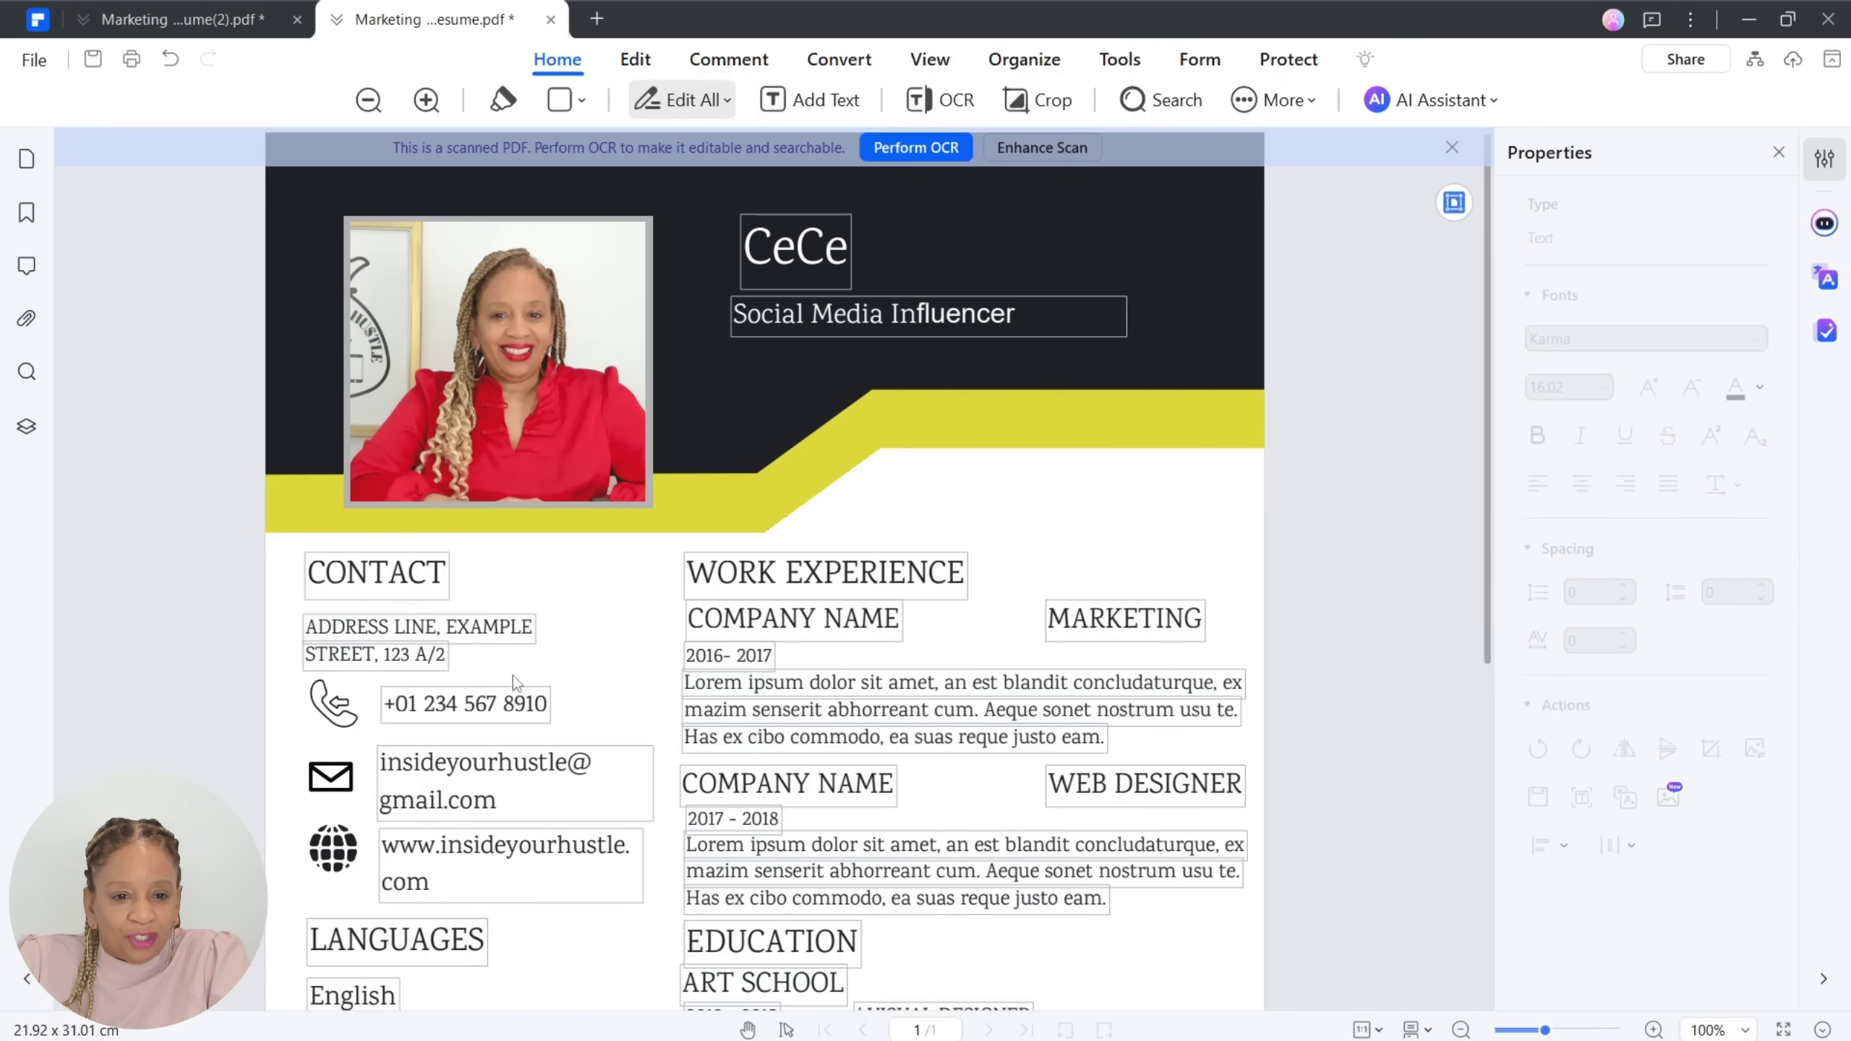
scroll(517, 719, down, 3)
scroll(396, 837, down, 3)
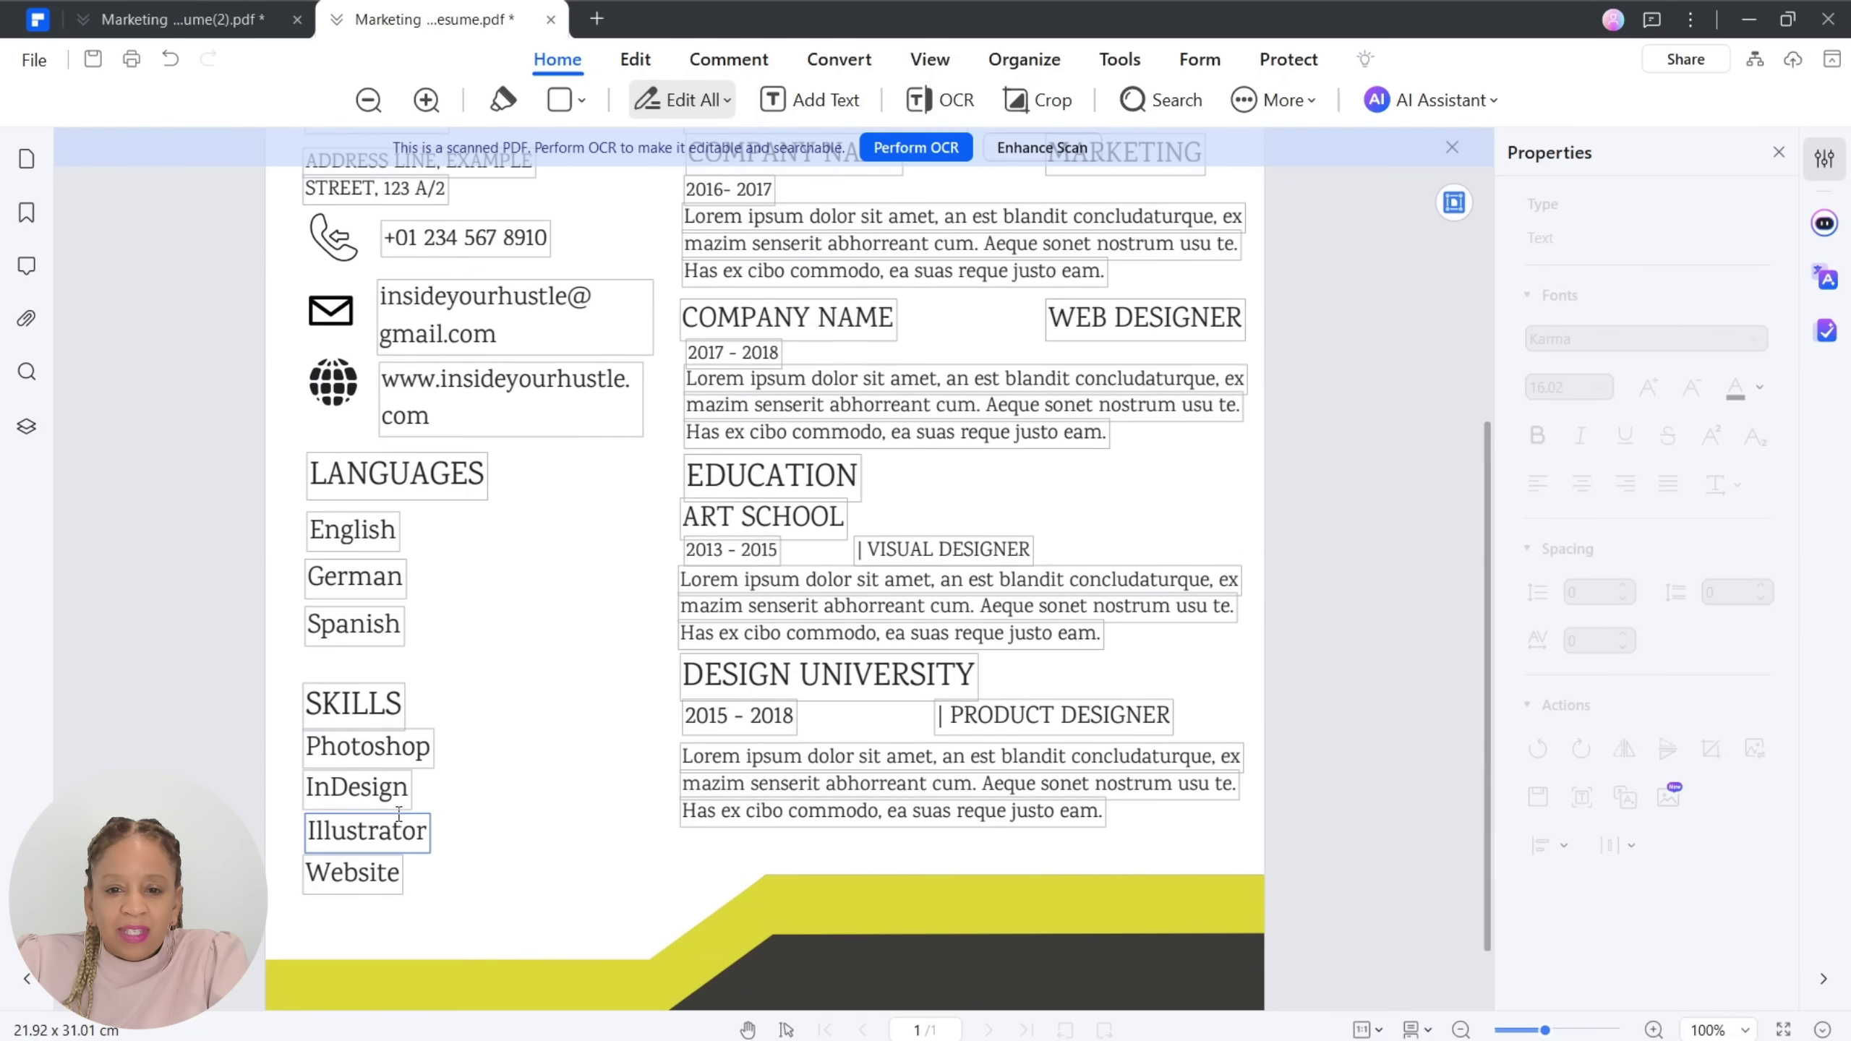
scroll(531, 635, up, 6)
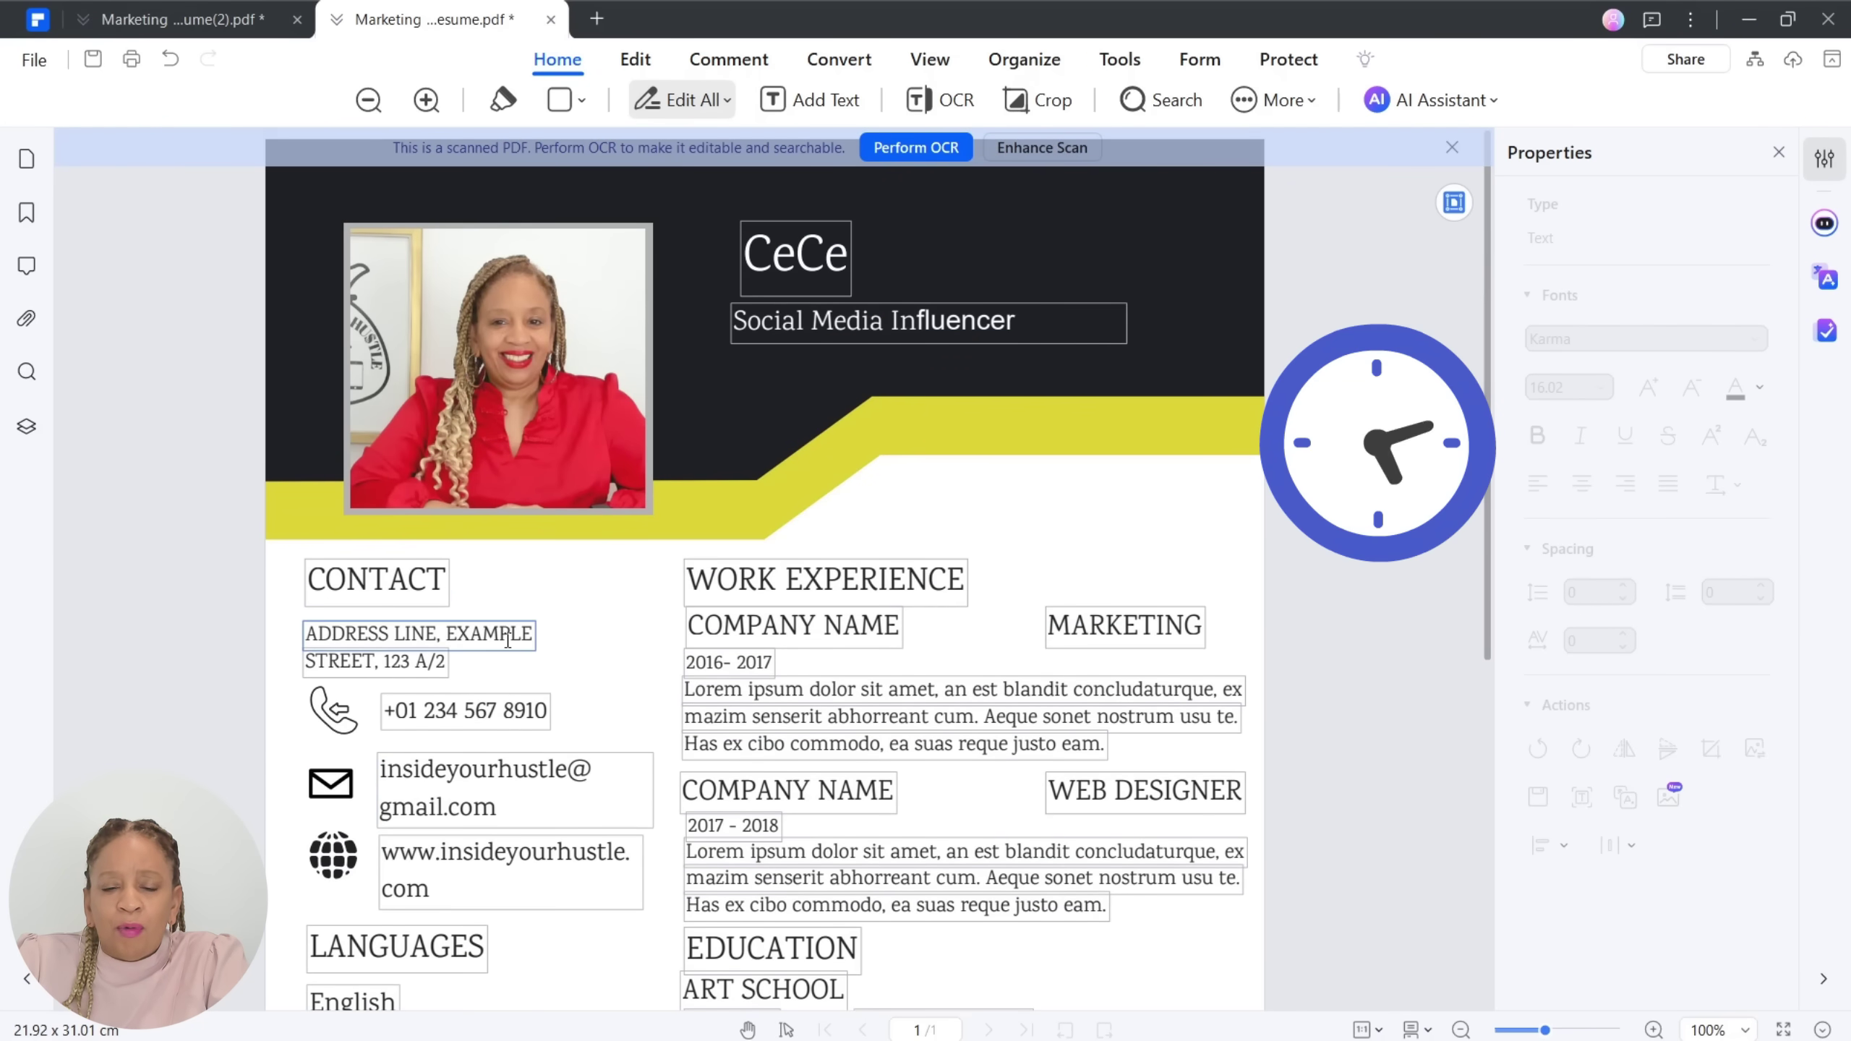